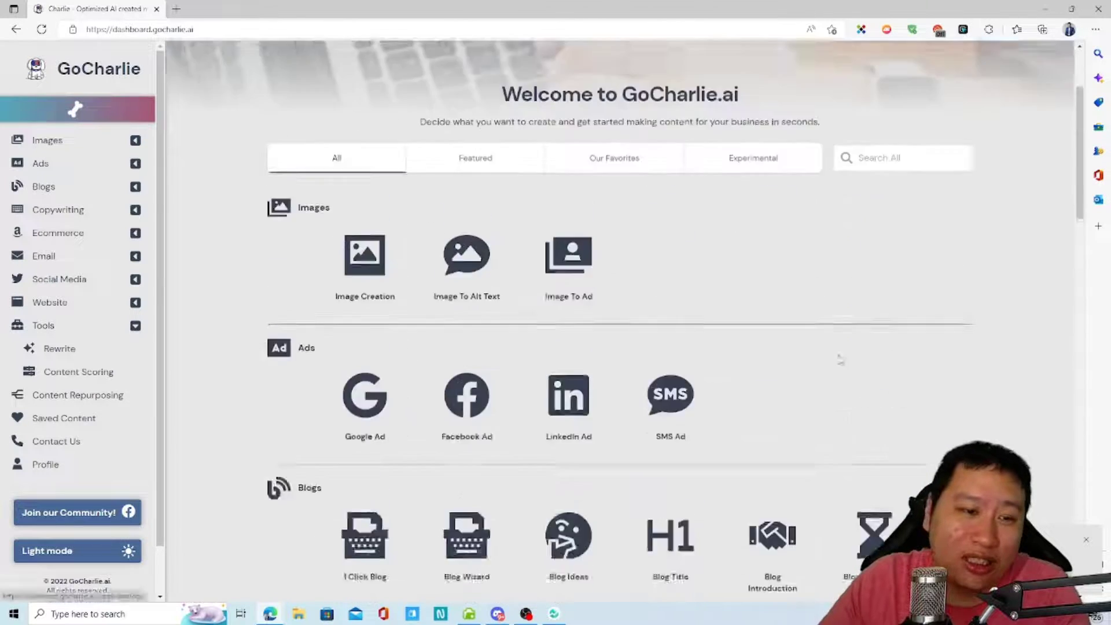
Look through the dashboard's Images, Ads, Blogs and Copywriting templates and open the Whose my Audience tool.
scroll(838, 359, down, 4)
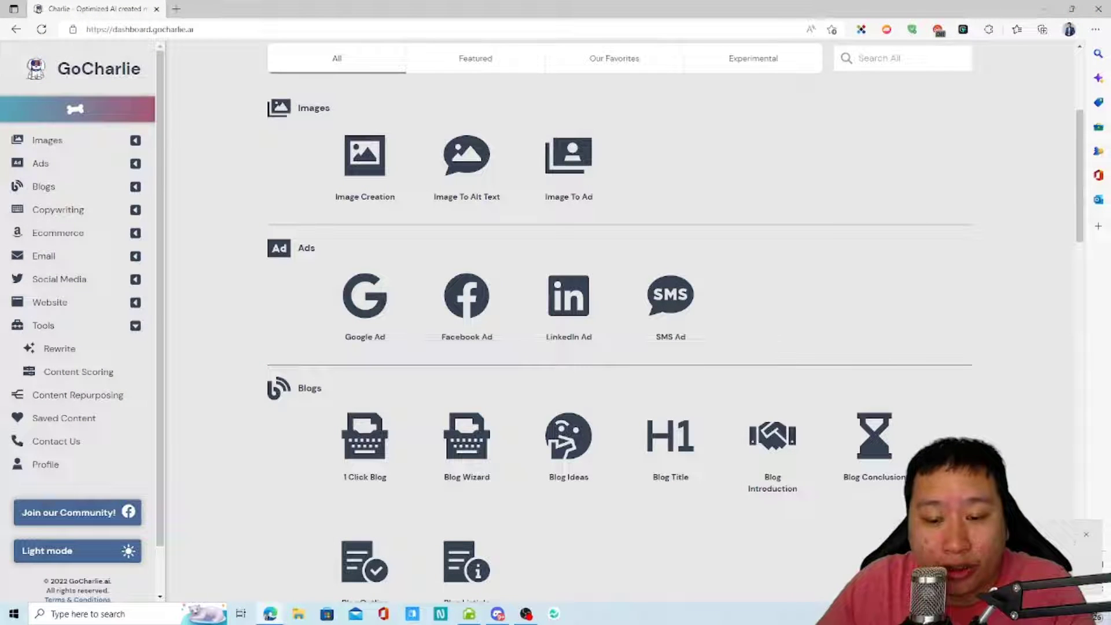
click(1089, 535)
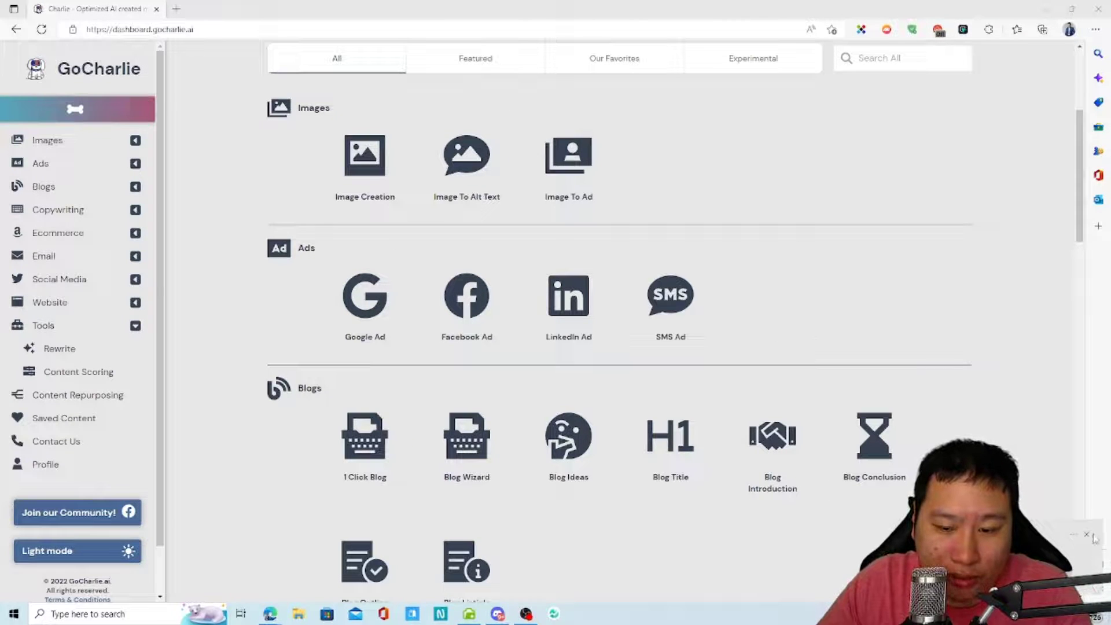
click(1091, 535)
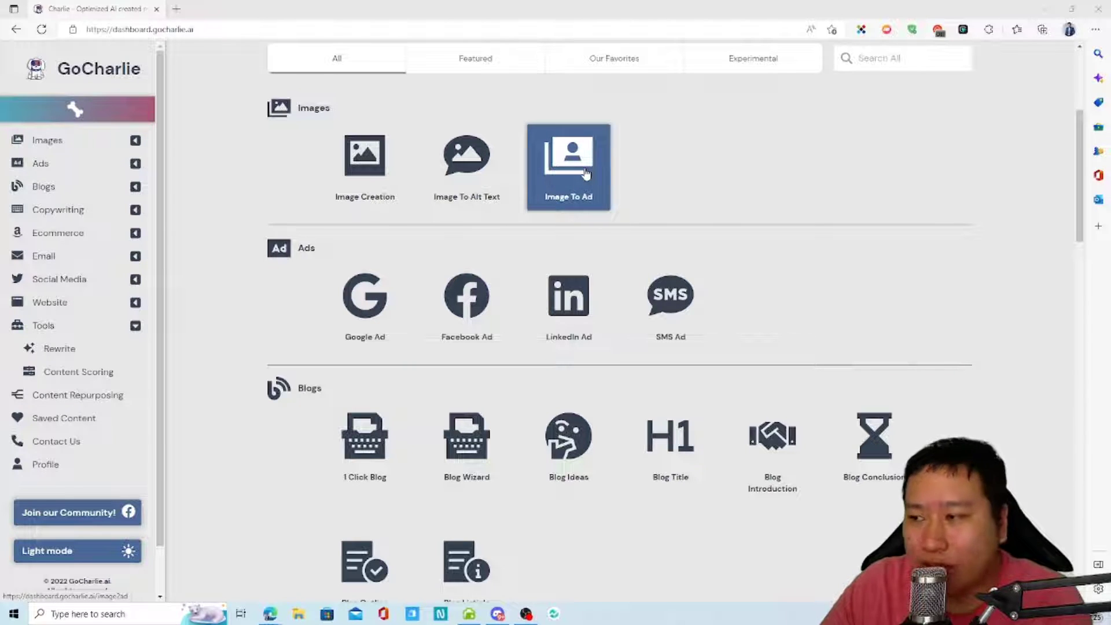
scroll(314, 210, down, 2)
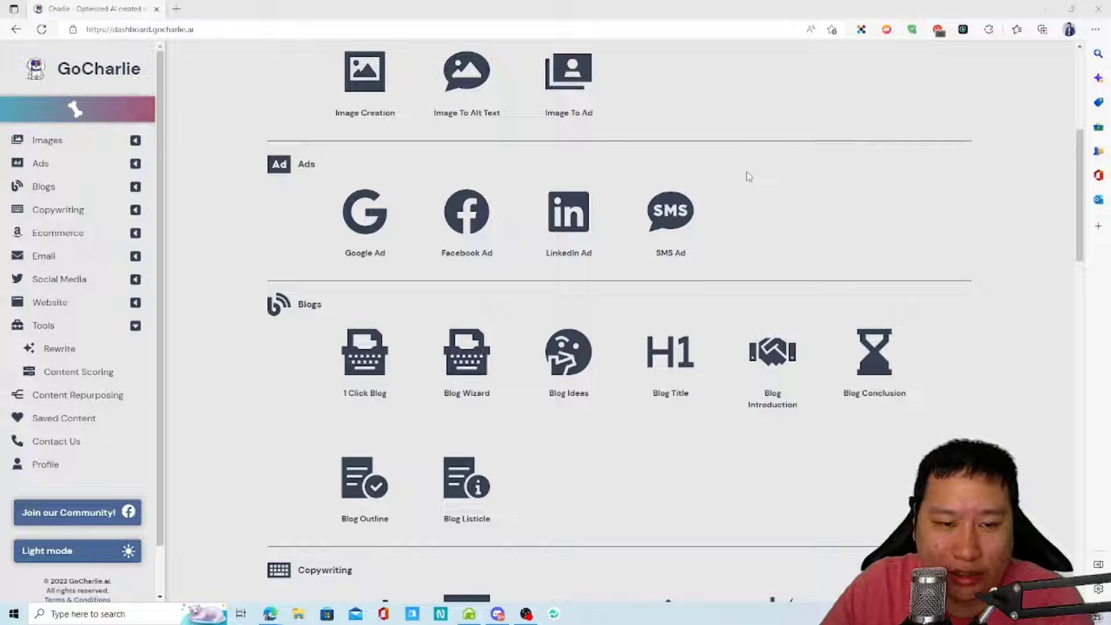
scroll(545, 315, down, 3)
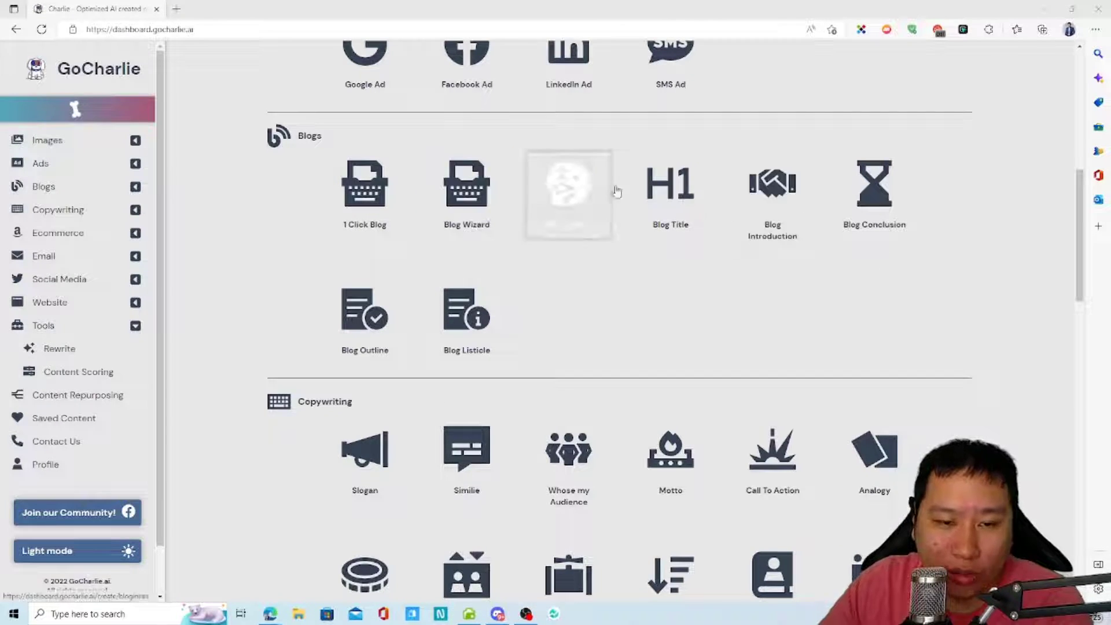
scroll(637, 390, down, 4)
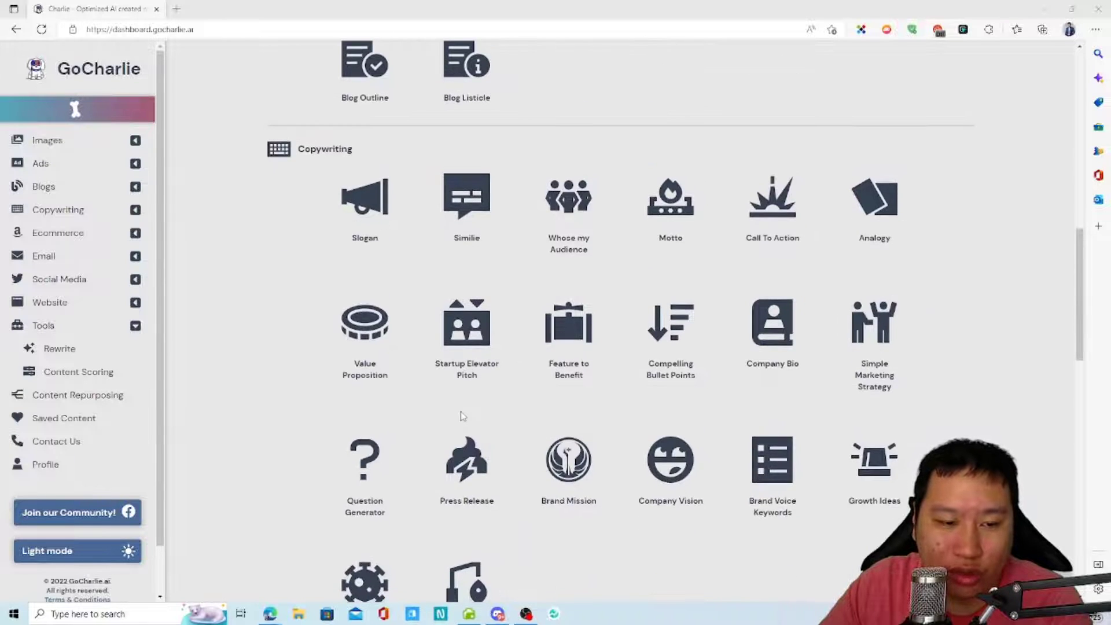
click(560, 203)
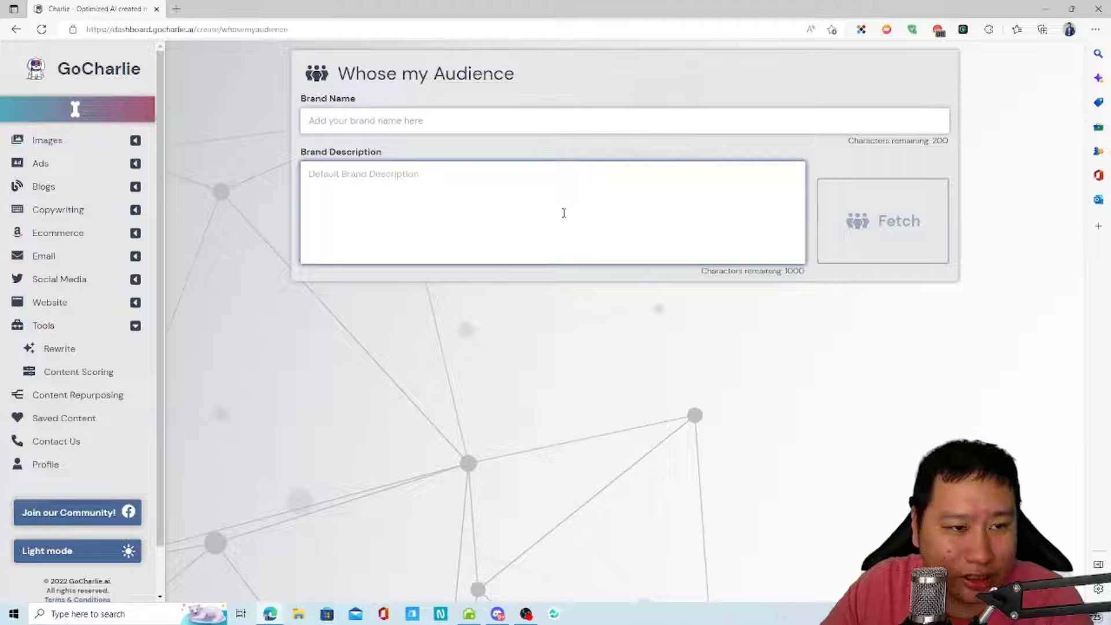
Return to the dashboard and review the Copywriting, Ecommerce, Email, Social Media, Website and Tools templates.
click(74, 109)
scroll(638, 341, down, 20)
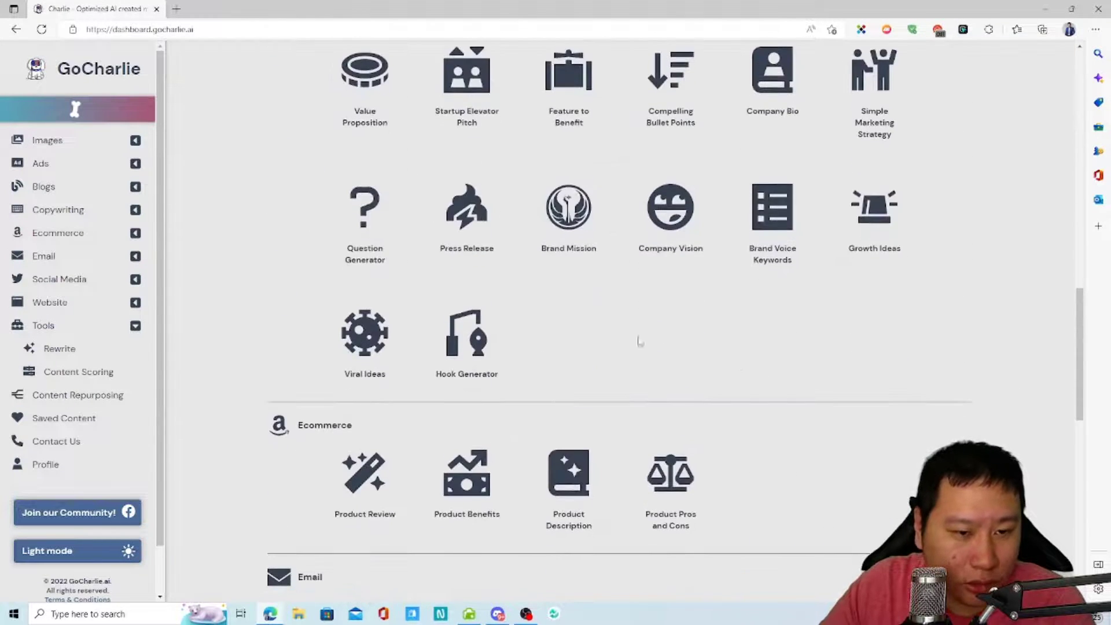
scroll(622, 336, up, 5)
scroll(621, 335, down, 5)
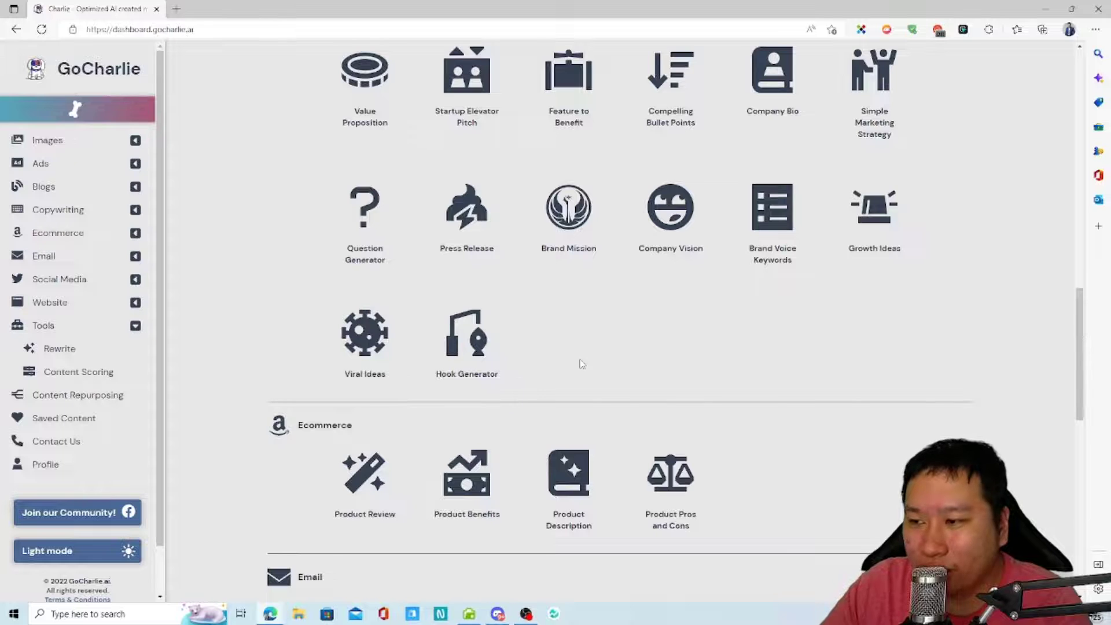
scroll(565, 384, down, 4)
scroll(463, 335, down, 6)
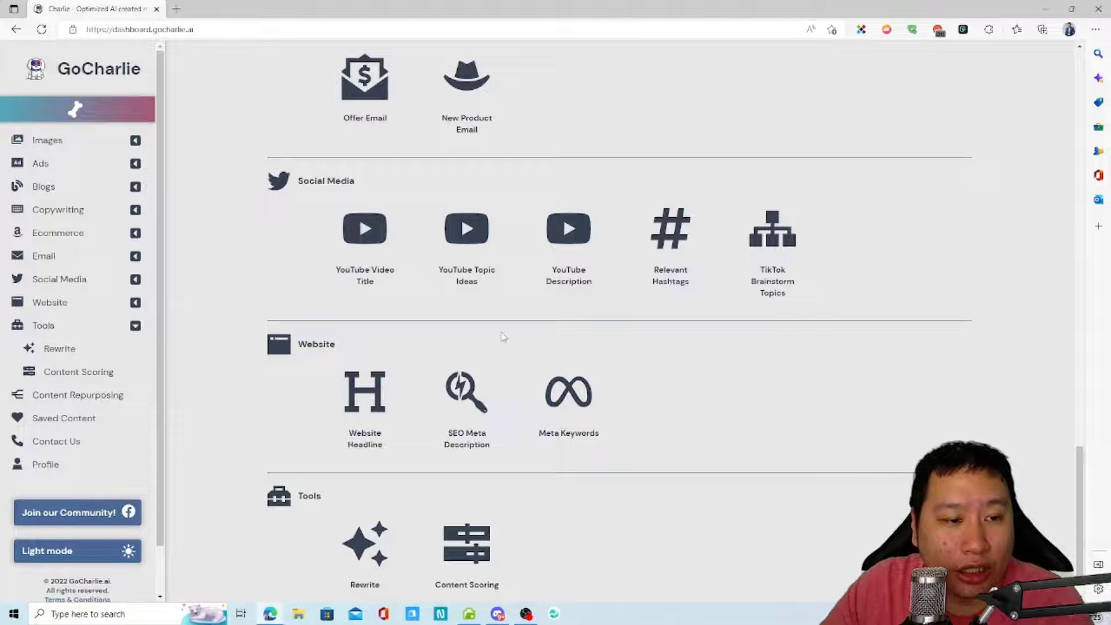
scroll(503, 337, down, 1)
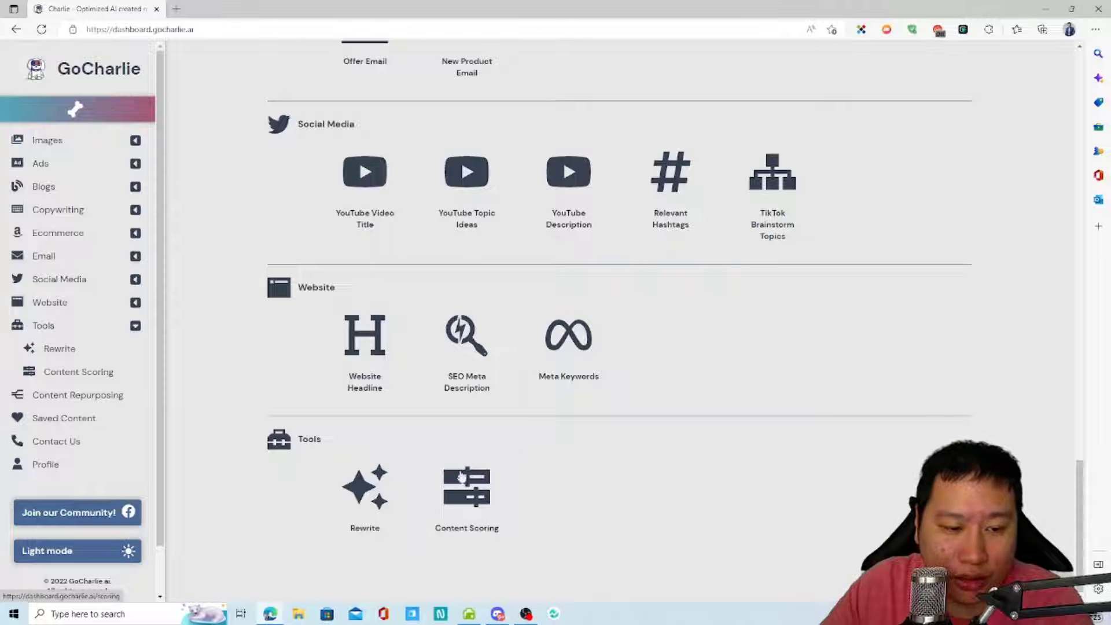
scroll(937, 427, up, 7)
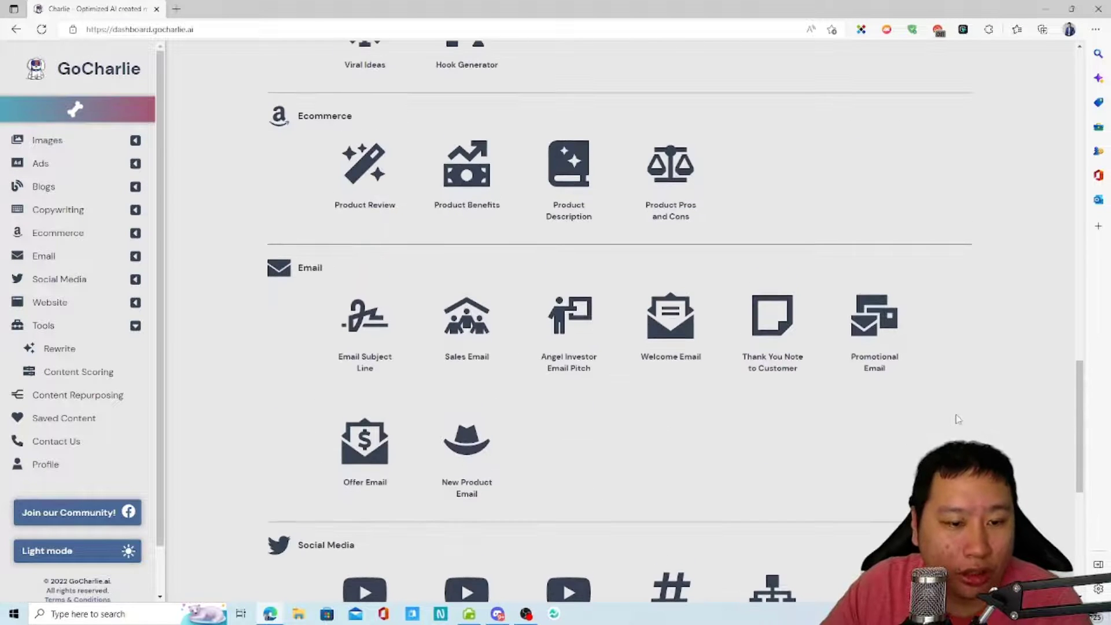
Open the Content Repurposing tool and check which goal options it offers.
click(50, 400)
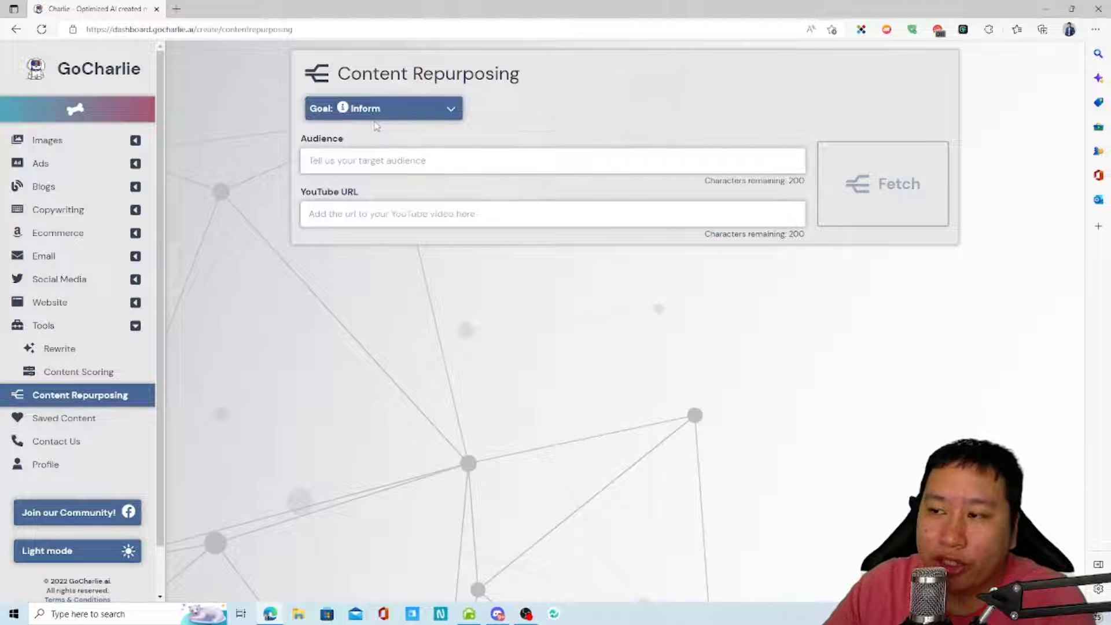
click(429, 110)
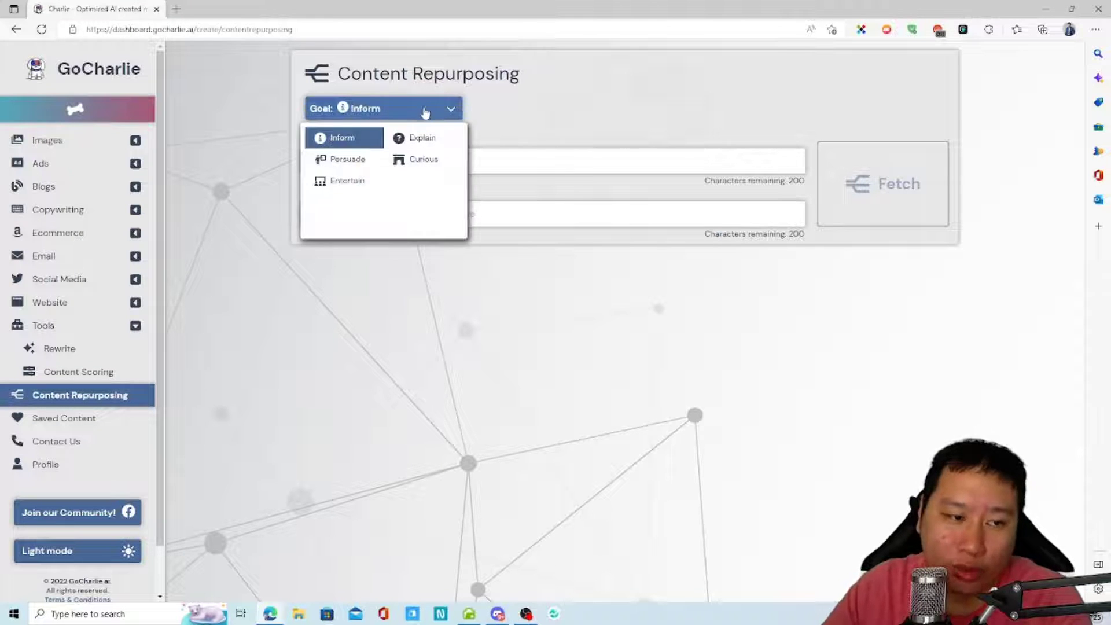
click(427, 113)
Open the Image Creation tool from the Images category.
click(55, 142)
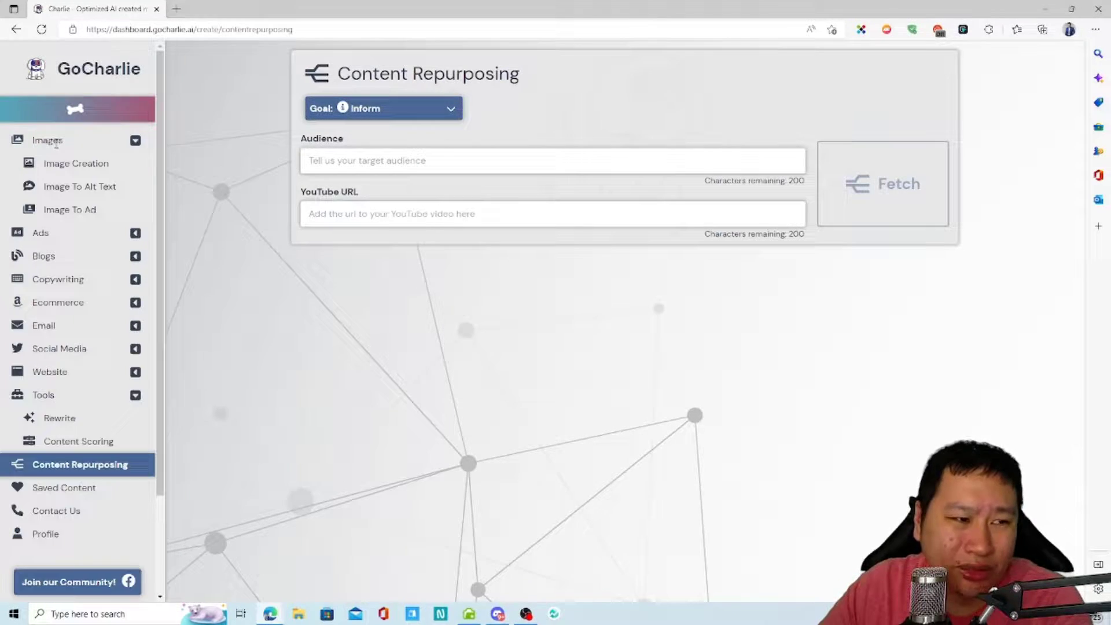
click(82, 162)
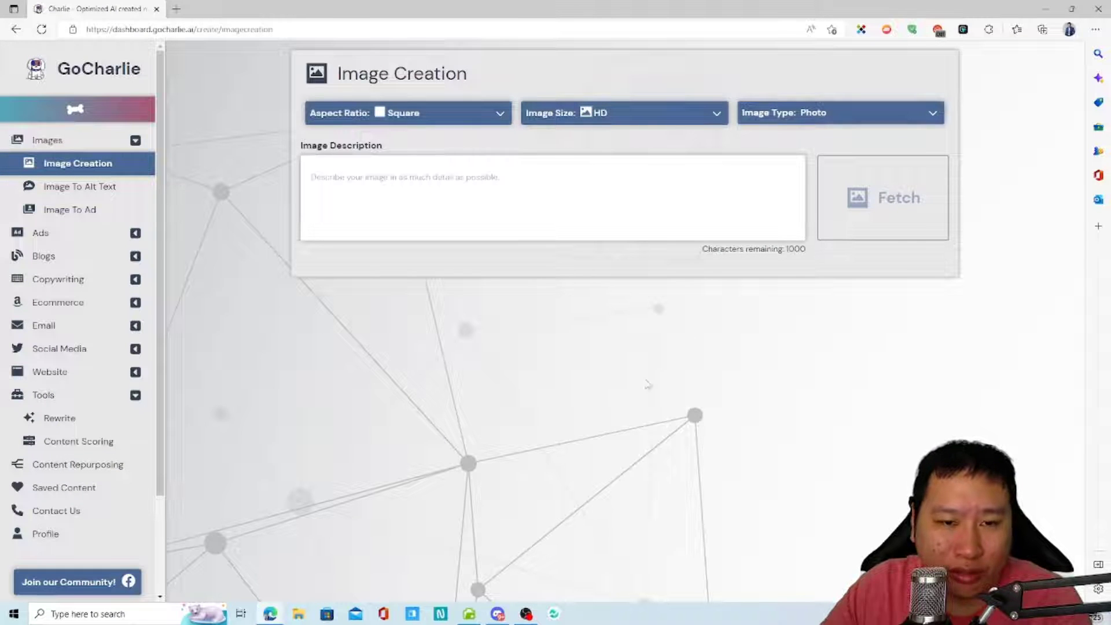
click(421, 179)
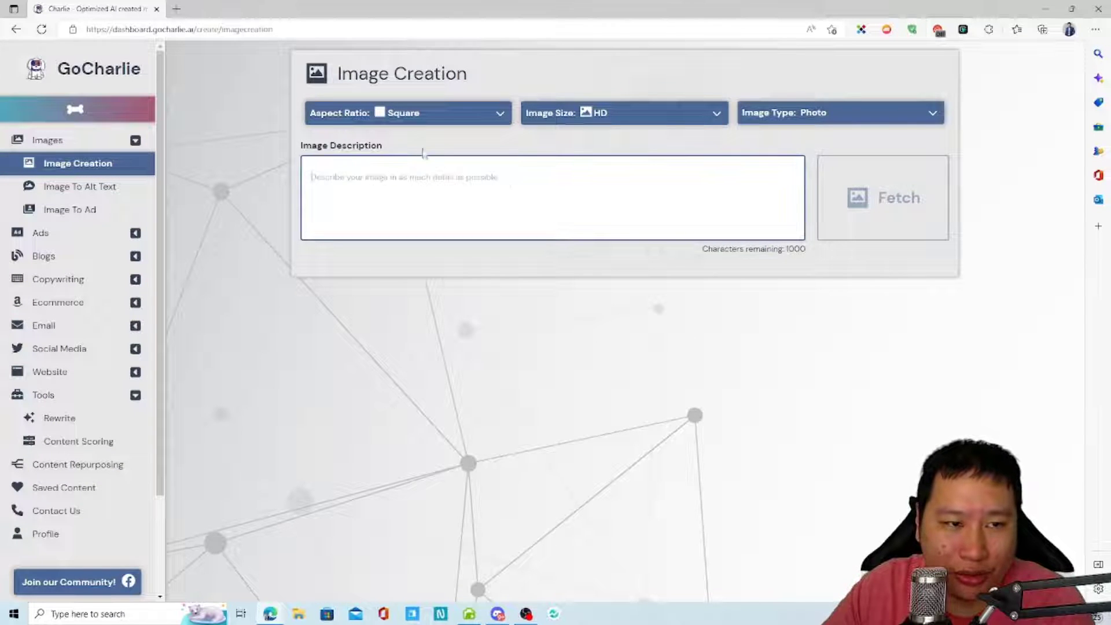
click(421, 116)
click(522, 334)
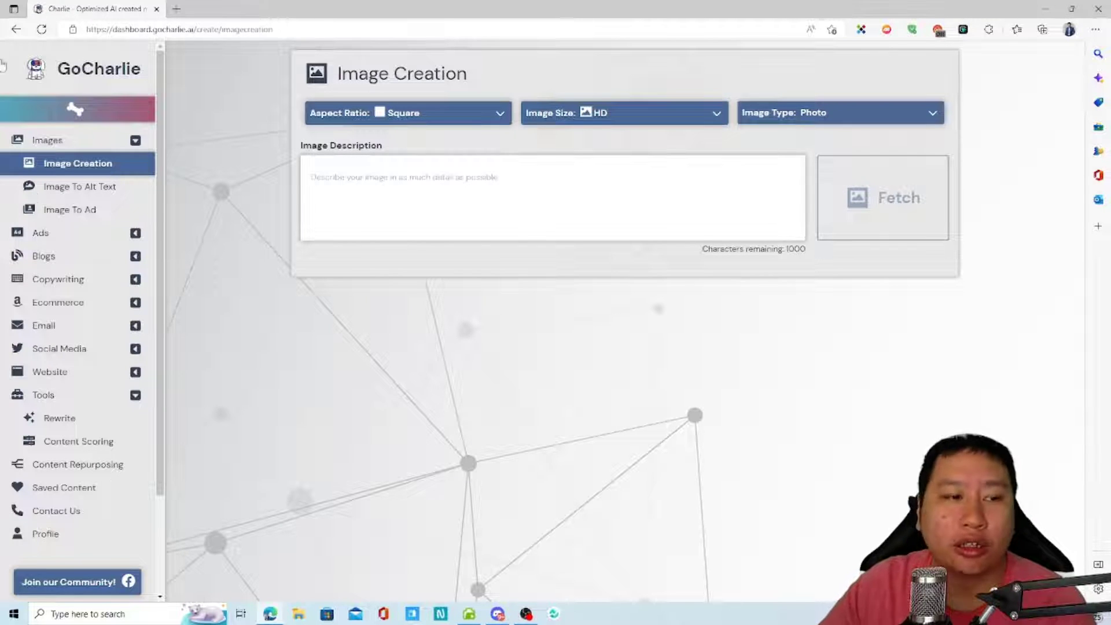
click(391, 183)
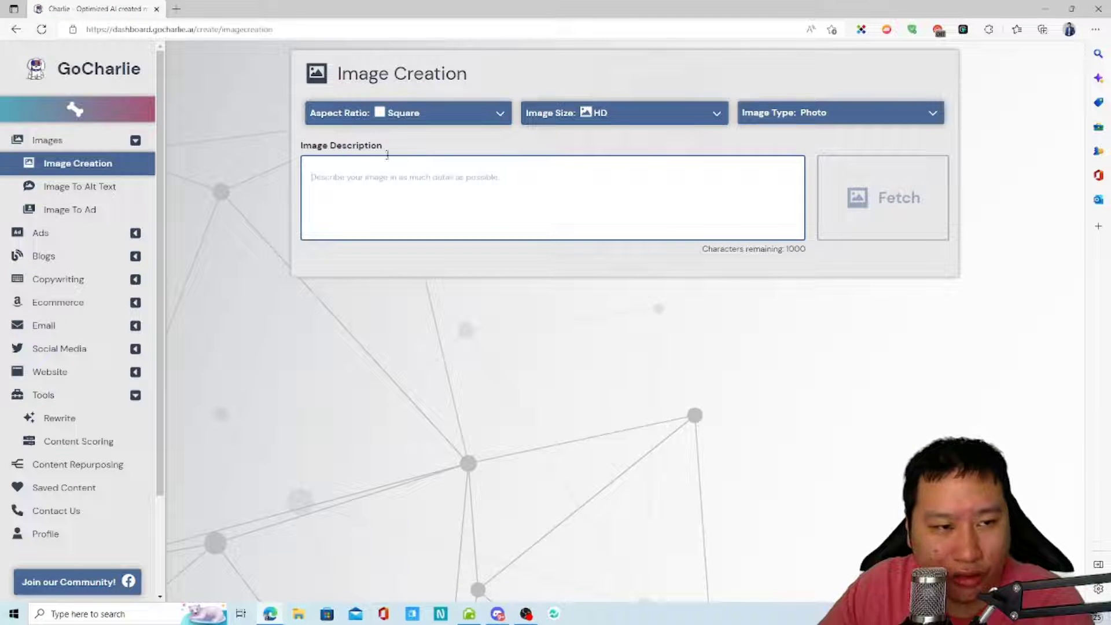
Try the Vertical aspect ratio for the image and settle on Widescreen.
click(402, 117)
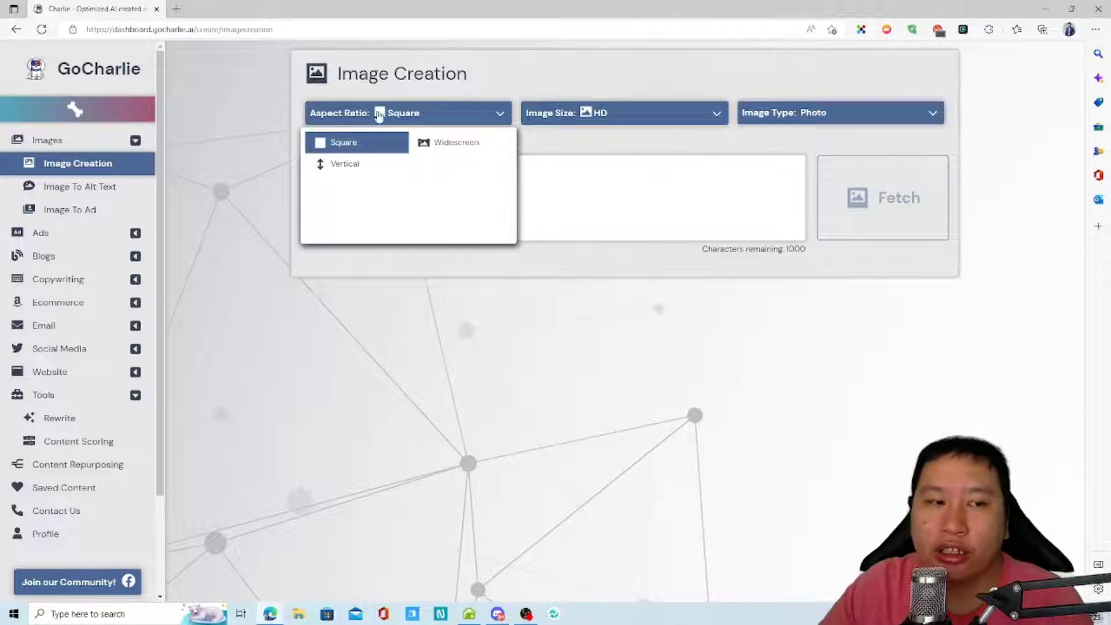
click(425, 143)
click(392, 119)
click(345, 163)
click(387, 119)
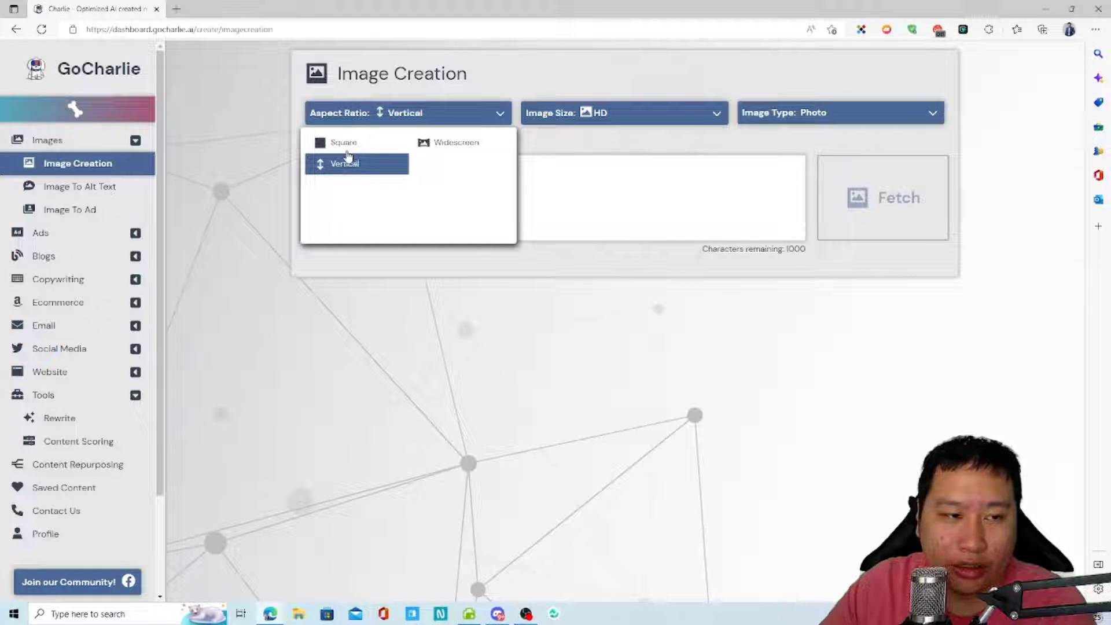
click(450, 154)
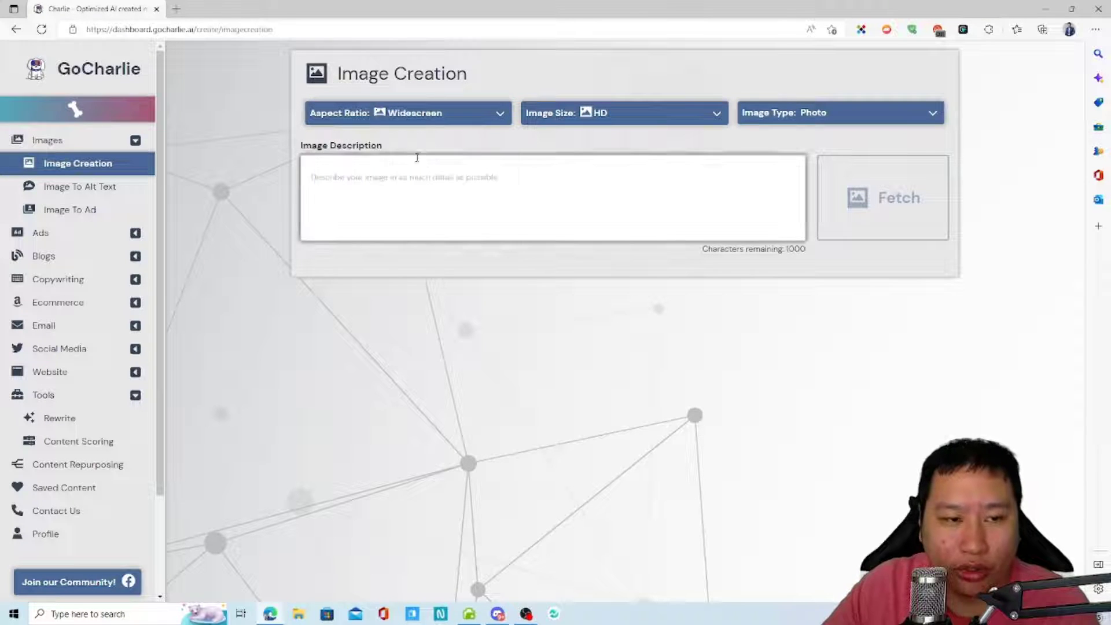
Review the available image size and image type options for the new image.
click(629, 120)
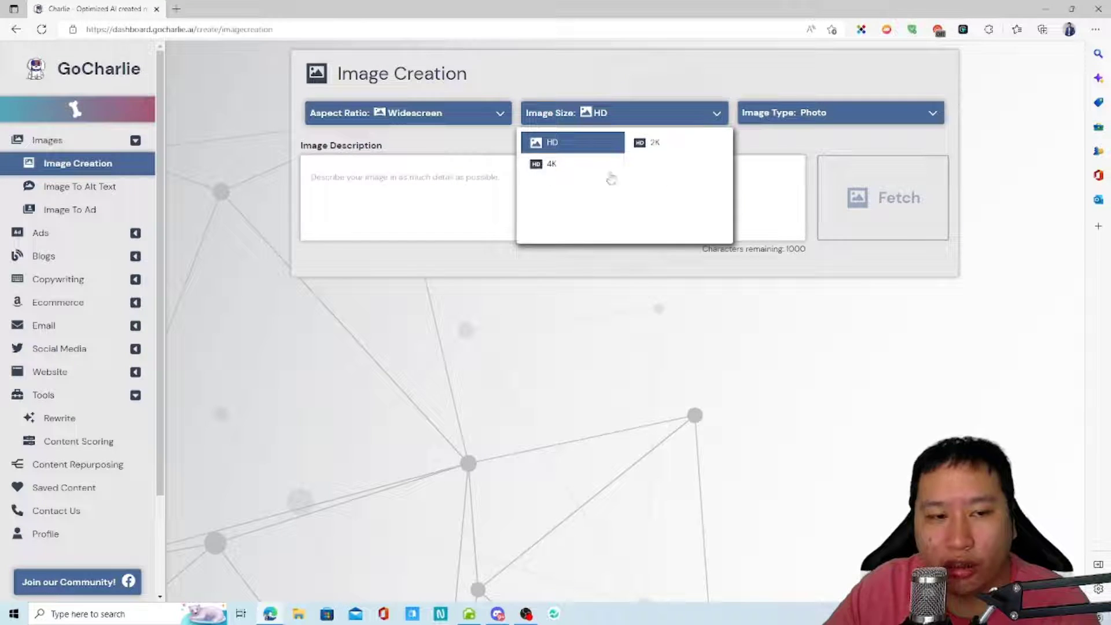
click(811, 114)
click(752, 143)
click(804, 113)
click(871, 144)
Describe the image as "abandoned office, 70s, dingy, blue, empty seats, chairs, shelves, documents" and generate it.
click(652, 182)
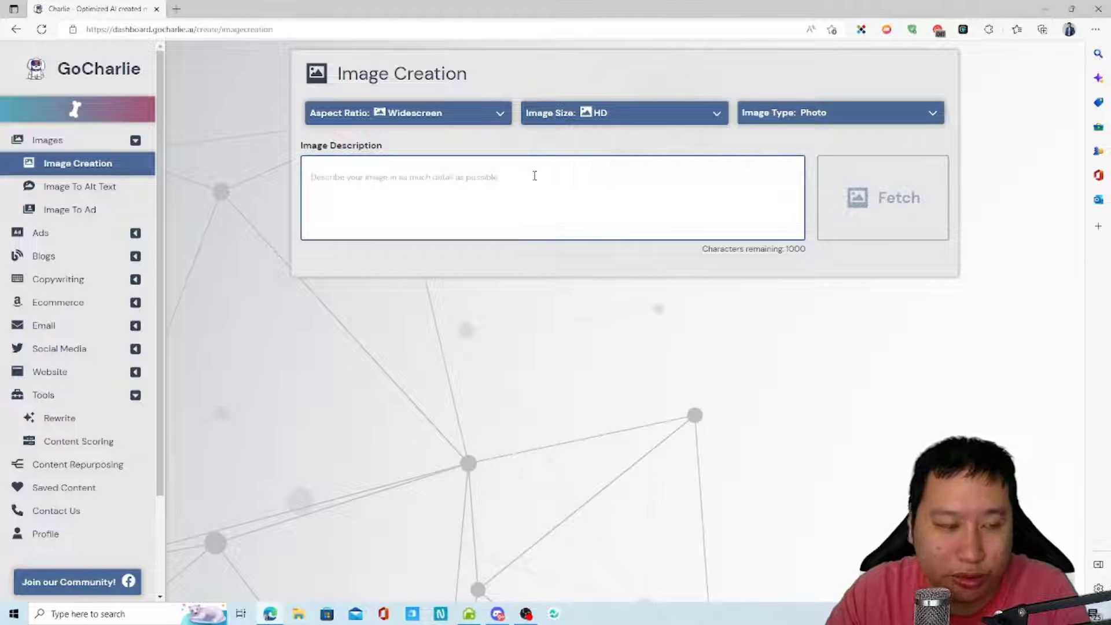
text(a)
key(BackSpace)
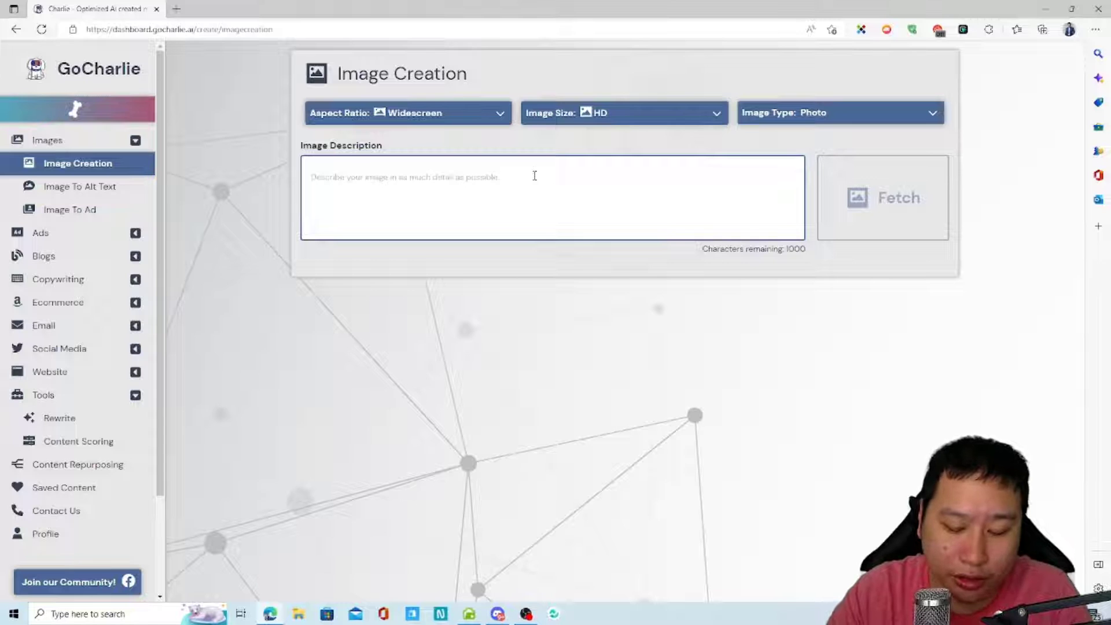
text(abandoned office, )
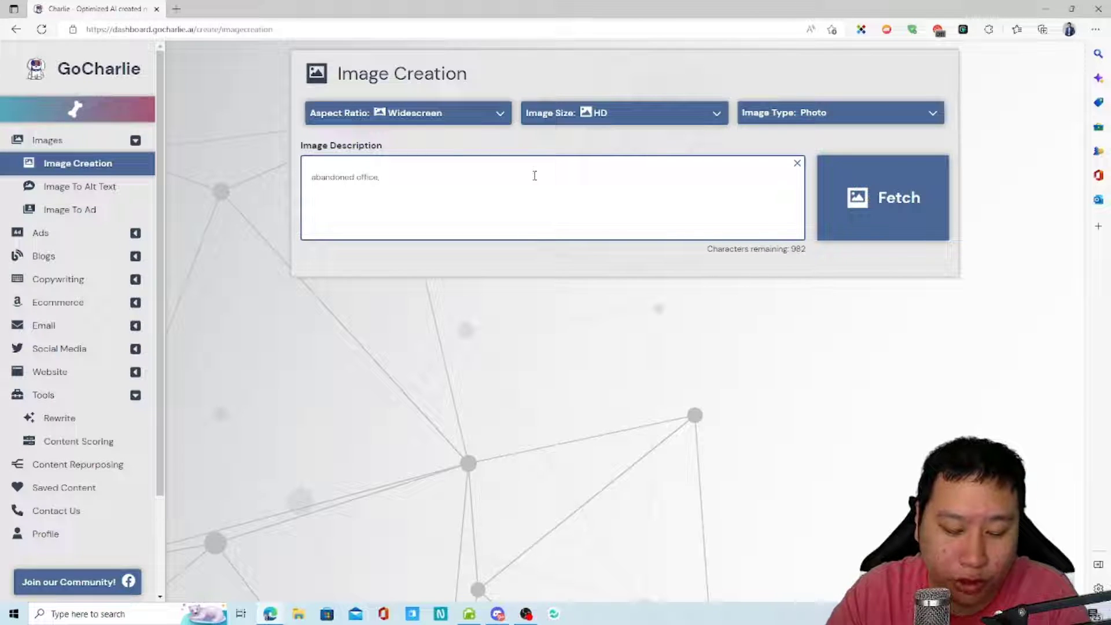
text(70s)
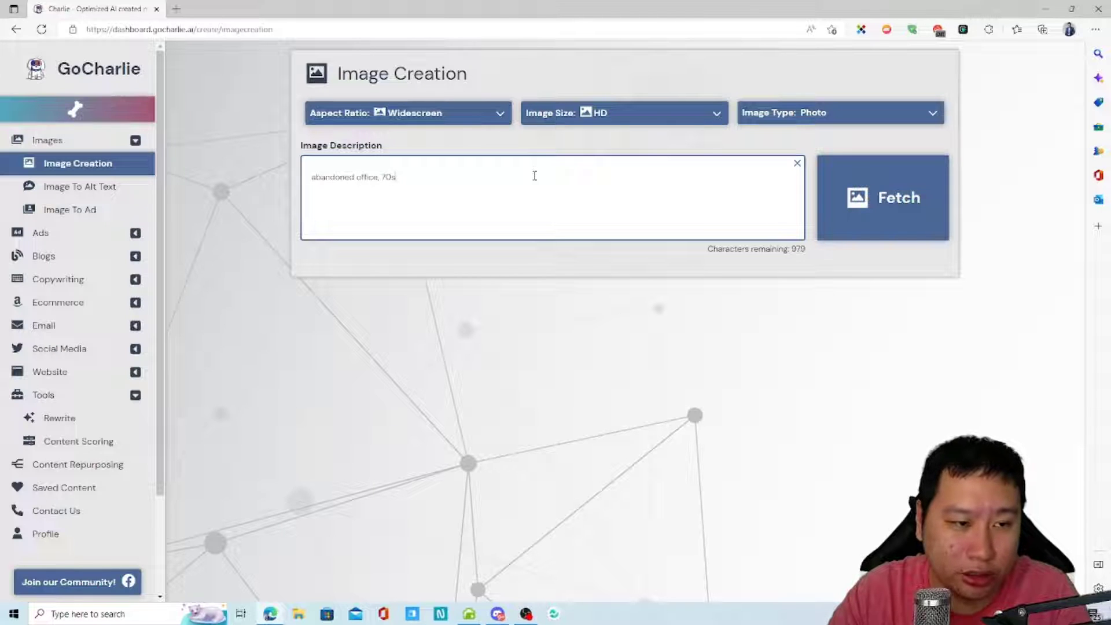
text(, )
text(ding)
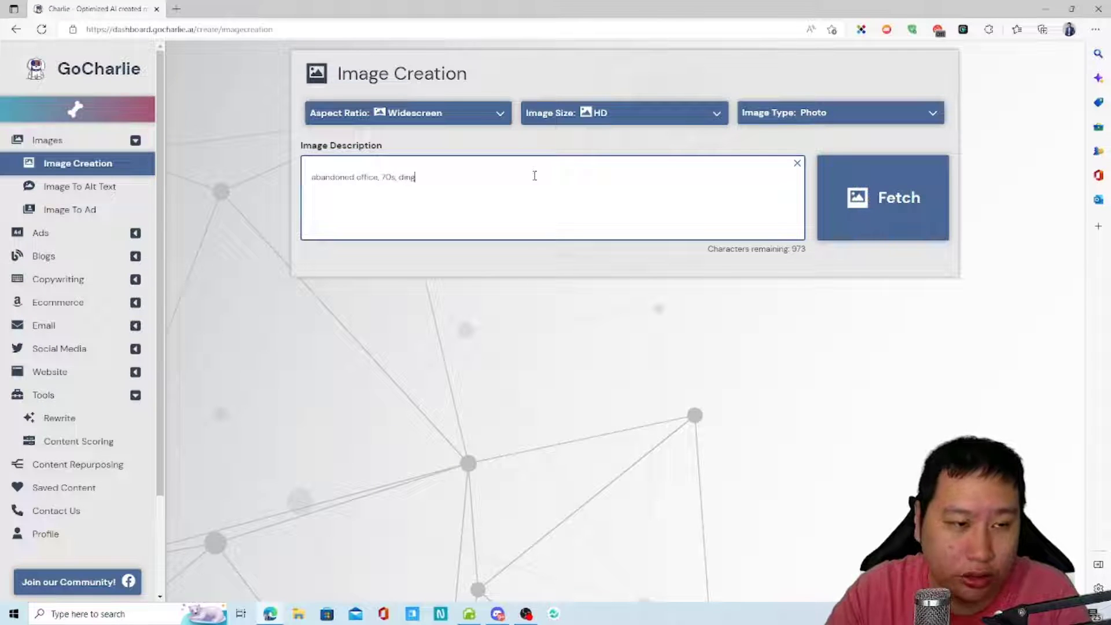
text(y, blue)
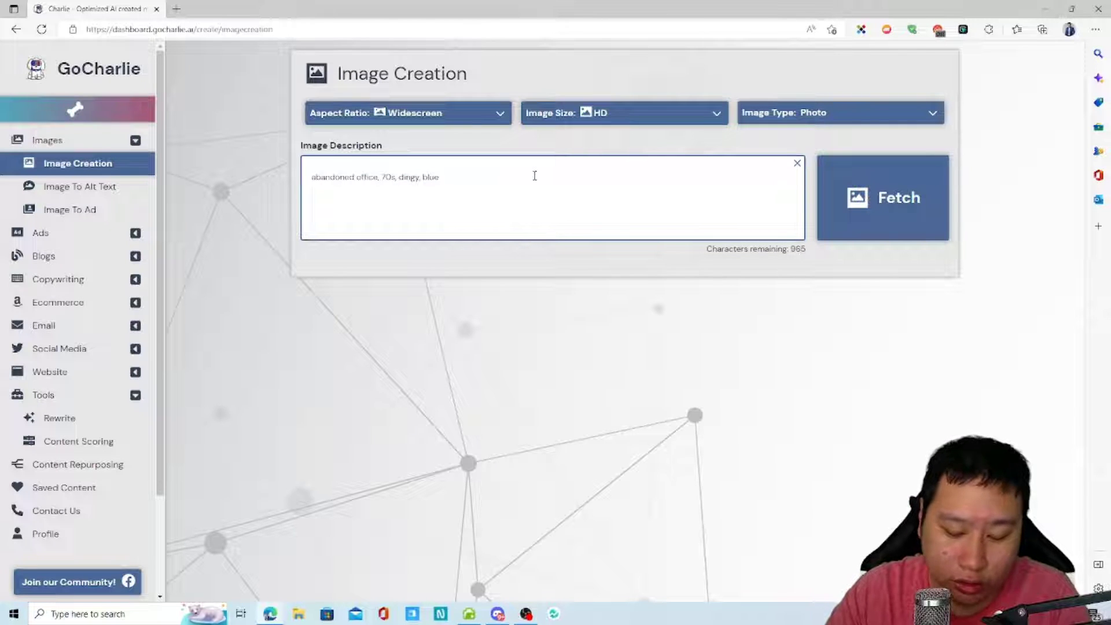
text(, empty)
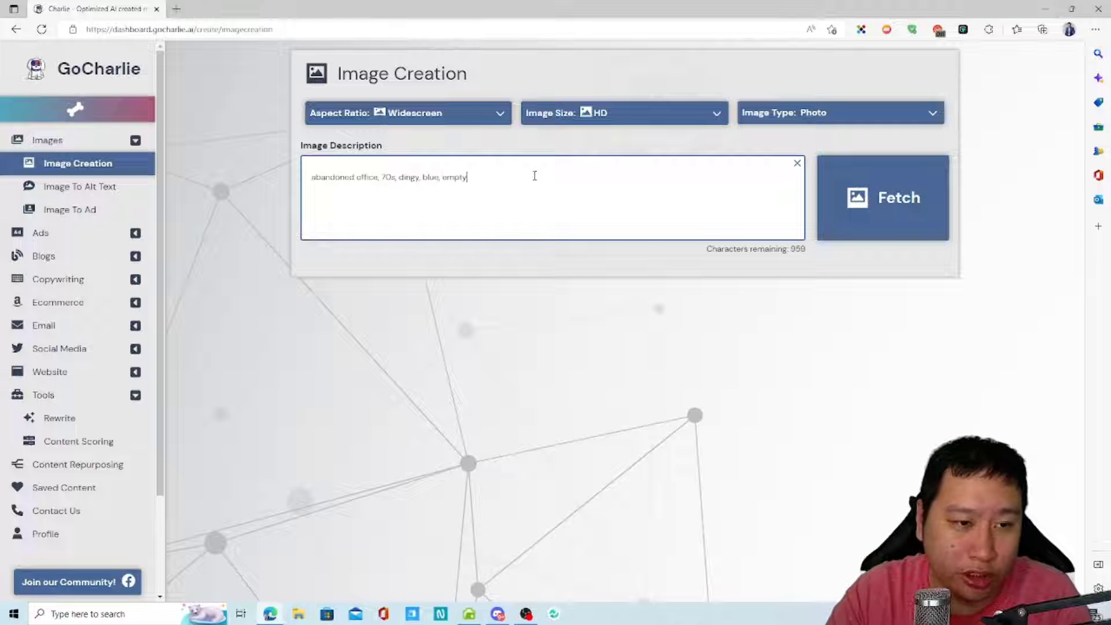
text( seats, cha)
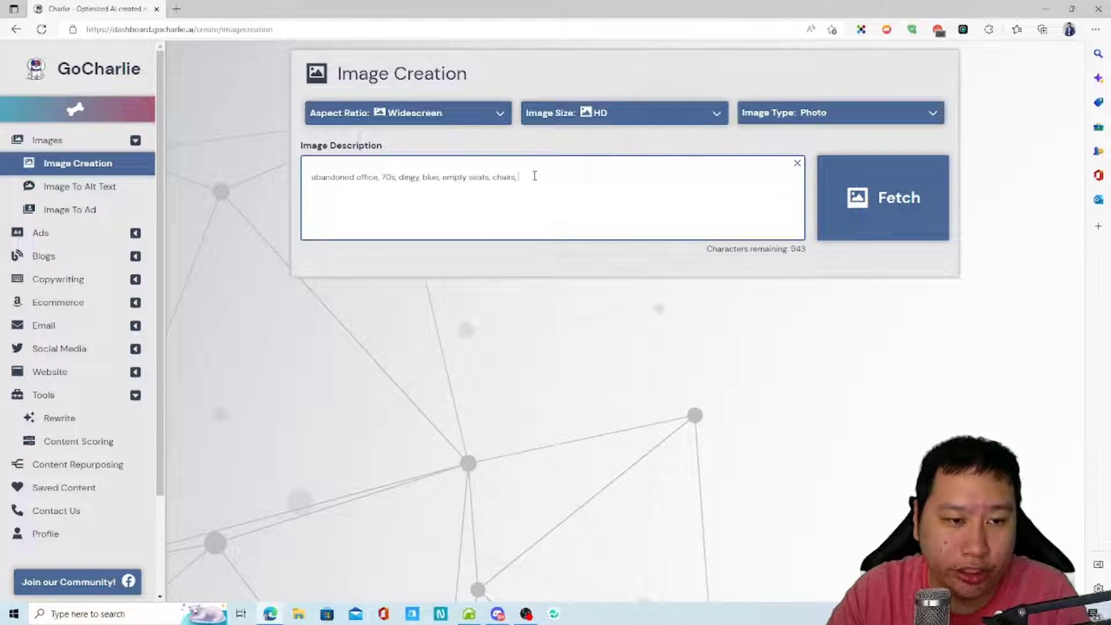
text(irs, shel)
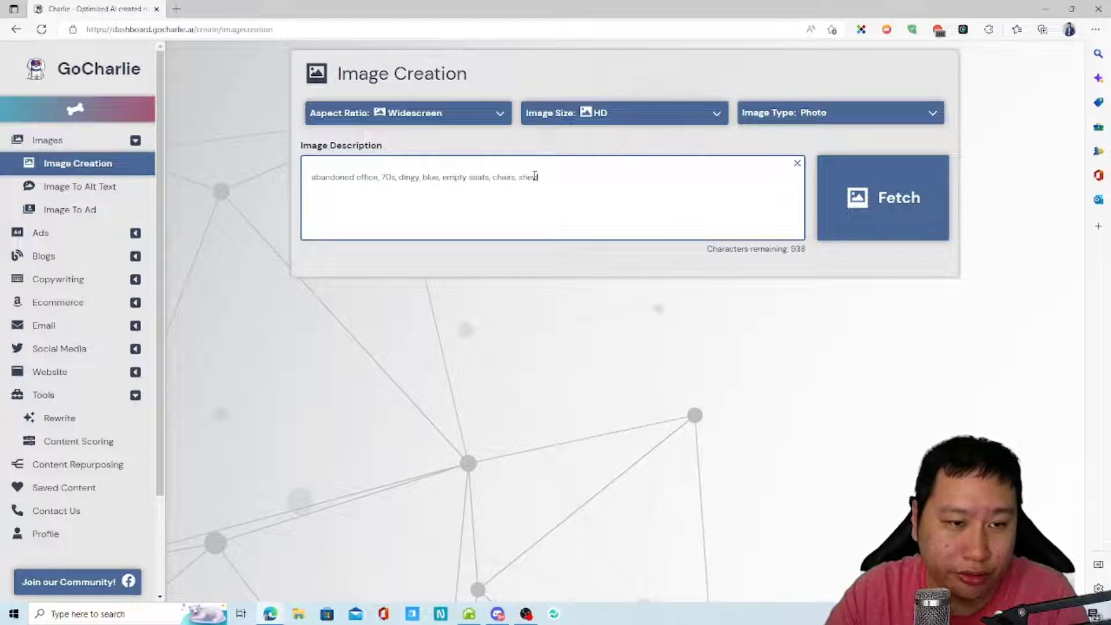
text(ves,)
text(ments)
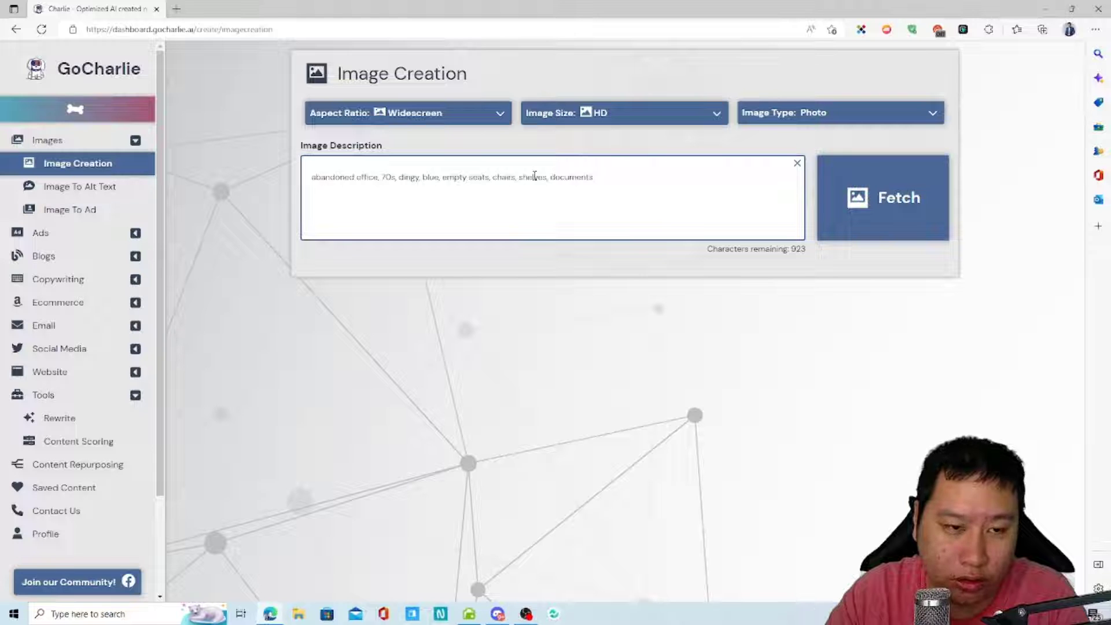
click(900, 237)
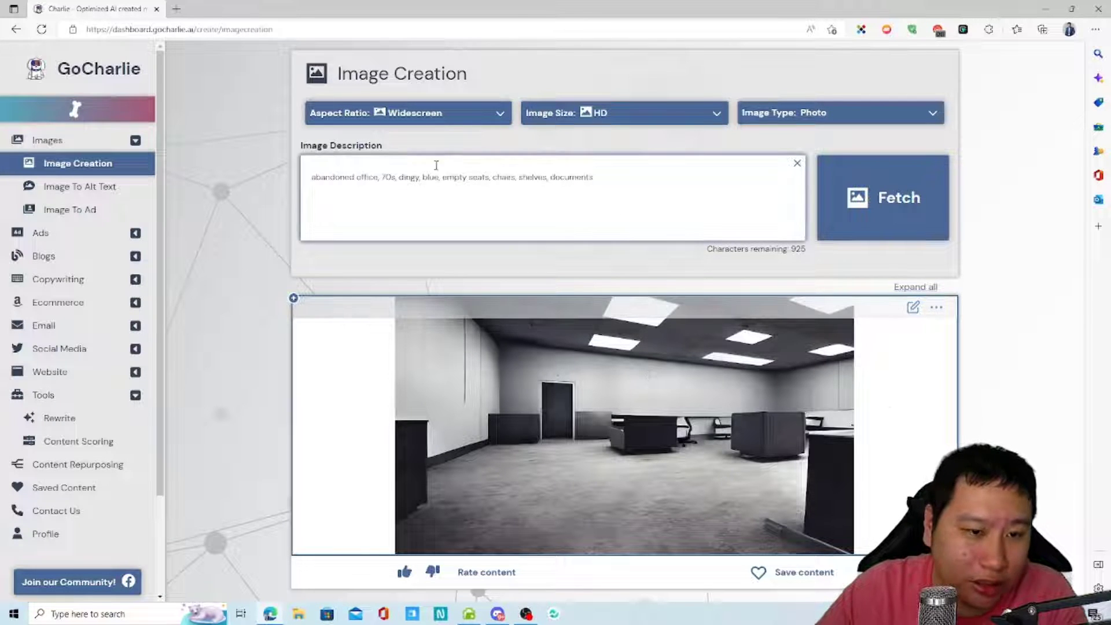
Replace the image description with "asian, girl, 20s, large chest, full body,".
click(358, 175)
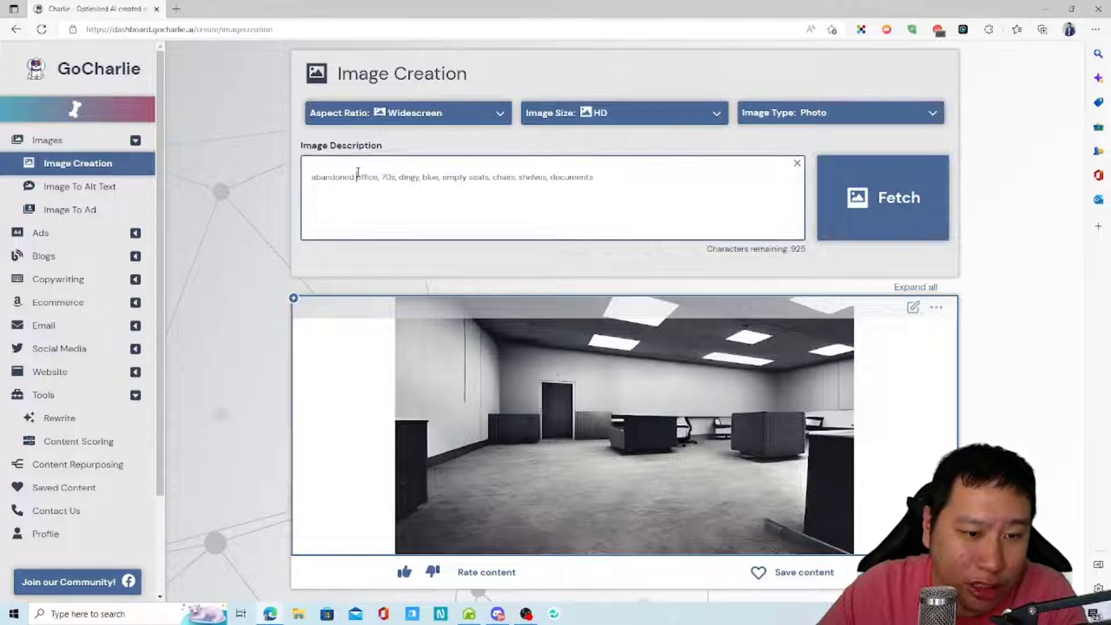
drag(652, 175, 311, 177)
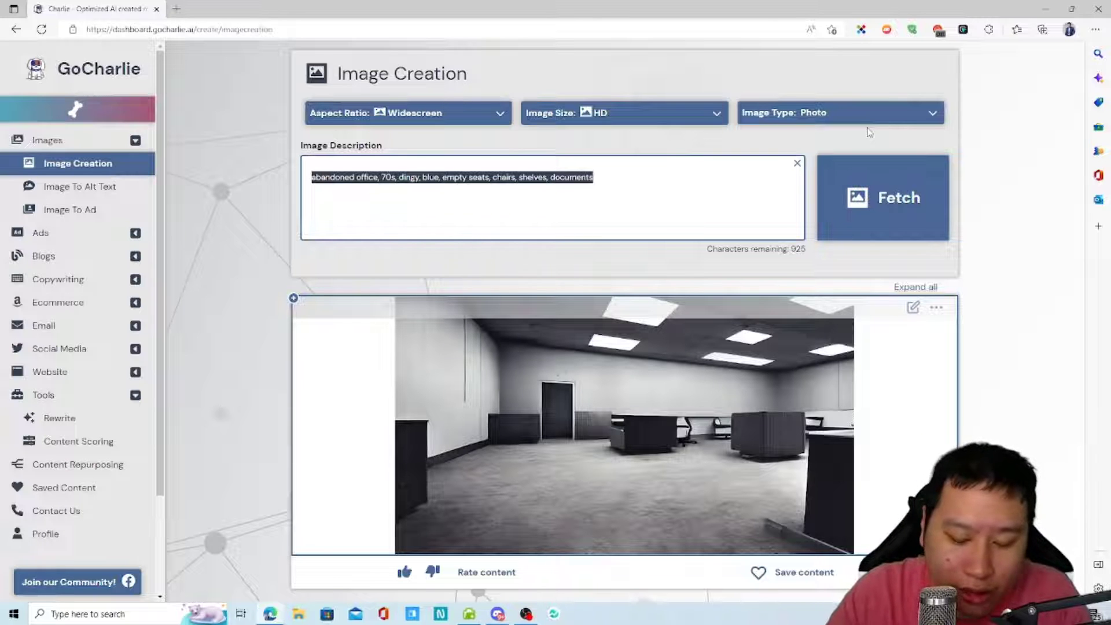
text(asian)
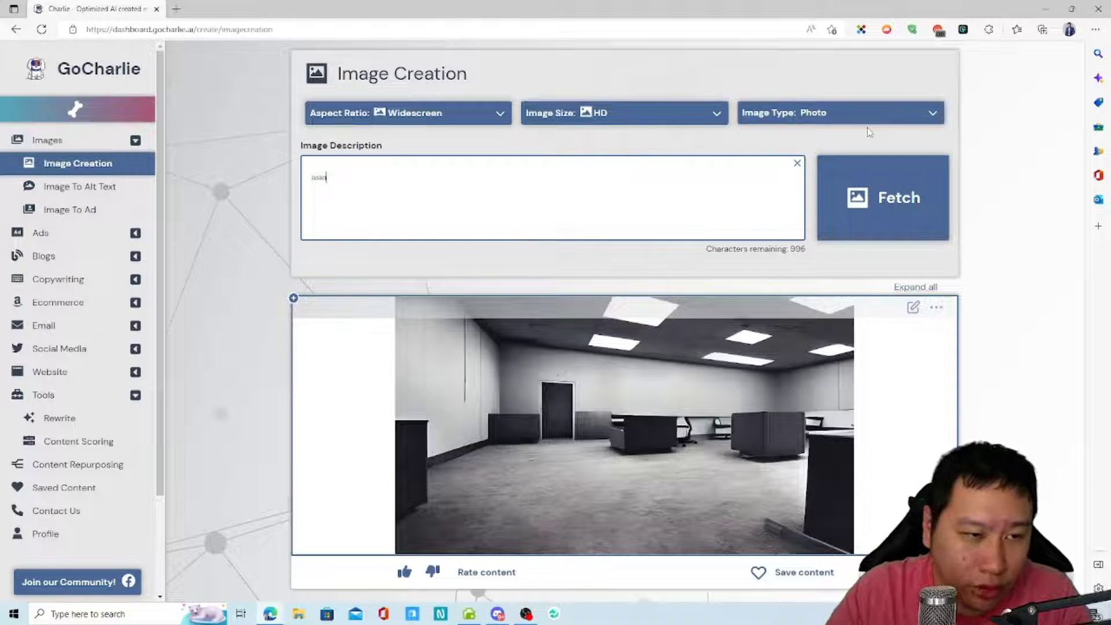
key(BackSpace)
key(BackSpace)
key(BackSpace)
key(BackSpace)
text(asi)
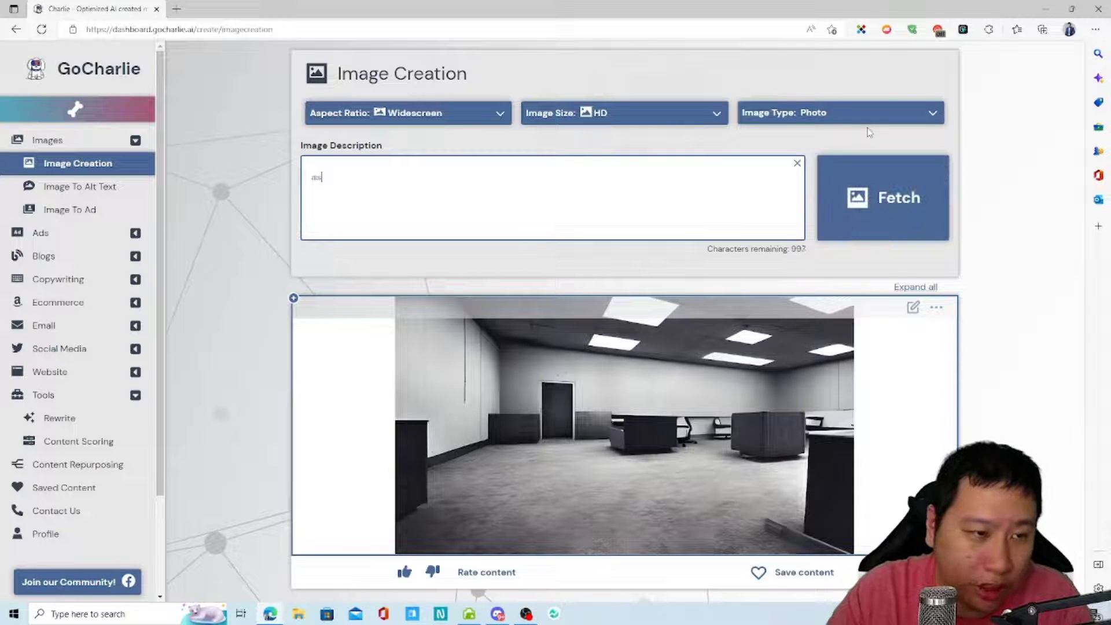
text(an)
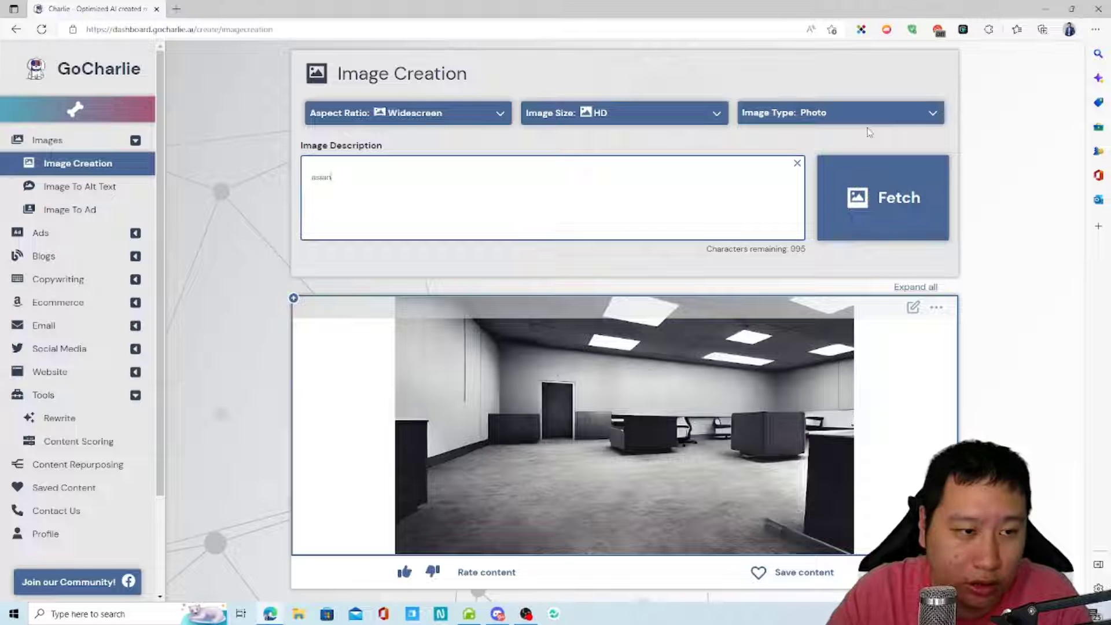
text(, s girl, 20s)
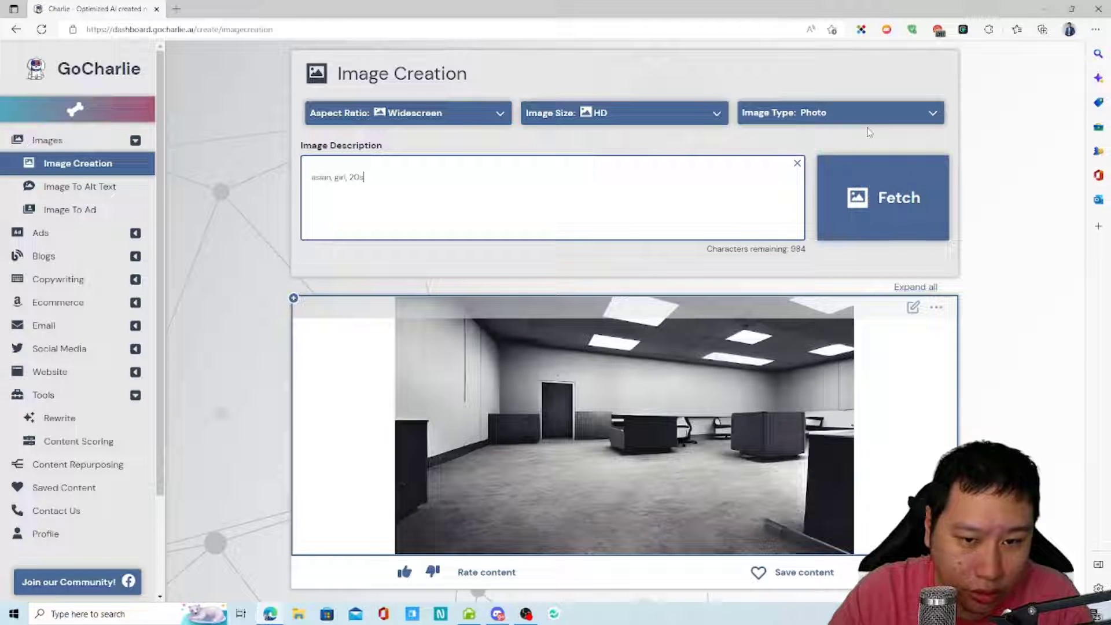
text(, large chest, full body, )
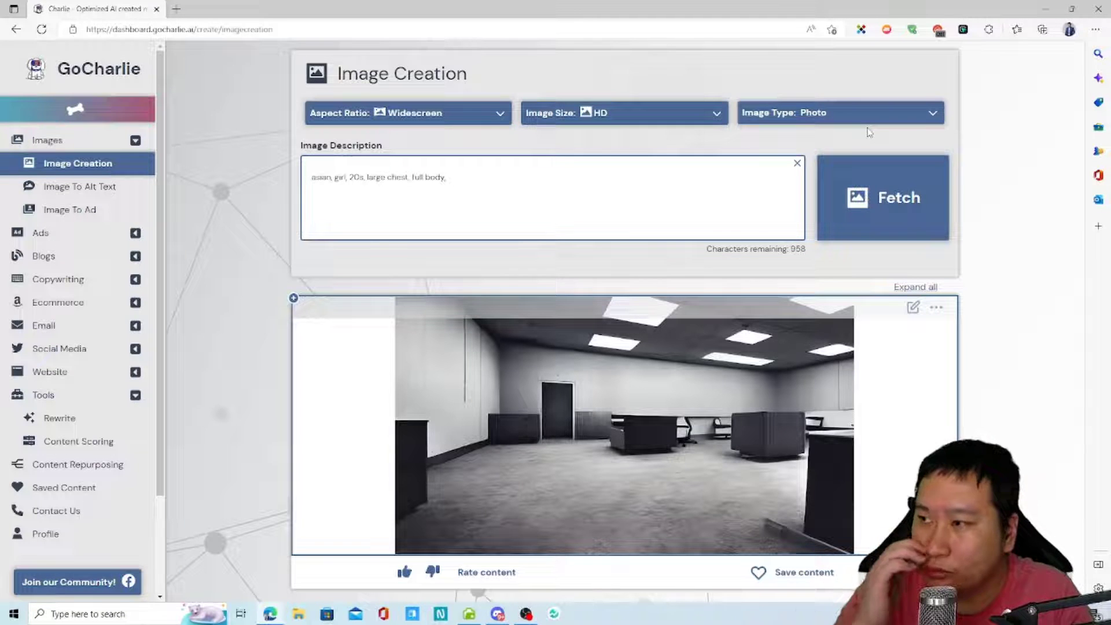
Extend the description with "big eyes, sundress, sun hat, beach, photorealistic" and generate the image.
text(lar)
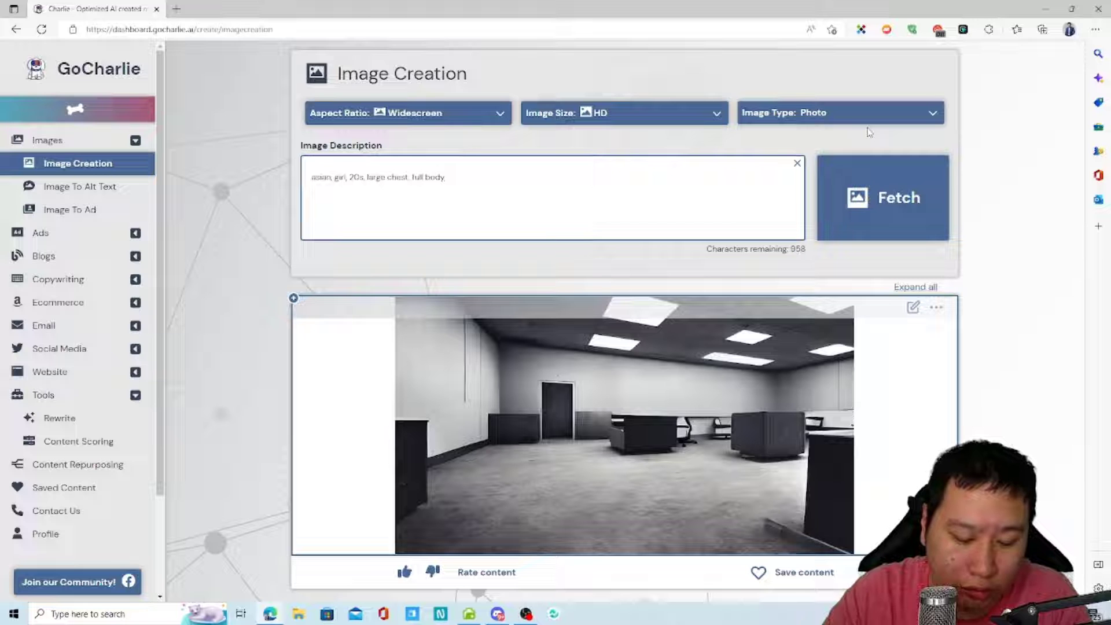
text(big eyes, )
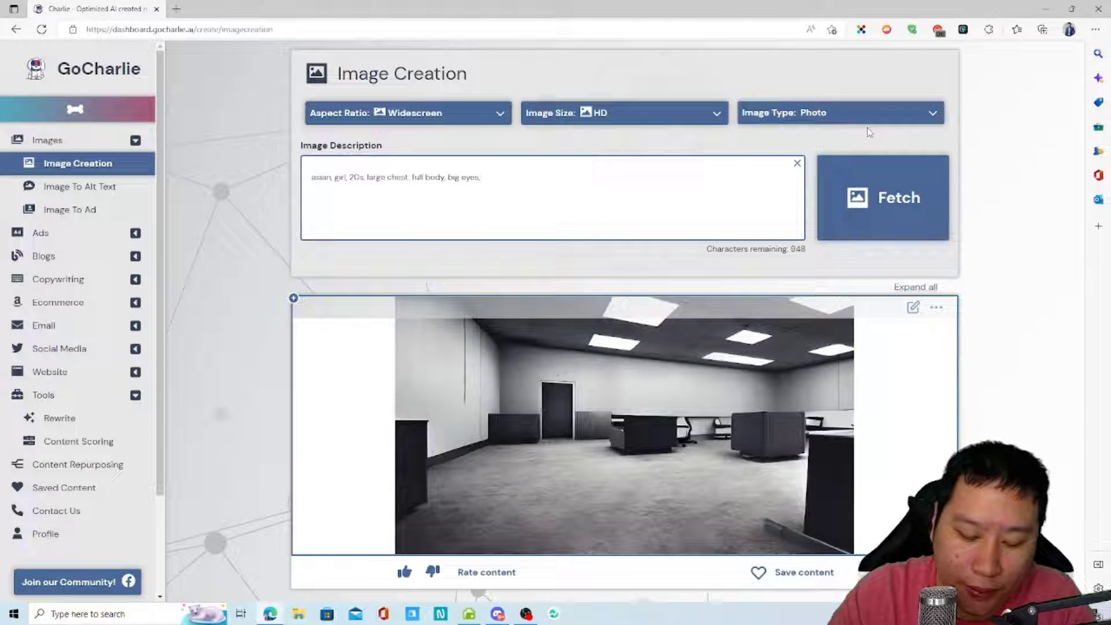
text(sundress,)
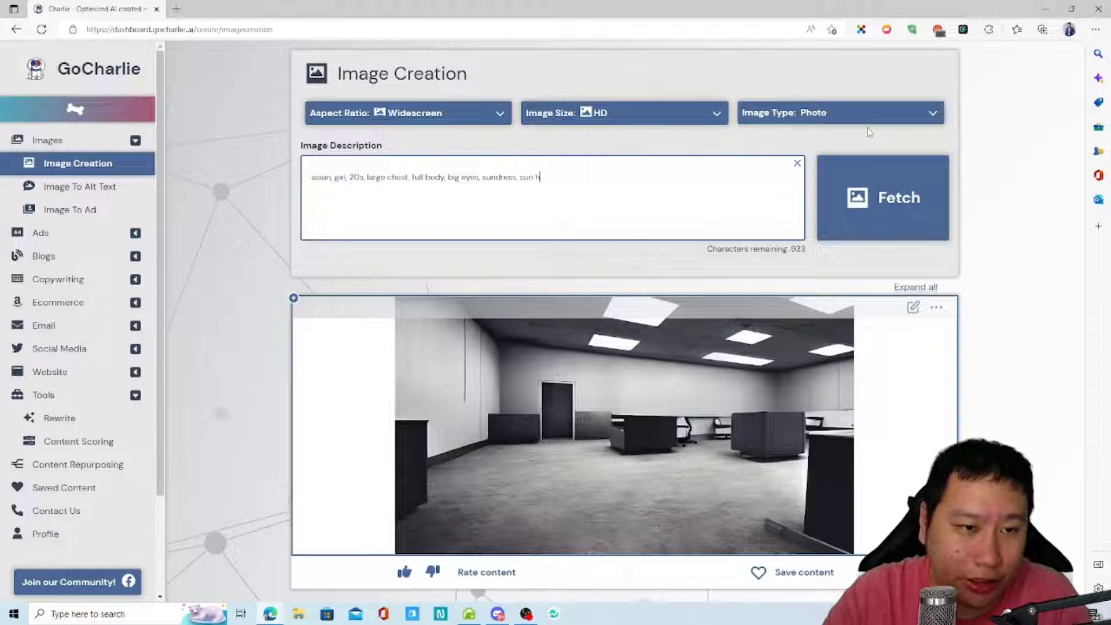
text(sun hat, b)
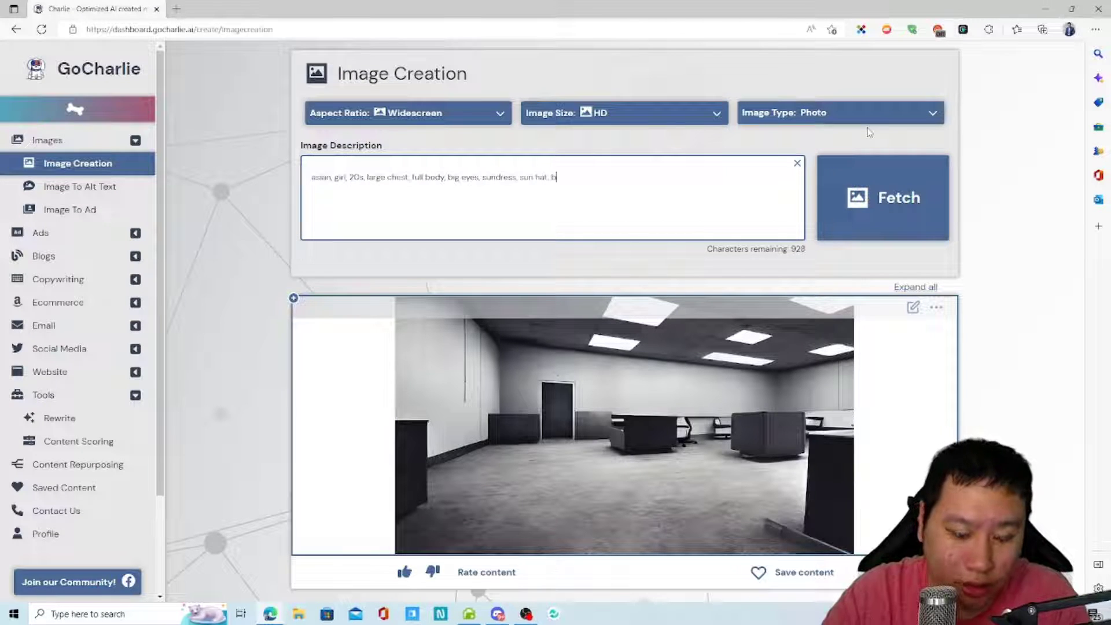
text(each, )
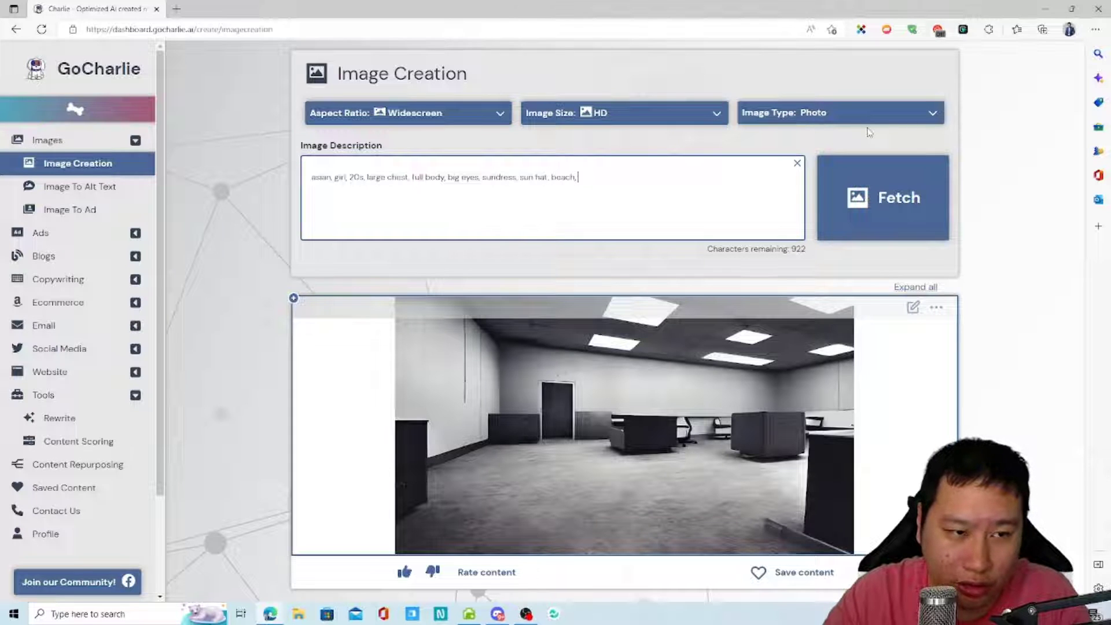
text(phot)
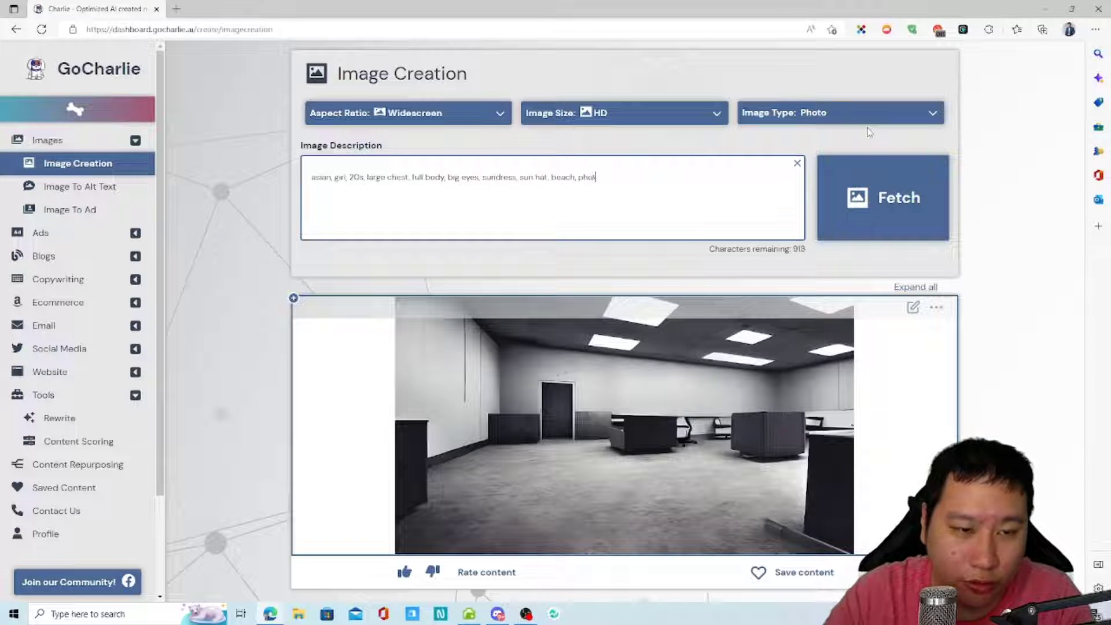
text(orealistic)
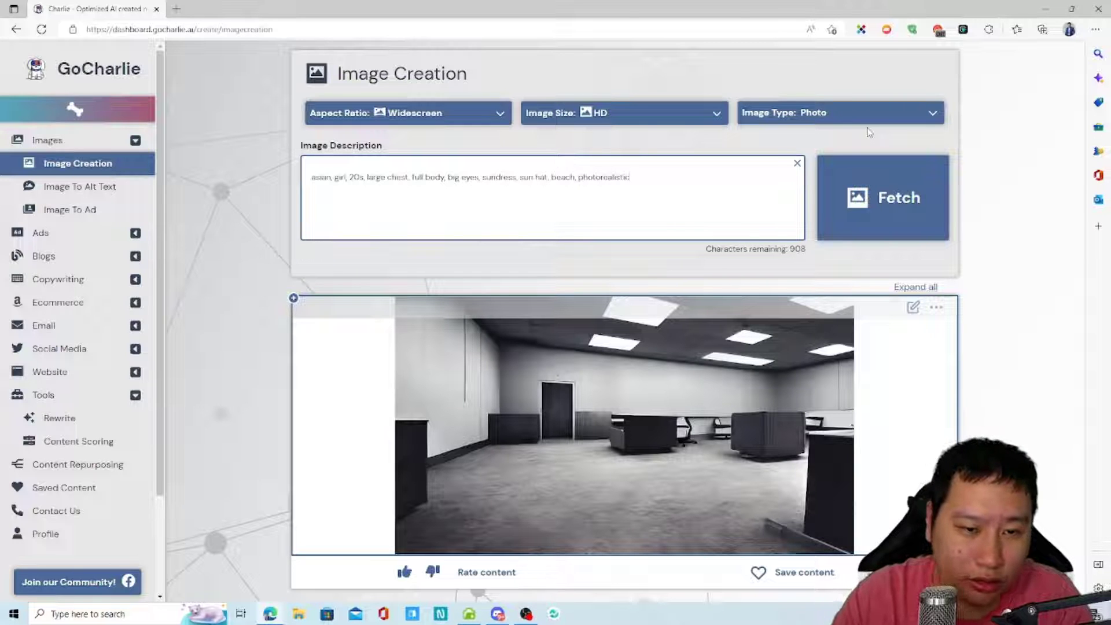
click(891, 205)
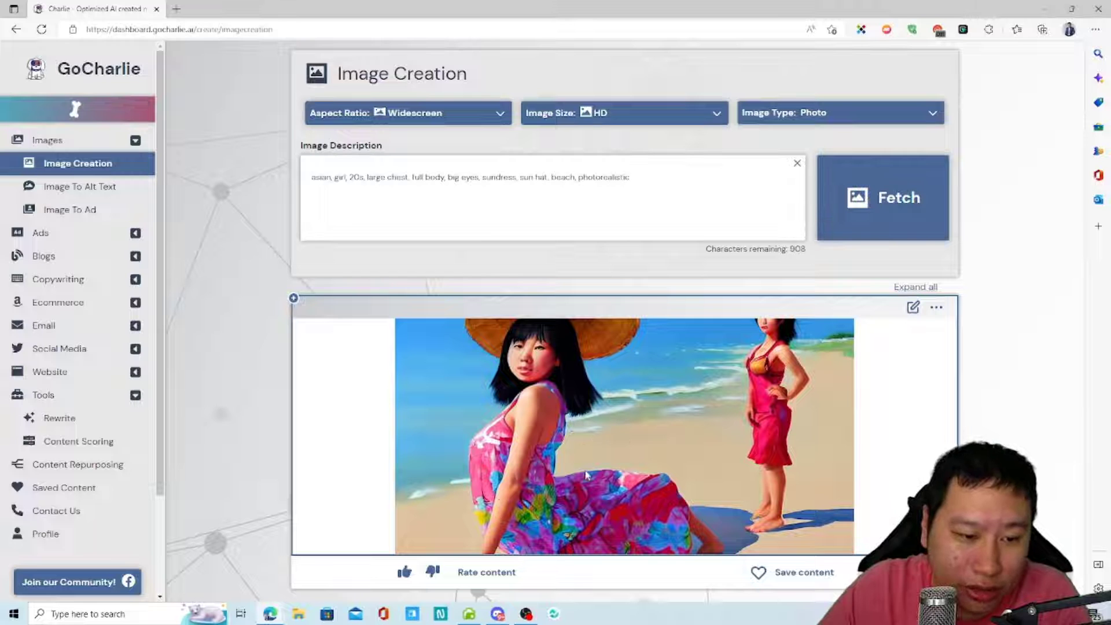
Look at the generated beach image's available actions and its text editing view, leaving without changes.
click(942, 310)
click(990, 325)
click(914, 308)
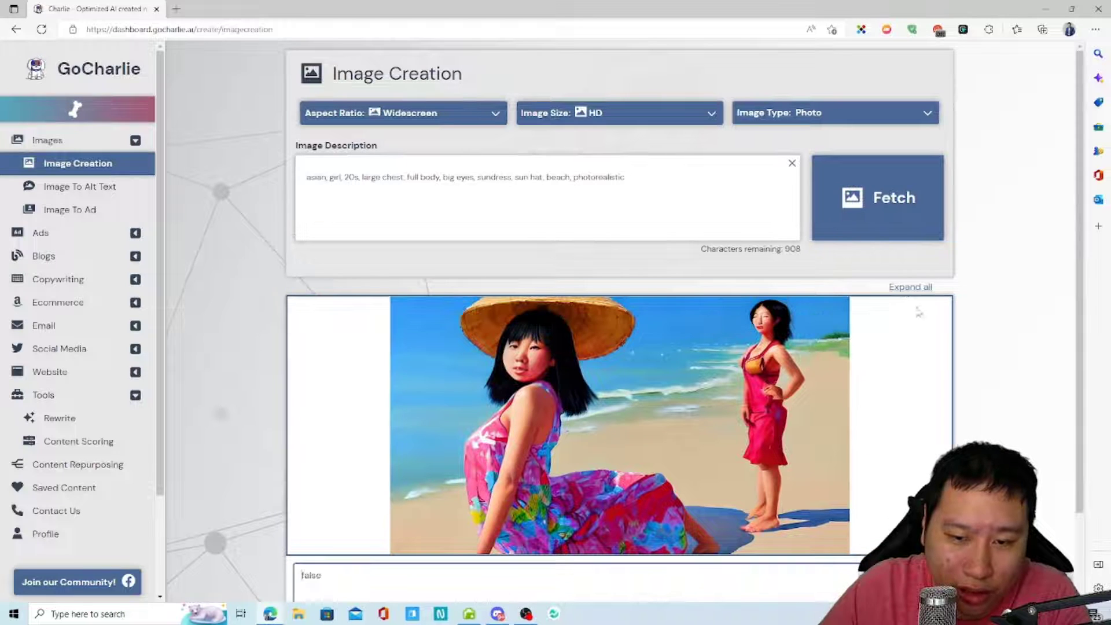
scroll(685, 427, down, 2)
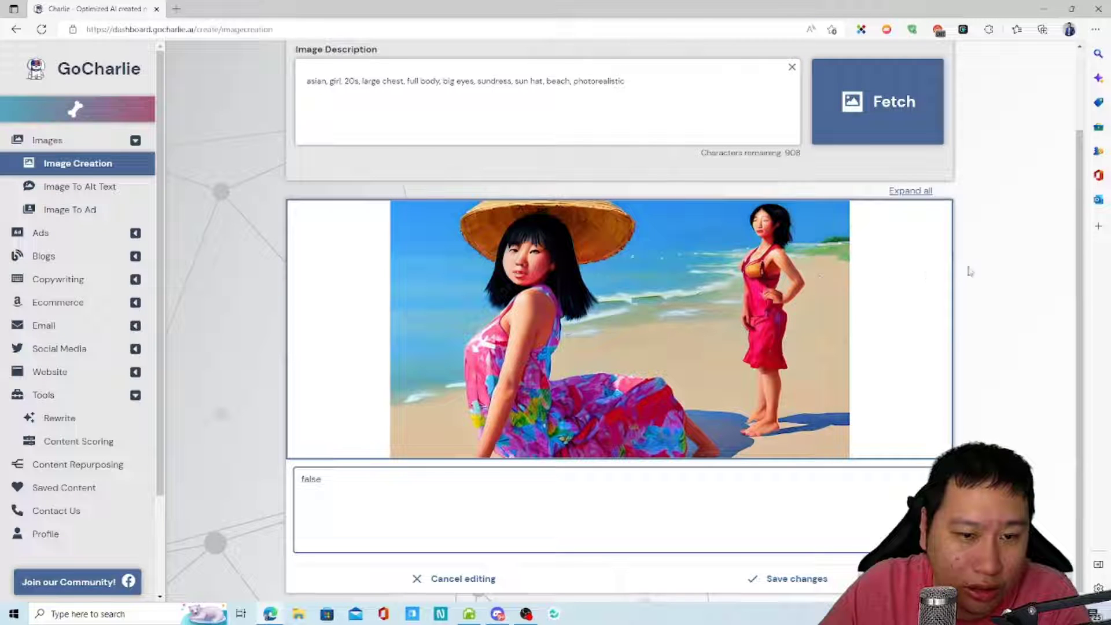
click(922, 248)
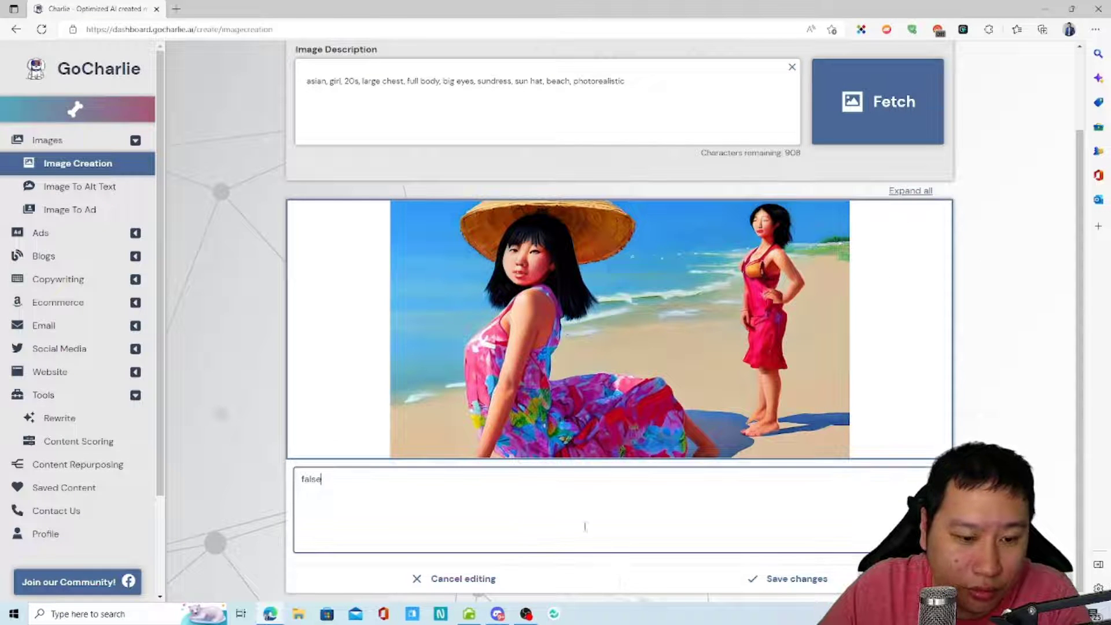
click(512, 574)
Request a new image in place of the generated beach picture and confirm the replacement.
click(942, 309)
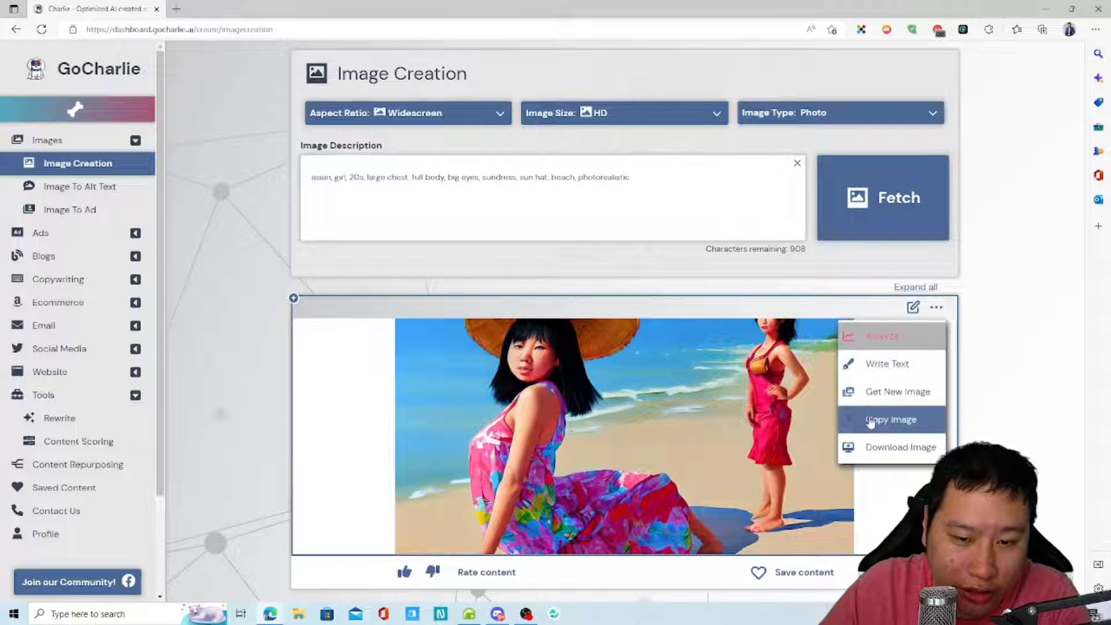
click(871, 392)
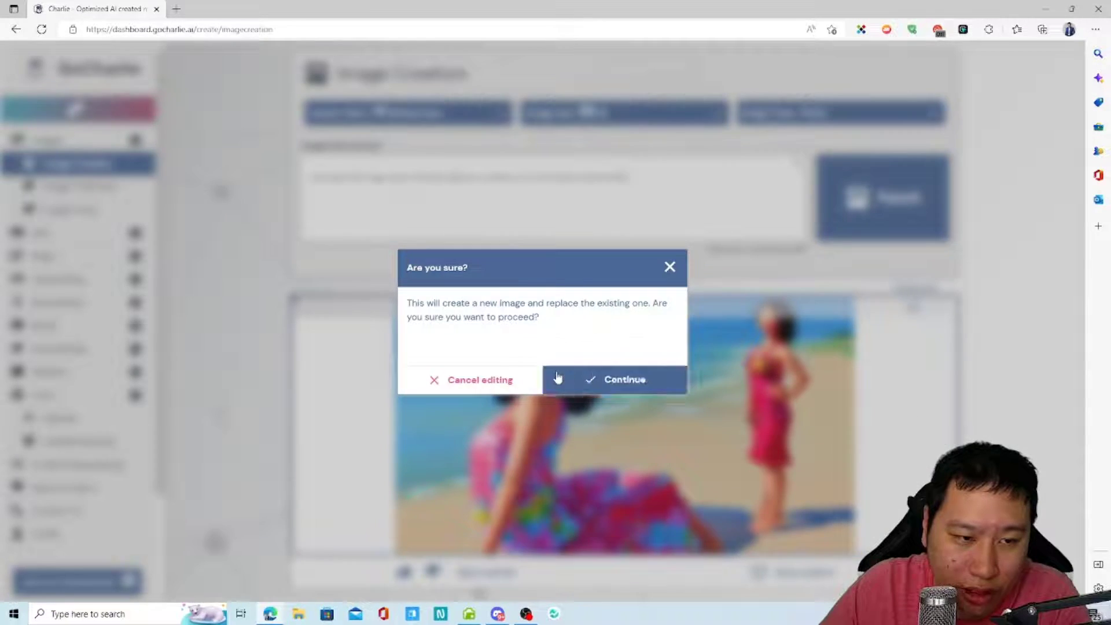
click(596, 383)
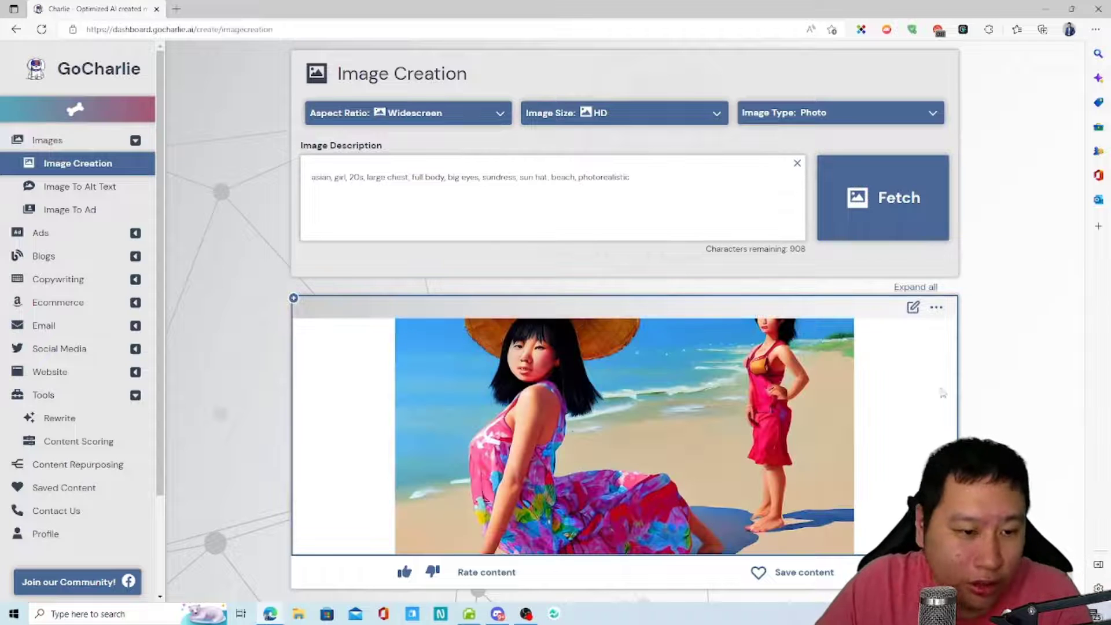
Check the beach image's actions and editing view again, and cancel the editing.
click(935, 307)
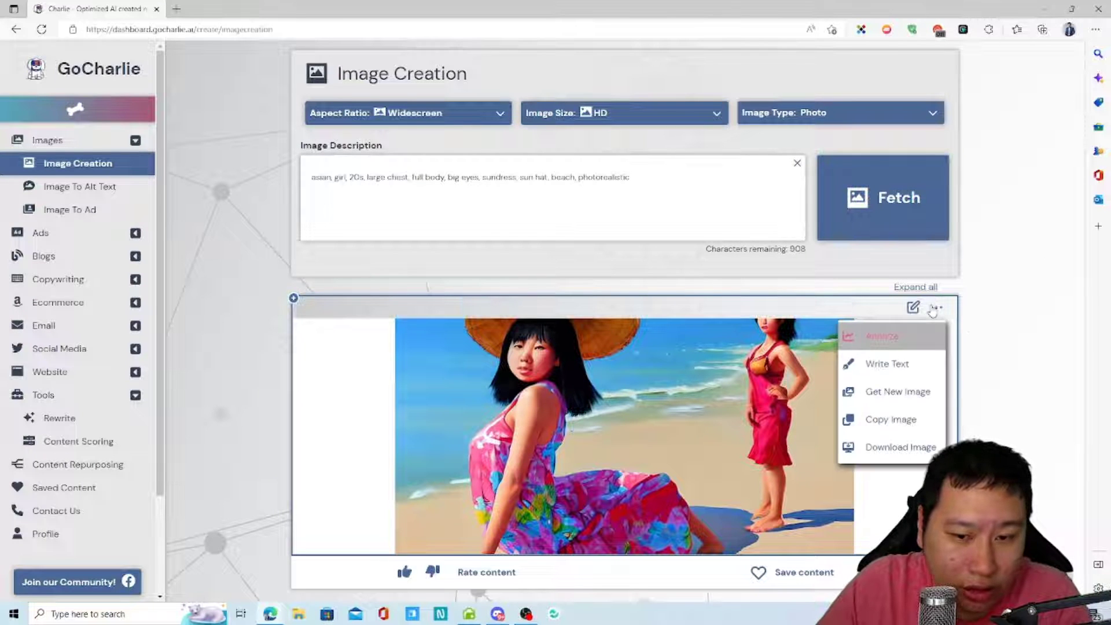
click(914, 412)
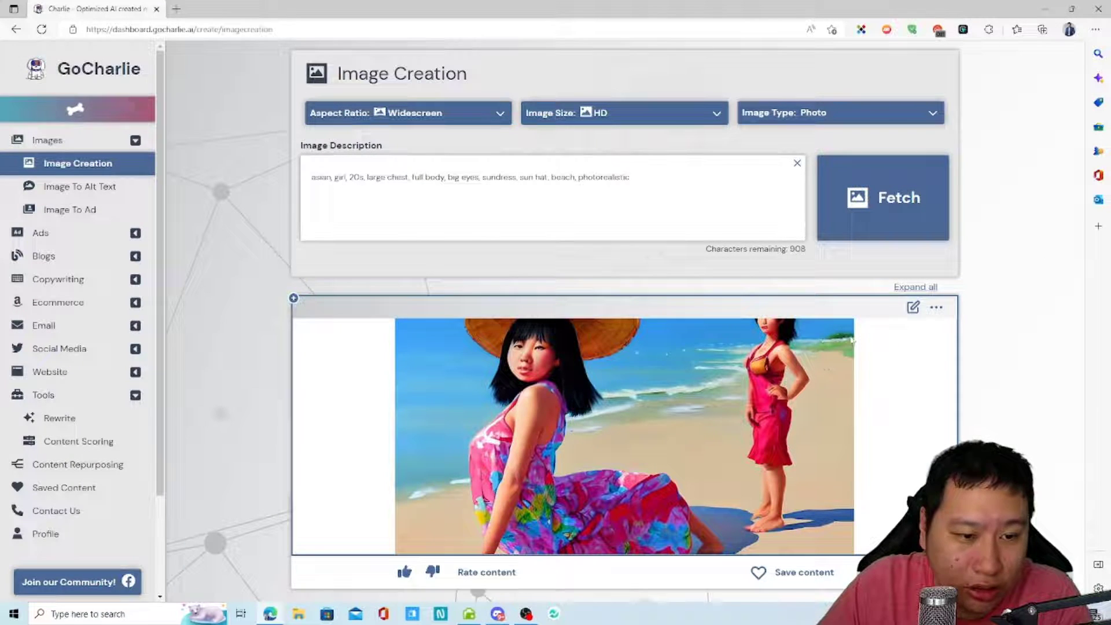
click(912, 308)
scroll(347, 497, down, 2)
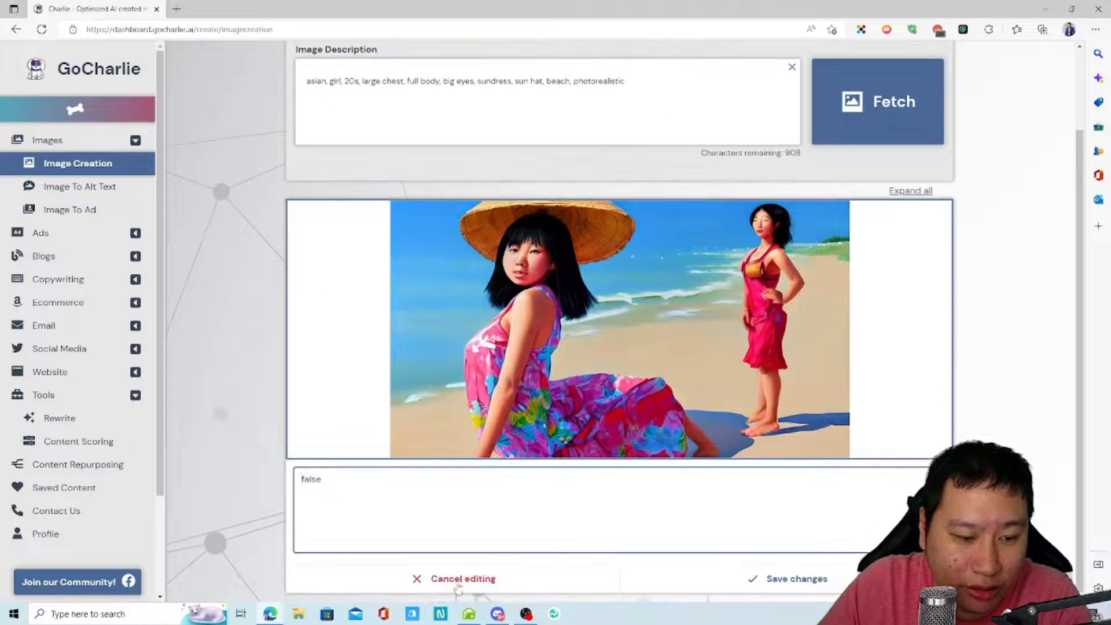
click(455, 580)
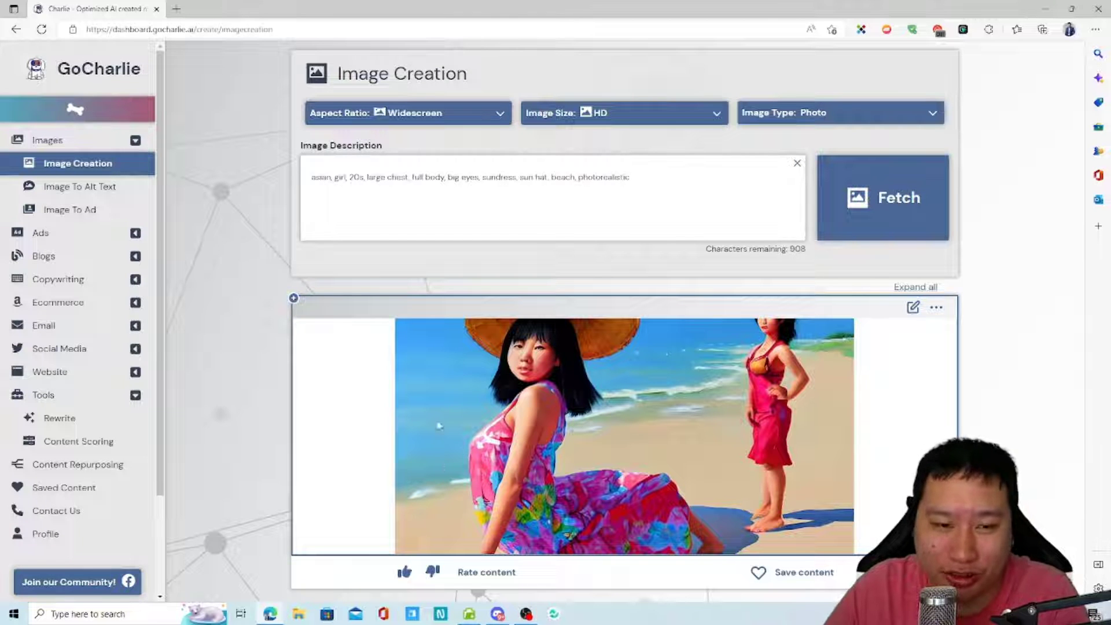
Change the image type to Art for the next generation.
click(646, 213)
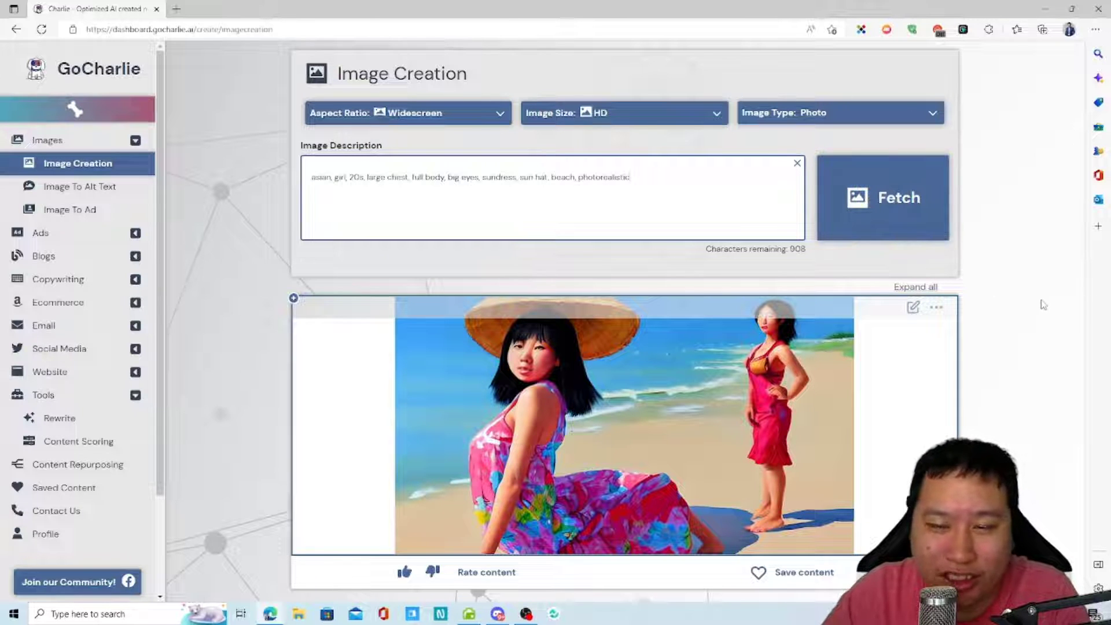
click(830, 112)
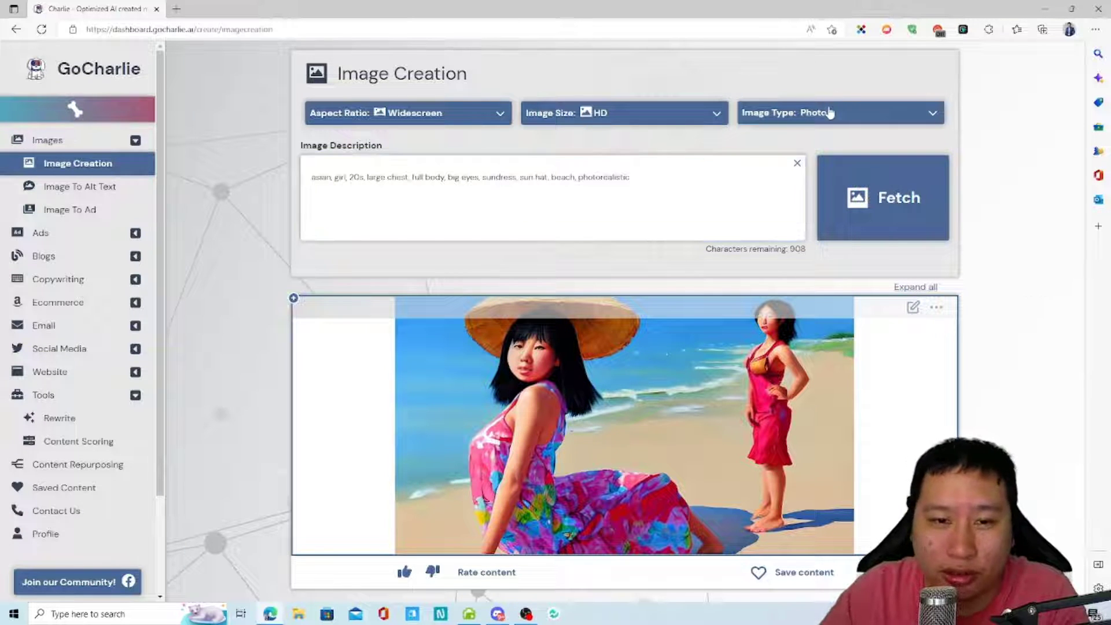
click(785, 143)
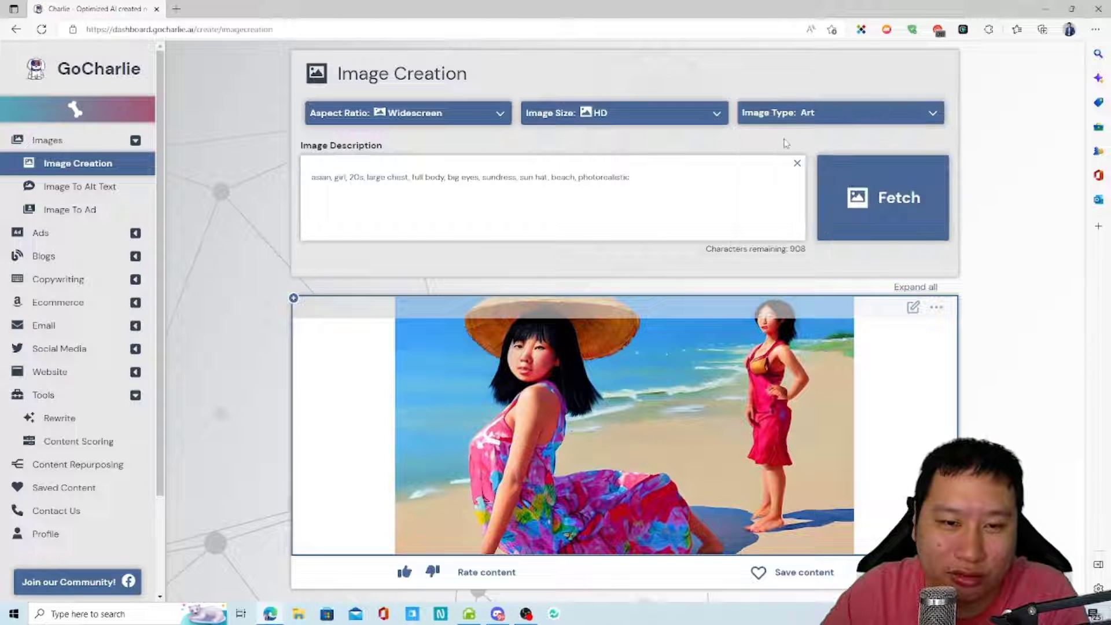
Replace the image description with "fantasy world, tolkien, middle-earth, elven archer,".
drag(702, 169, 249, 163)
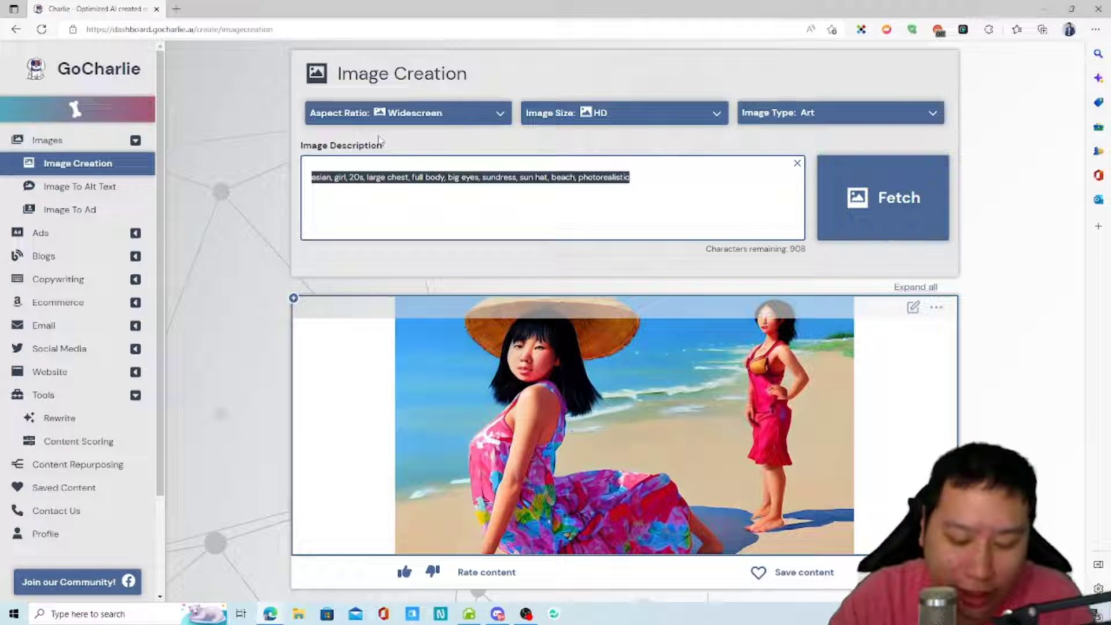
text(fanta)
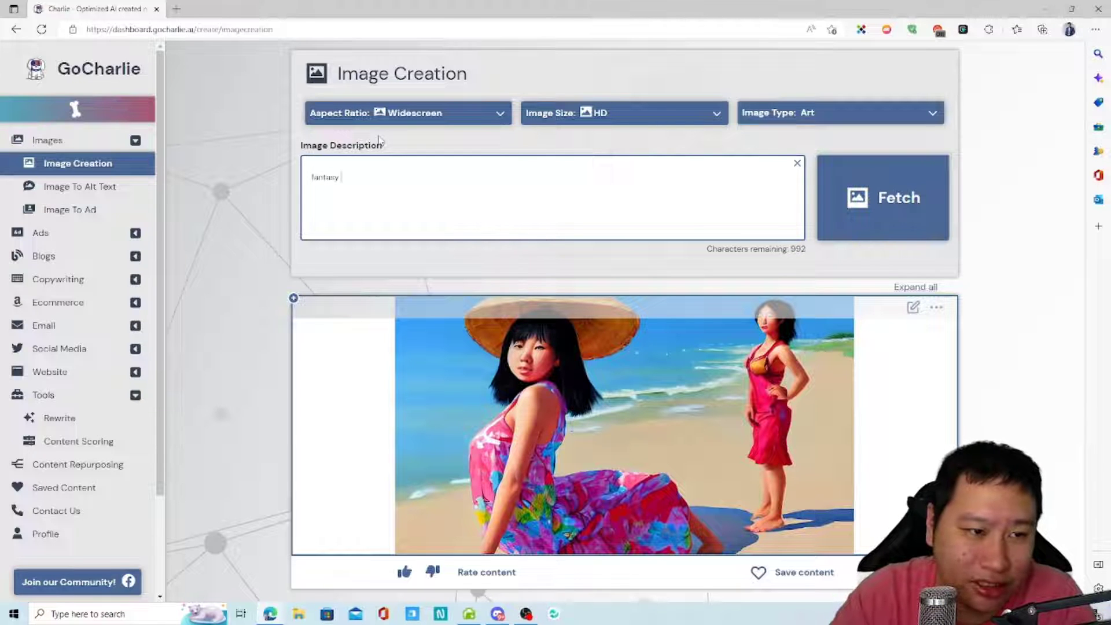
text(sy wor)
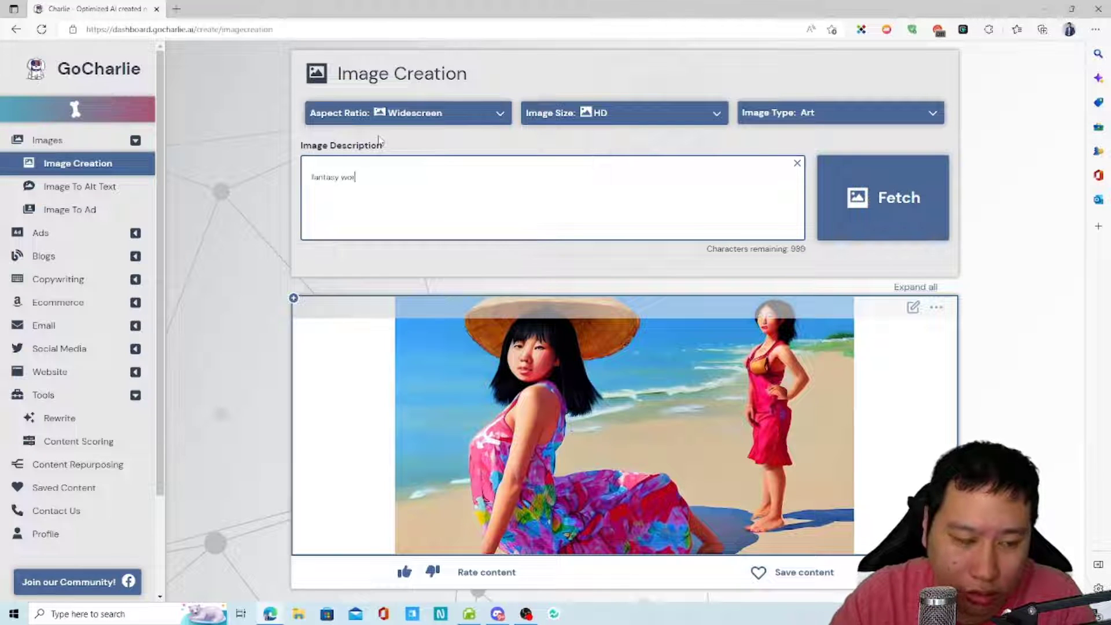
text(ld, tolkien)
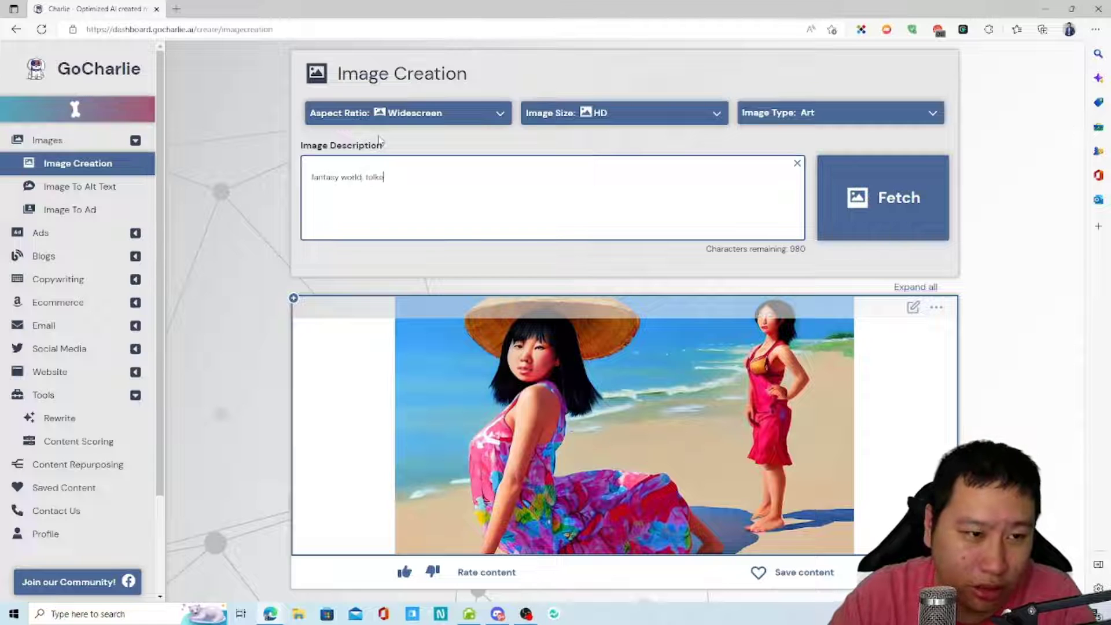
text(, middle-earth, elven archer with)
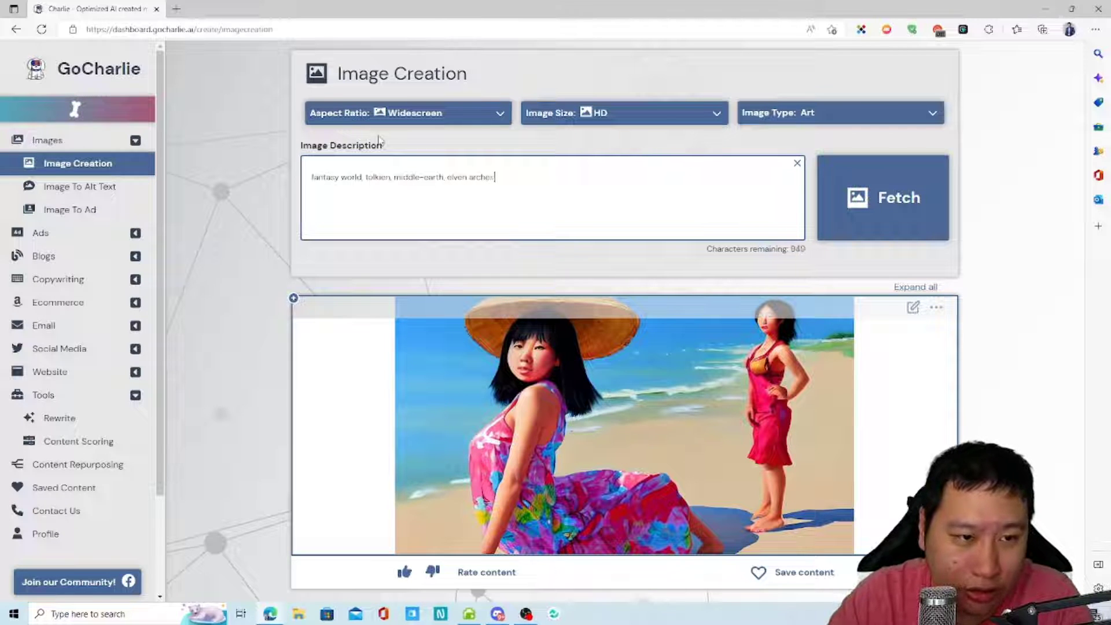
key(BackSpace)
key(BackSpace)
key(BackSpace)
key(BackSpace)
key(BackSpace)
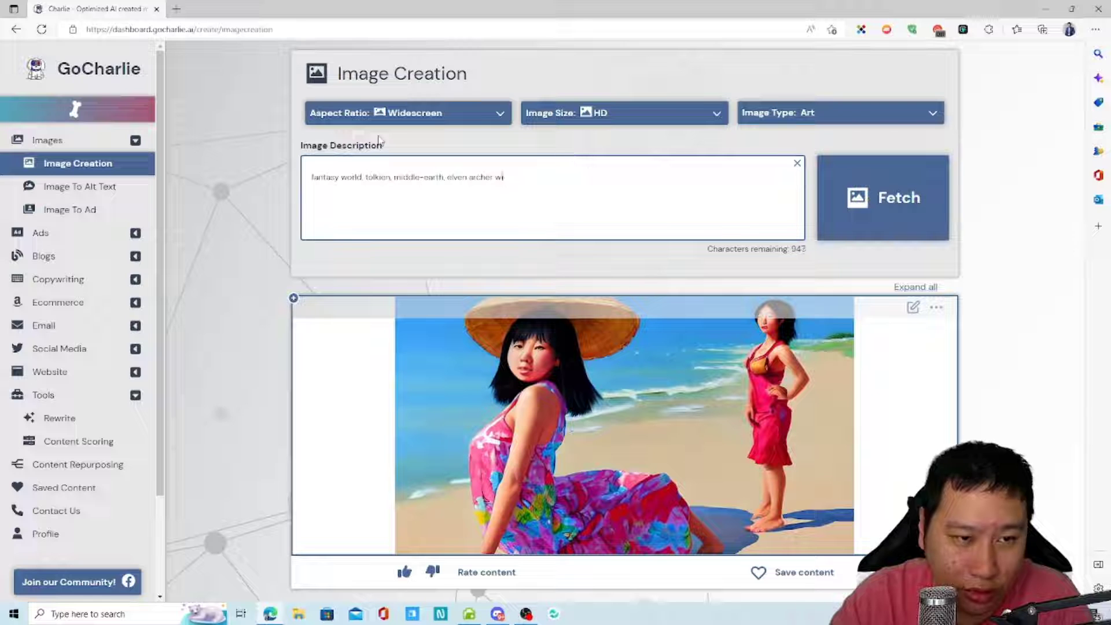
text(, )
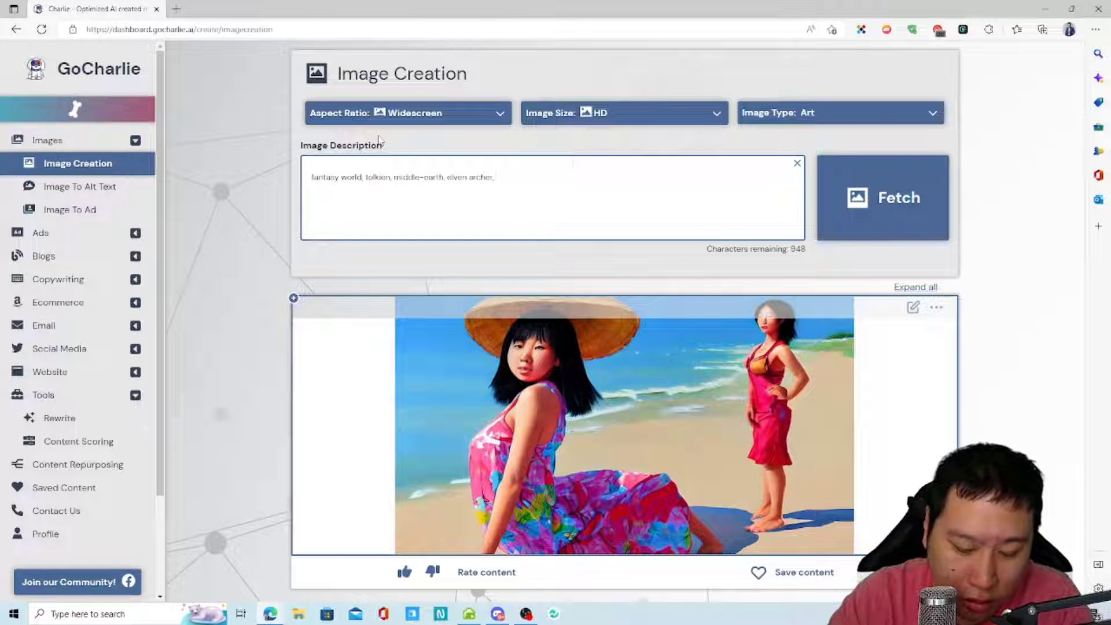
Extend the image description with "light leather armor, long bow," for the archer's equipment.
text(light )
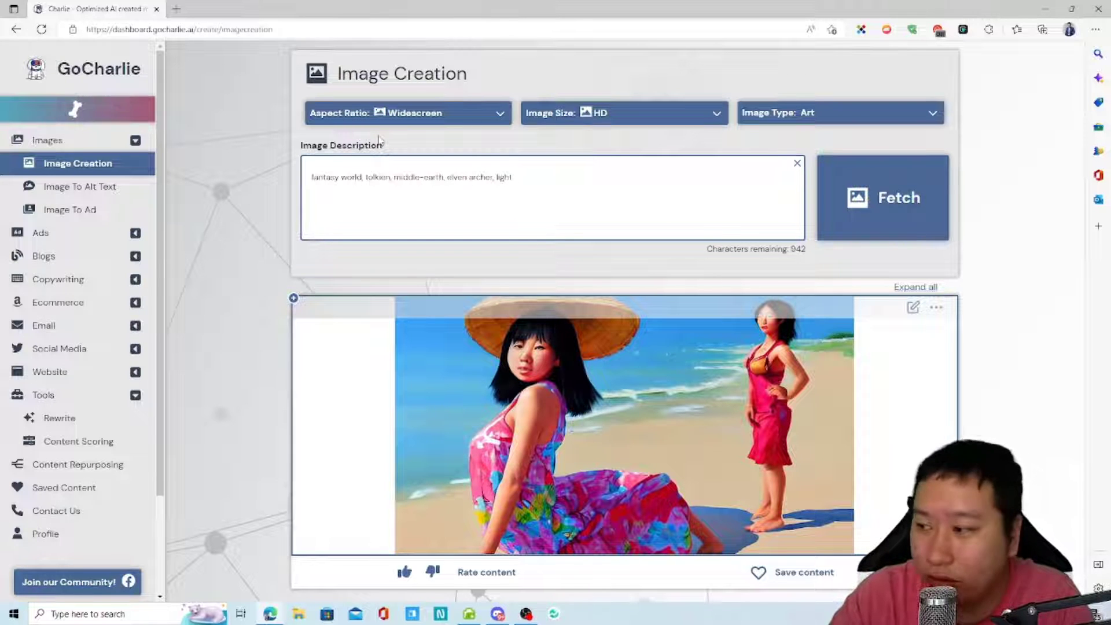
text(leather )
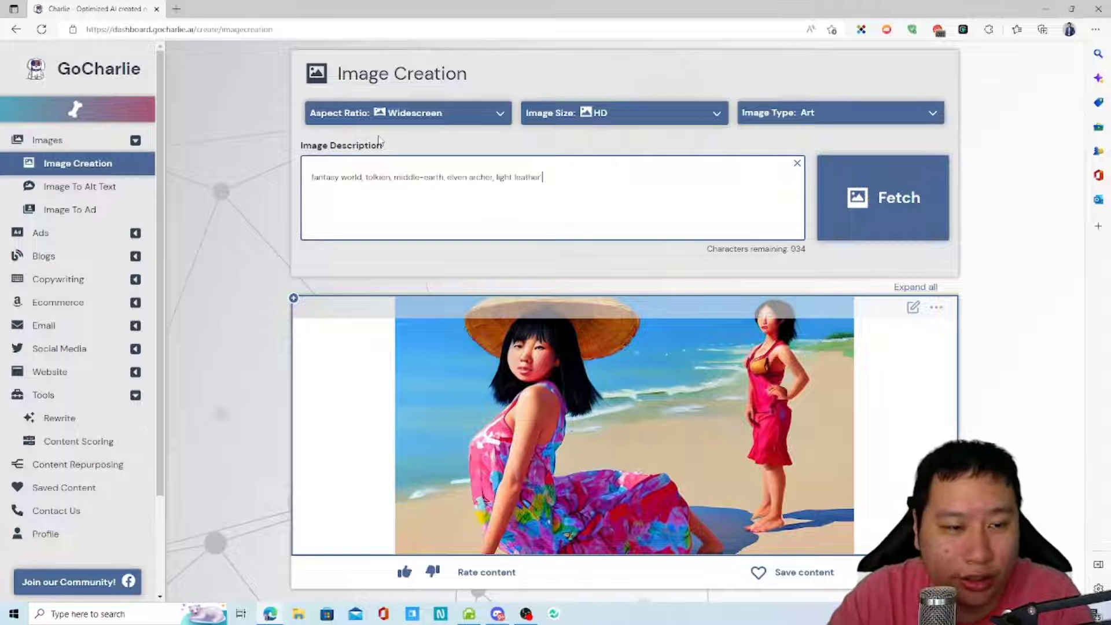
text(armor, )
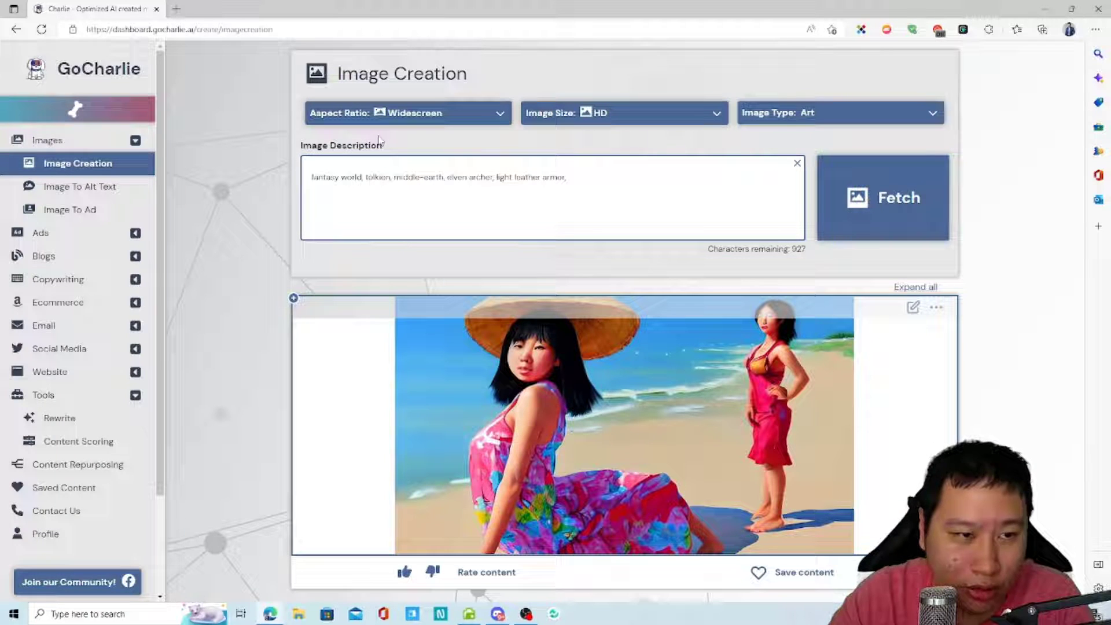
text(b)
key(BackSpace)
key(BackSpace)
key(BackSpace)
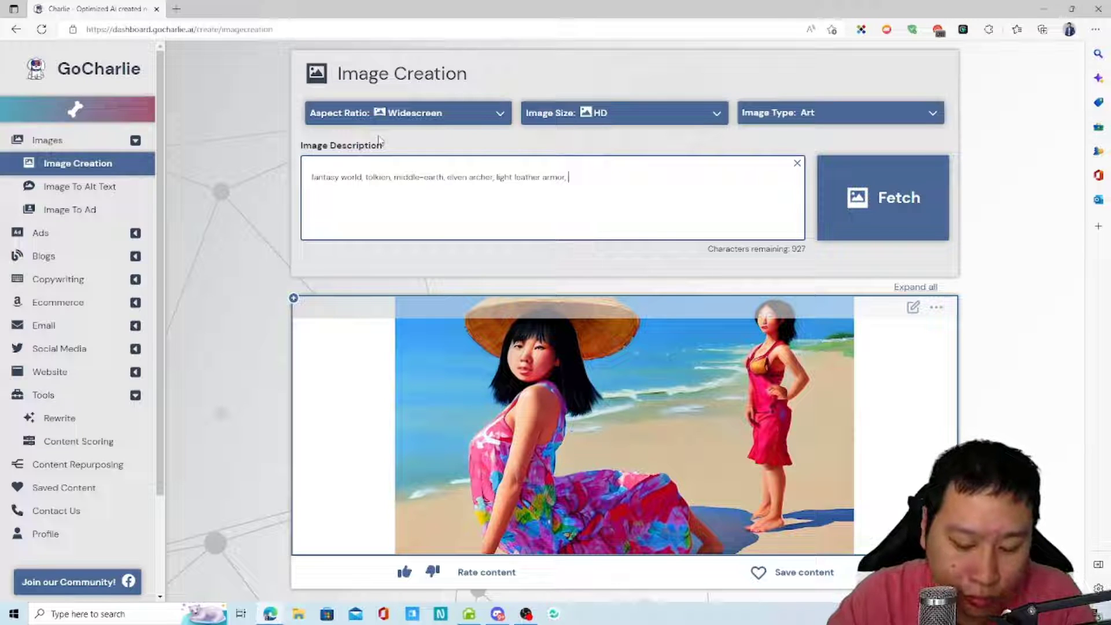
text(long )
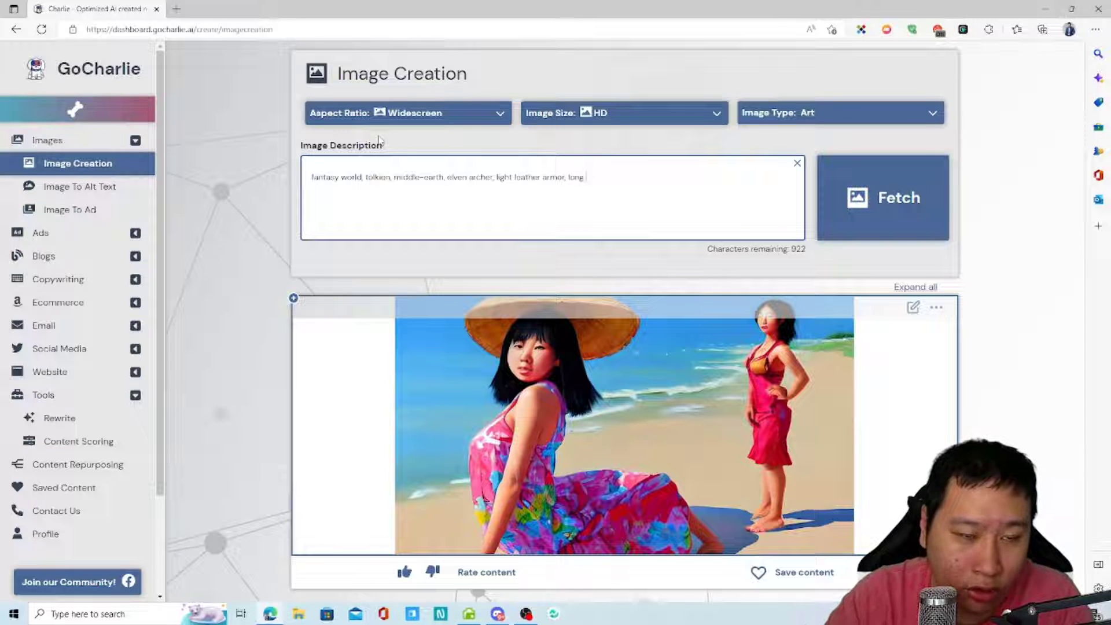
text(bow,)
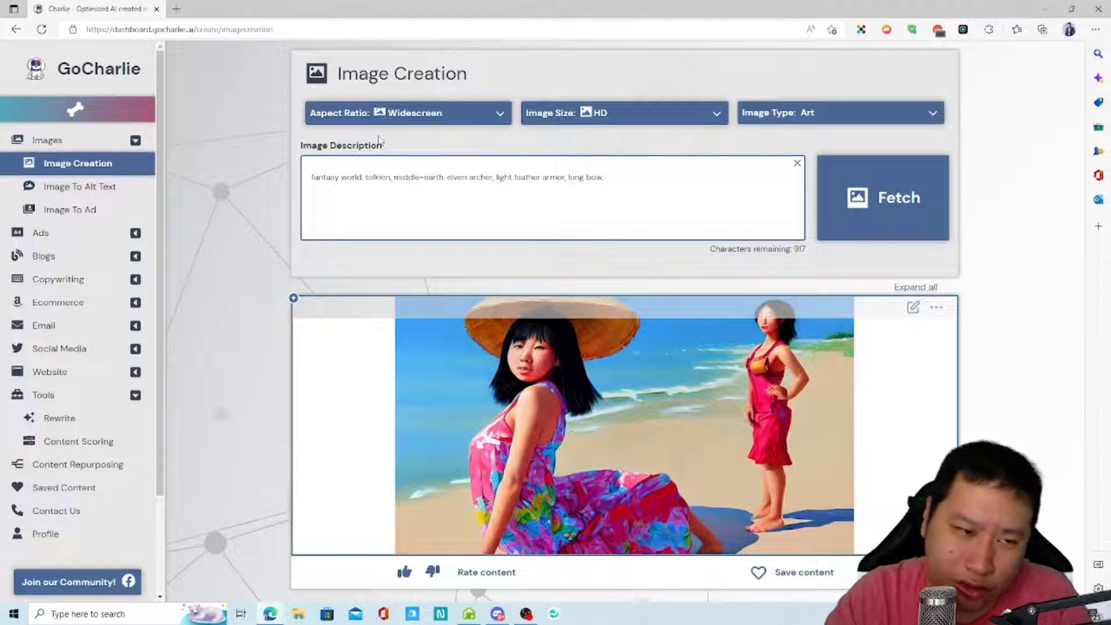
text(white unicorn)
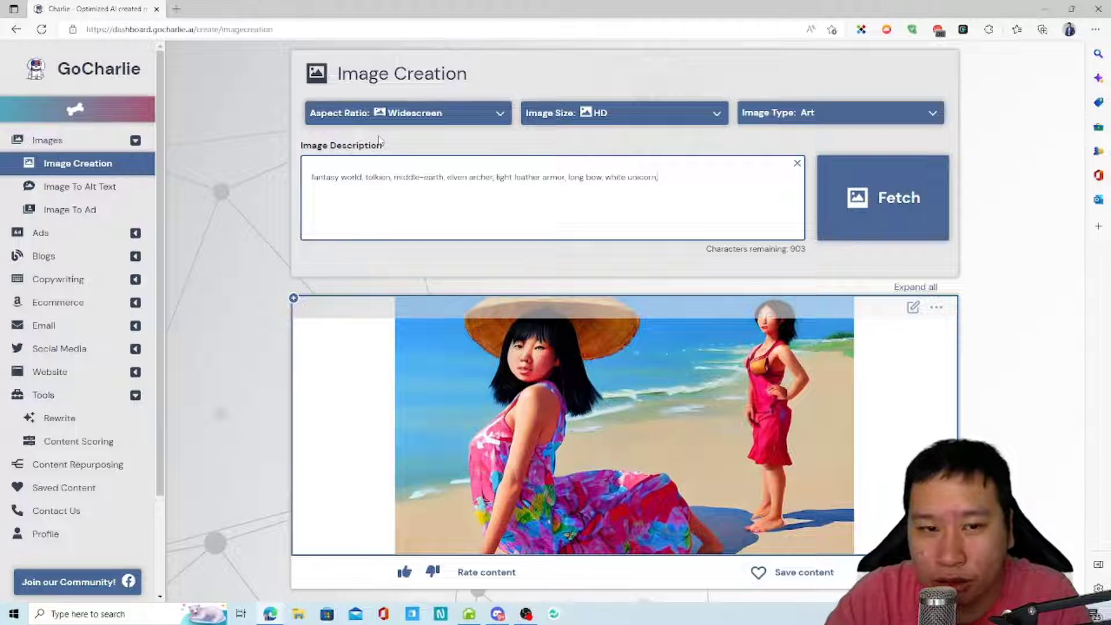
text(, patt)
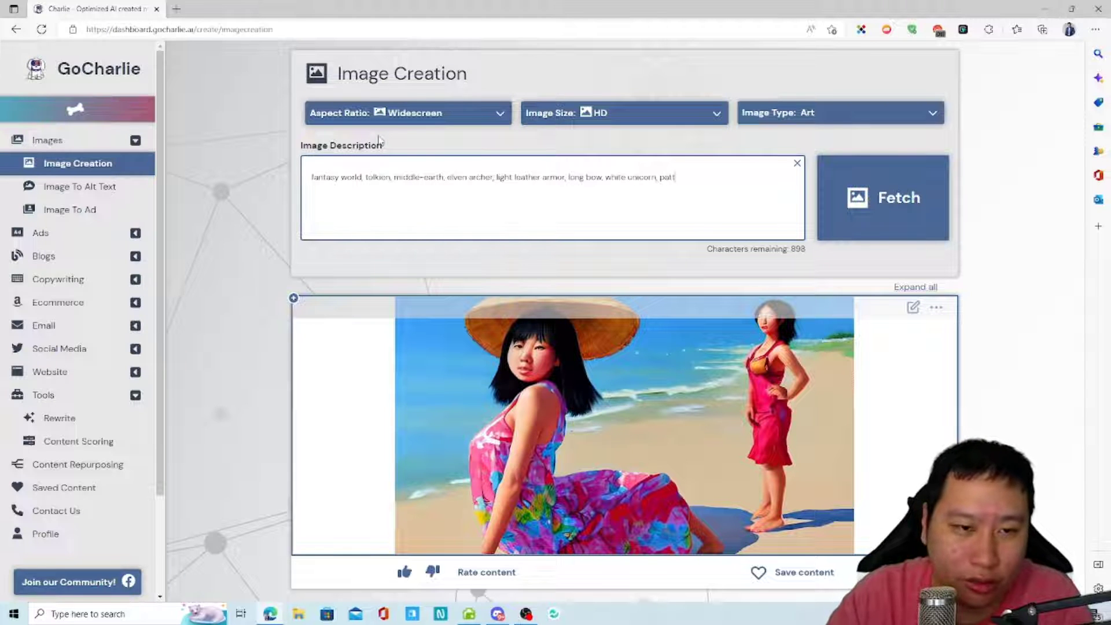
key(BackSpace)
key(BackSpace)
key(BackSpace)
key(BackSpace)
key(BackSpace)
key(BackSpace)
key(BackSpace)
key(BackSpace)
key(BackSpace)
key(BackSpace)
key(BackSpace)
key(BackSpace)
key(BackSpace)
key(BackSpace)
key(BackSpace)
key(BackSpace)
key(BackSpace)
key(BackSpace)
key(BackSpace)
key(BackSpace)
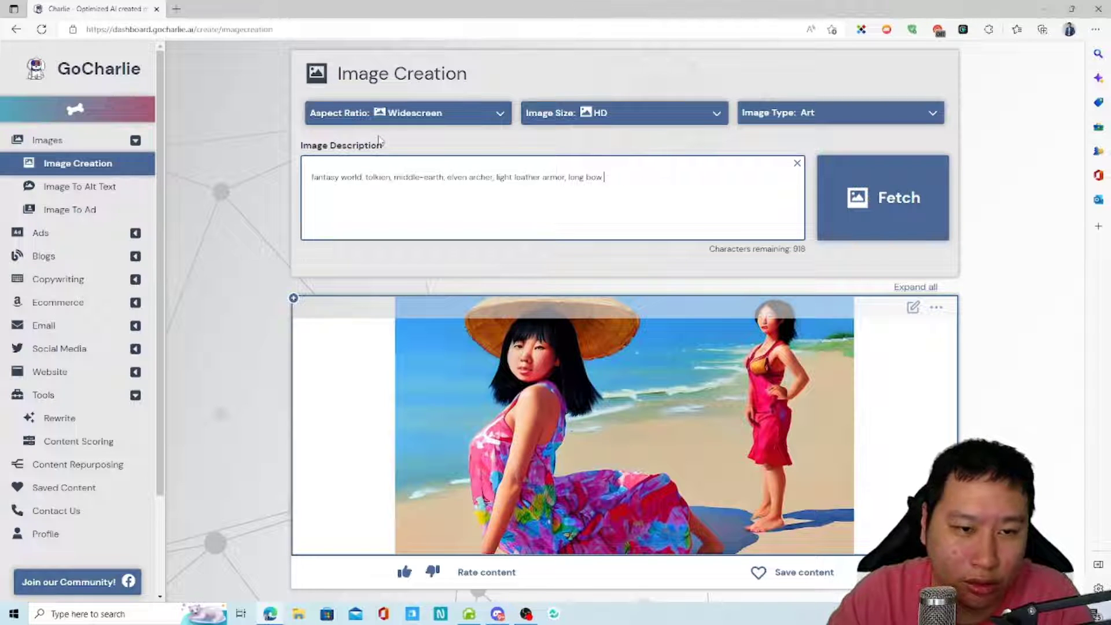
Add "patting white unicorn, forest, tall trees, river" to the image description and generate the image.
text(, patting whit)
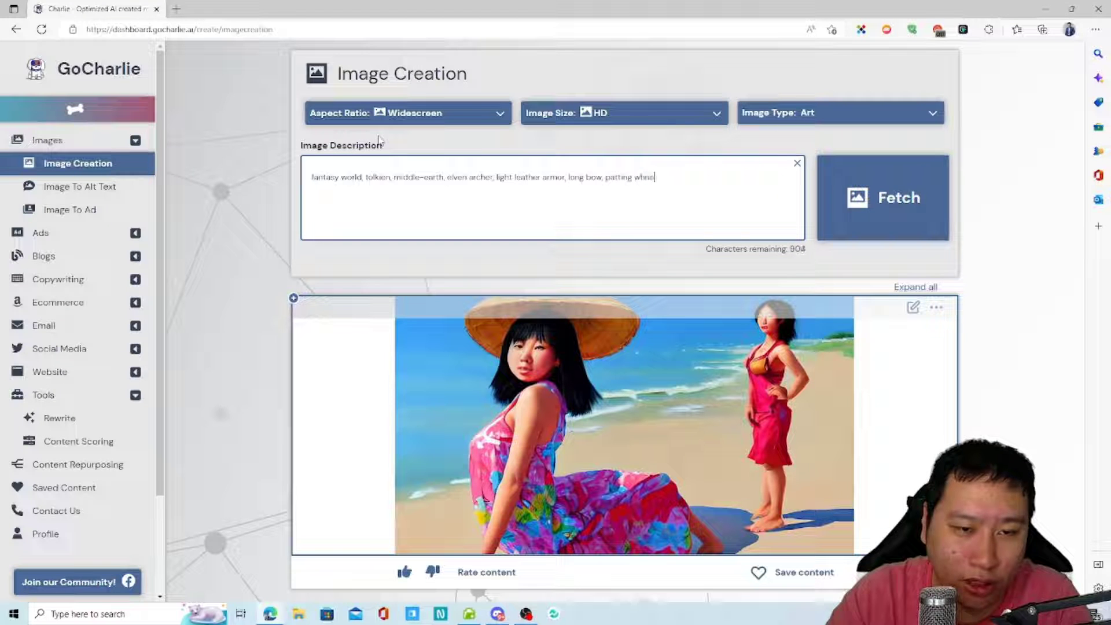
text(e unicorn)
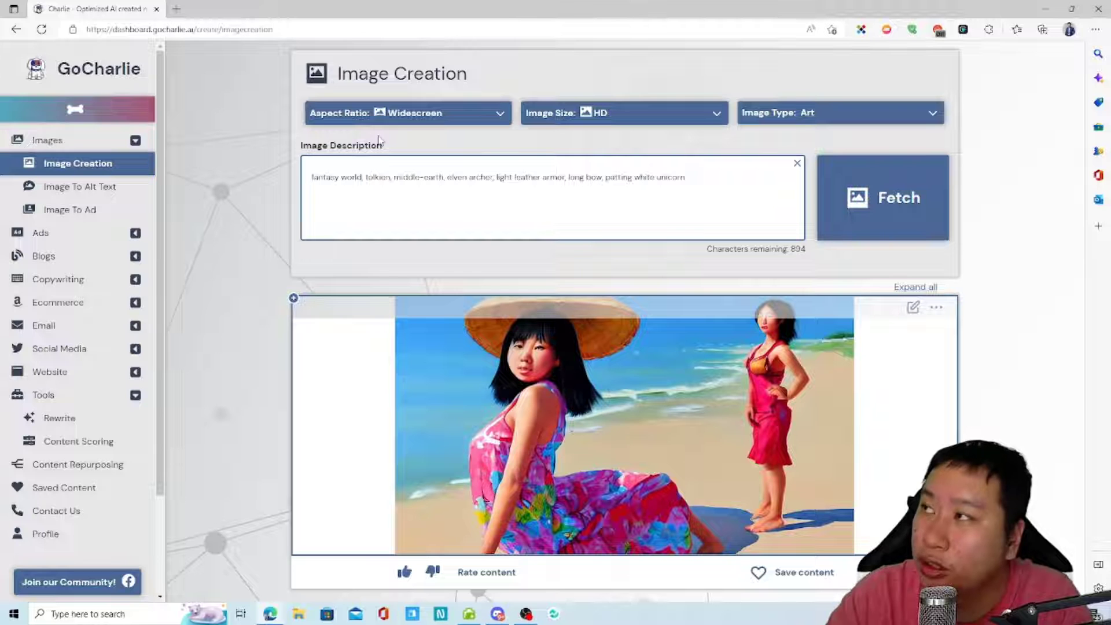
text(, forest,)
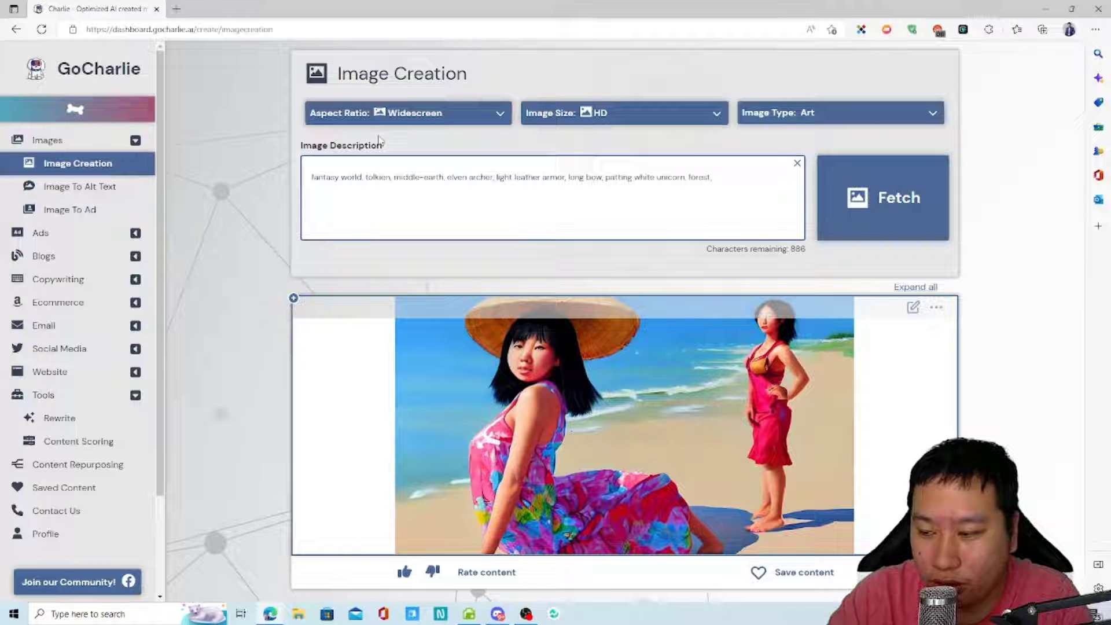
text(tall trees,)
key(BackSpace)
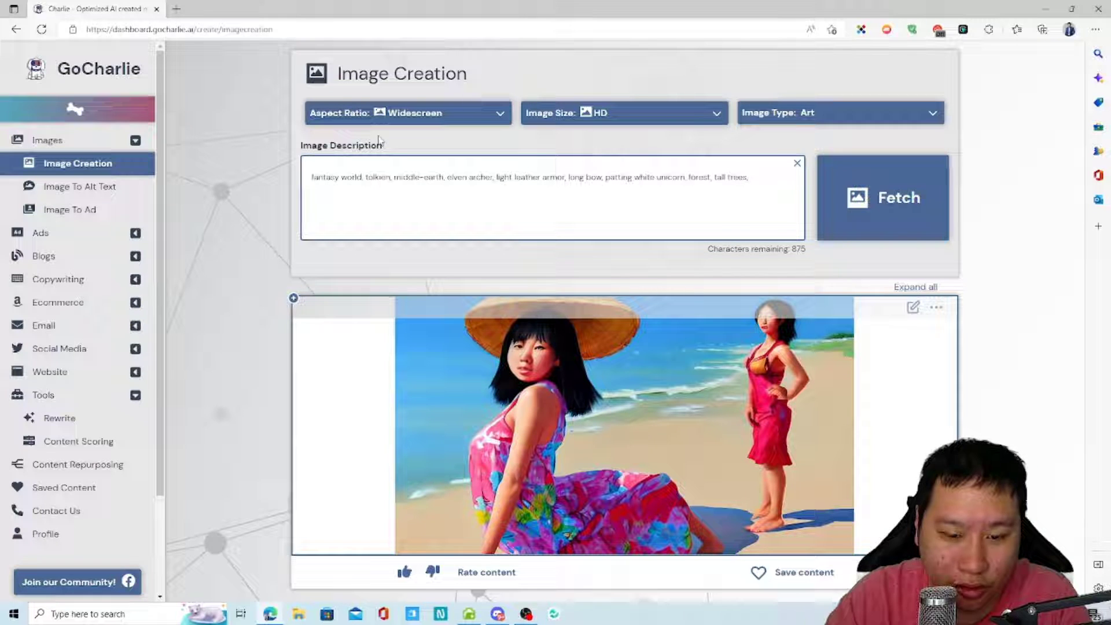
text(river)
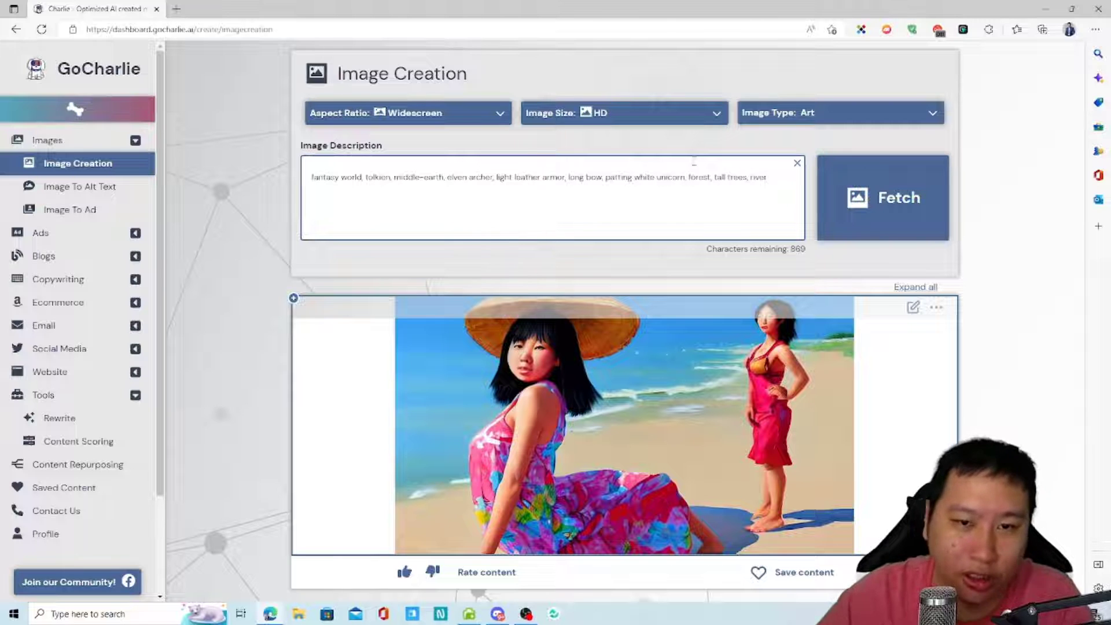
click(902, 212)
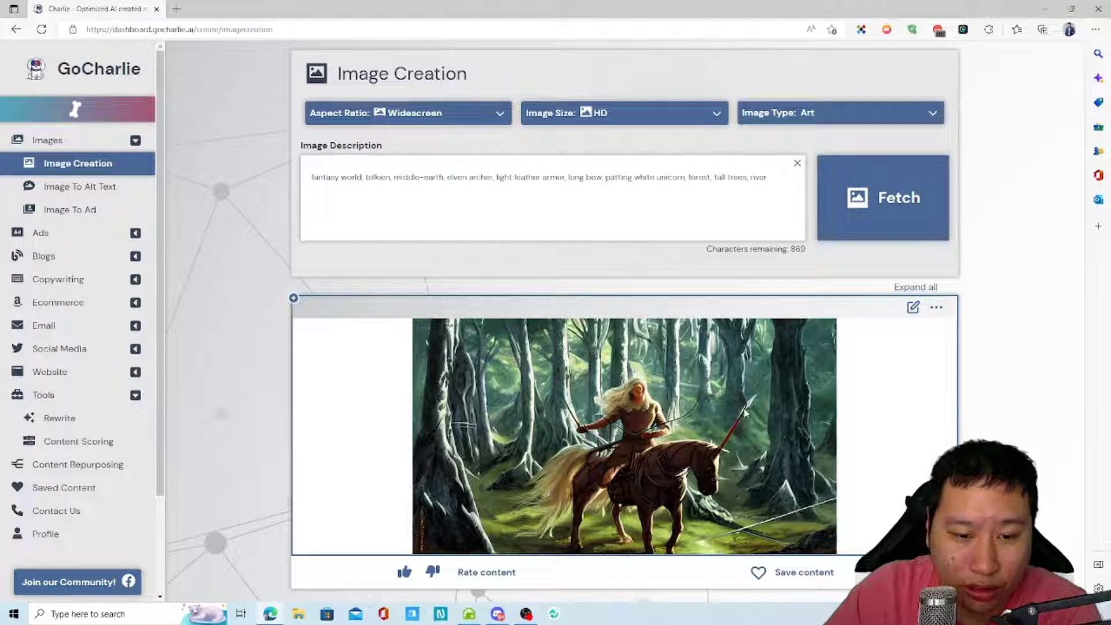
right_click(658, 465)
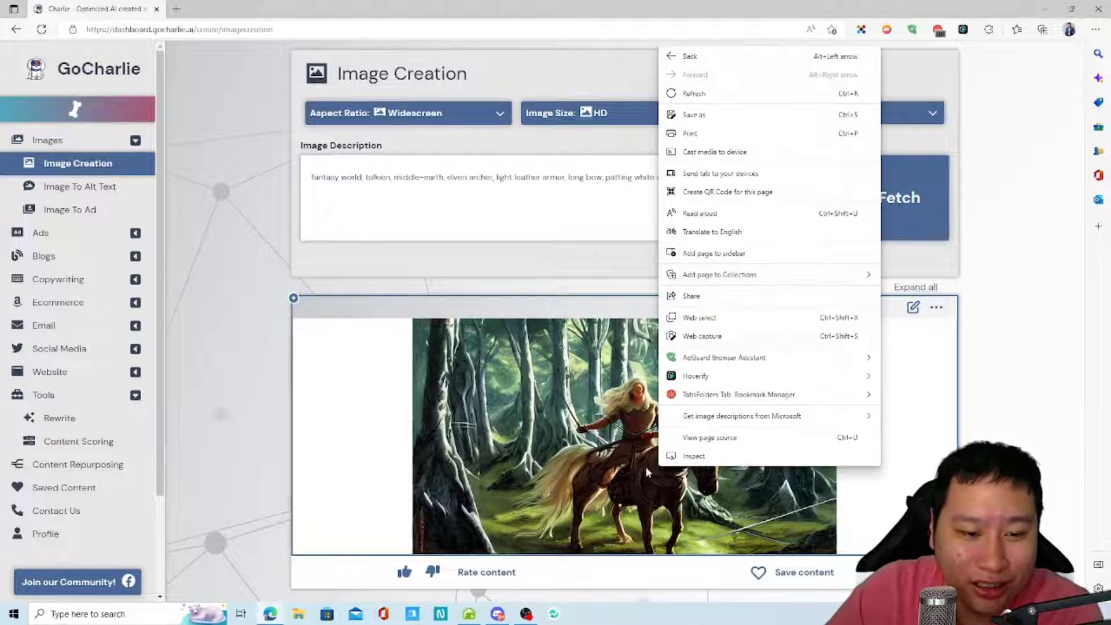
click(964, 390)
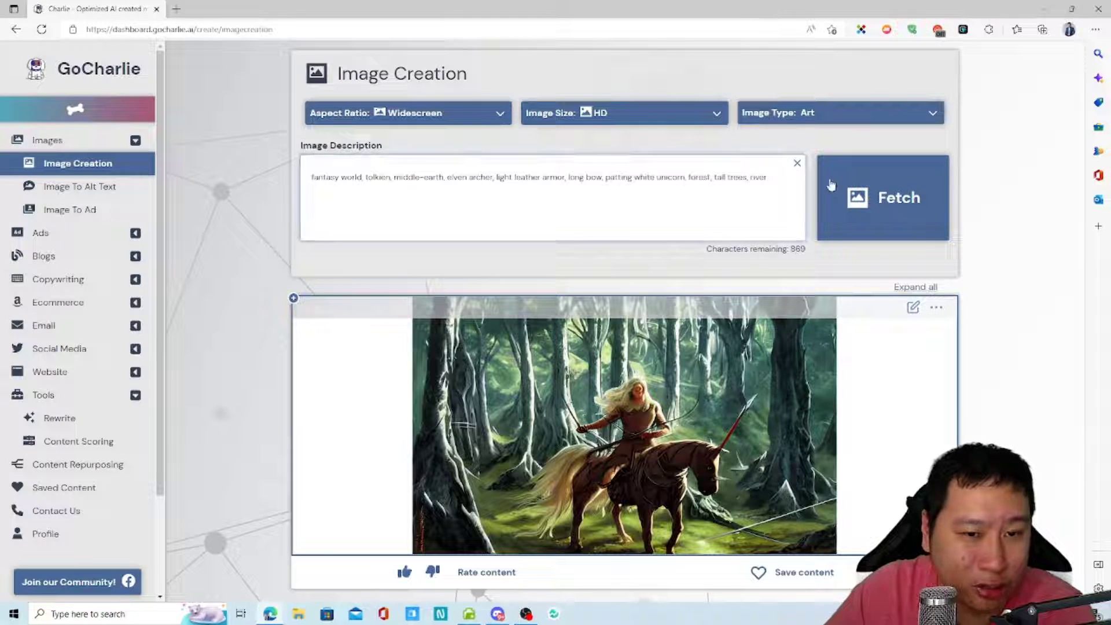
Remove "patting" from the image description, append "henry cavill" after "river," and generate a new image.
click(768, 220)
text(,)
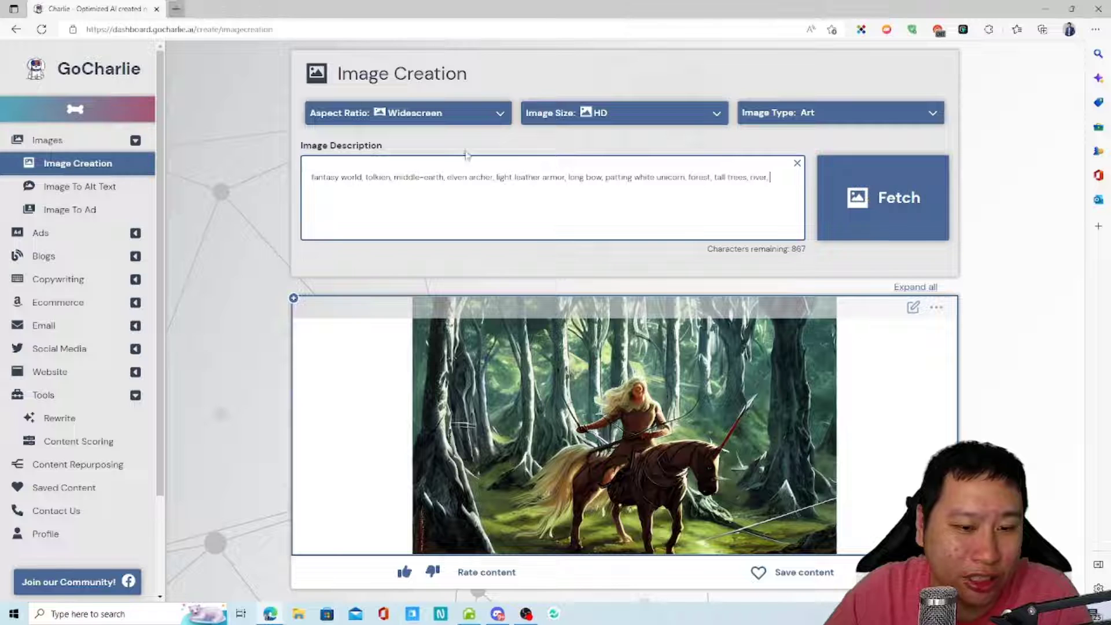
drag(632, 177, 609, 177)
key(BackSpace)
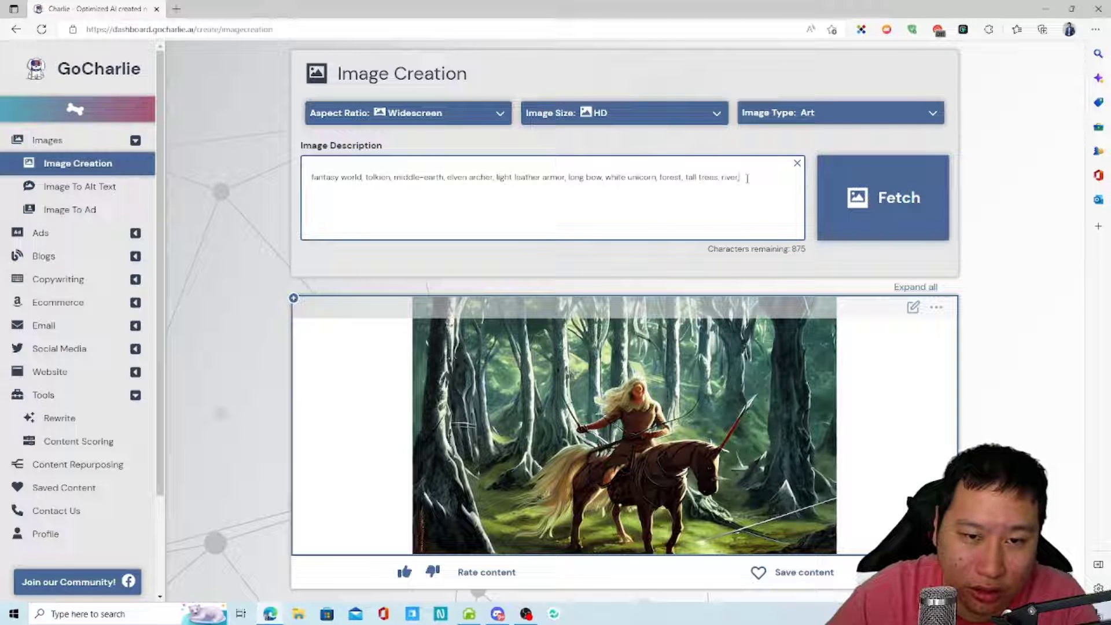
text(henry cavill)
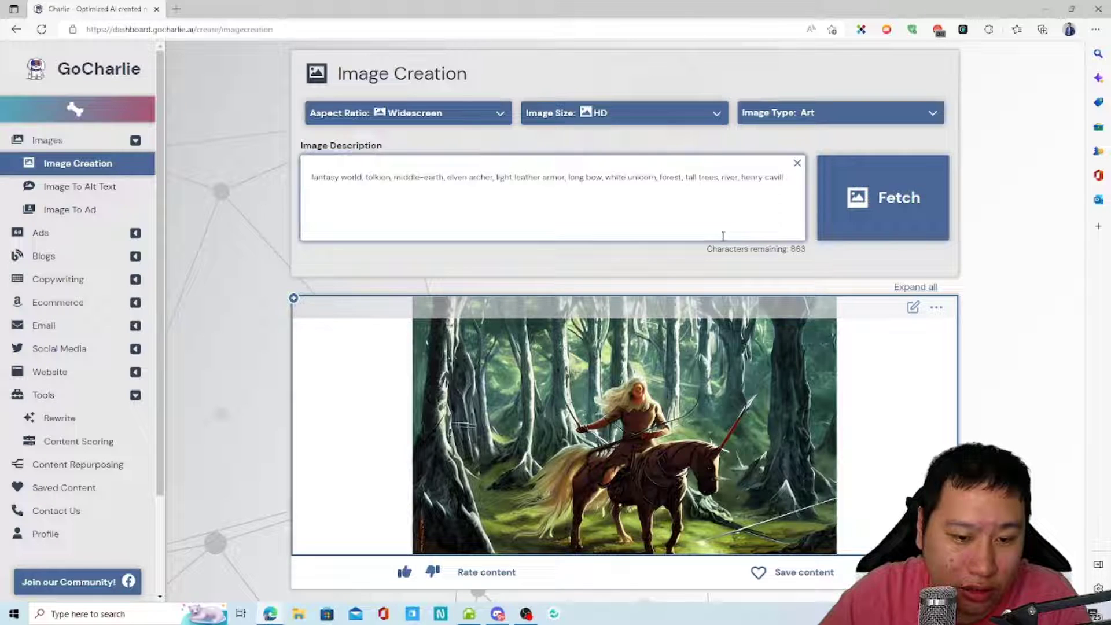
click(887, 198)
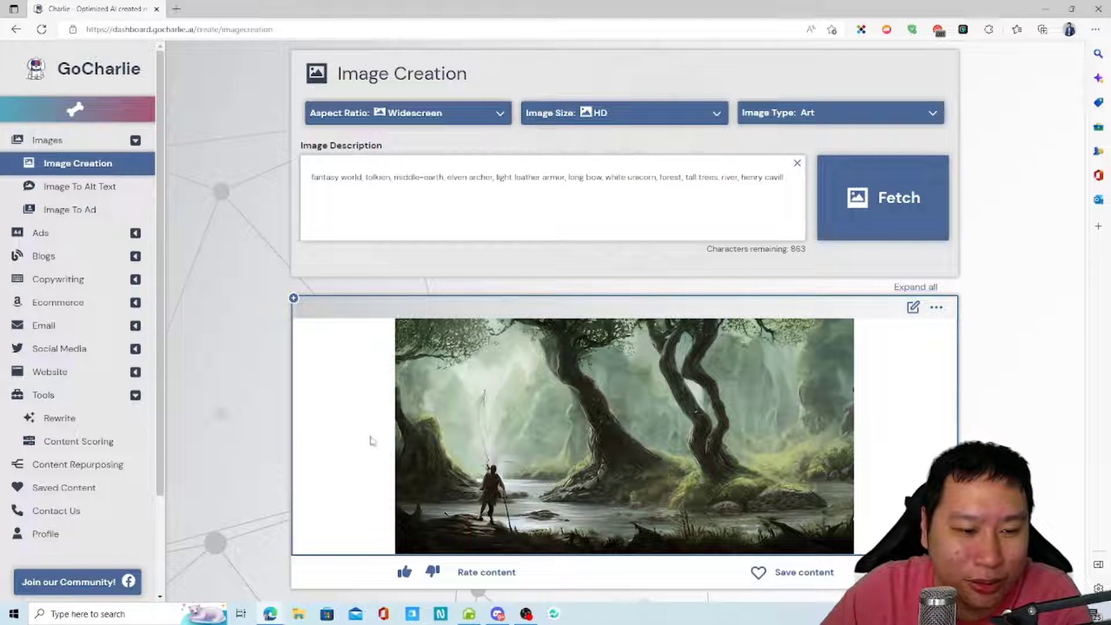
Open the Image To Alt Text tool, and open the South China Morning Post firefighter article from a new browser tab.
click(113, 188)
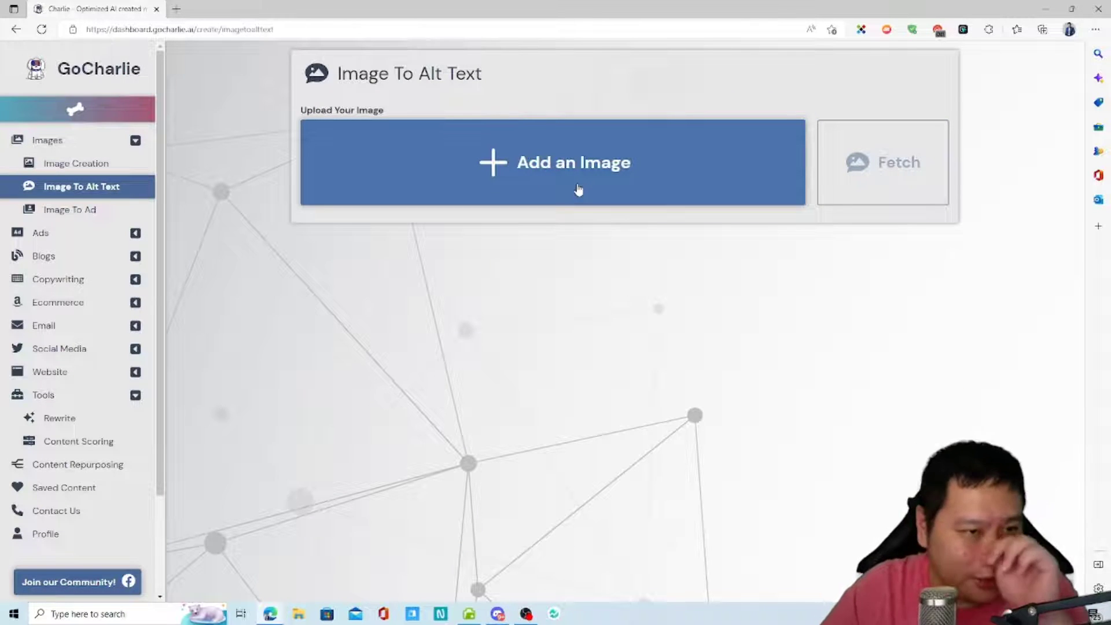
click(176, 9)
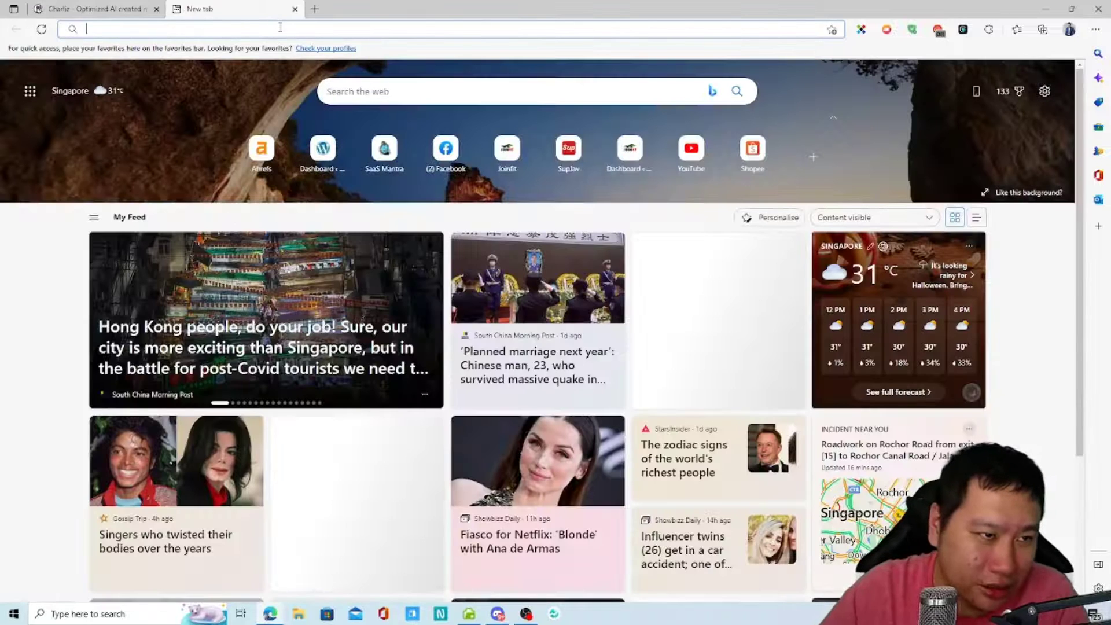
click(538, 359)
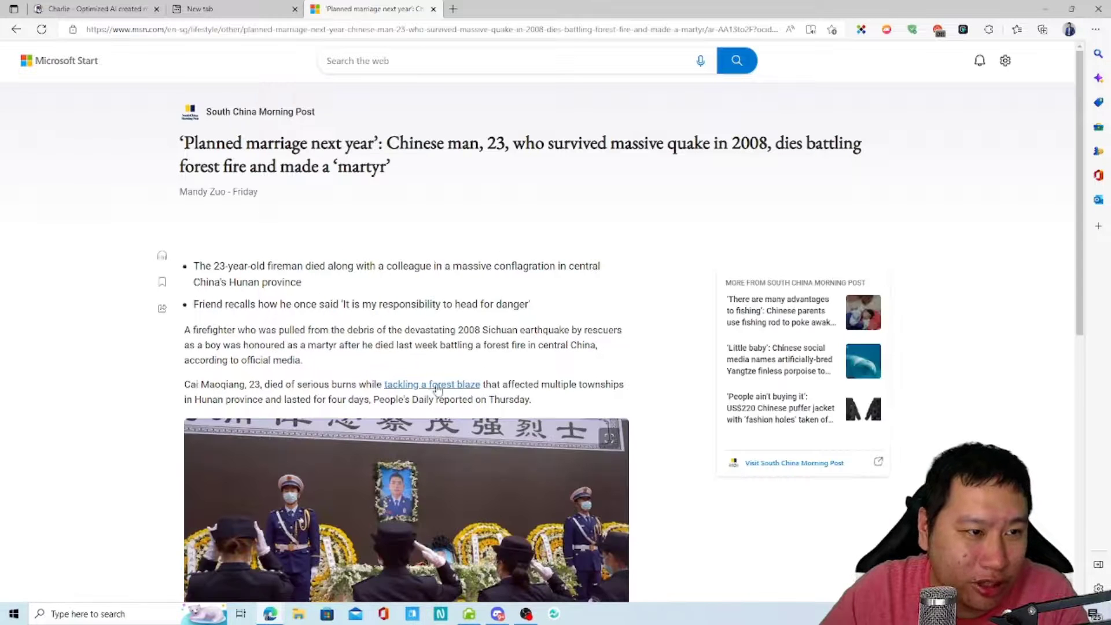
Save the article's funeral ceremony photo as a JPEG image in the Downloads folder.
scroll(371, 260, down, 4)
right_click(403, 291)
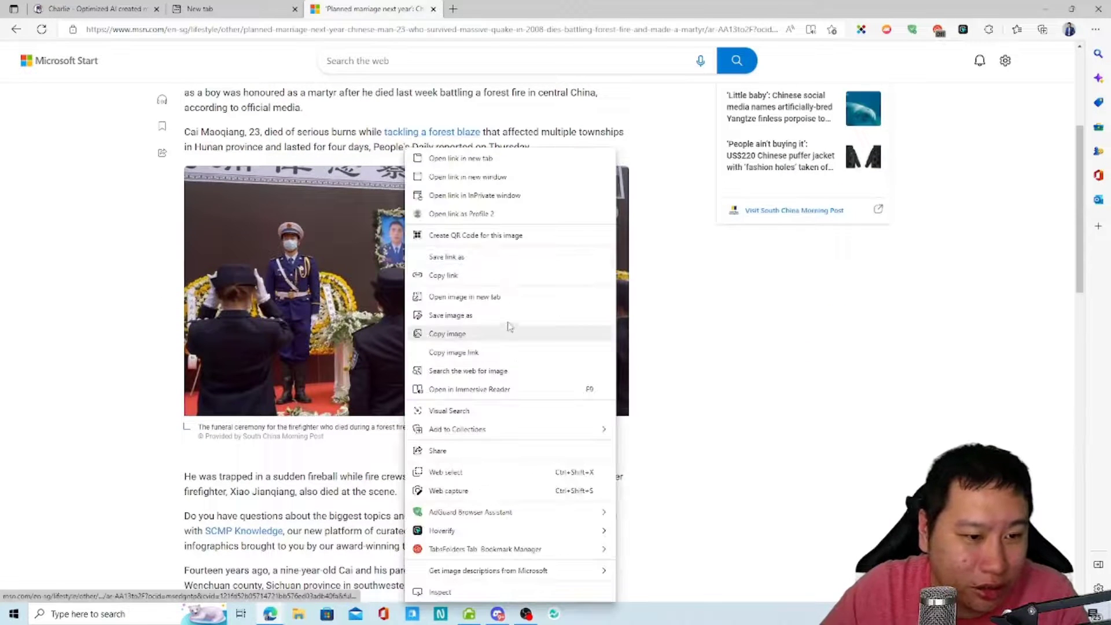
click(463, 315)
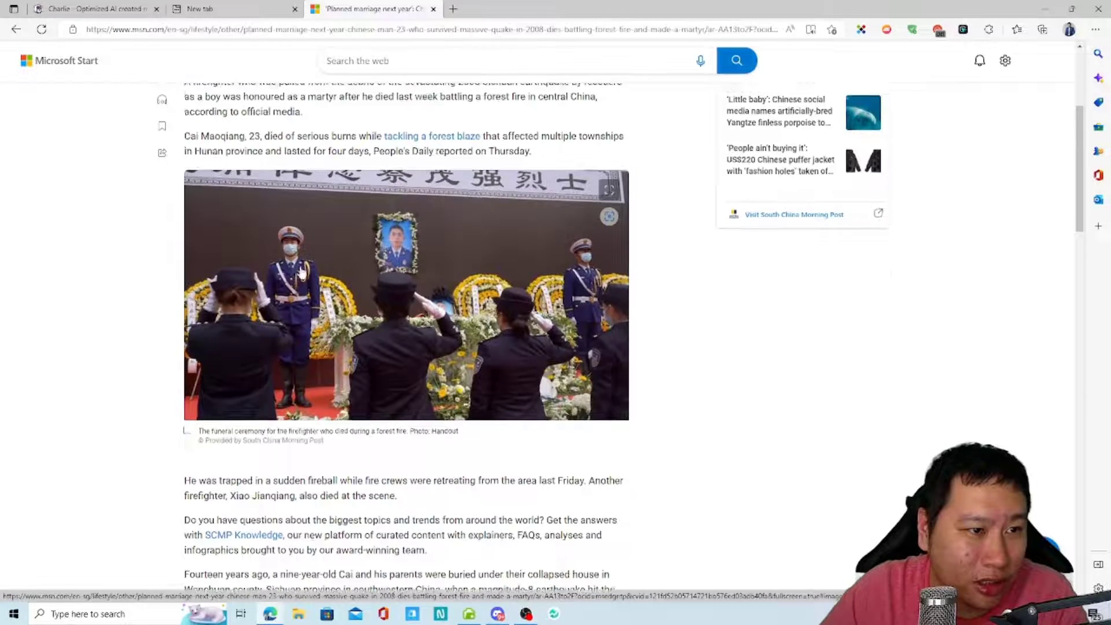
scroll(301, 270, up, 4)
scroll(466, 362, down, 2)
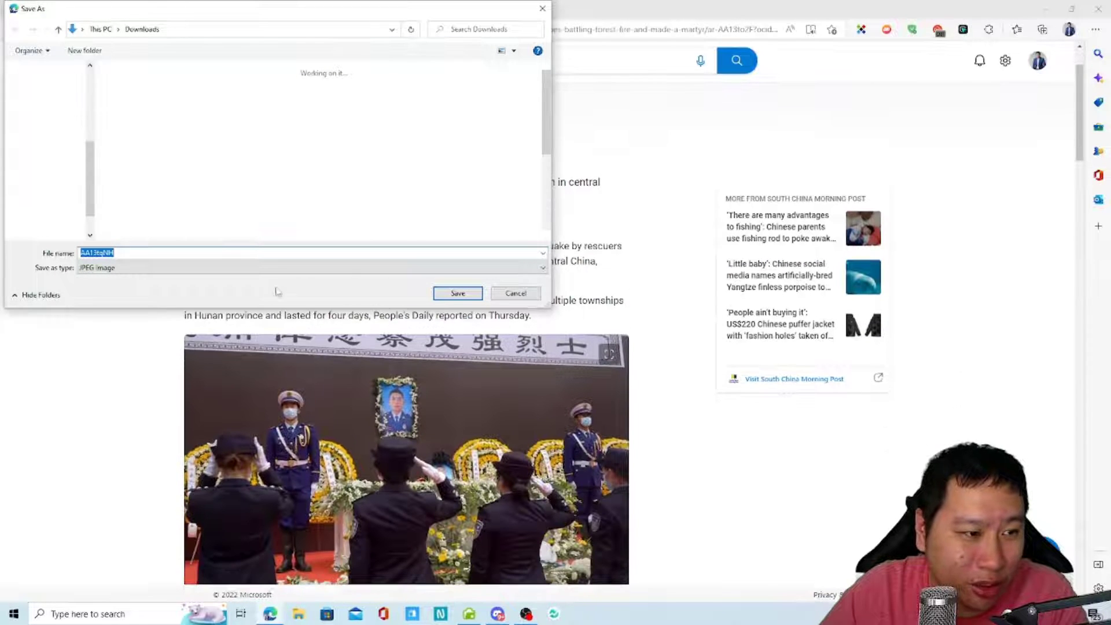
click(457, 294)
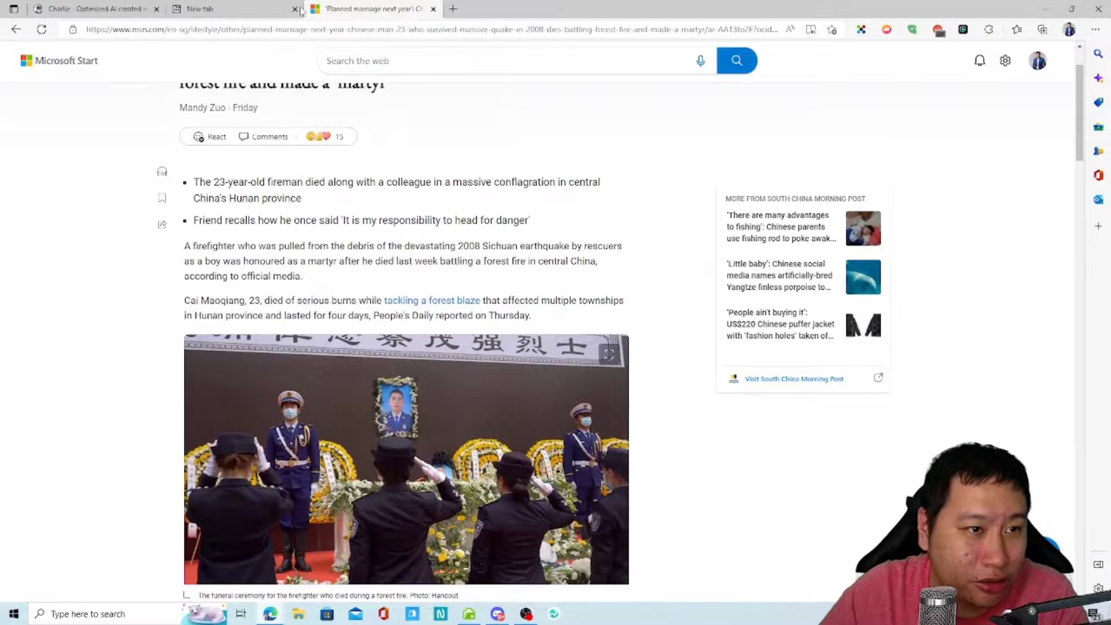
Upload the saved funeral ceremony photo from Downloads to Image To Alt Text and fetch its alt text.
click(125, 8)
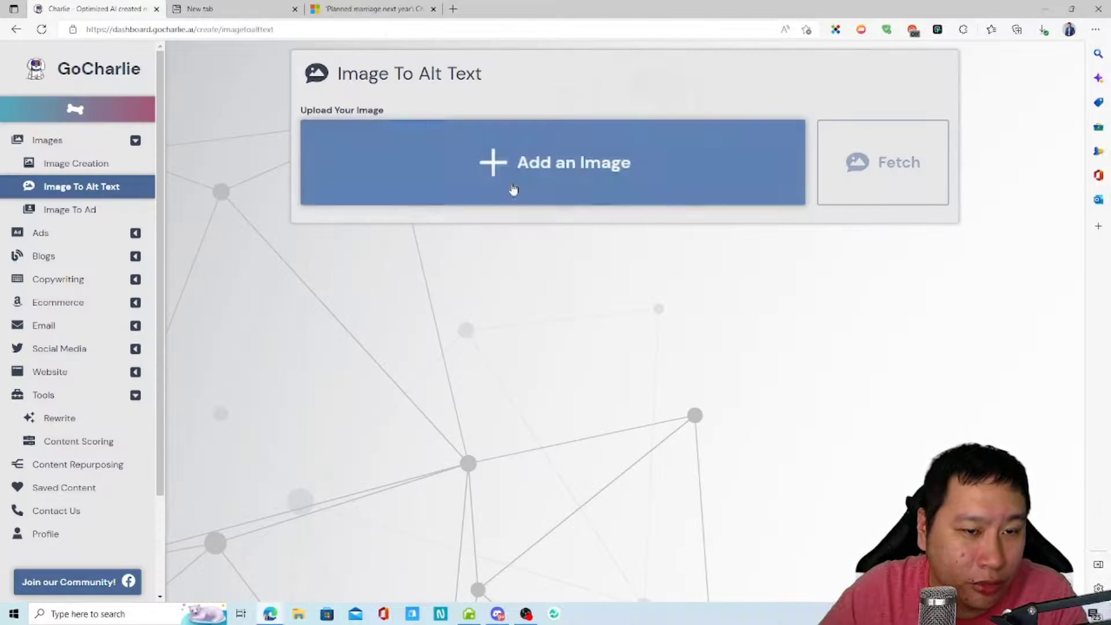
click(562, 201)
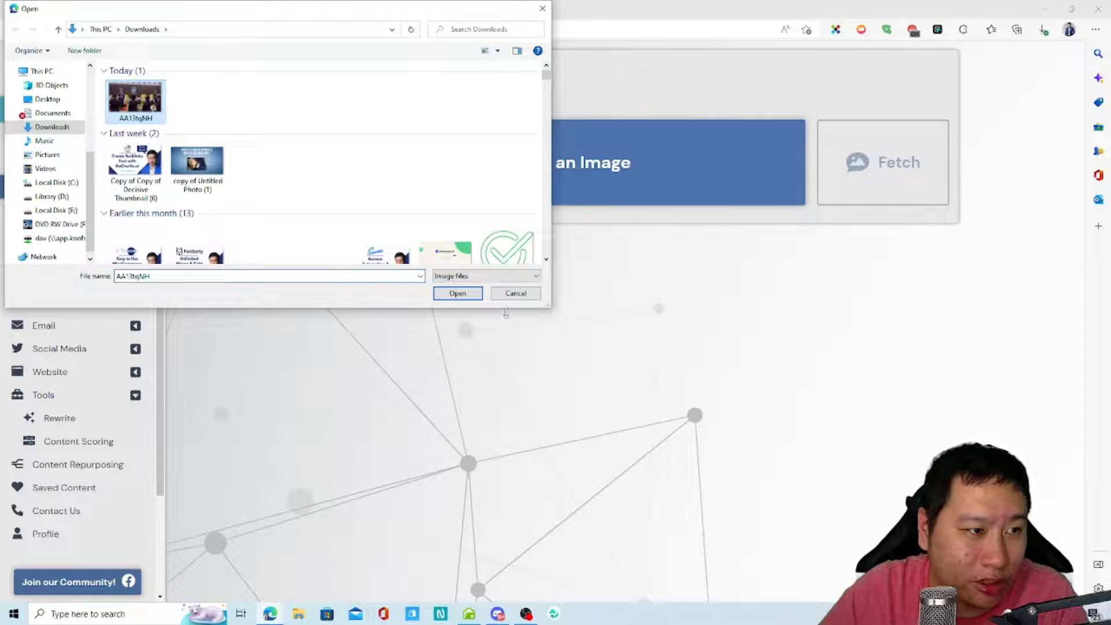
click(470, 296)
click(858, 186)
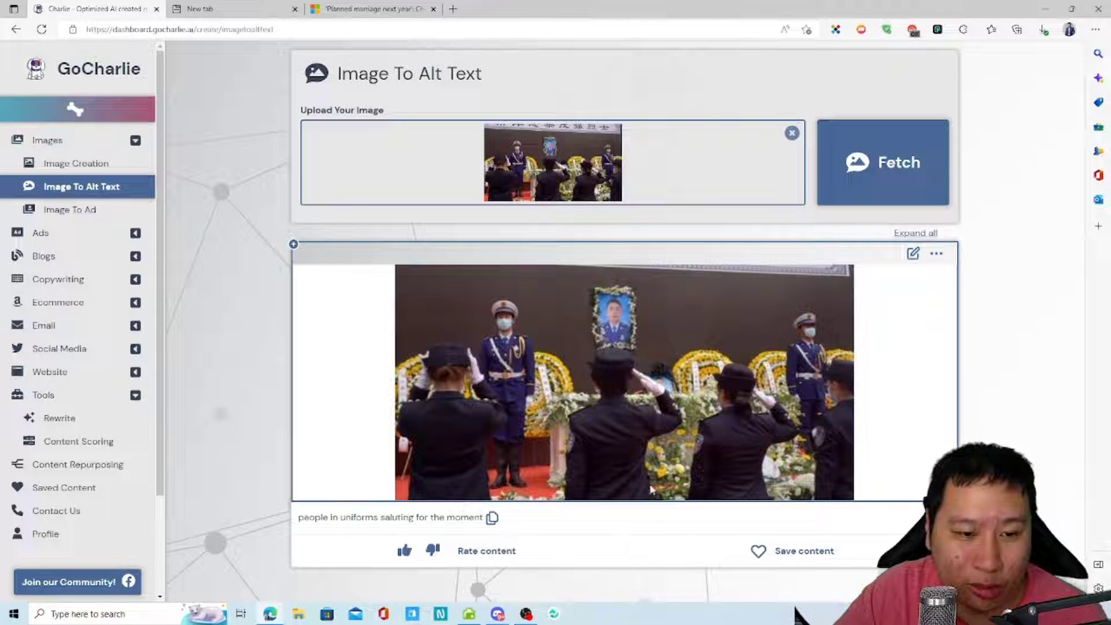
Compare the generated alt text with the funeral ceremony photo and its caption in the firefighter article.
click(344, 9)
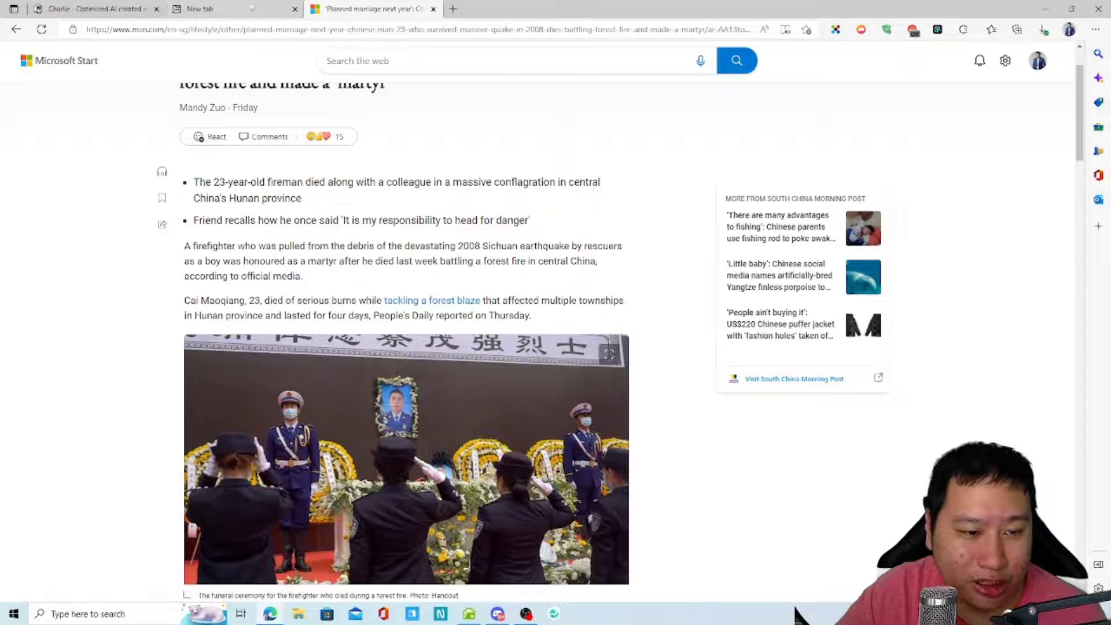
click(116, 9)
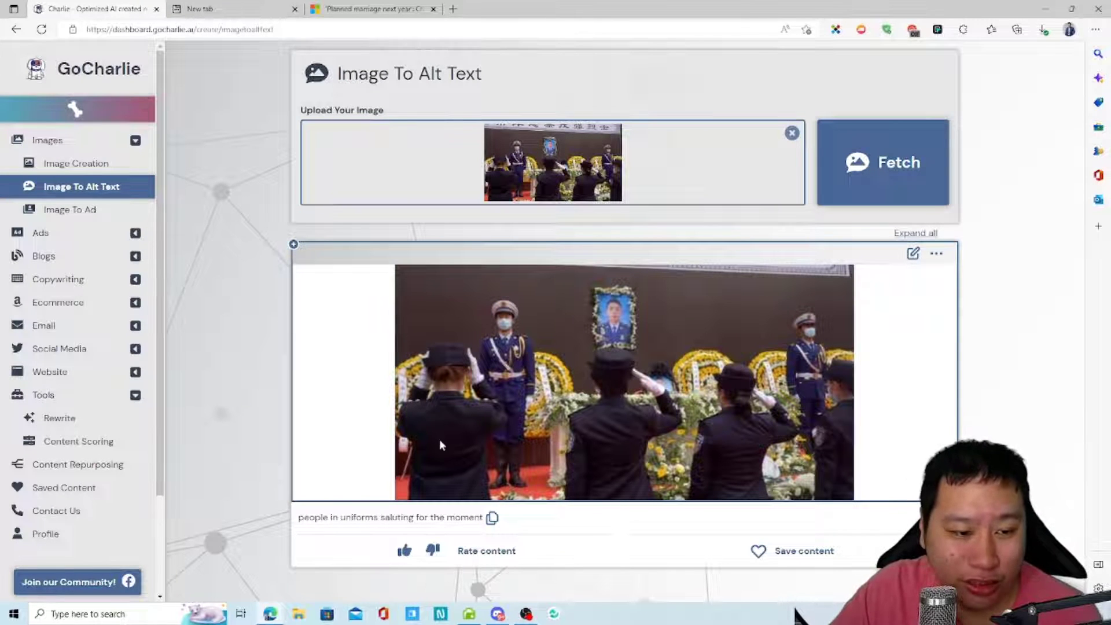
click(376, 8)
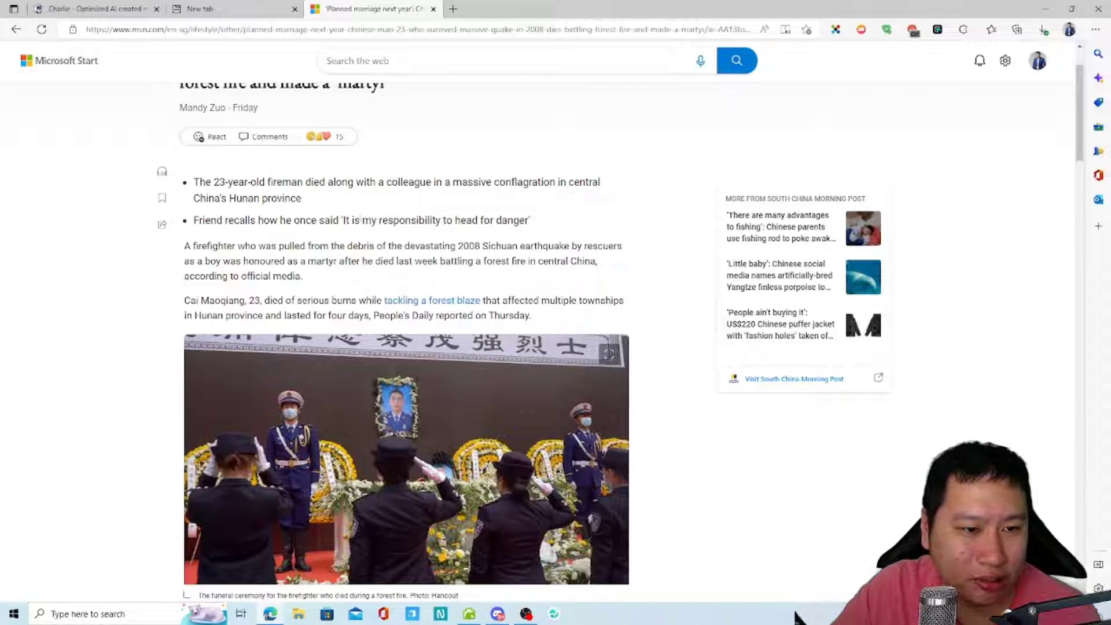
Open the South China Morning Post article on Hong Kong tourism from the news feed and save its night street photo to Downloads.
click(280, 7)
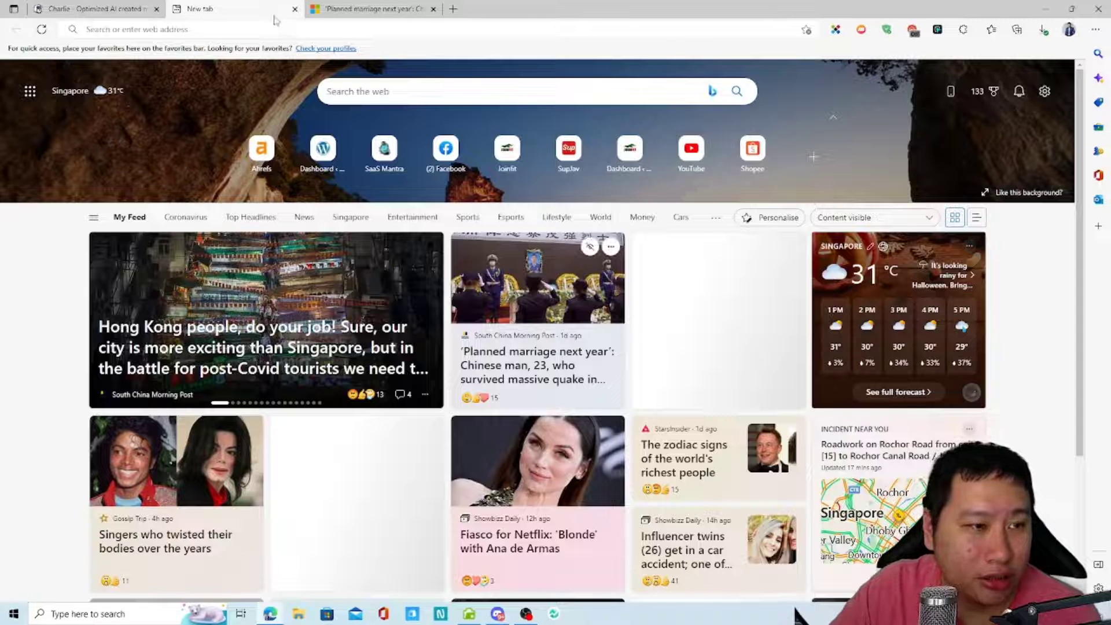
click(349, 326)
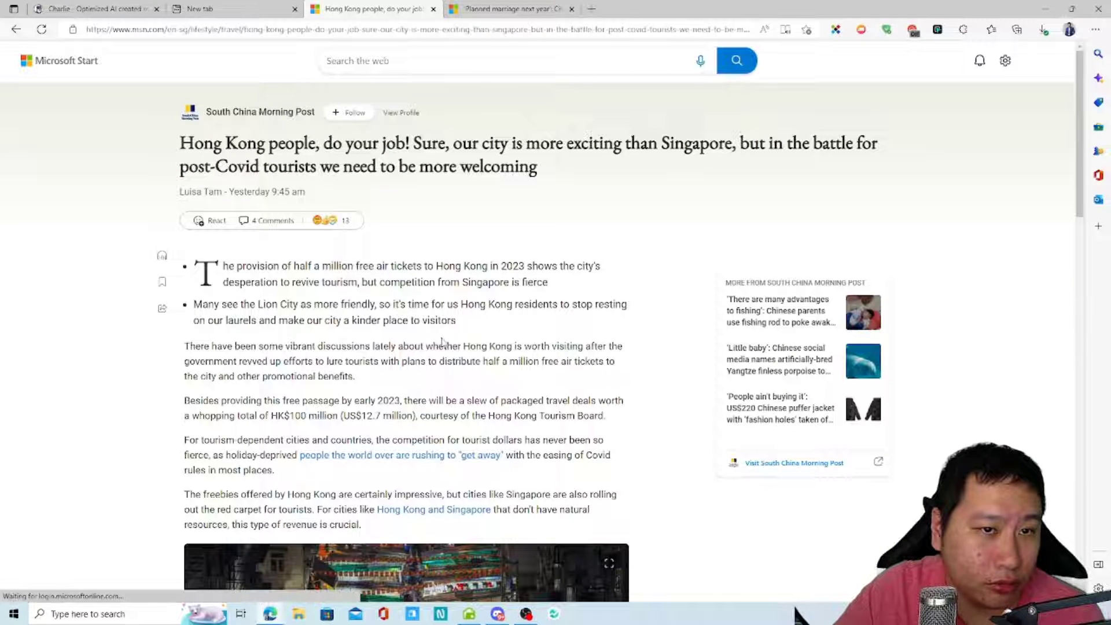
scroll(441, 341, down, 4)
right_click(397, 359)
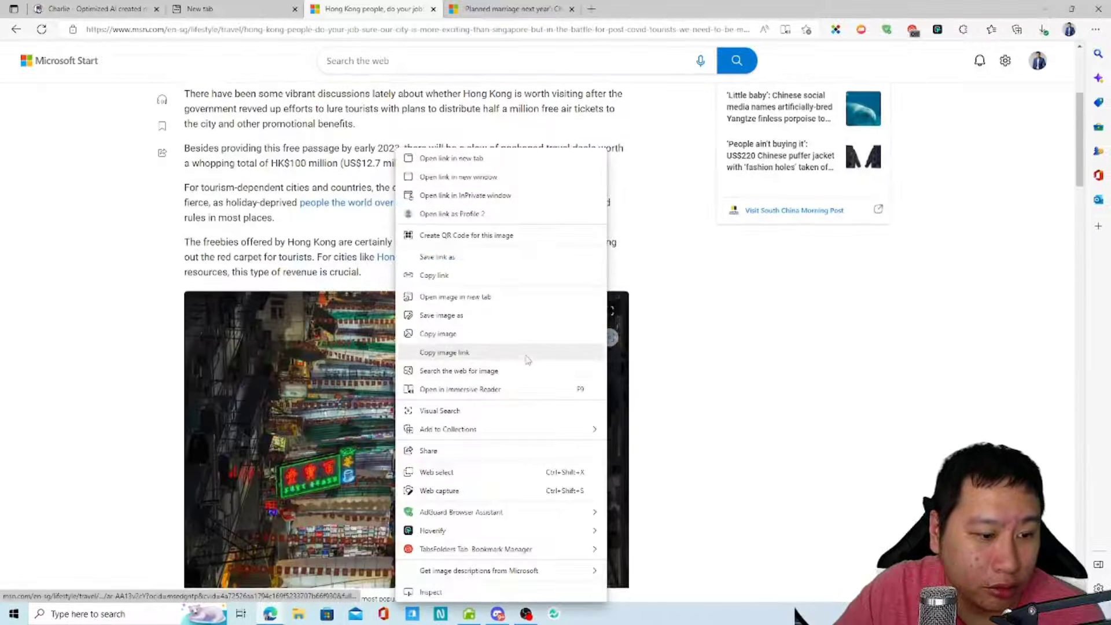
click(447, 317)
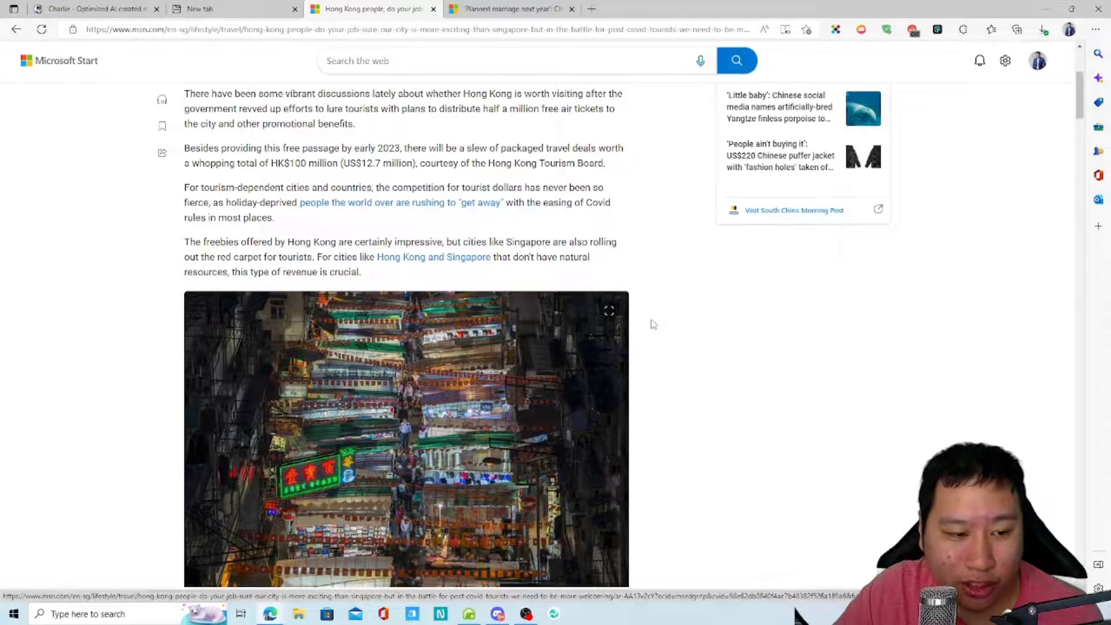
click(459, 293)
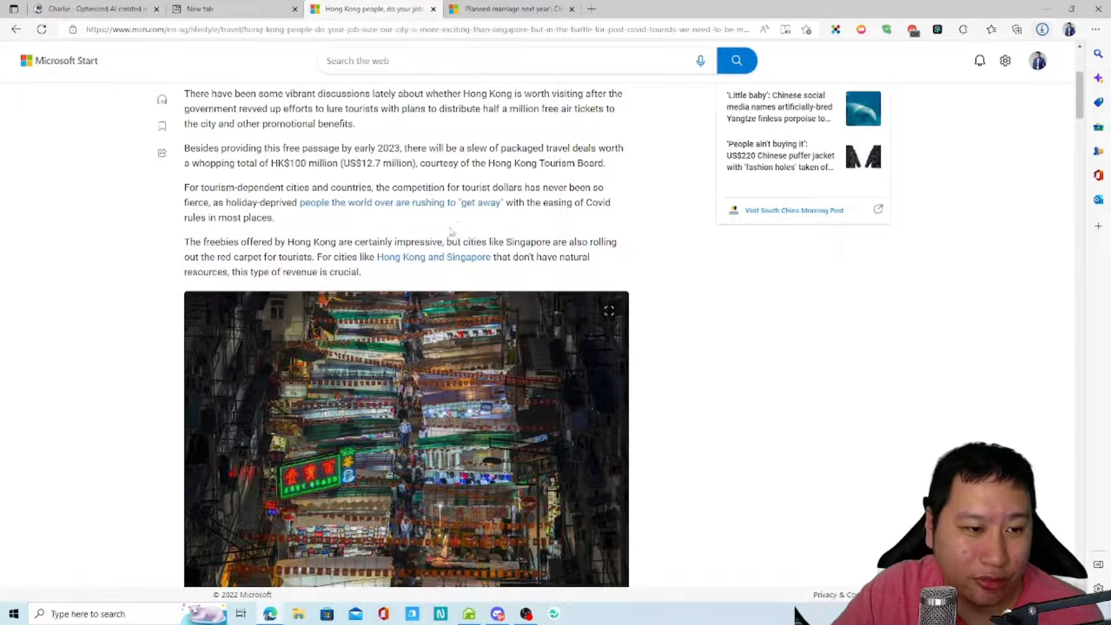
Close the news feed tab, replace the uploaded photo in Image To Alt Text with the Hong Kong street photo, and fetch its alt text.
click(94, 9)
click(200, 9)
click(294, 9)
click(114, 7)
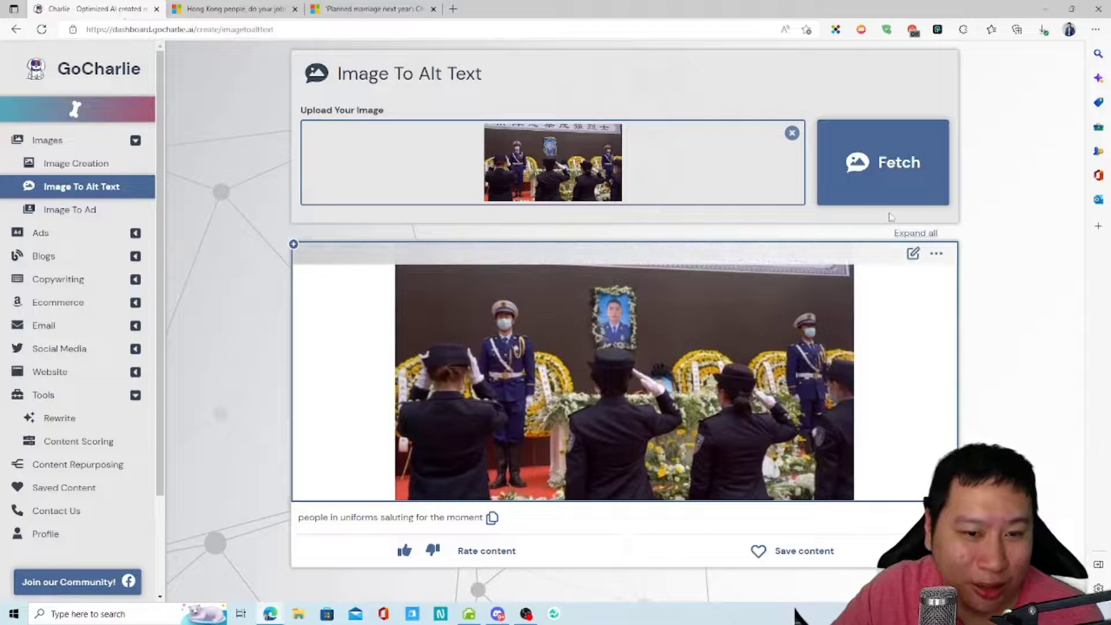
click(790, 133)
click(543, 170)
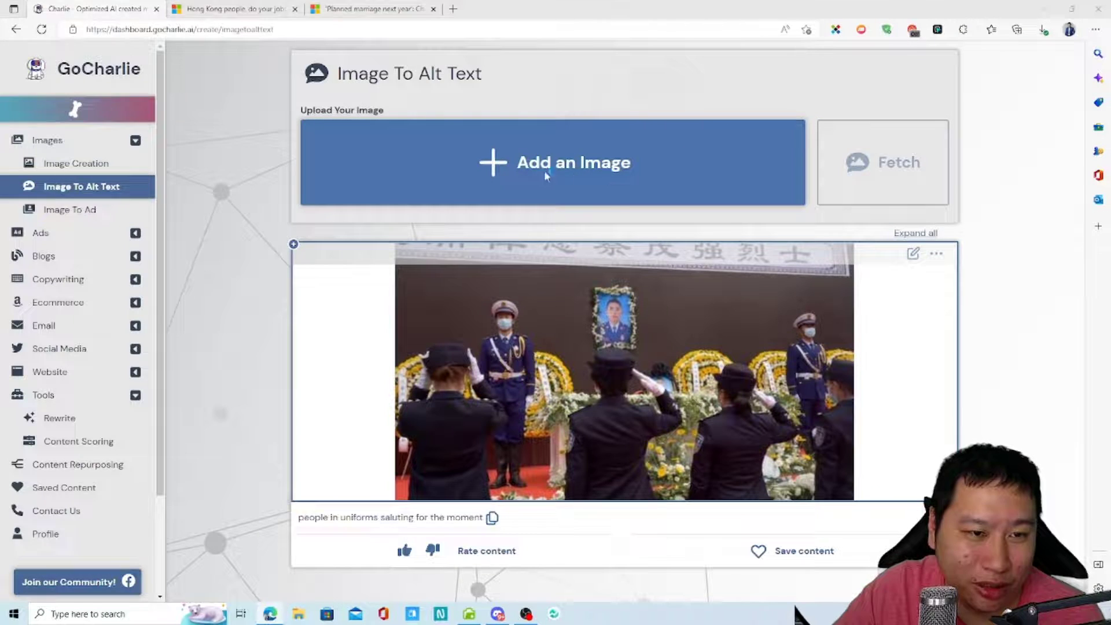
click(133, 108)
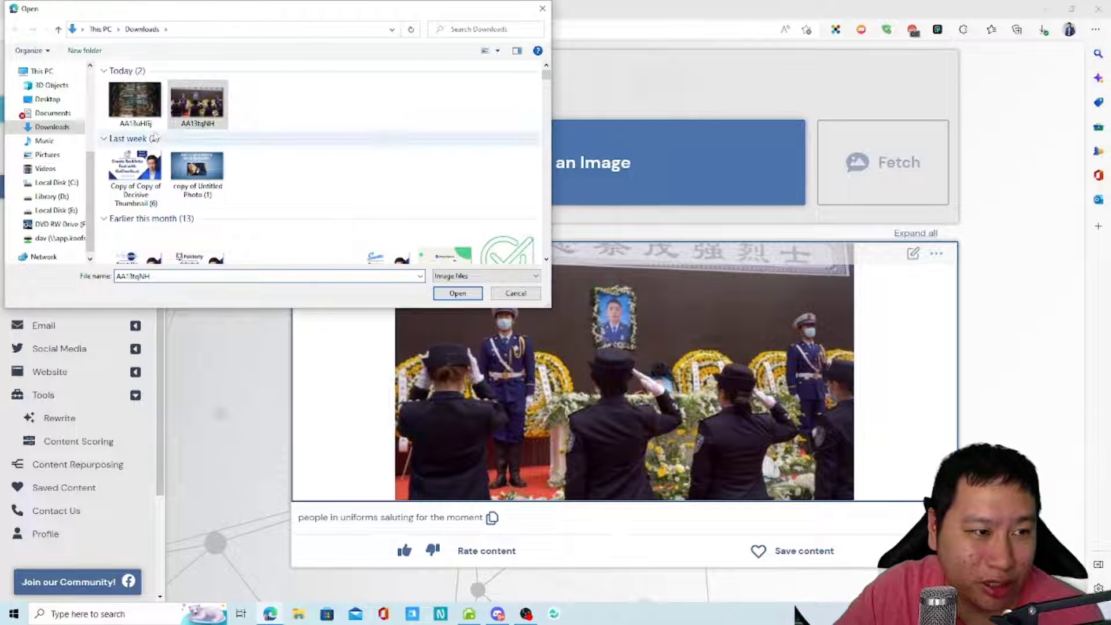
click(437, 295)
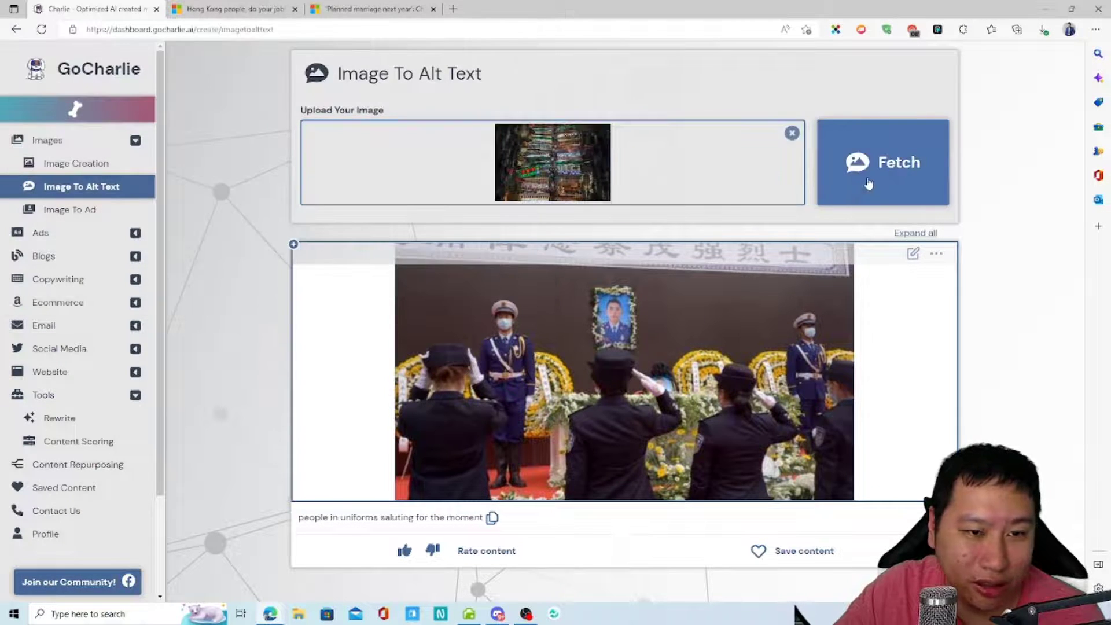
click(866, 191)
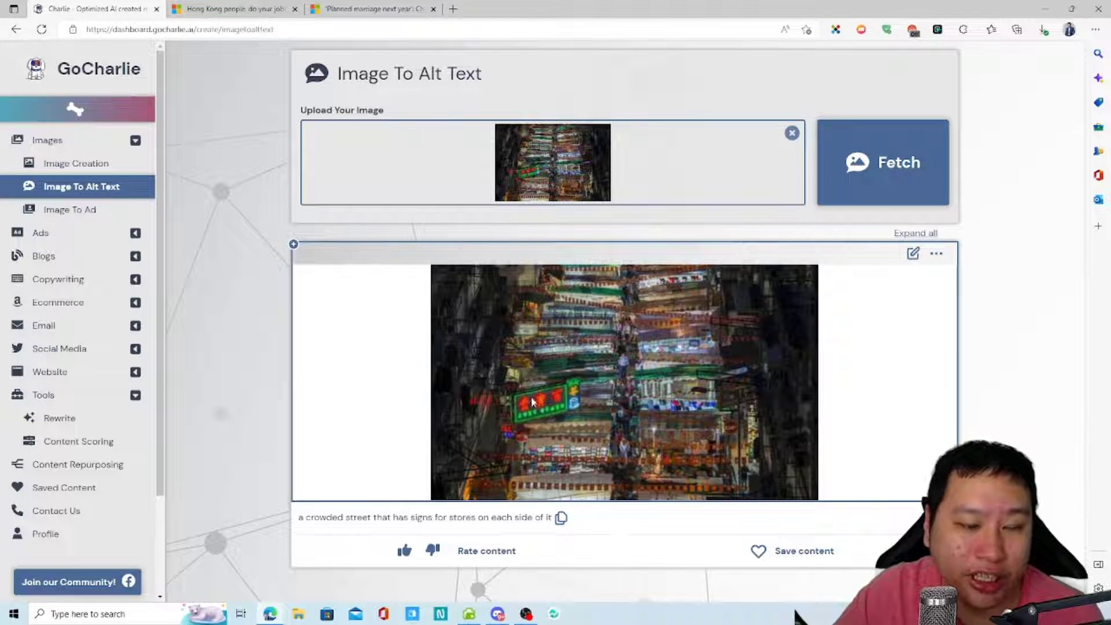
Reopen a blank Image To Alt Text form, and search Google Images for "merlion" in the Hong Kong article's tab.
click(68, 210)
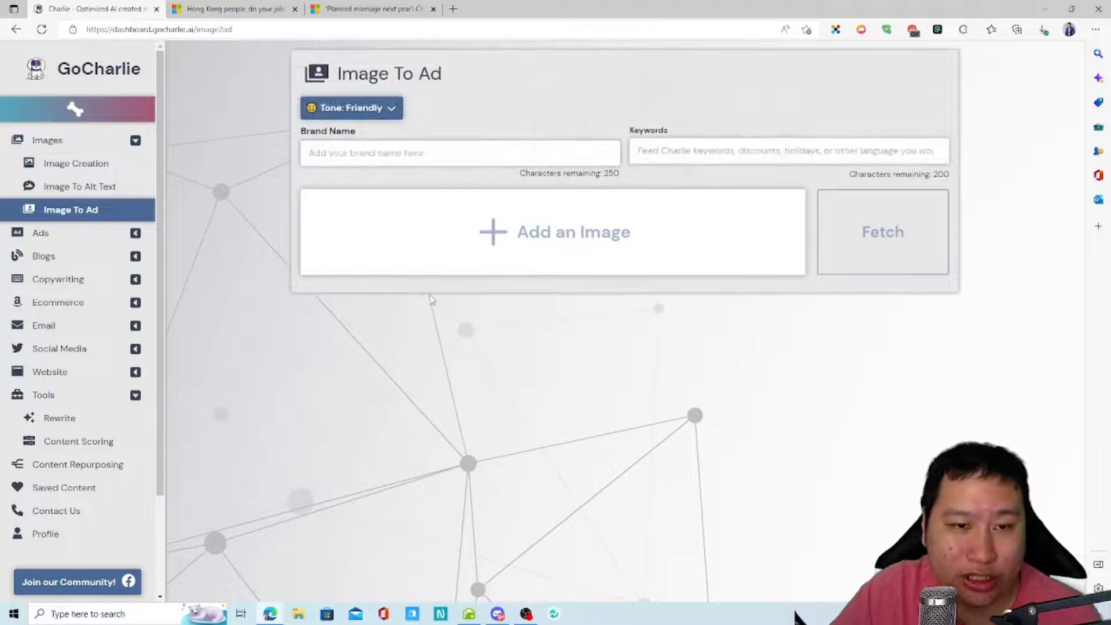
click(35, 188)
click(235, 9)
click(269, 29)
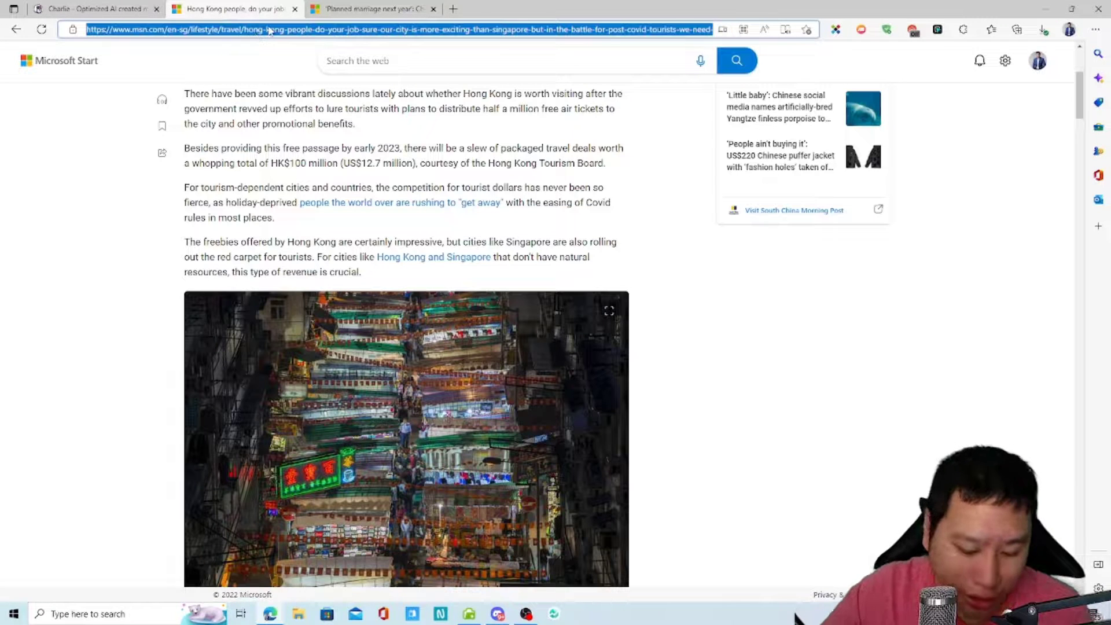
text(merlio)
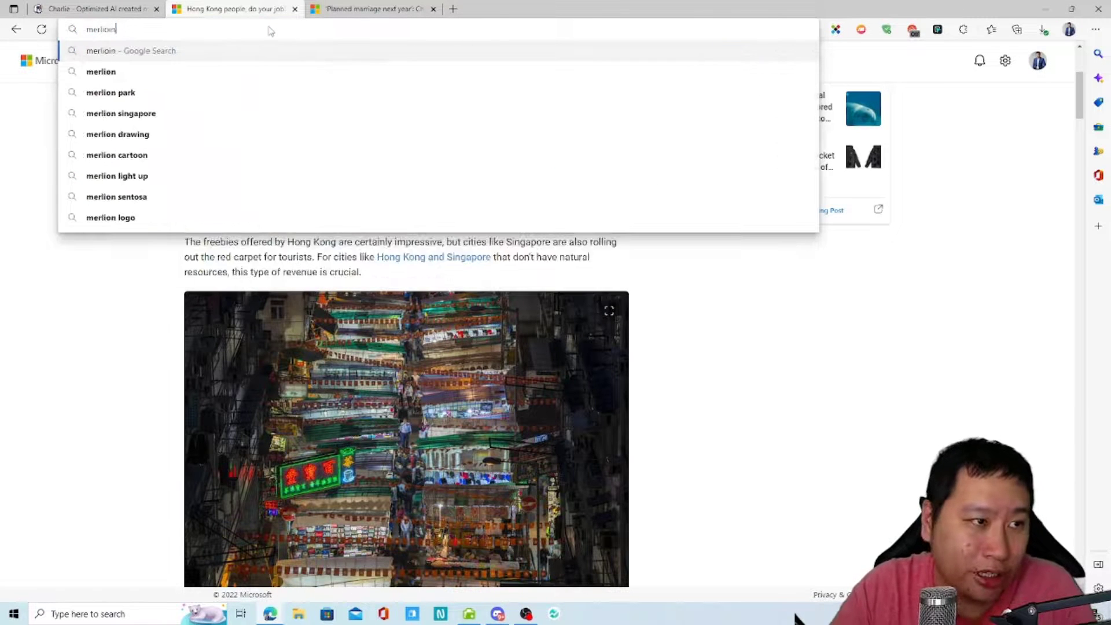
text(n)
key(Return)
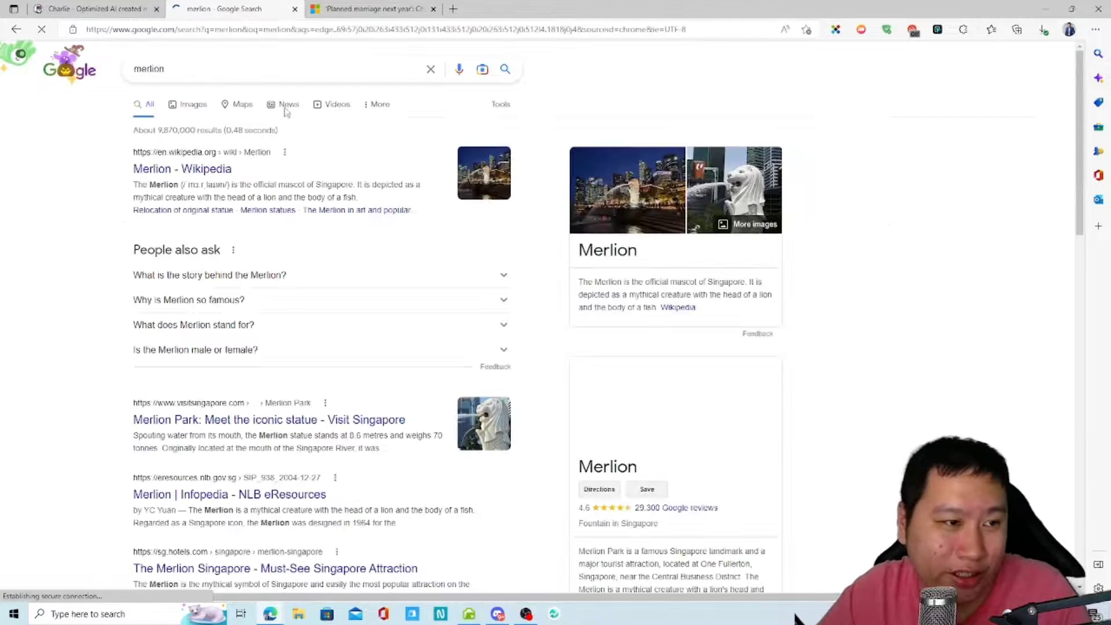
click(195, 109)
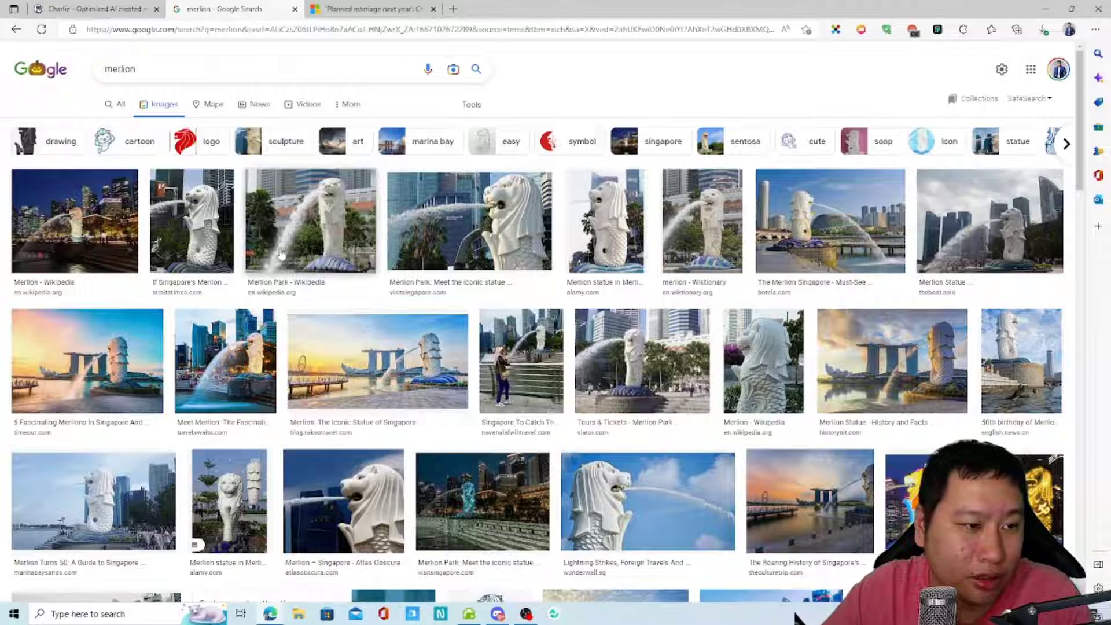
click(314, 239)
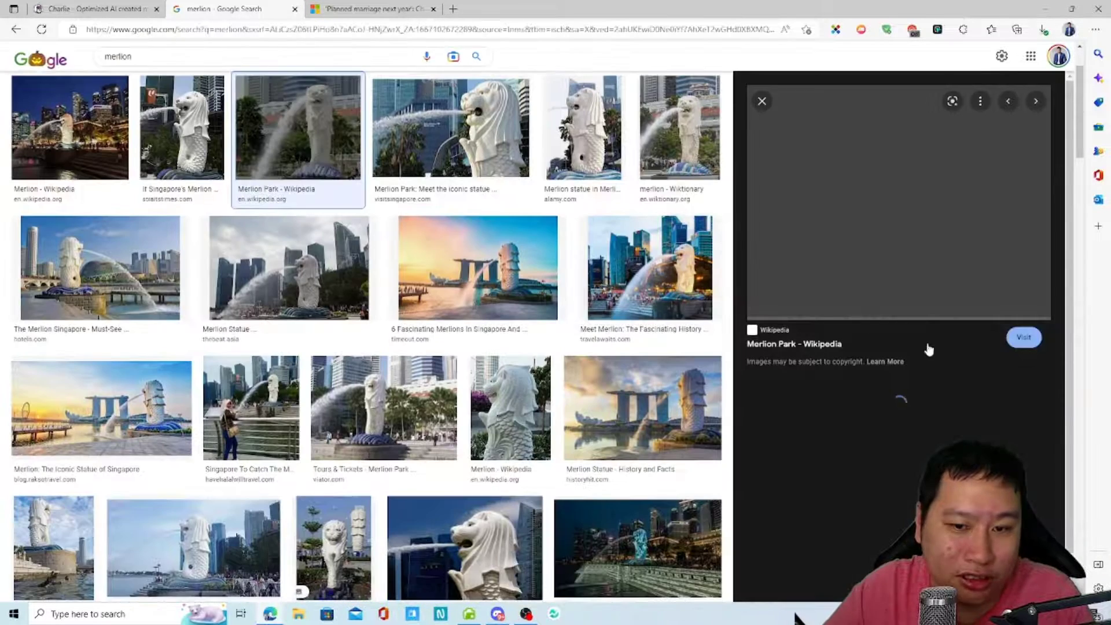
right_click(913, 285)
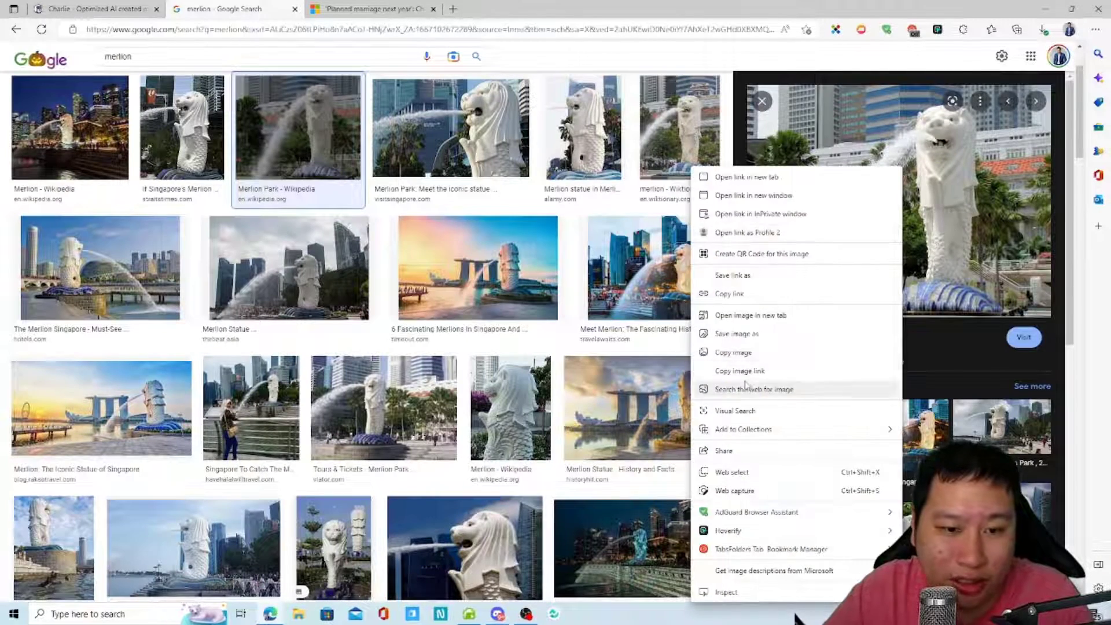
click(697, 351)
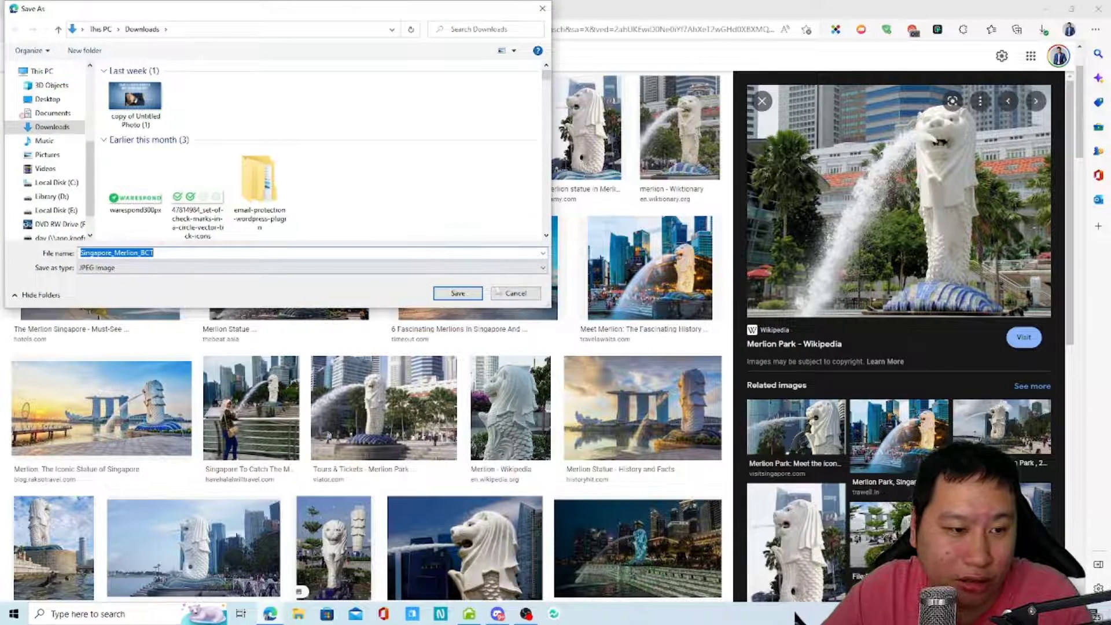
click(517, 293)
Save the Time Out sunset photo of the Merlion as the JPEG image "image (1)" in Downloads.
click(491, 312)
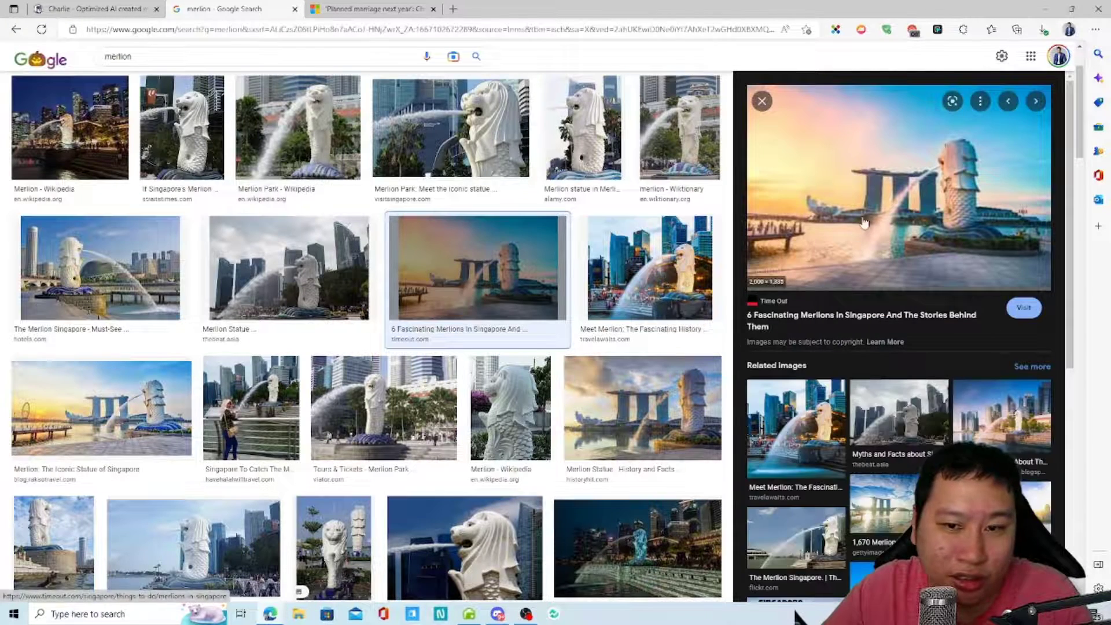
right_click(859, 164)
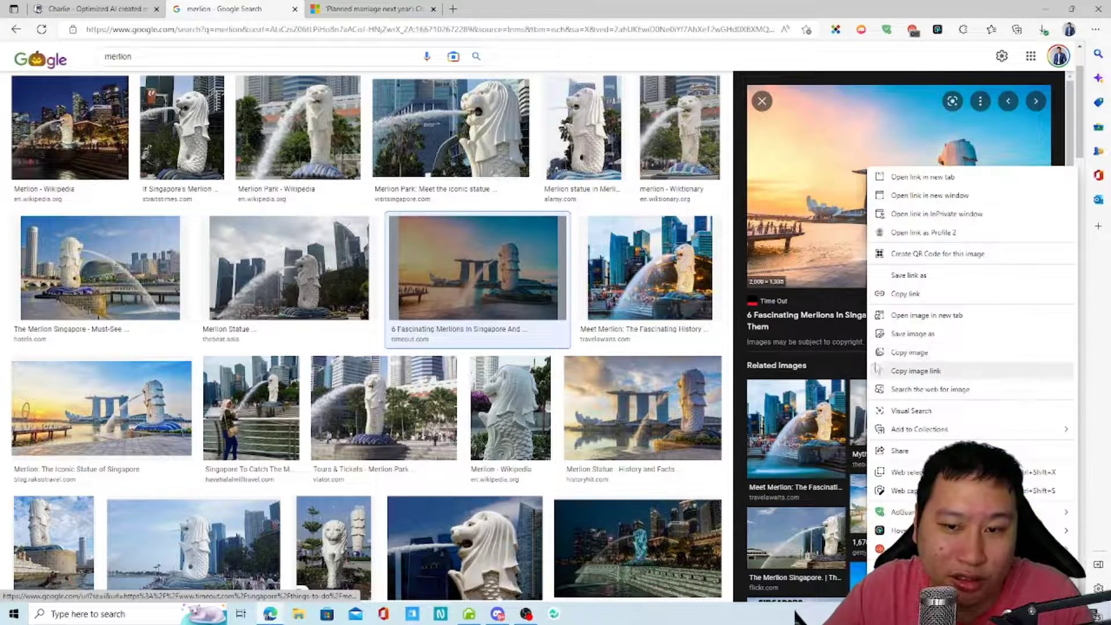
click(893, 335)
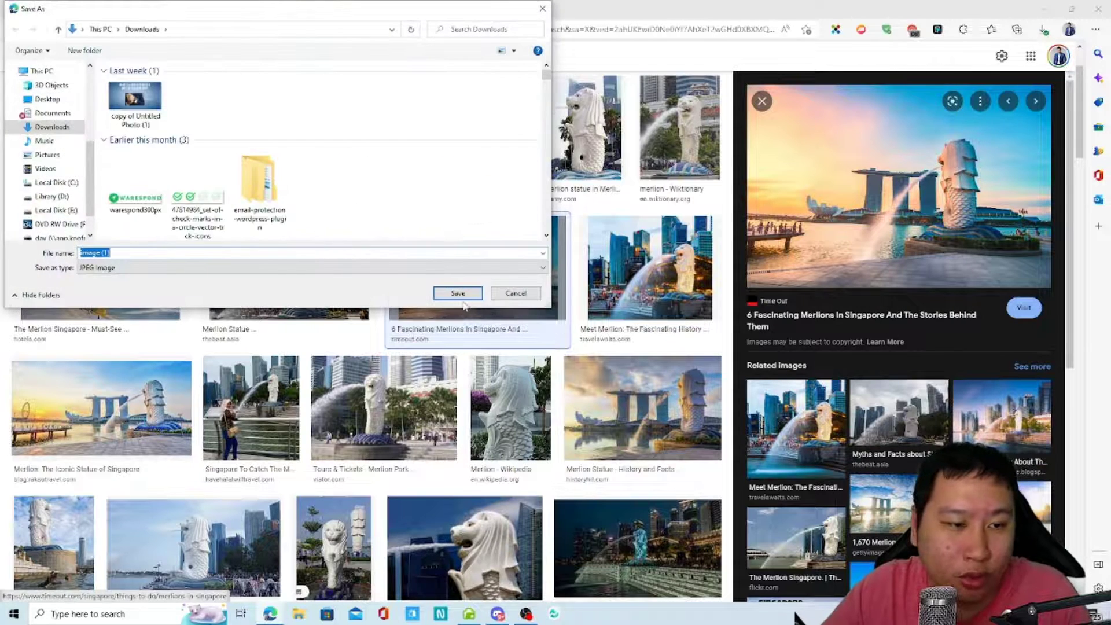
click(462, 296)
Upload "image (1)" to GoCharlie's Image To Alt Text tool and fetch its alt text.
click(116, 9)
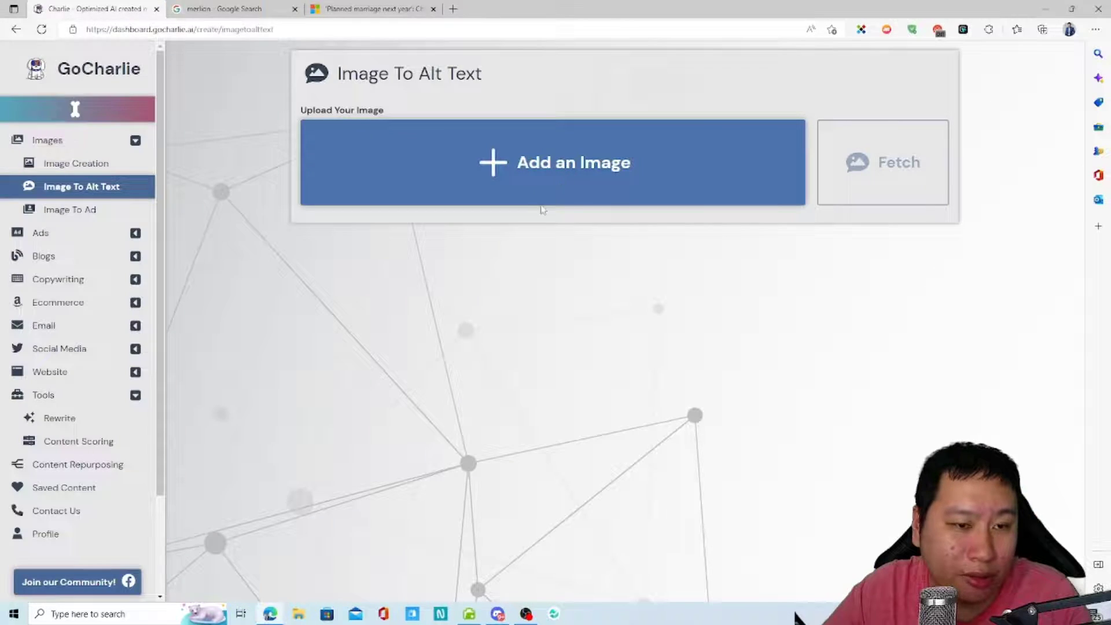
click(541, 206)
click(148, 121)
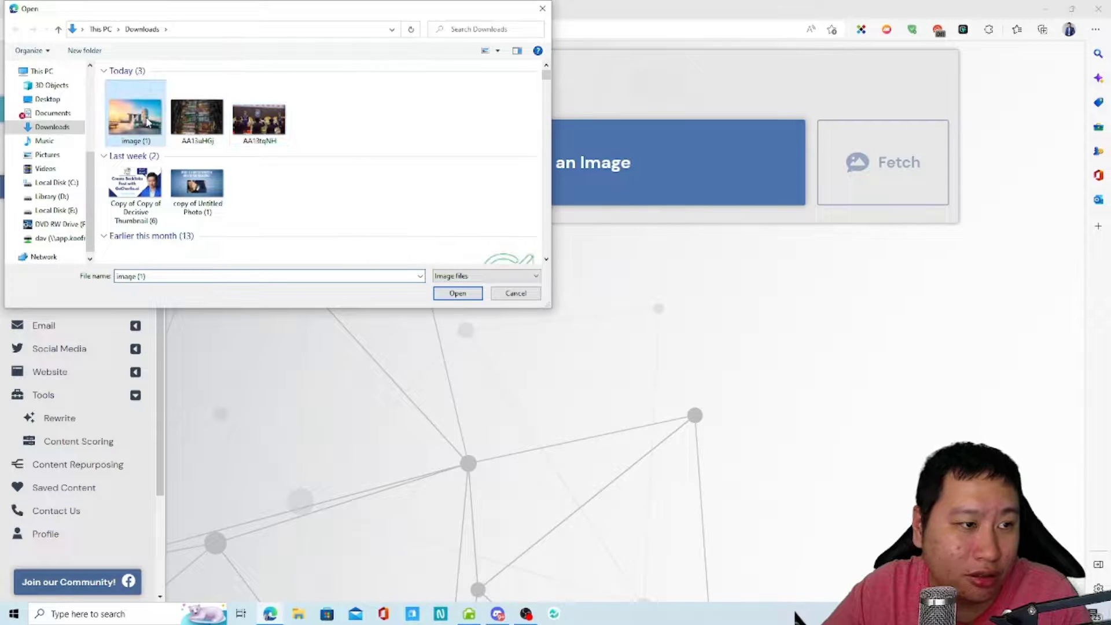
click(458, 294)
click(917, 201)
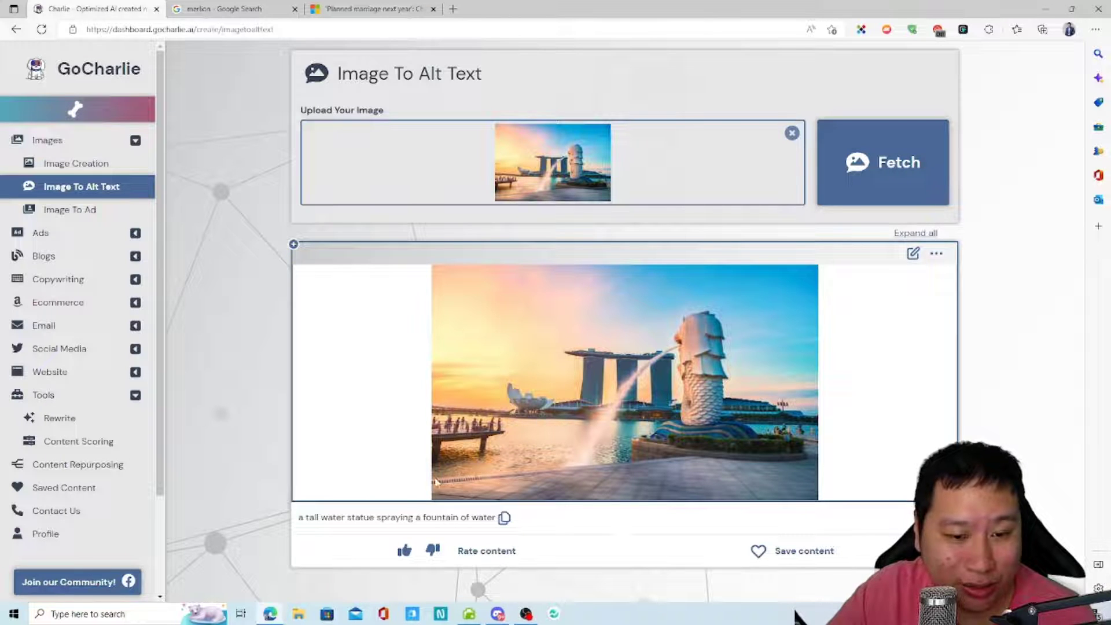
Examine the wording of the alt text generated for the Merlion photo, especially how it describes the statue.
mouse_move(300, 518)
mouse_down()
mouse_move(408, 522)
mouse_move(384, 518)
mouse_up()
click(407, 522)
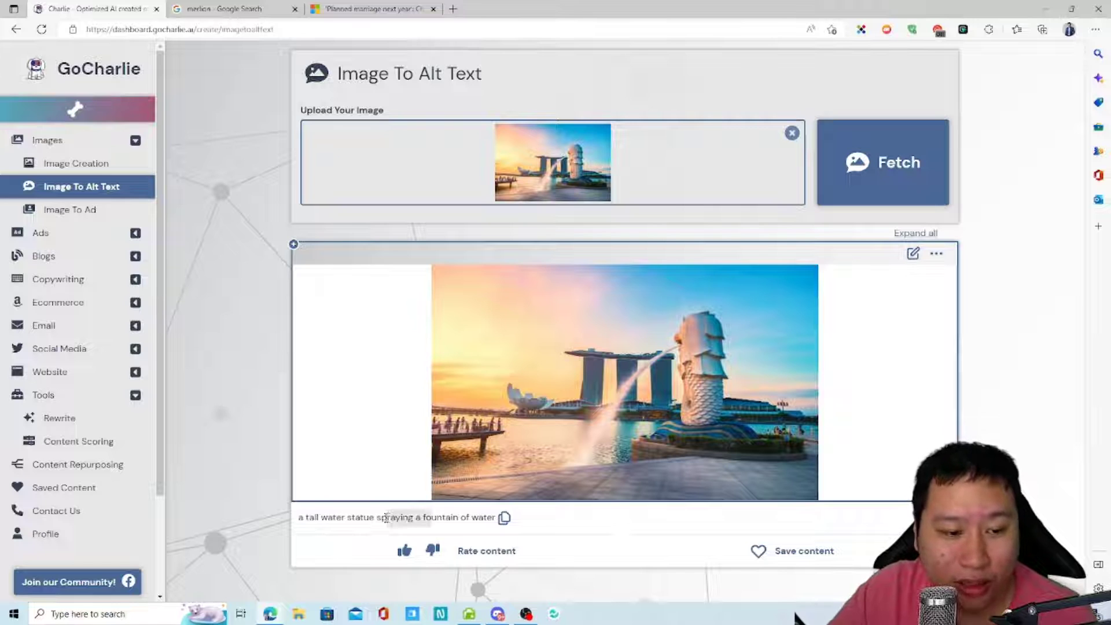
click(384, 519)
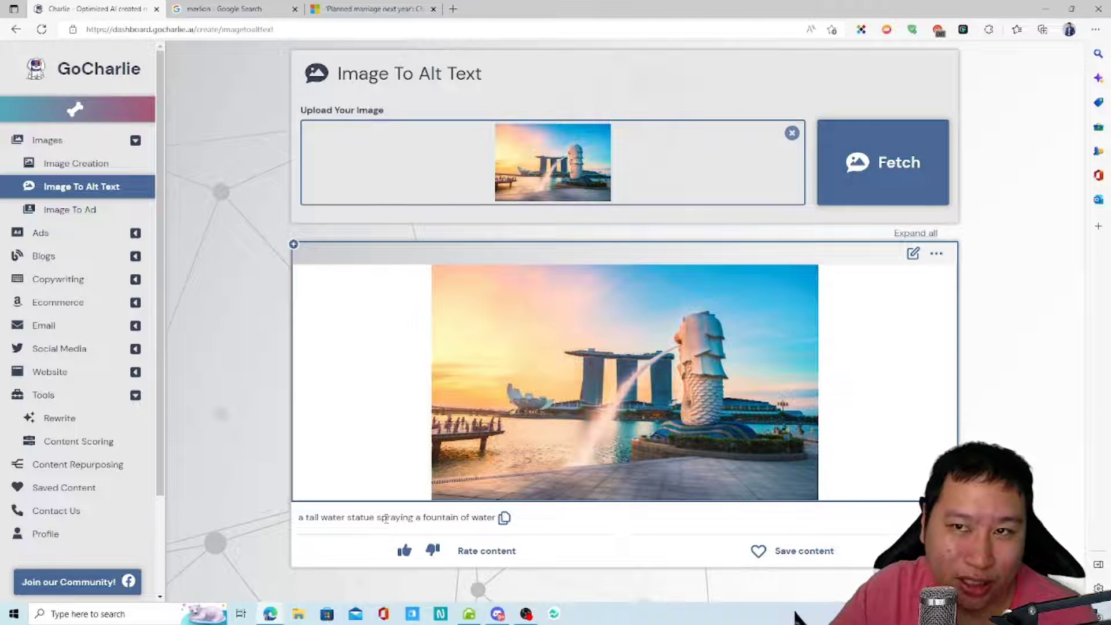
drag(307, 522, 387, 522)
click(377, 521)
drag(302, 518, 395, 519)
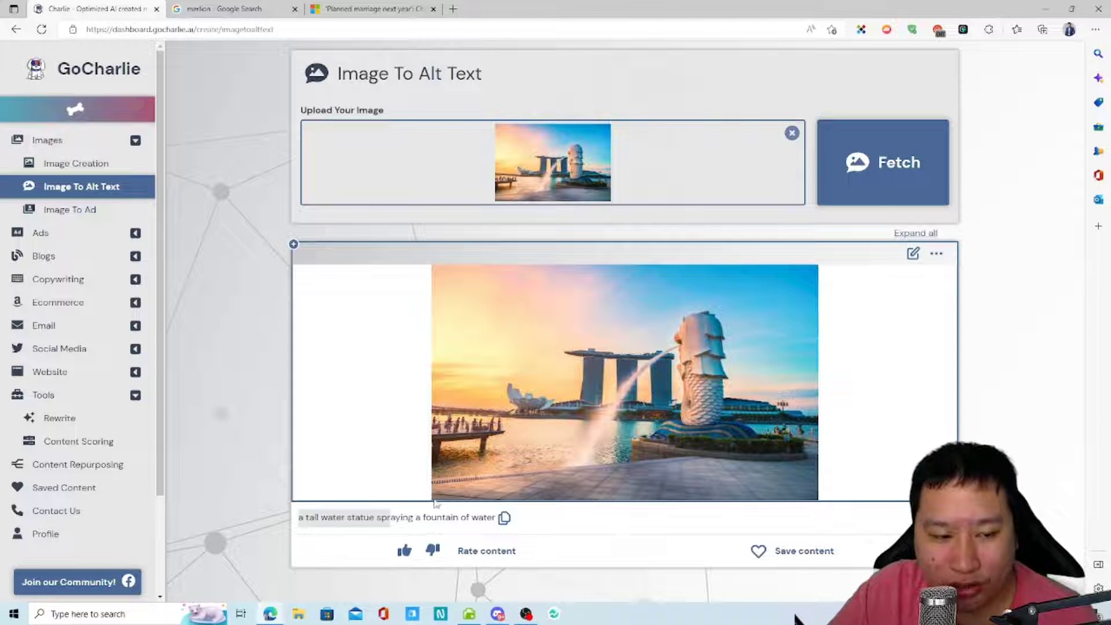
click(396, 518)
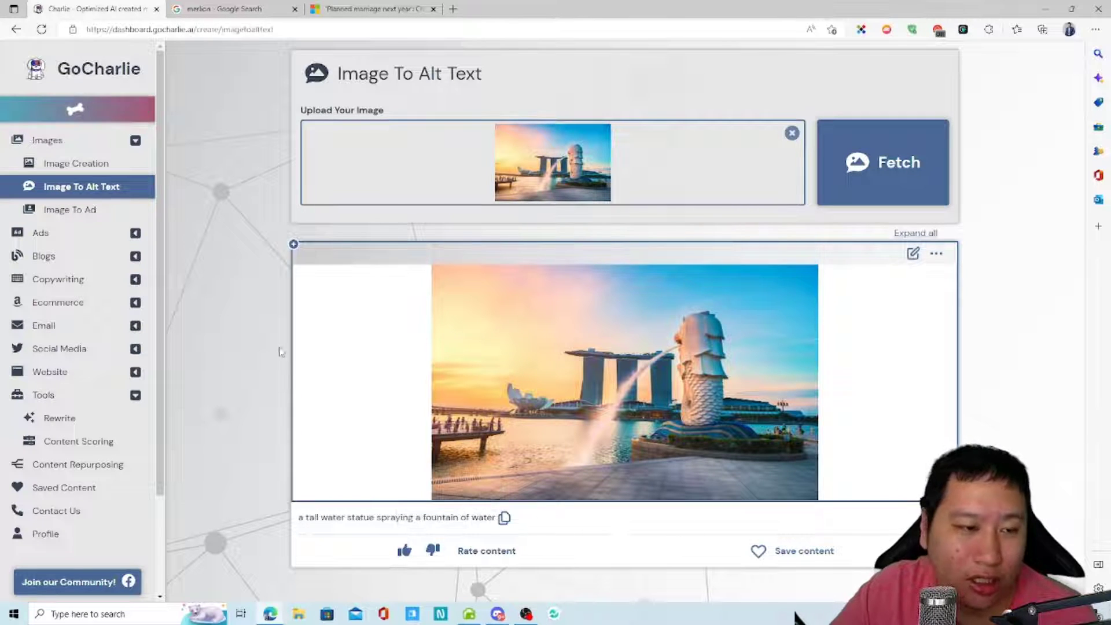
Open the Image To Ad tool.
click(80, 211)
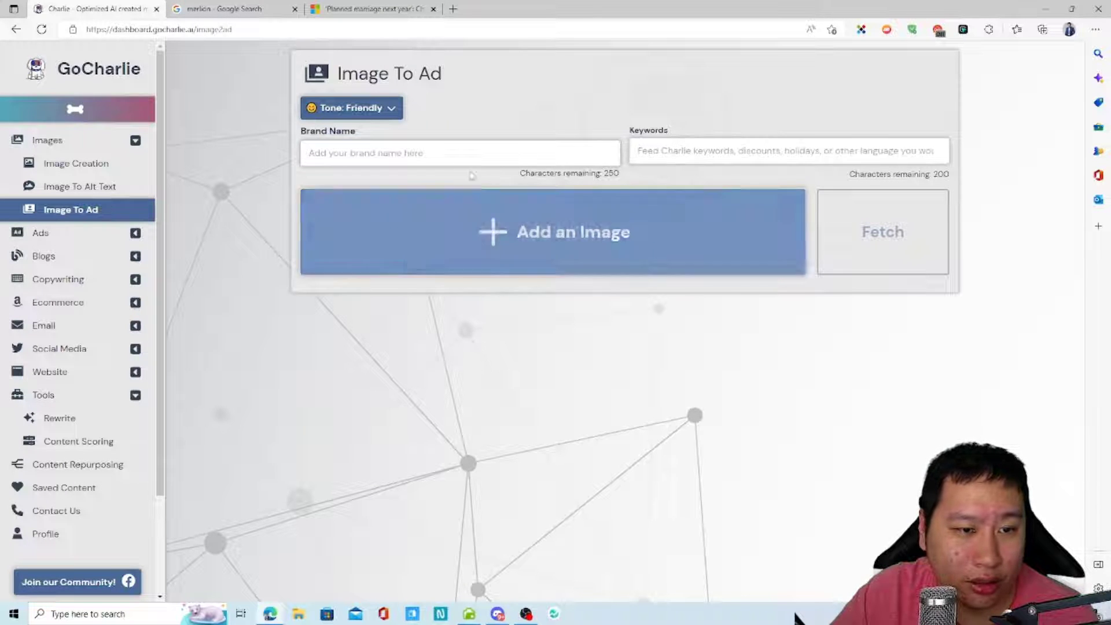
Add the Merlion photo "image (1)" from Downloads to the ad and set the brand name to "Singapore".
click(619, 271)
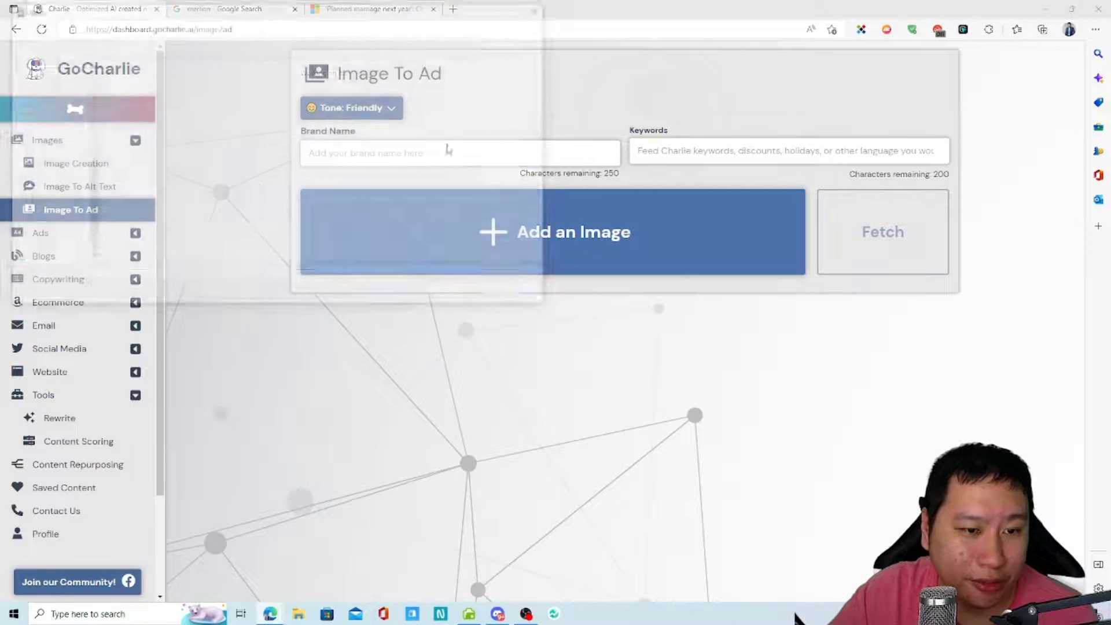
click(134, 104)
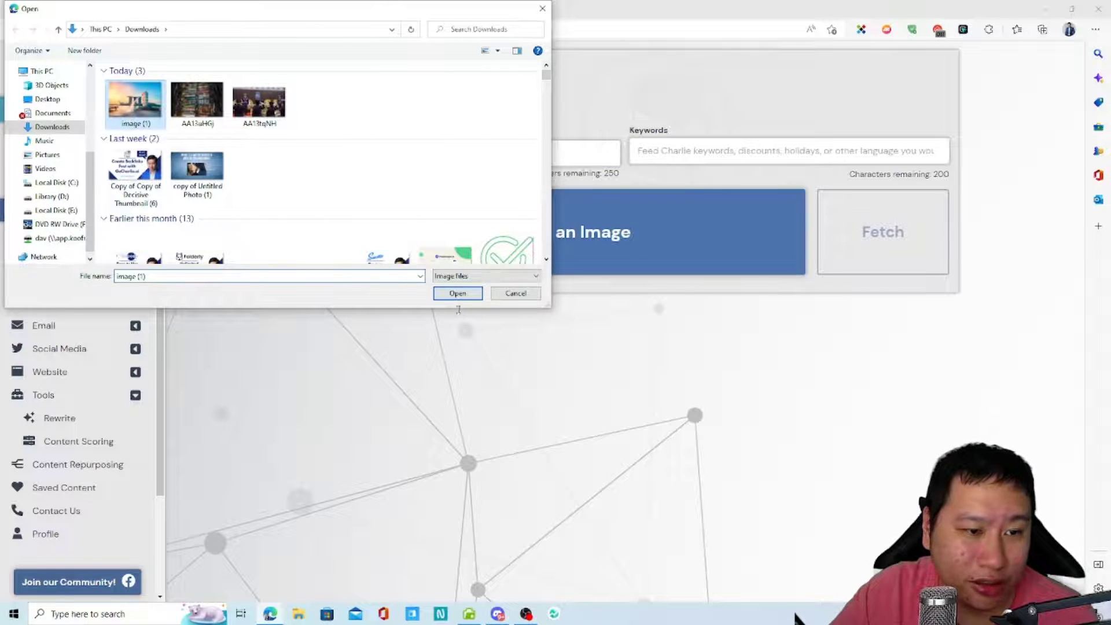
click(457, 293)
click(424, 151)
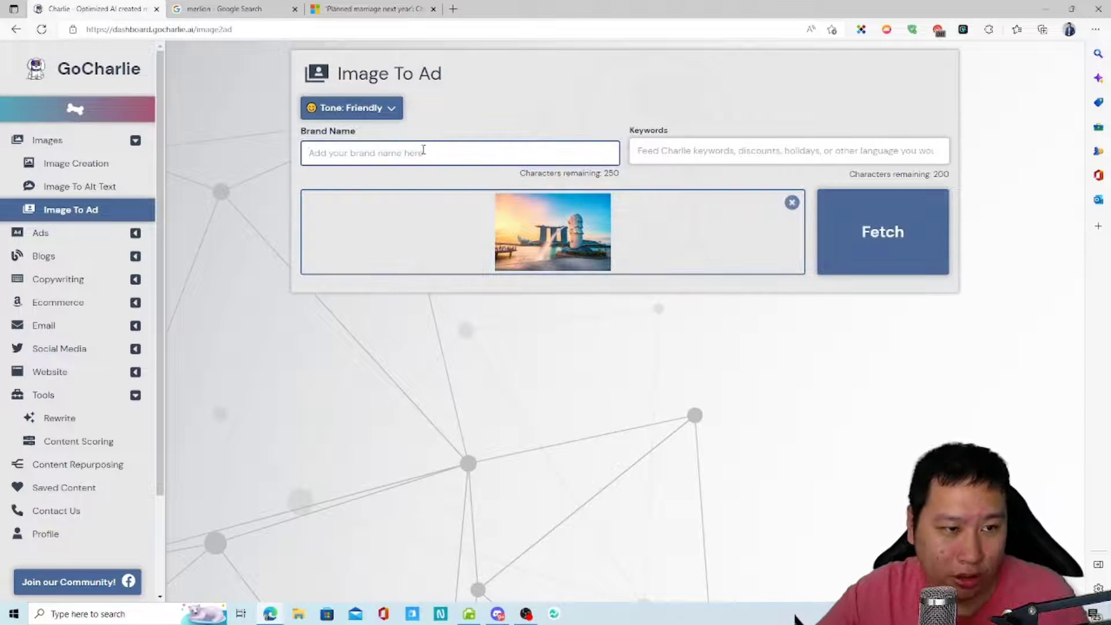
text(Singapore)
key(Tab)
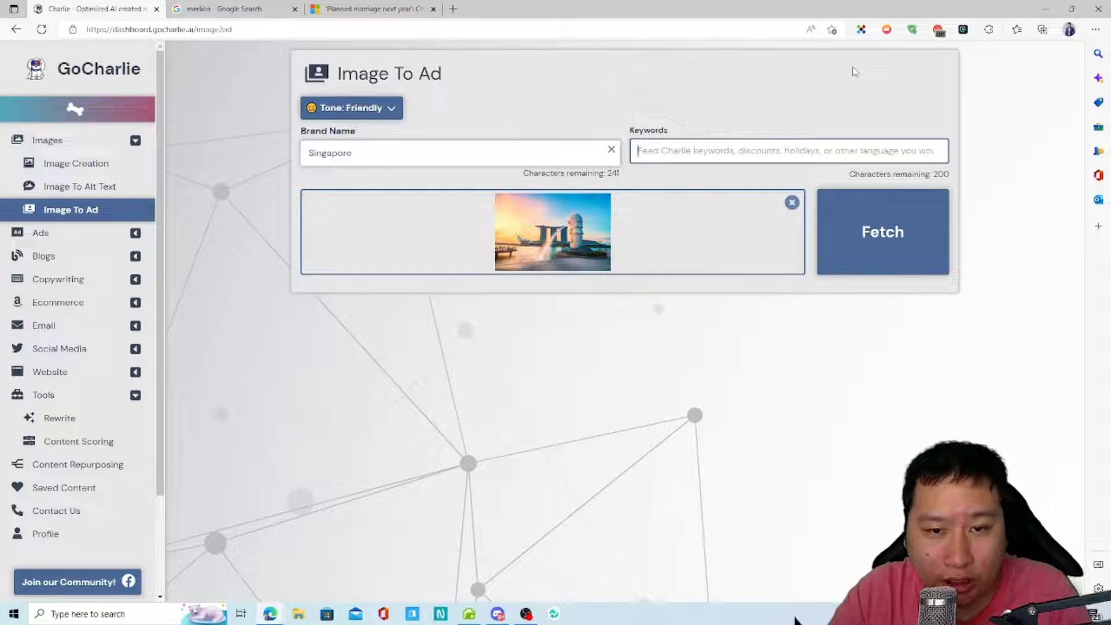
Enter the keywords "holiday in singapore, 50% off, visit merlion, marina bar sands, artscience musuem" and fetch the ads.
text(holida)
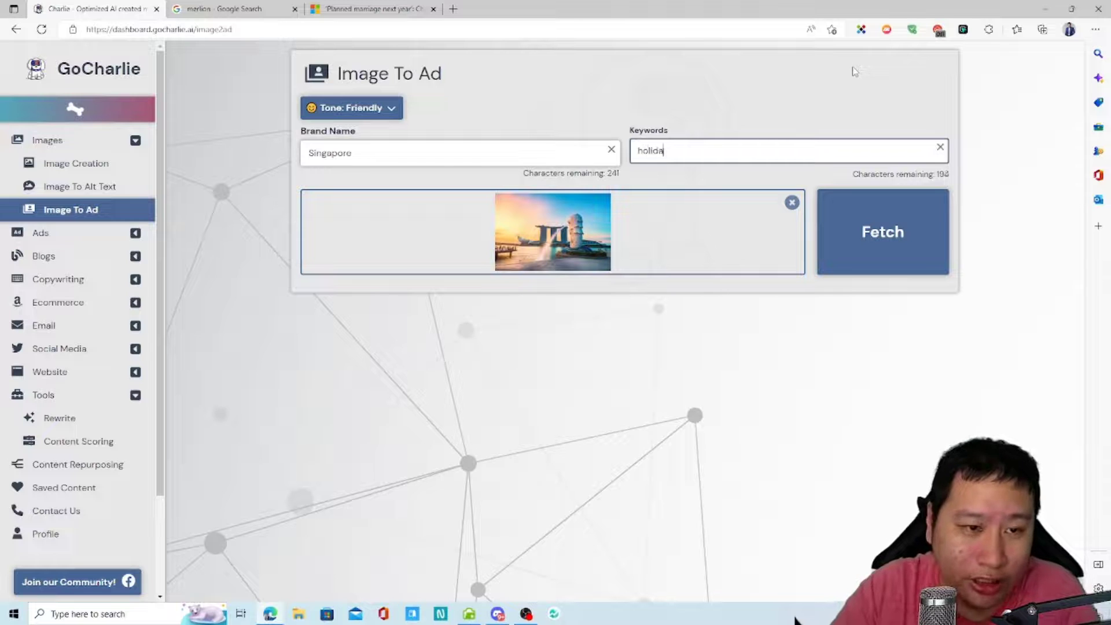
text(y in singapor)
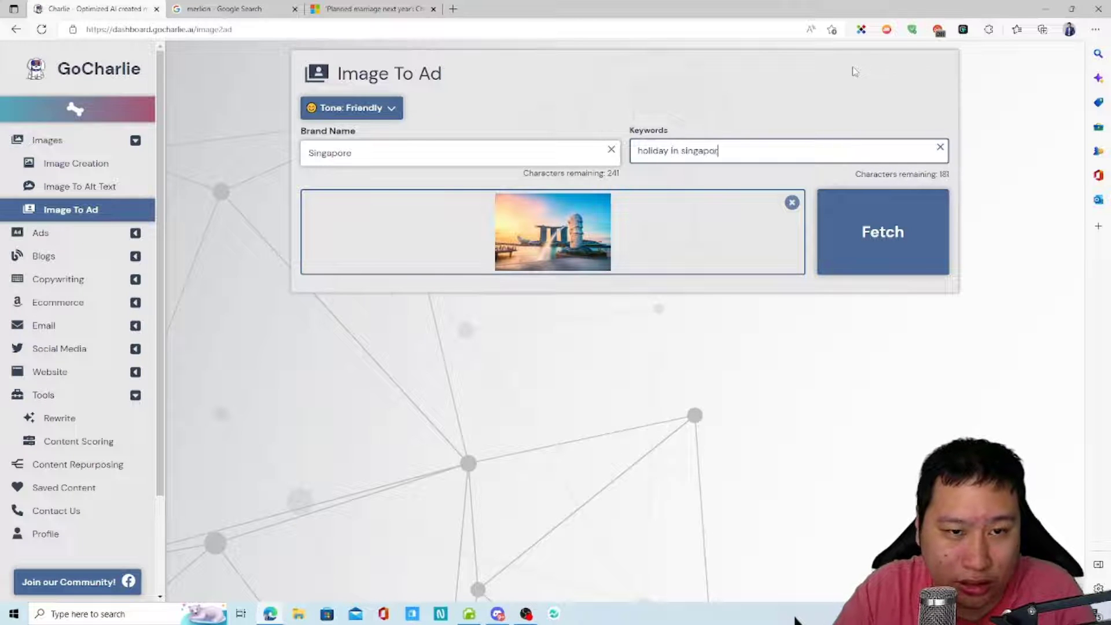
text(e, )
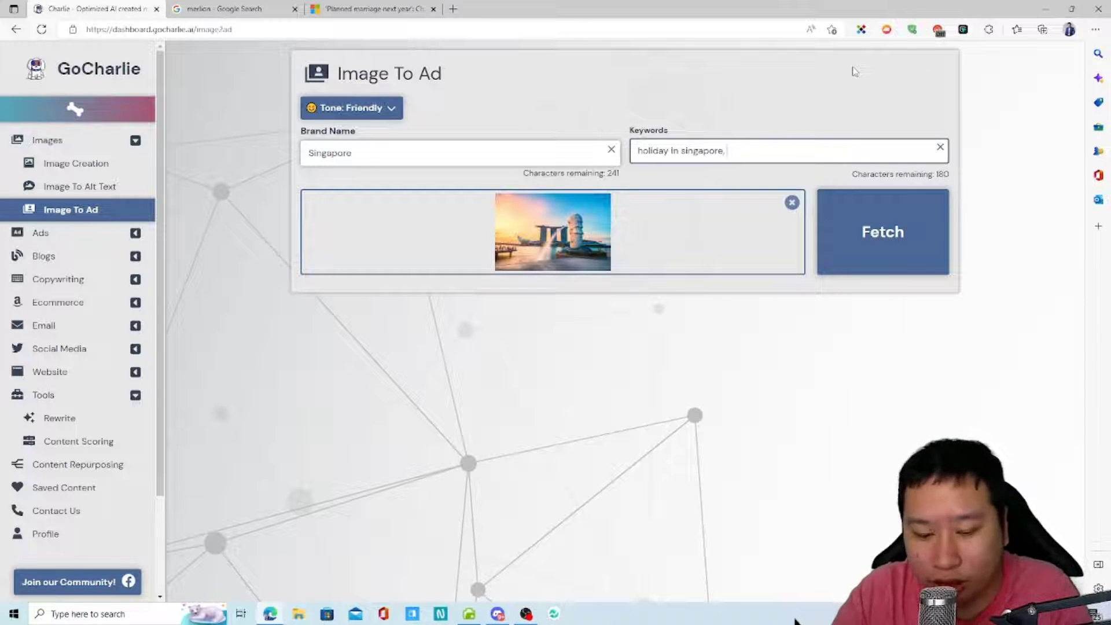
text(50% off, visit merlion )
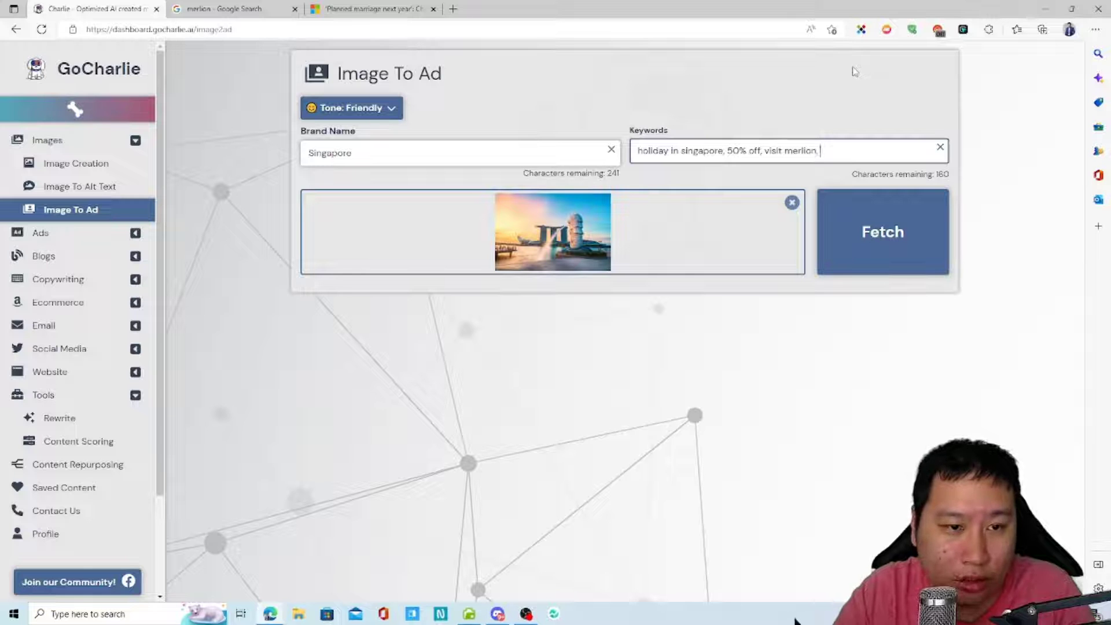
text(marina)
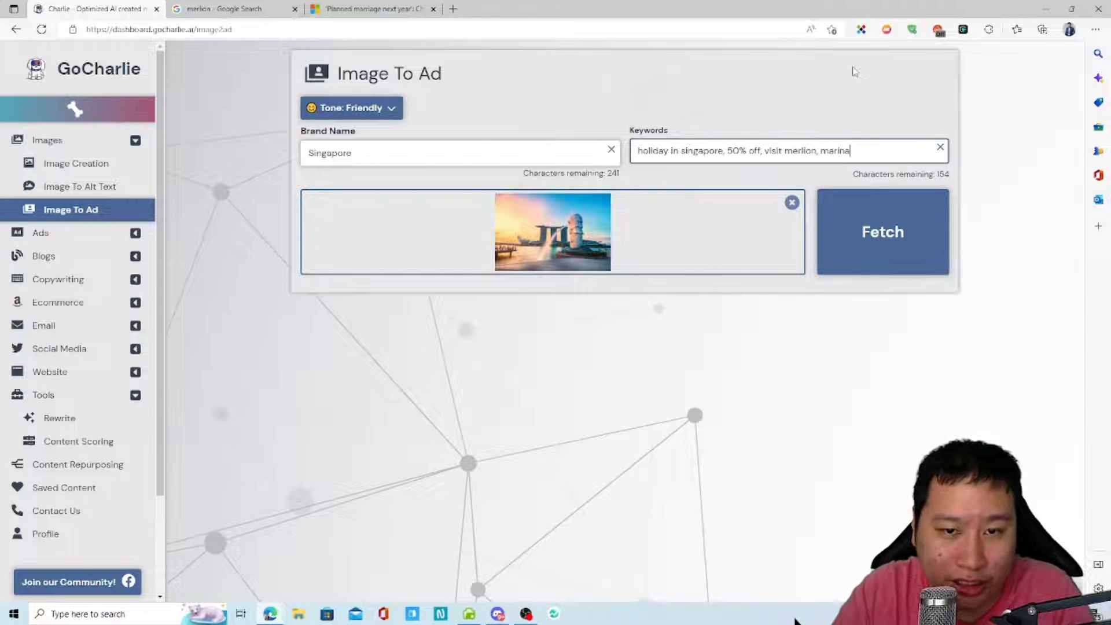
text( bar sands, artscience musuem)
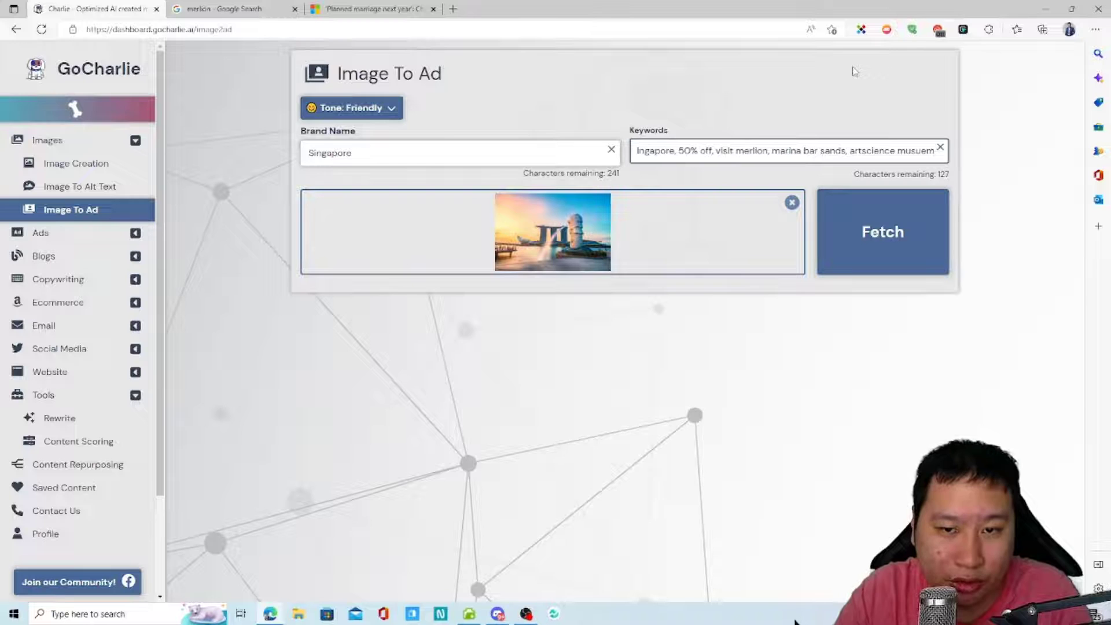
click(879, 211)
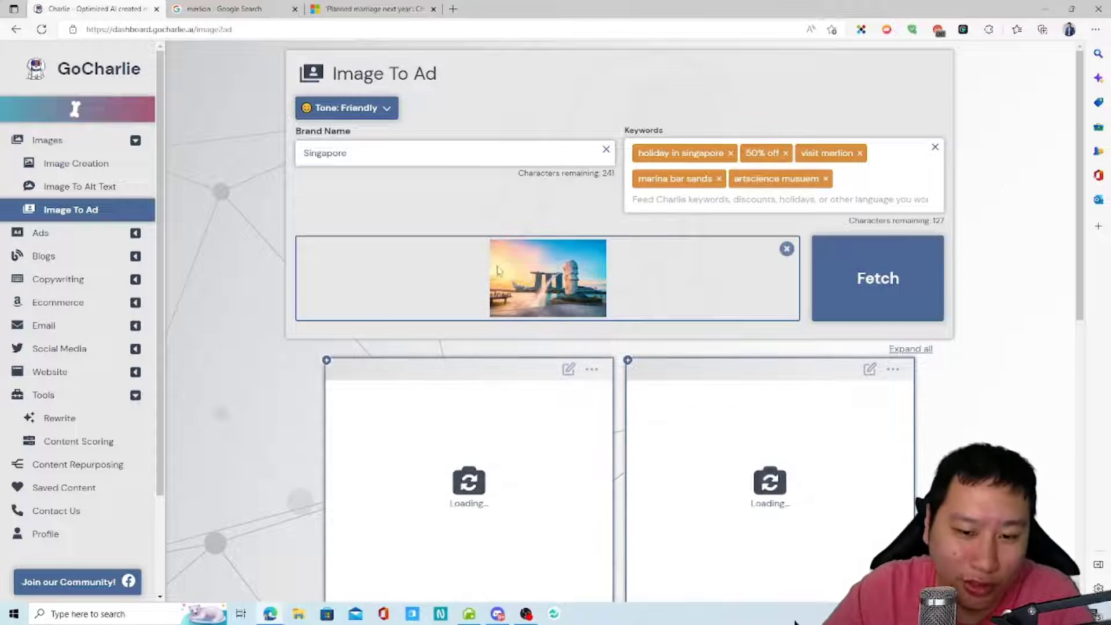
Examine the ad texts generated for the Merlion photo and how they use the brand name and keywords.
scroll(669, 330, down, 4)
scroll(669, 330, down, 6)
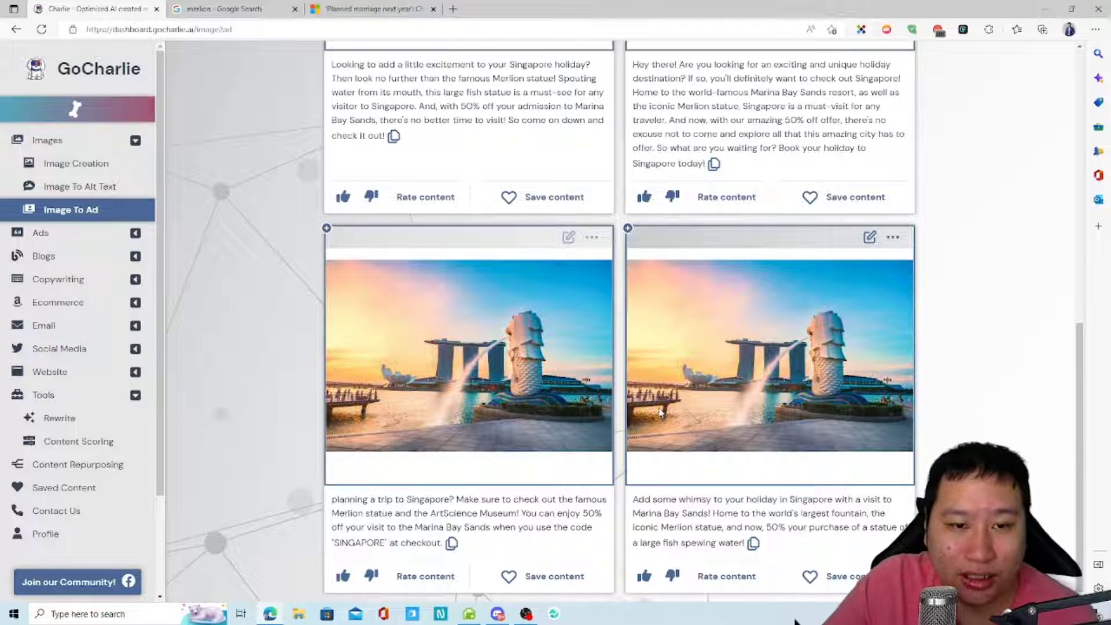
scroll(661, 412, up, 3)
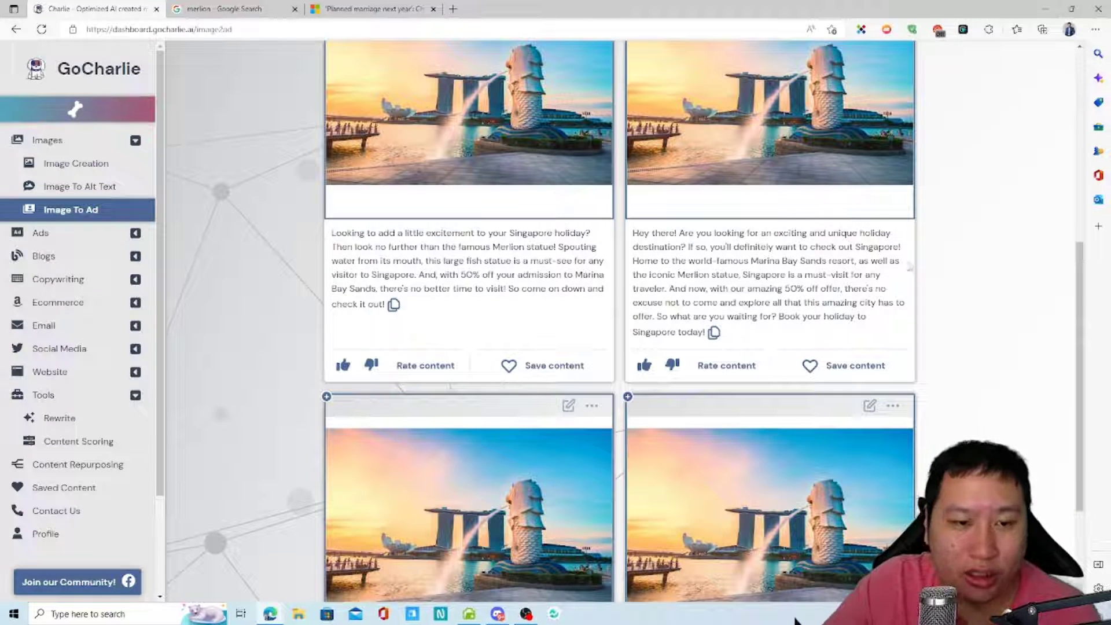
scroll(412, 308, up, 2)
scroll(412, 308, down, 1)
scroll(412, 308, up, 3)
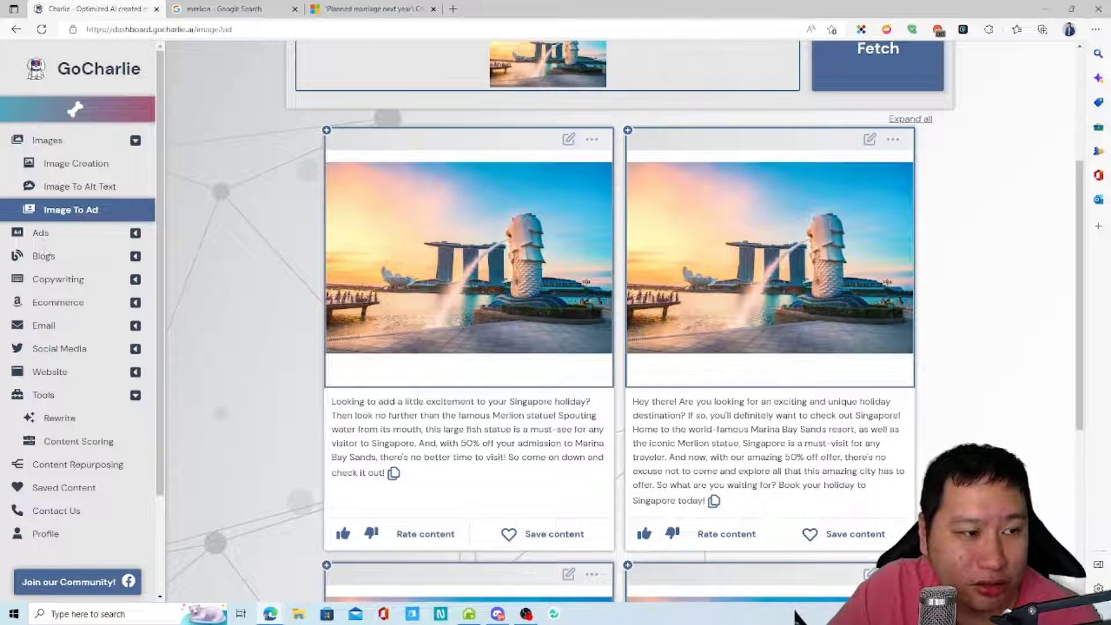
Expand the Ads and Blogs template categories and open the Blog Wizard.
click(35, 235)
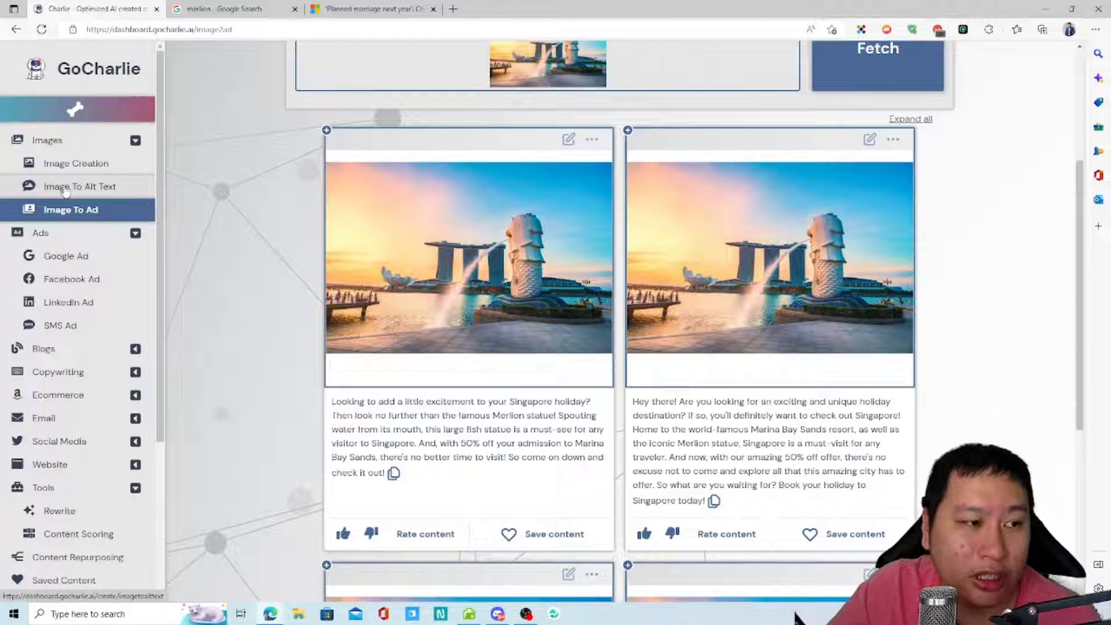
scroll(392, 261, up, 4)
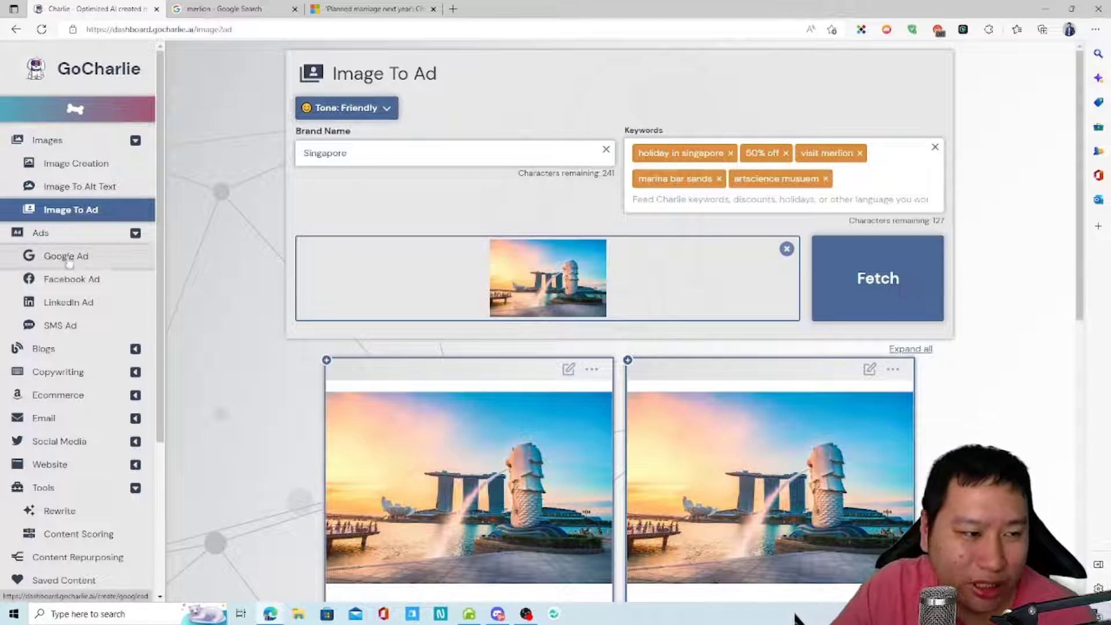
click(58, 348)
scroll(98, 357, down, 1)
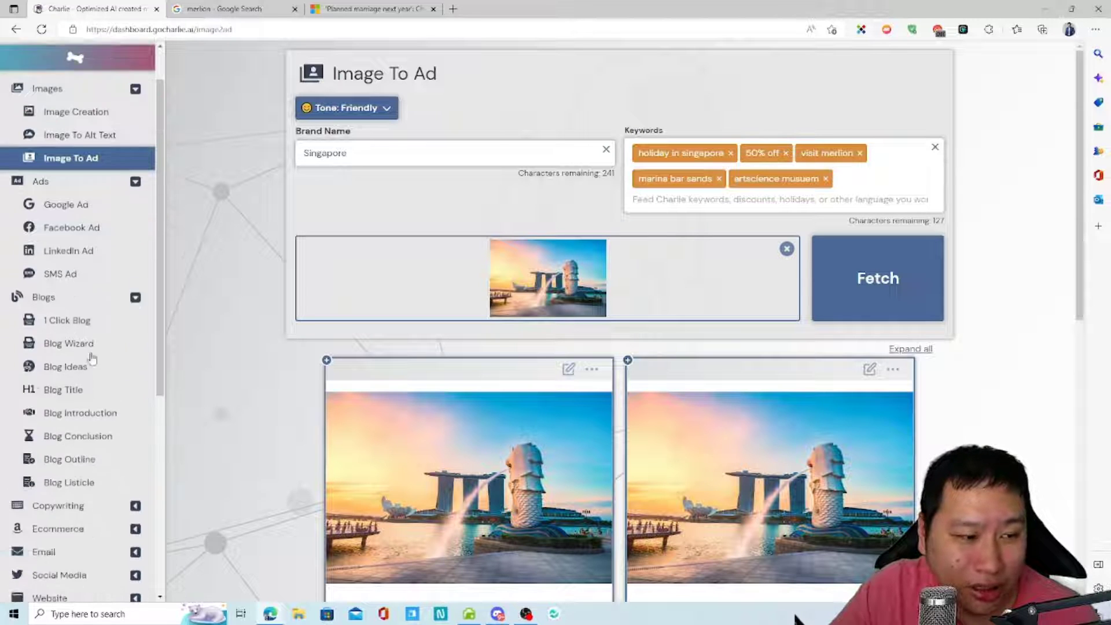
scroll(92, 358, down, 1)
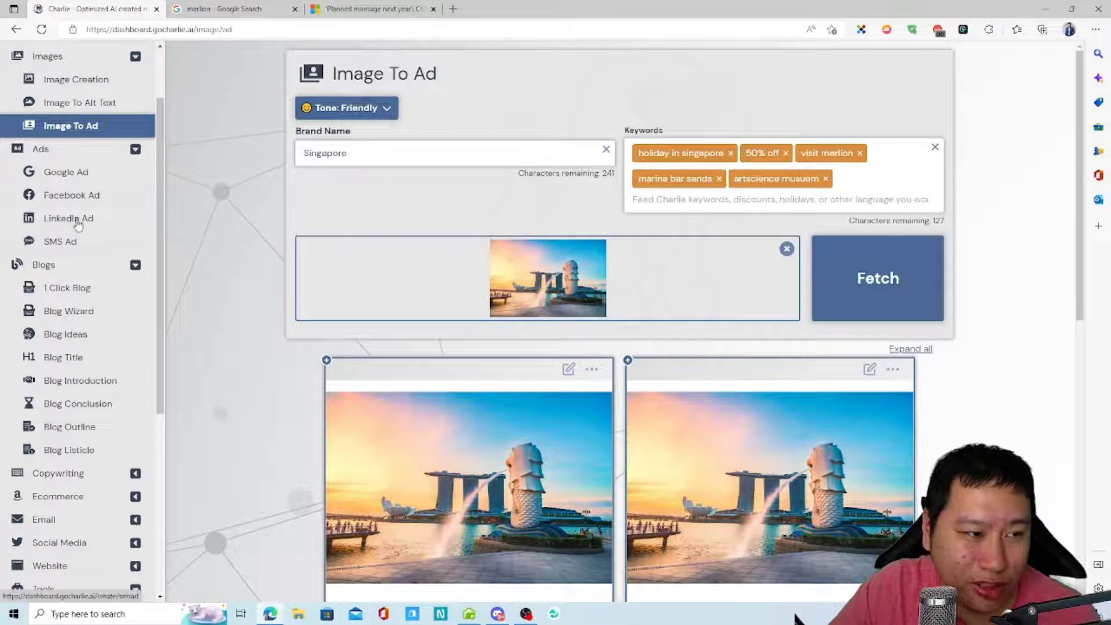
click(82, 310)
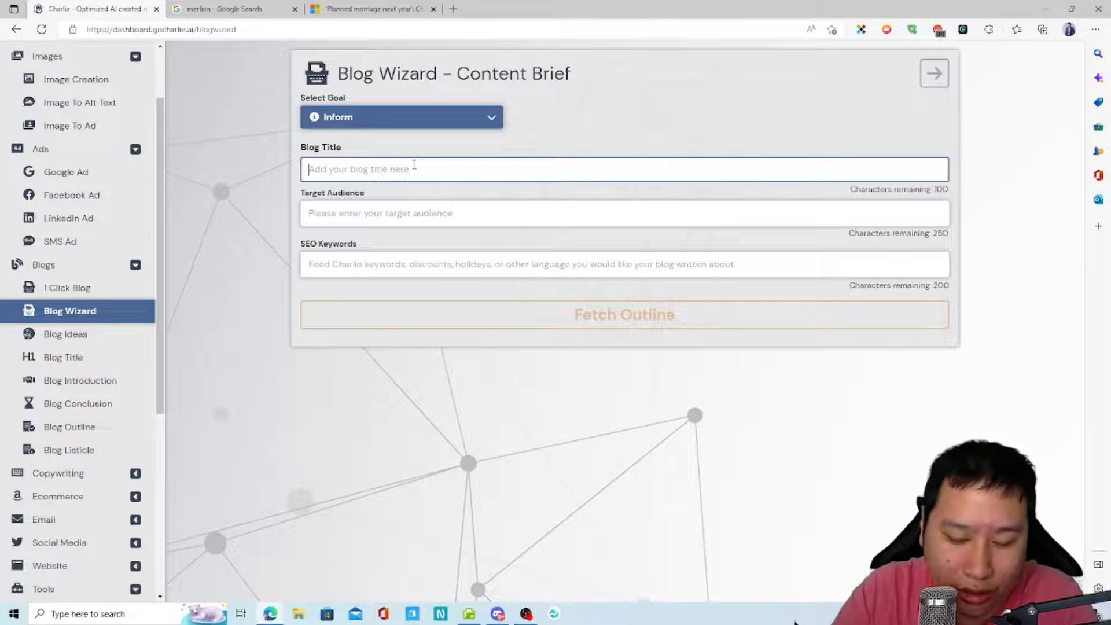
Enter the blog title "What is a Watch Winder and Why do you Need One?".
text(What)
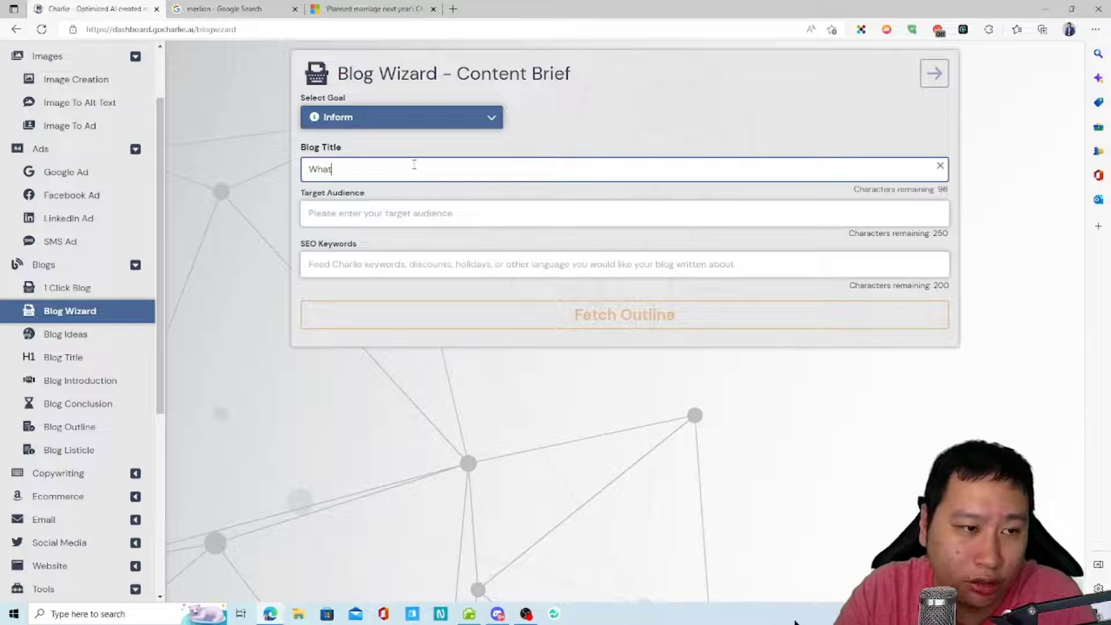
key(BackSpace)
text(t is a Watch Winder, andW)
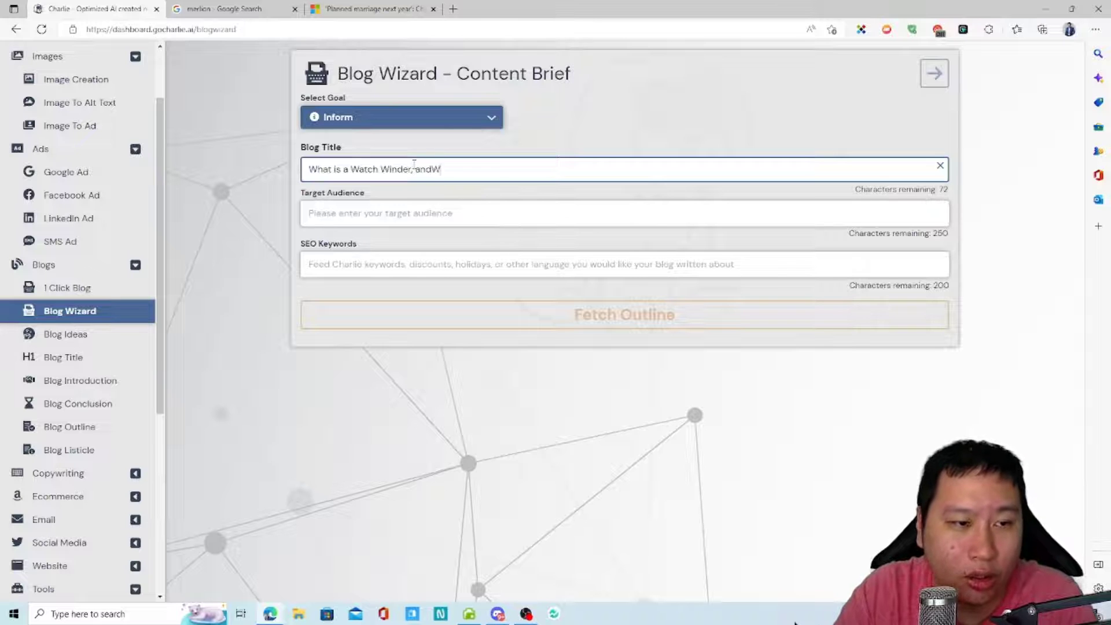
key(BackSpace)
key(BackSpace)
text(andW  Why do)
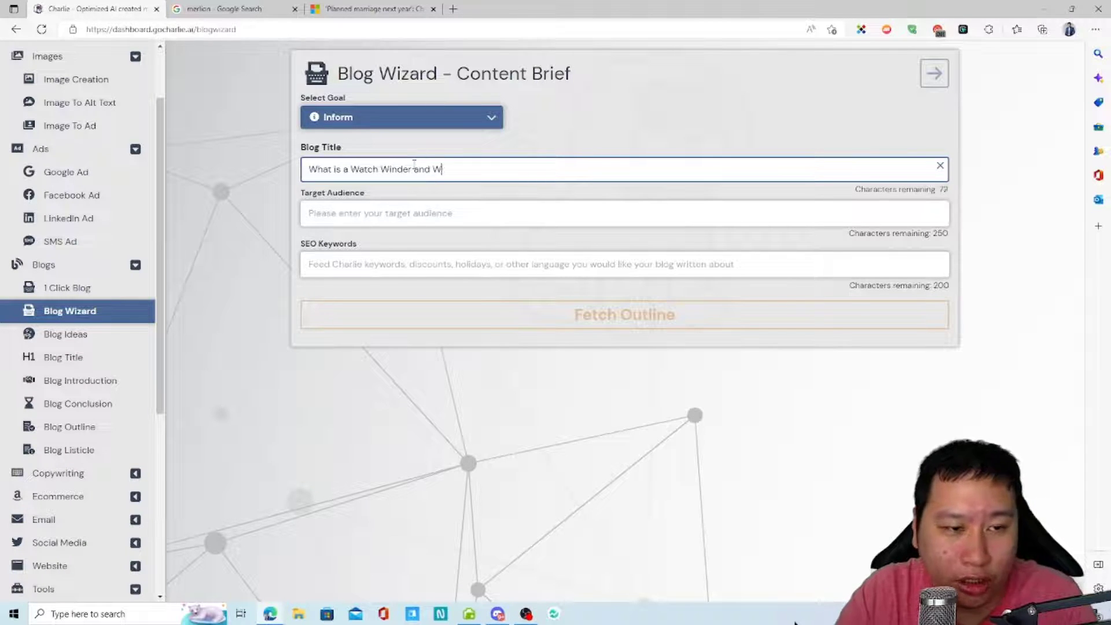
text( you Need One)
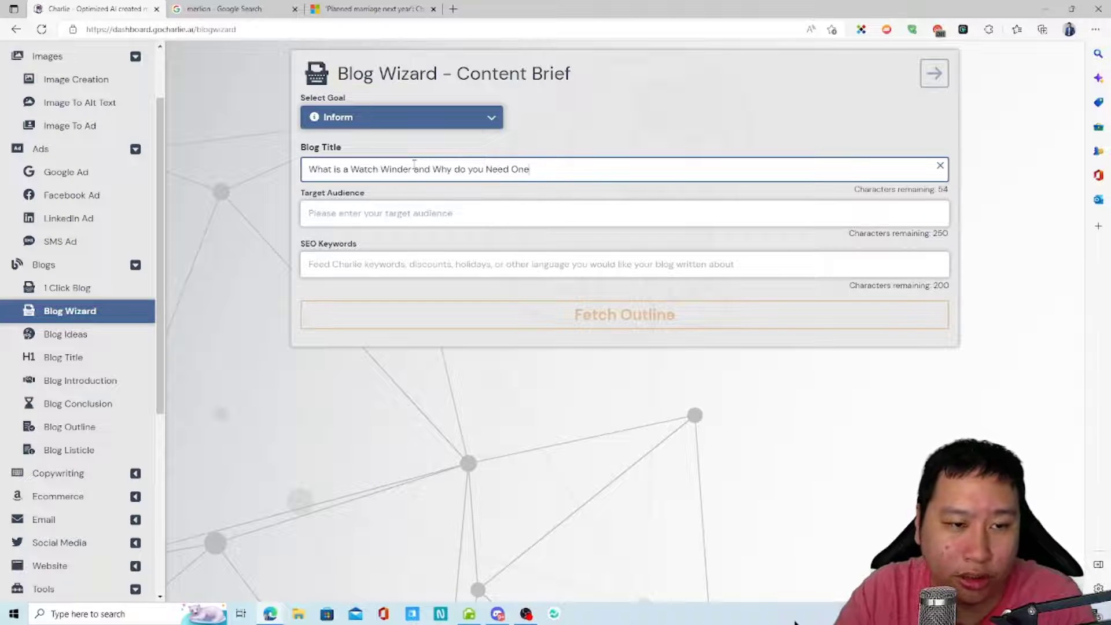
text(?)
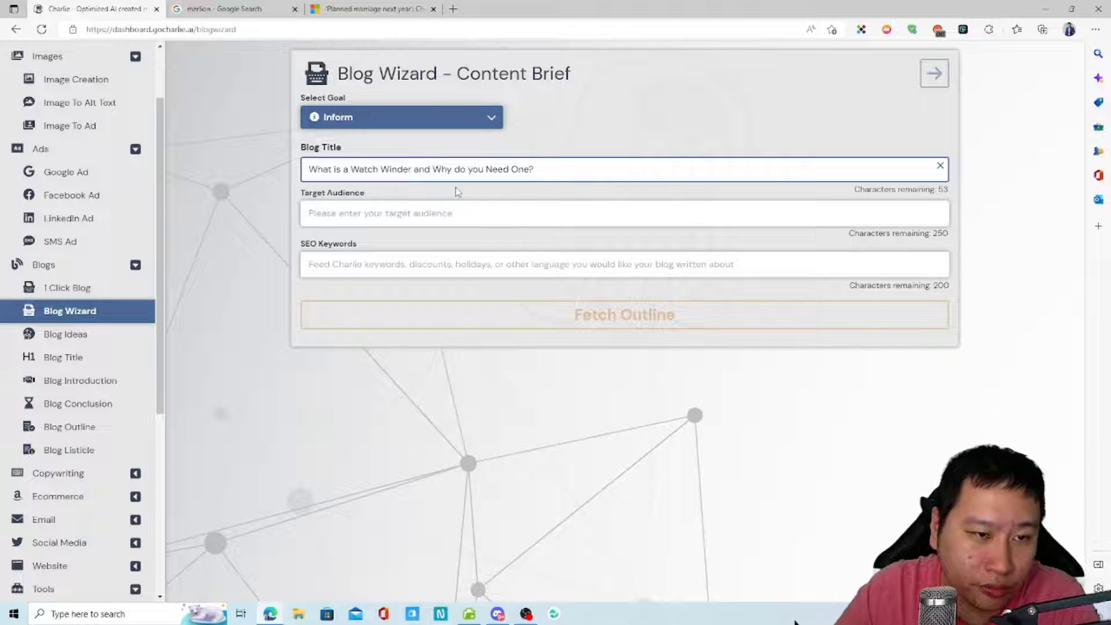
Capitalise "Do" and "You" in the blog title.
double_click(459, 168)
text(Do)
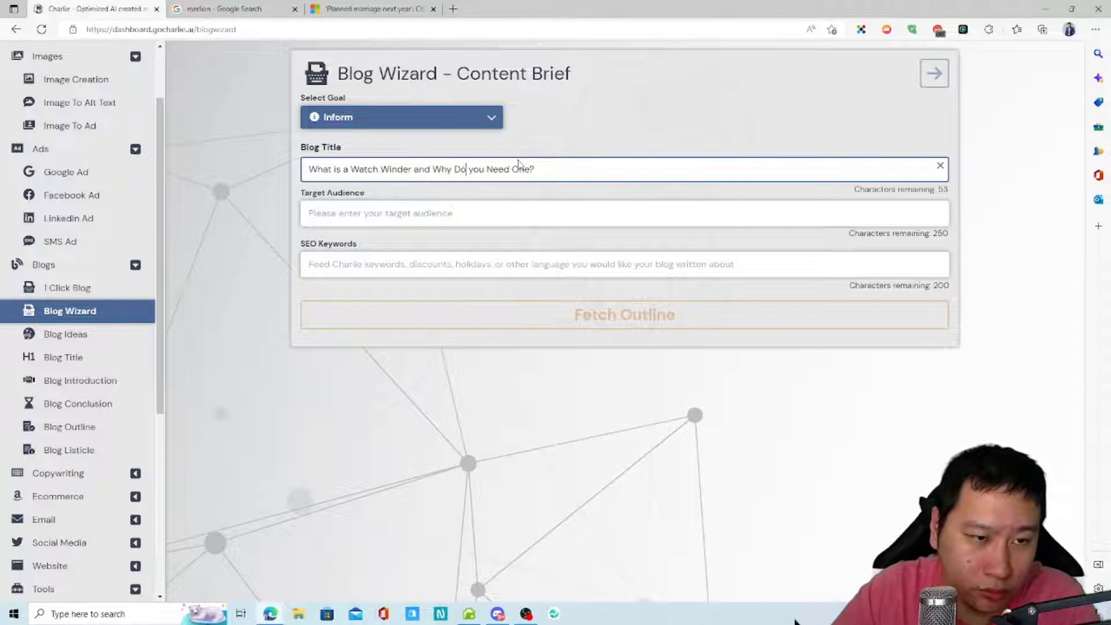
key(Delete)
key(Delete)
text(Y)
key(Tab)
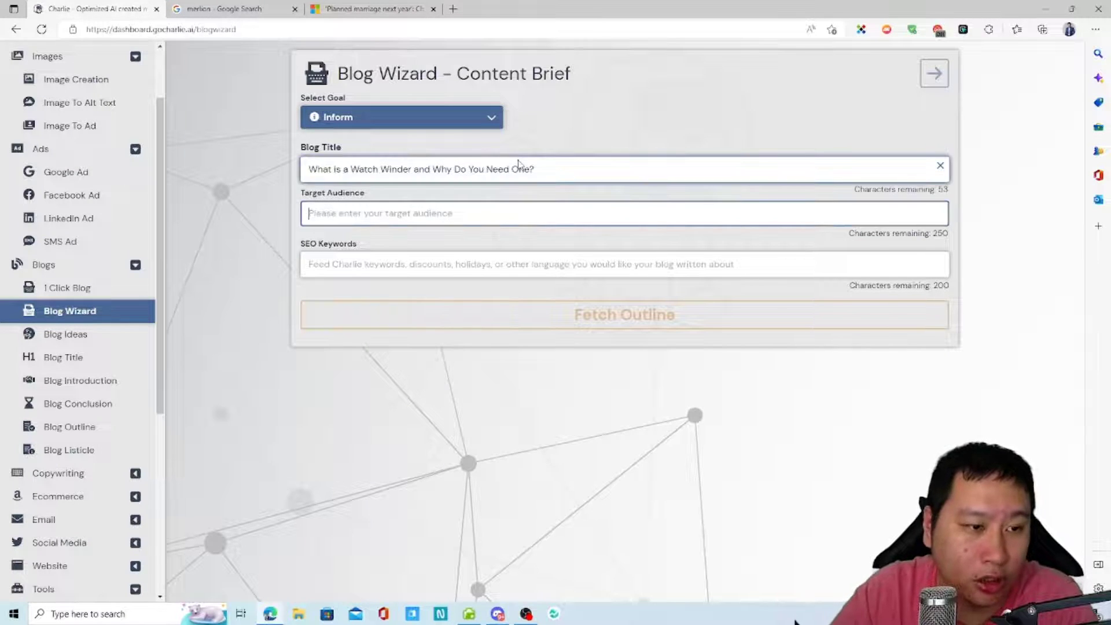
Set the target audience to "people who own luxury automatic watches".
text(people )
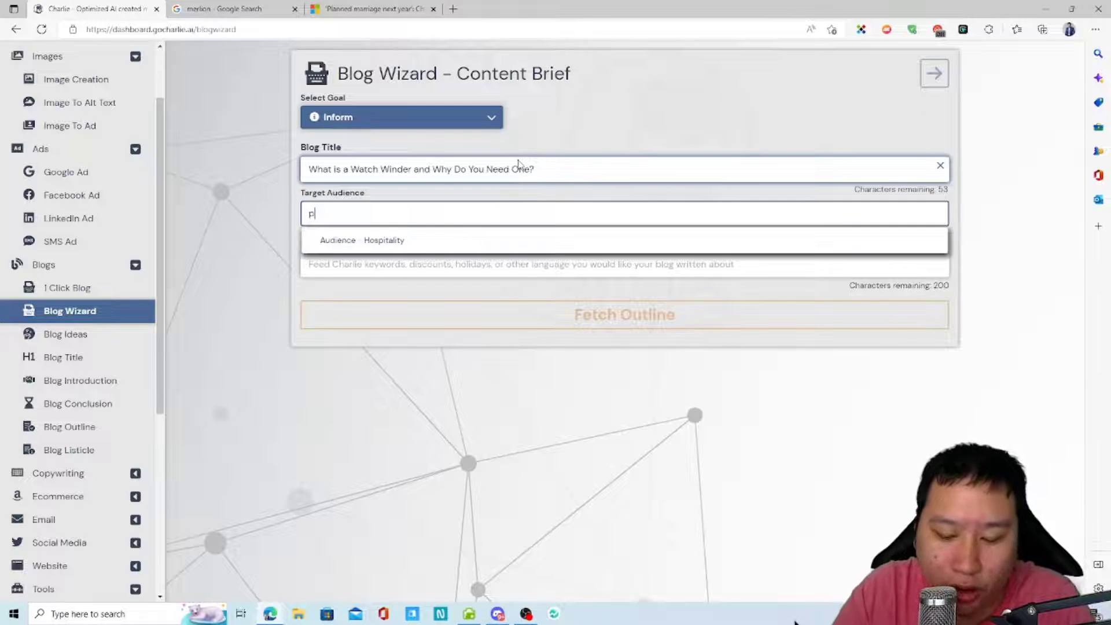
text(who own luxury watches)
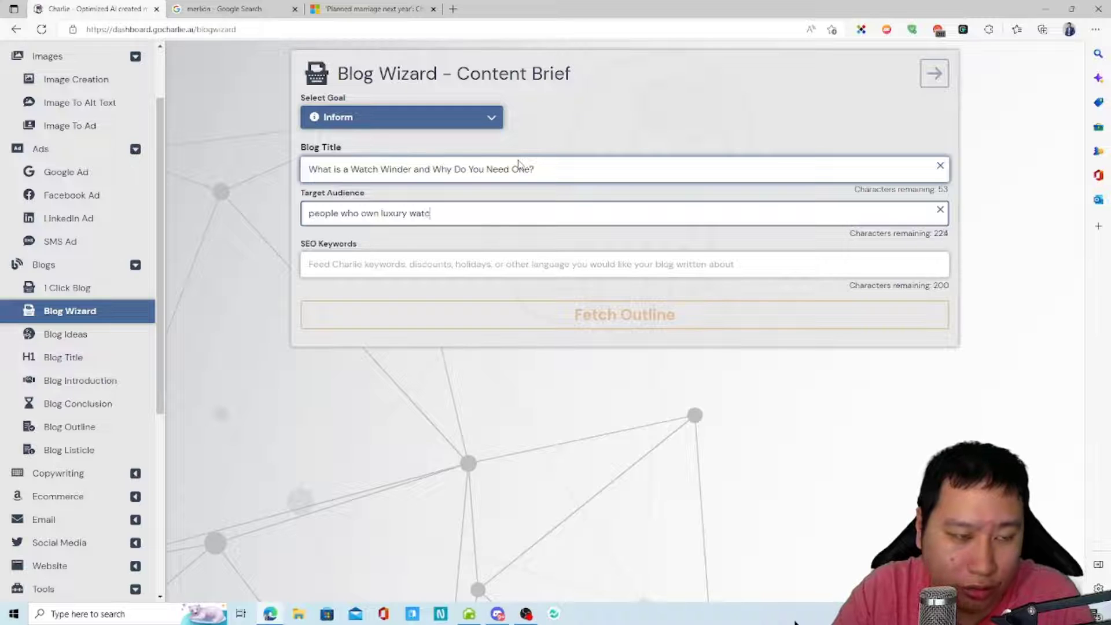
key(BackSpace)
key(BackSpace)
key(BackSpace)
key(BackSpace)
key(BackSpace)
key(BackSpace)
key(BackSpace)
key(BackSpace)
text(automatic watches who are)
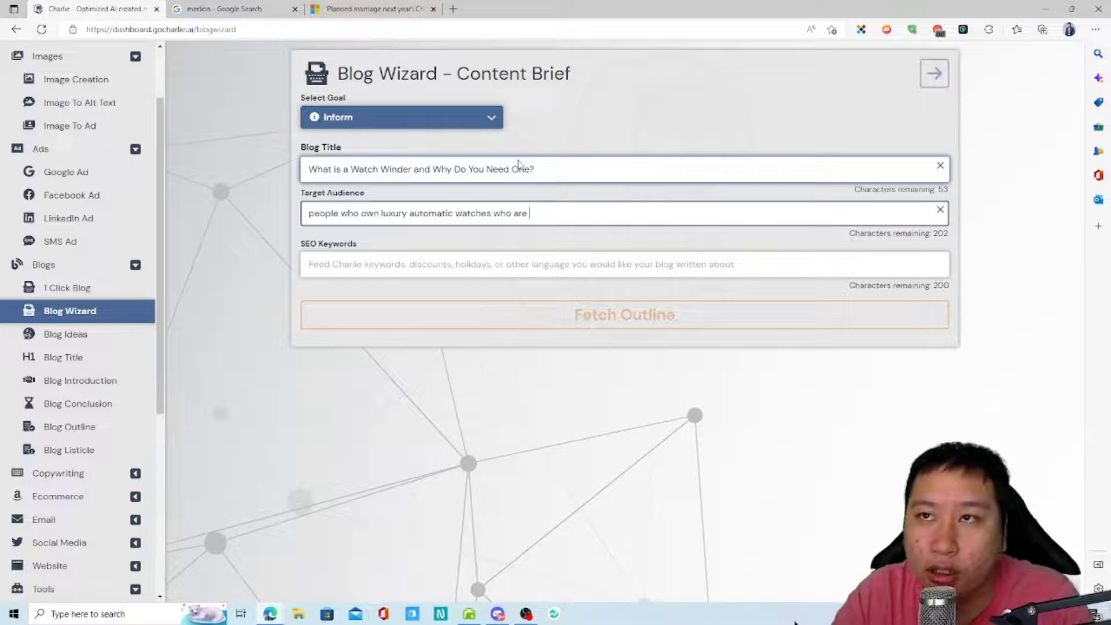
key(BackSpace)
key(BackSpace)
key(BackSpace)
key(BackSpace)
key(BackSpace)
key(BackSpace)
key(BackSpace)
Try extending the target audience with "and have a large" or "or have a large" collection wording, removing each addition.
text(and have a large co)
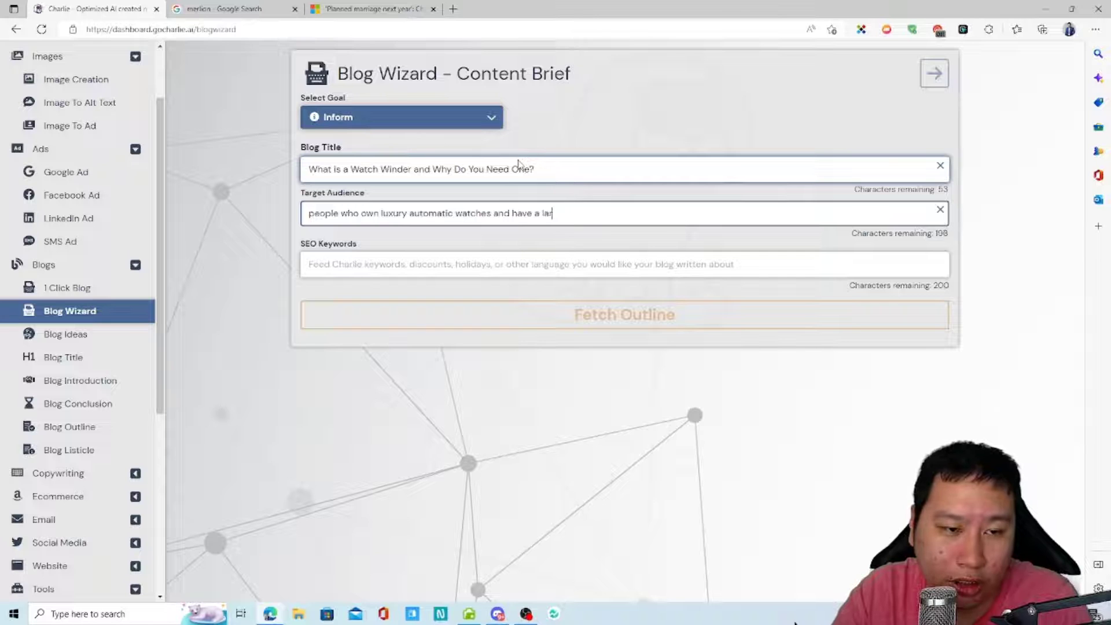
key(BackSpace)
key(BackSpace)
key(BackSpace)
key(BackSpace)
key(BackSpace)
key(BackSpace)
key(BackSpace)
key(BackSpace)
key(BackSpace)
key(BackSpace)
key(BackSpace)
key(BackSpace)
key(BackSpace)
key(BackSpace)
key(BackSpace)
key(BackSpace)
key(BackSpace)
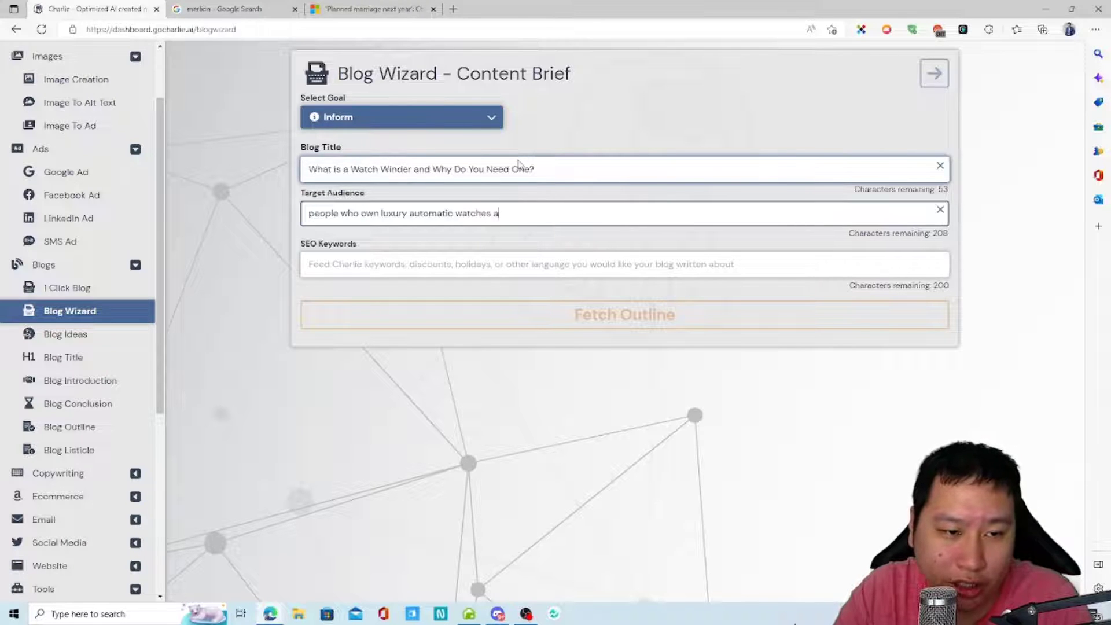
text(or have a large collecti)
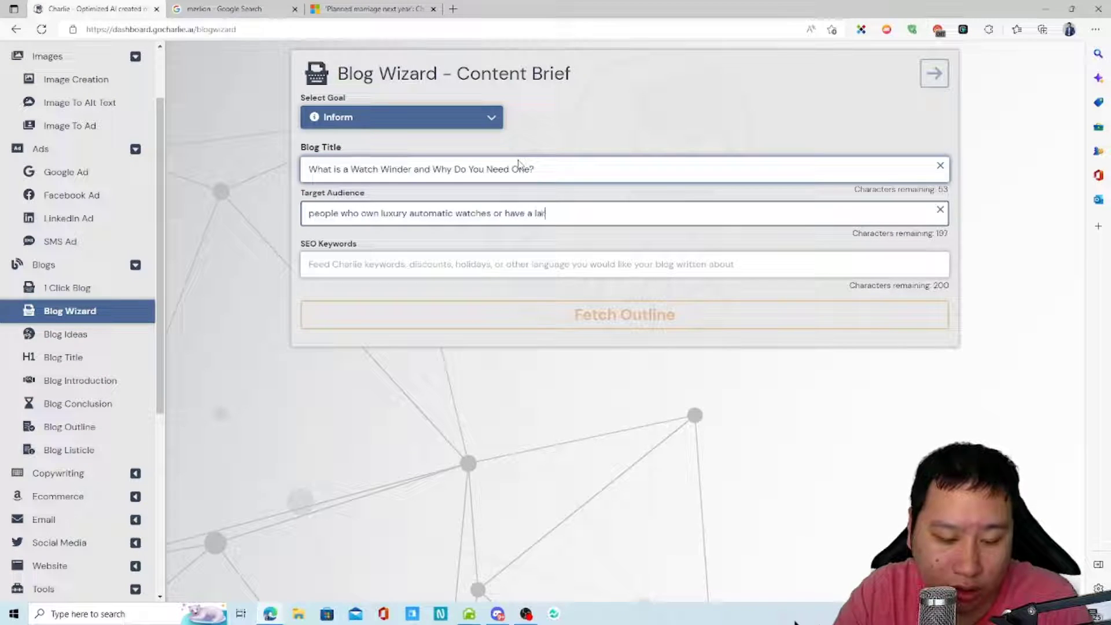
key(BackSpace)
key(BackSpace)
key(BackSpace)
key(BackSpace)
key(BackSpace)
key(BackSpace)
key(BackSpace)
key(BackSpace)
key(BackSpace)
key(BackSpace)
key(BackSpace)
key(BackSpace)
key(BackSpace)
key(BackSpace)
key(BackSpace)
key(BackSpace)
key(BackSpace)
key(BackSpace)
key(BackSpace)
key(BackSpace)
Add "watch winder" as an SEO keyword for the blog.
key(Tab)
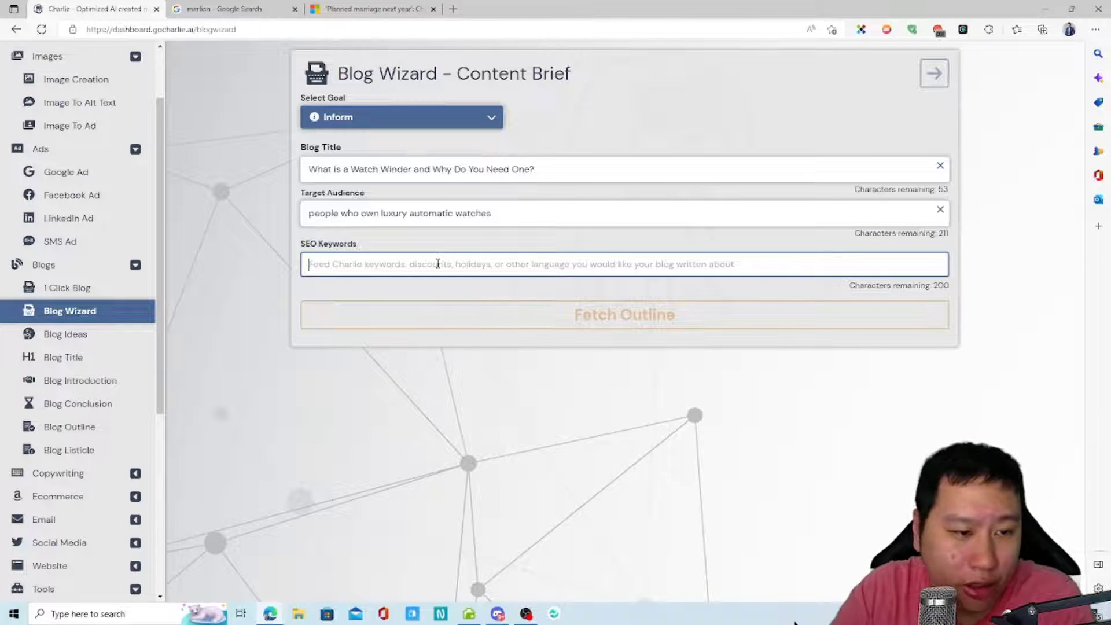
text(watch winder)
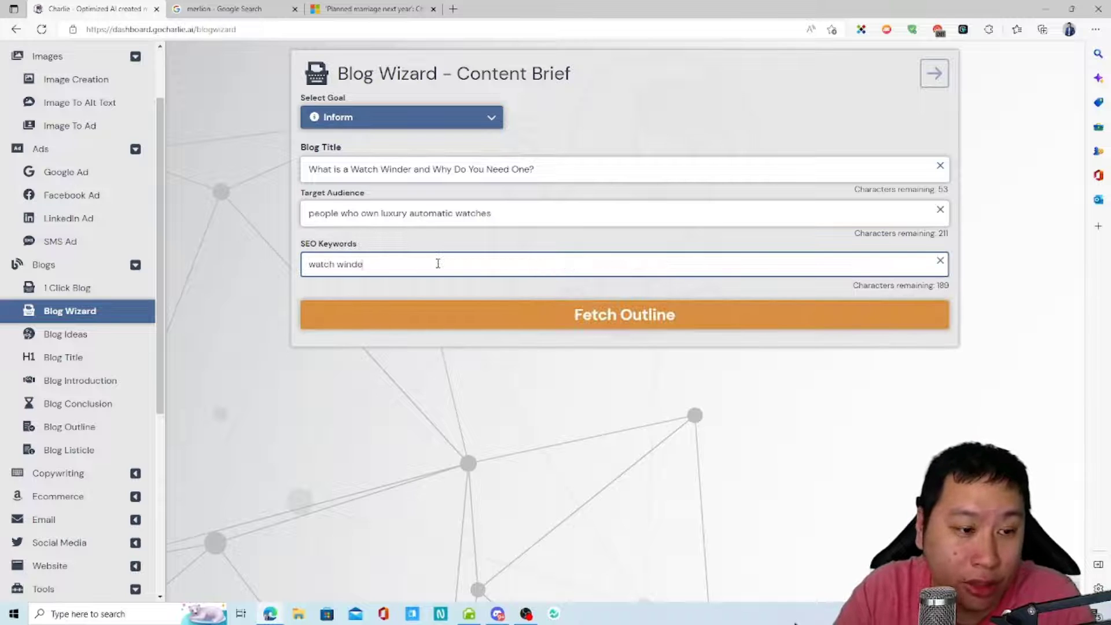
key(Return)
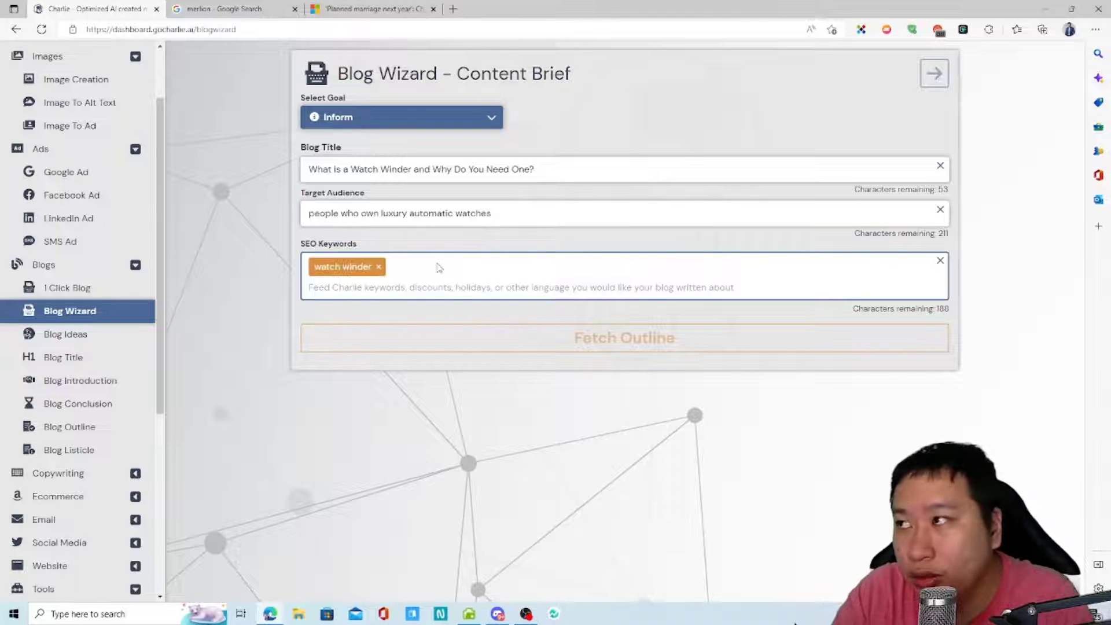
Add "storage", "compartment" and "safe" as SEO keywords for the blog.
text(storage)
key(Return)
text(compartment)
key(Return)
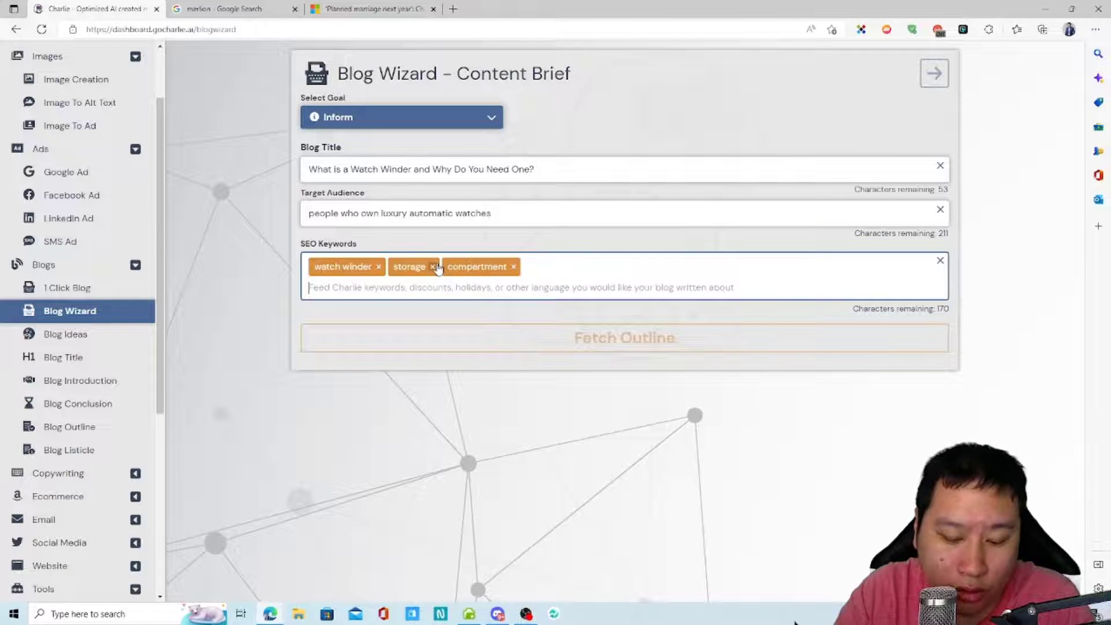
text(safe)
key(Return)
Add "locks" and "digital locks" to the SEO keywords.
text(l)
key(BackSpace)
text(lock)
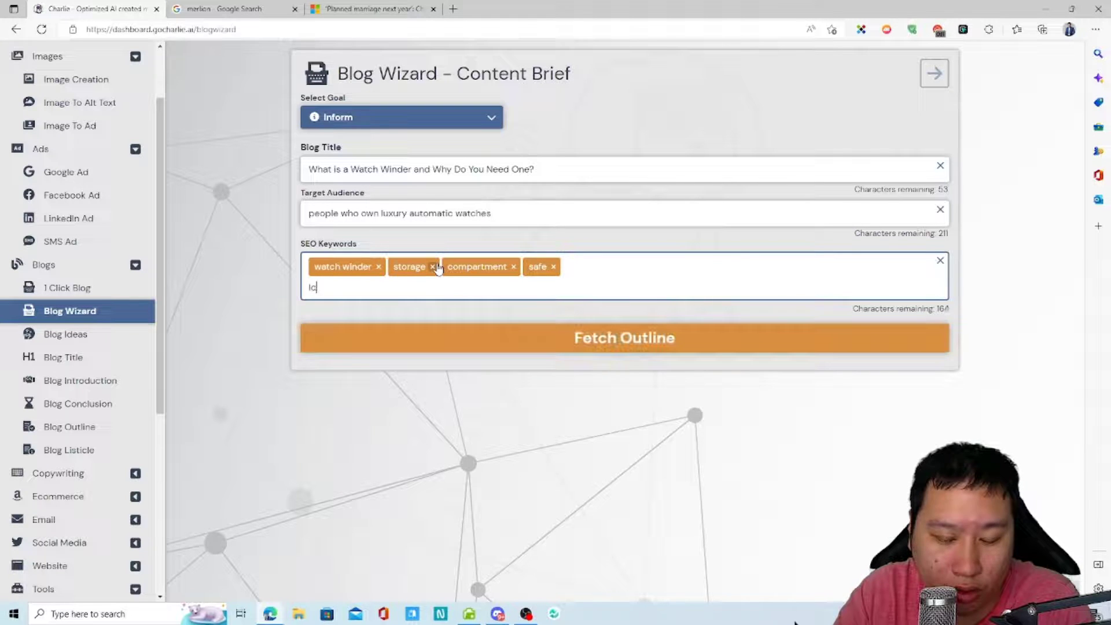
text(s)
key(Return)
text(digital locks)
key(Return)
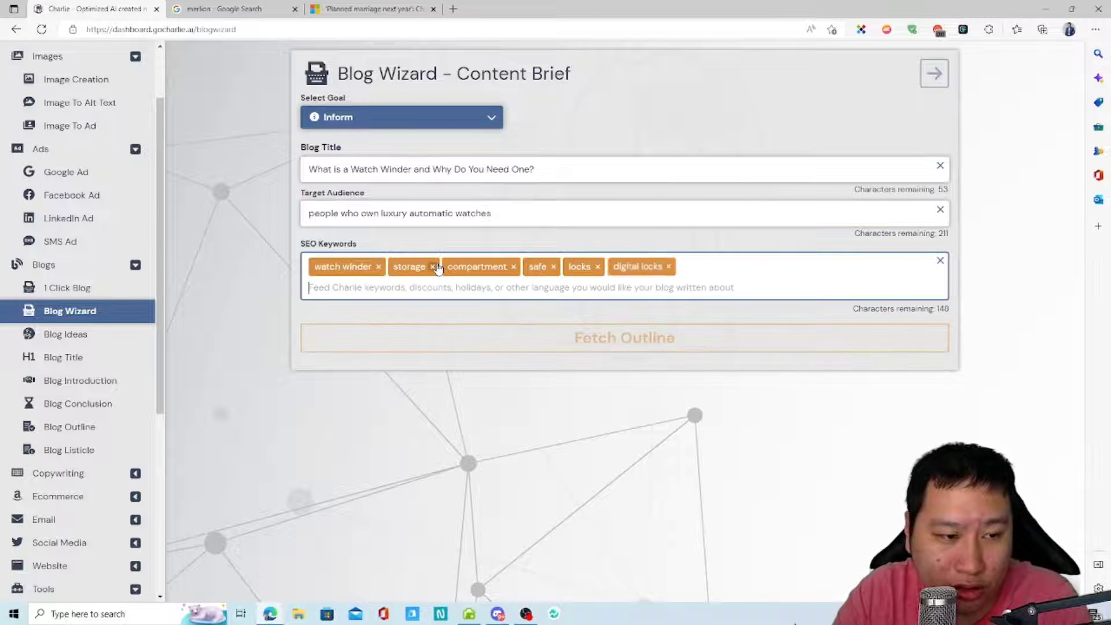
Add "oxidation", "dust" and "portable" to the SEO keywords.
text(oxi)
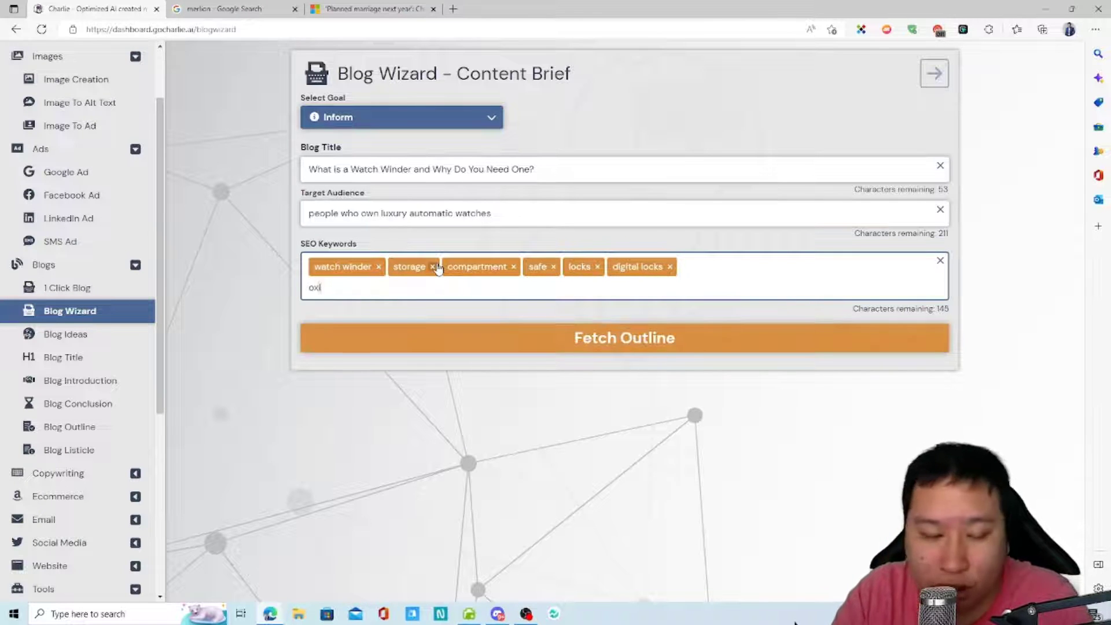
text(dation)
key(Return)
text(dust)
key(Return)
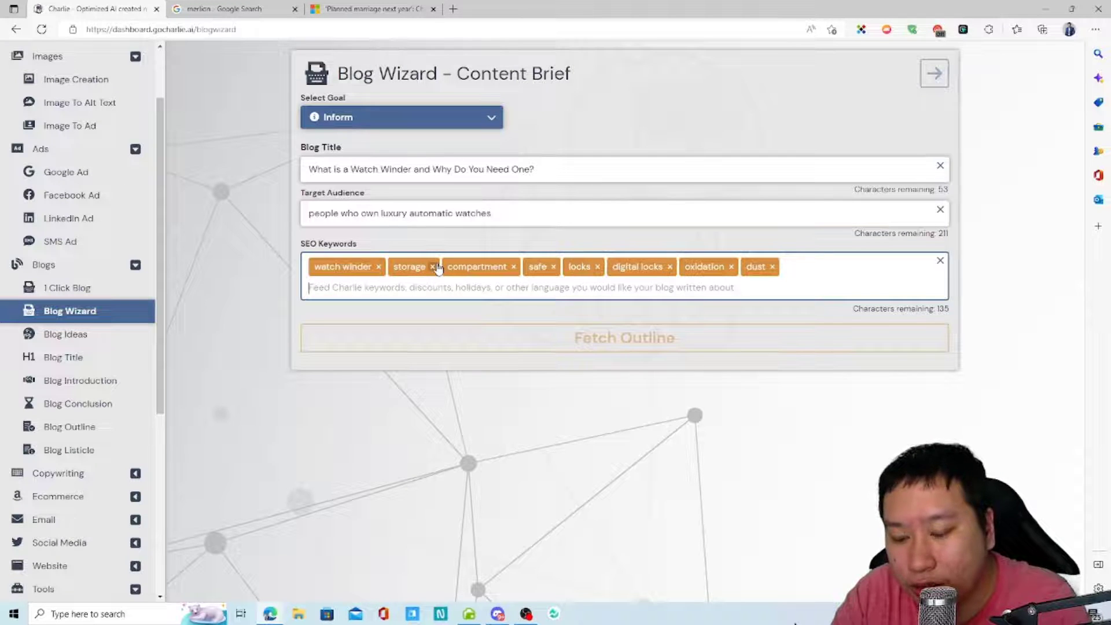
text(portabil)
key(BackSpace)
key(BackSpace)
text(le)
key(Return)
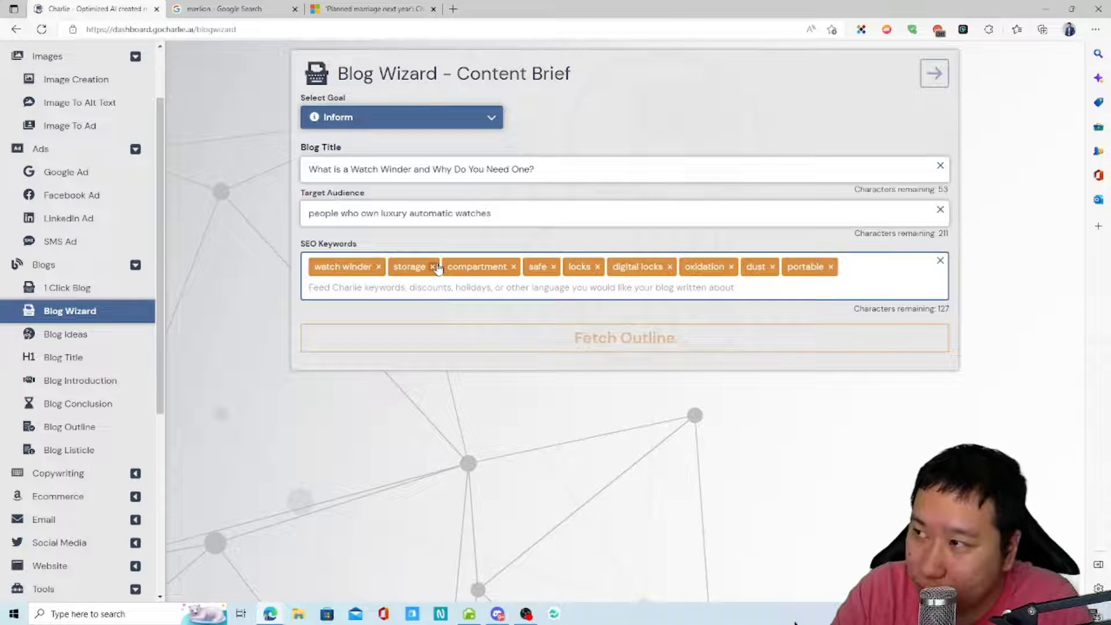
Add "size", "design", "case" and "box" to the SEO keywords.
text(size)
key(Return)
text(design)
key(Return)
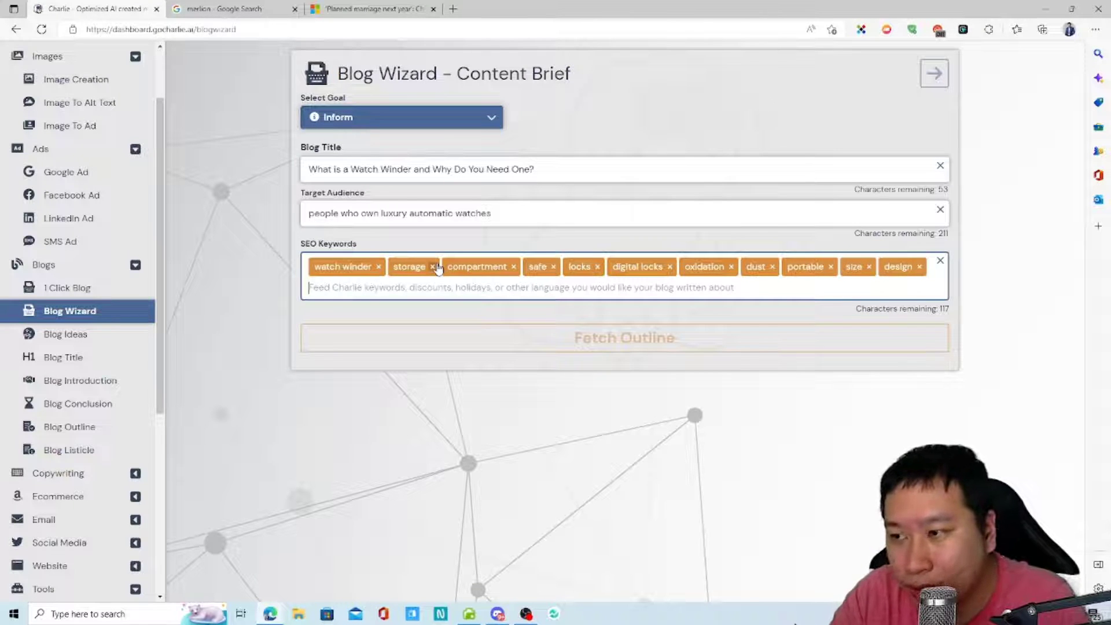
text(case)
key(Return)
text(box)
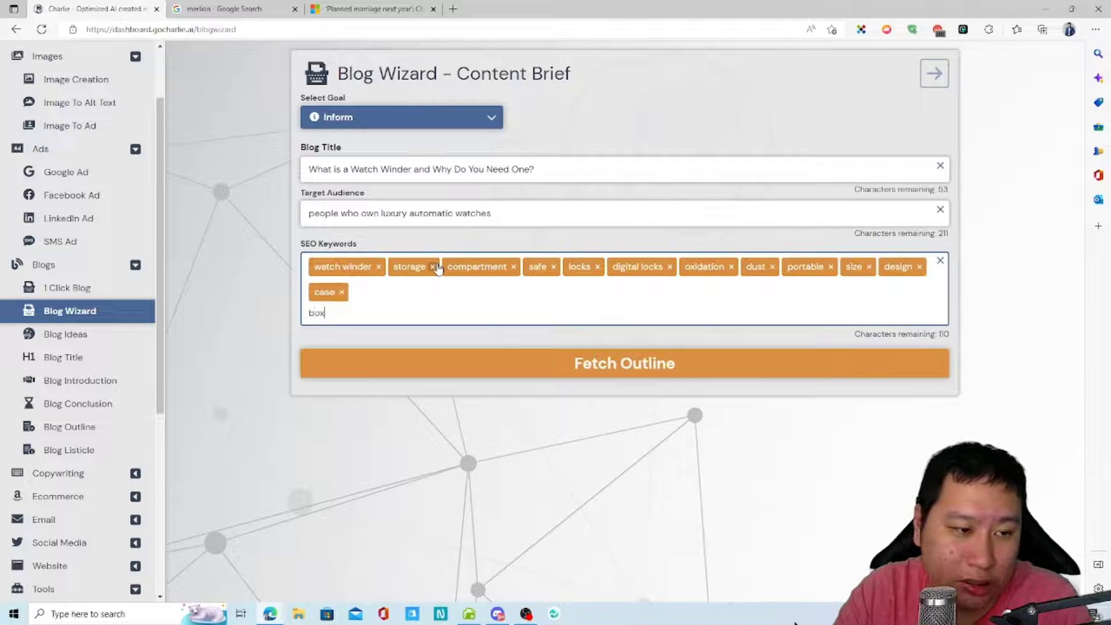
key(Return)
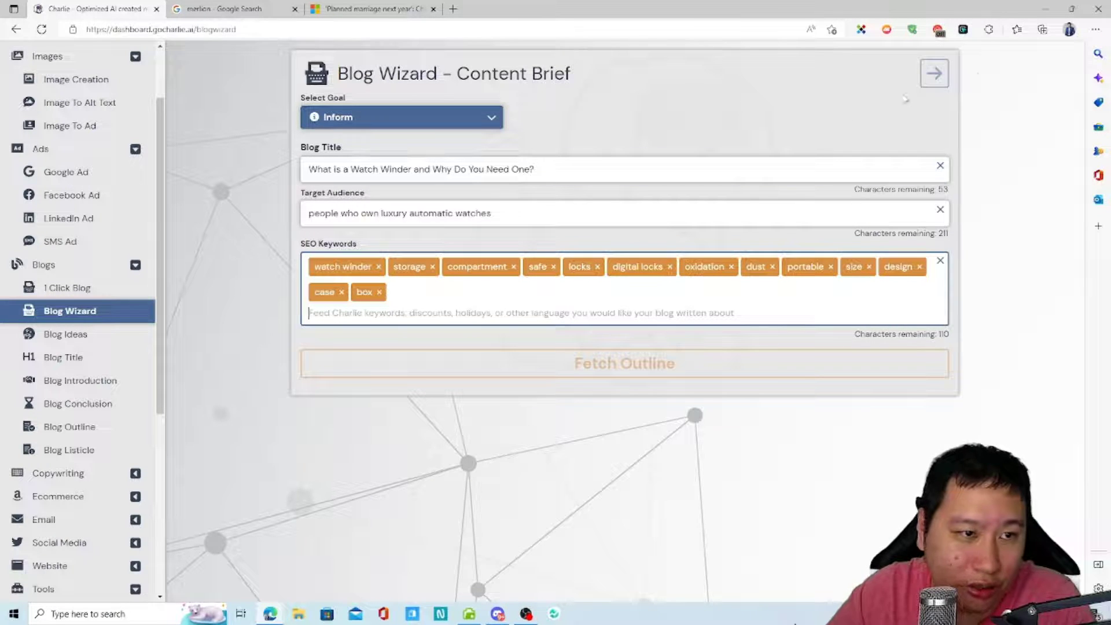
Change the blog's goal to Explain.
click(439, 117)
click(377, 163)
click(417, 120)
click(413, 124)
click(406, 293)
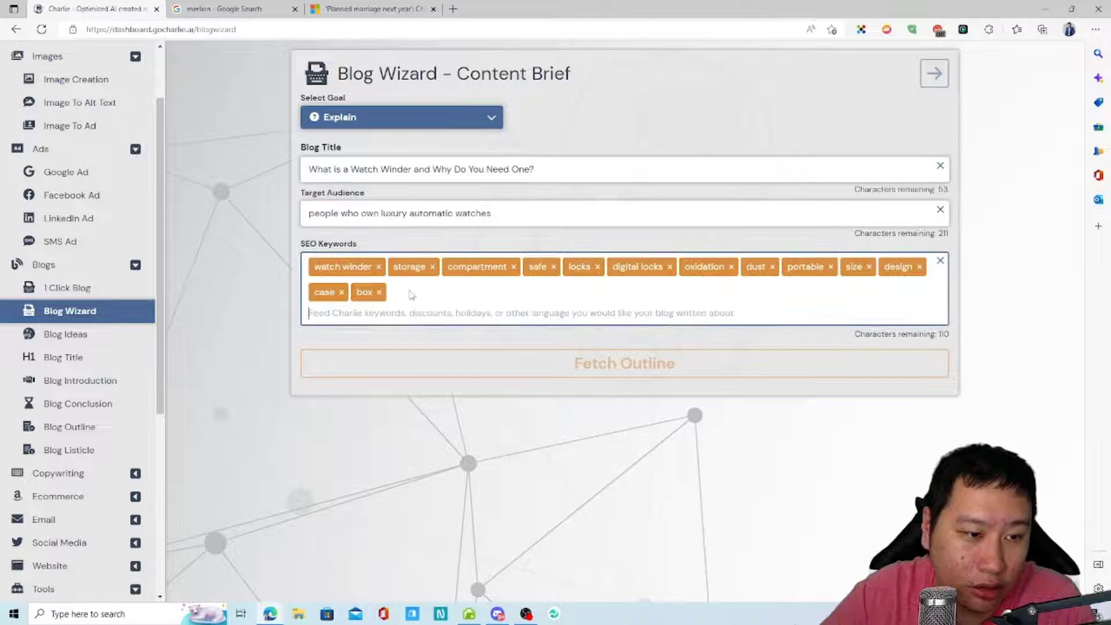
Remove all SEO keywords from the content brief.
key(BackSpace)
key(BackSpace)
key(BackSpace)
key(BackSpace)
key(BackSpace)
key(BackSpace)
key(BackSpace)
key(BackSpace)
key(BackSpace)
key(BackSpace)
key(BackSpace)
key(BackSpace)
key(BackSpace)
click(523, 218)
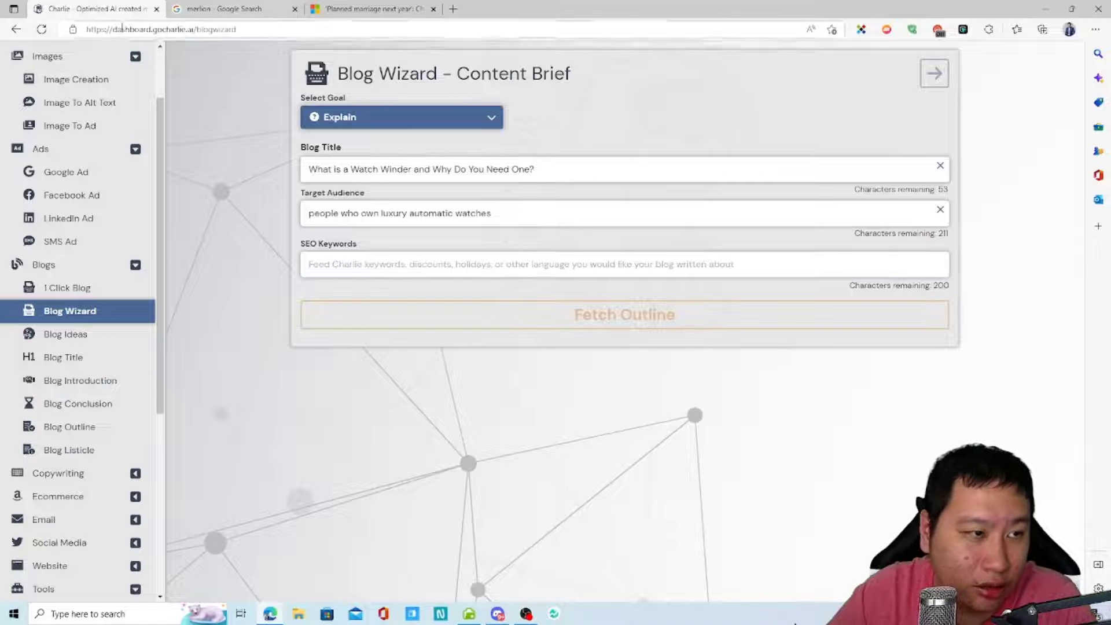
Restart with a blank brief, entering "What is a Watch Winder and Why Do You Need One?" as the title and "People" as the target audience.
click(562, 177)
key(ctrl+a)
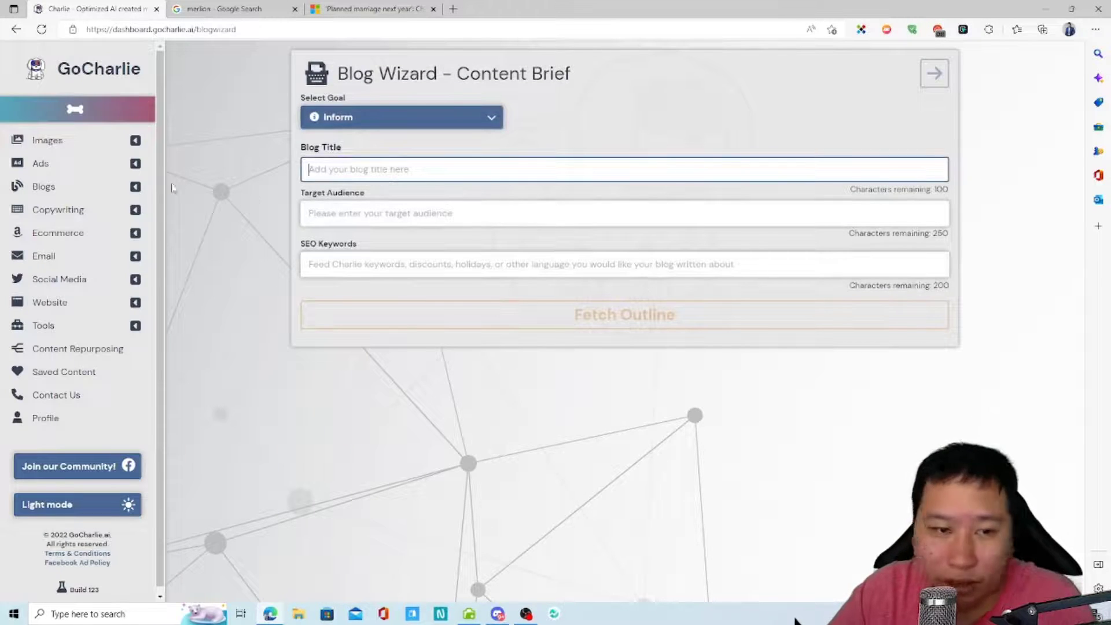
text(What is a Watch Winder and Why Do You Need One?)
click(482, 213)
text(People)
Add "watch winder" as an SEO keyword in the new brief.
click(519, 275)
text(watch winder)
key(Return)
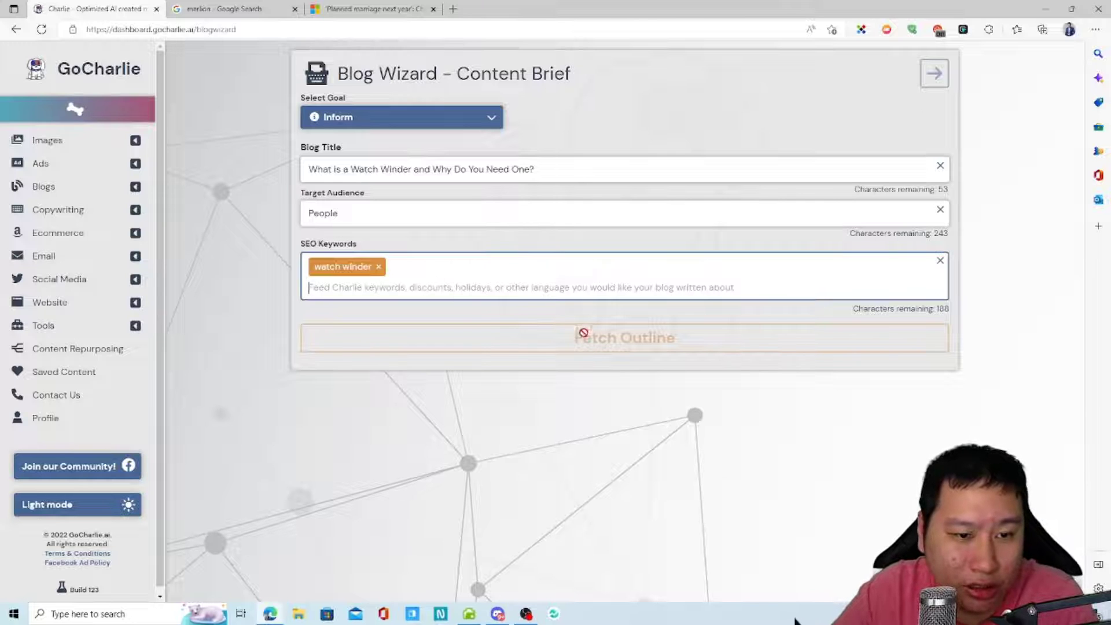
text(s)
key(BackSpace)
text(s)
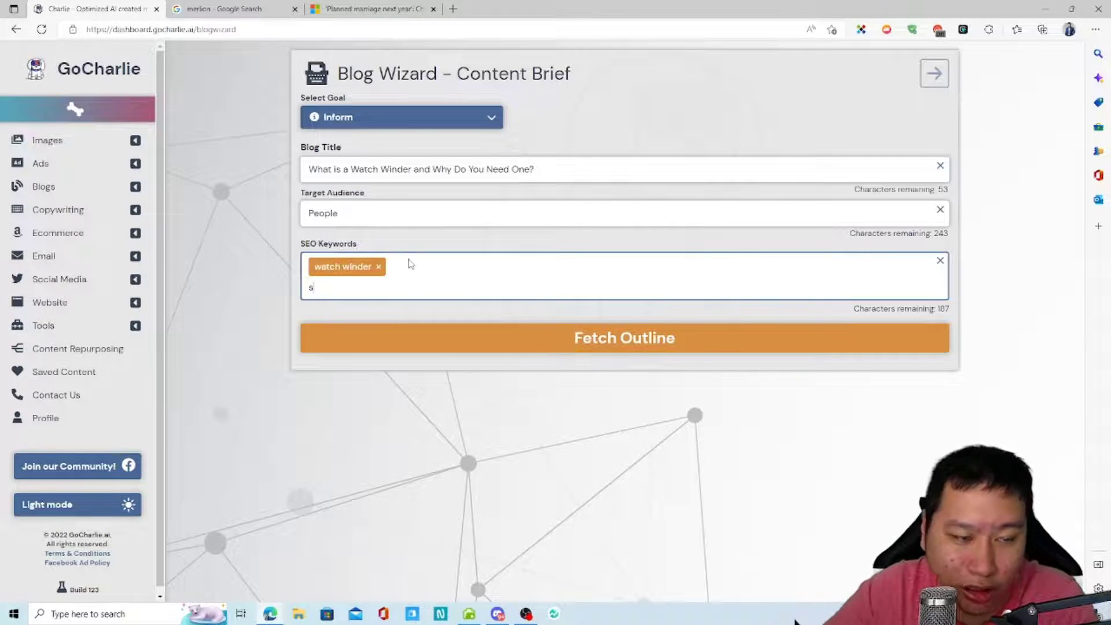
key(BackSpace)
Complete the target audience as "People who own automatic luxury watches".
click(446, 207)
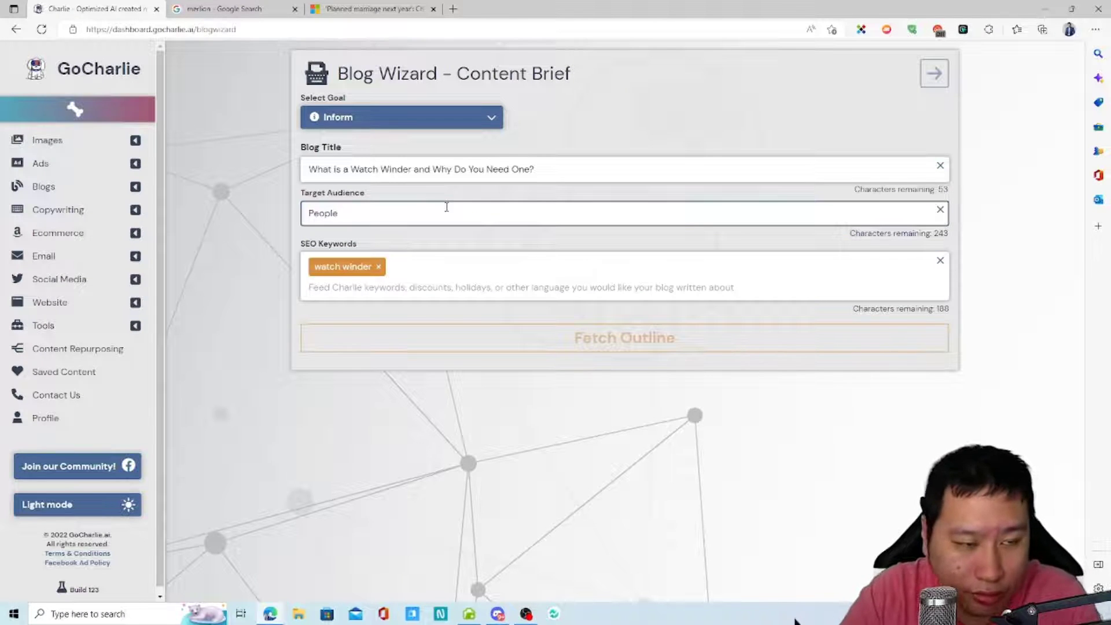
text(who own)
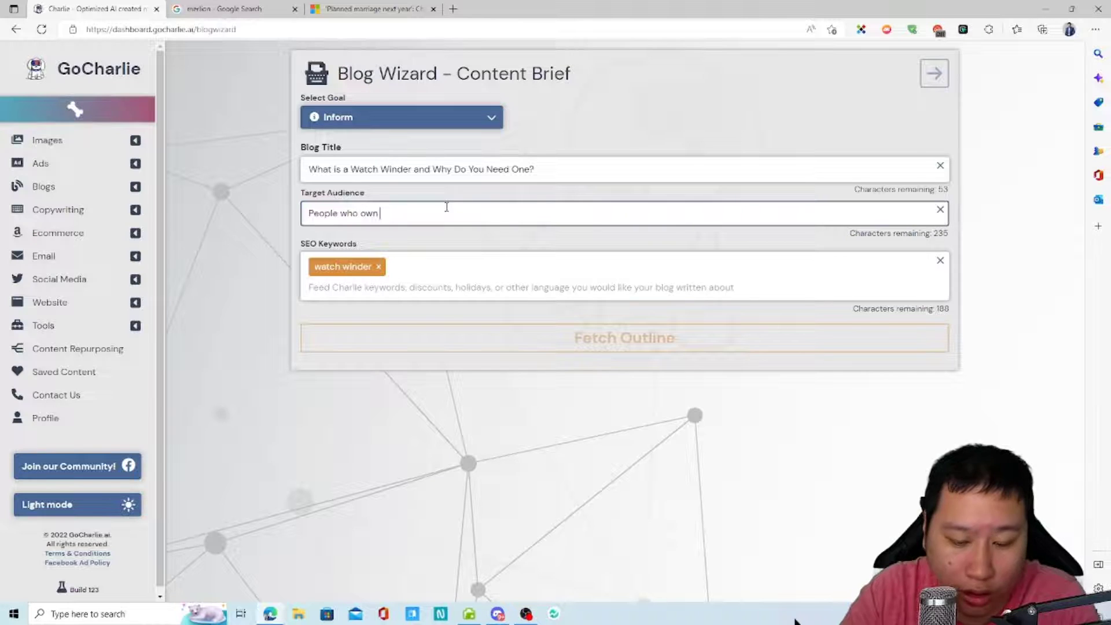
text( automatic w)
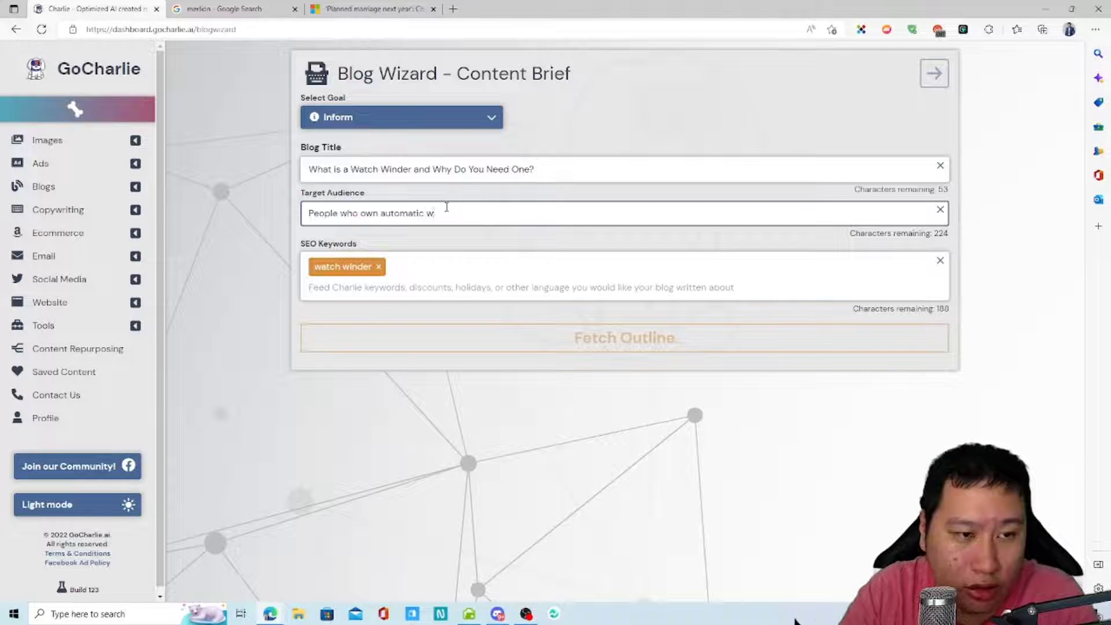
text(uxury watches)
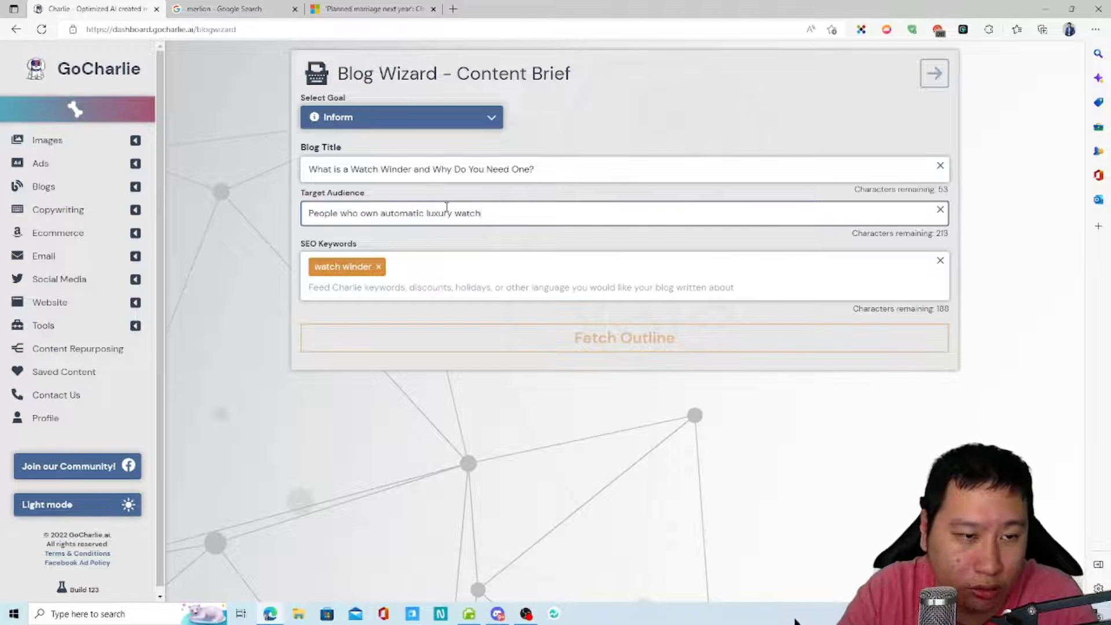
key(Tab)
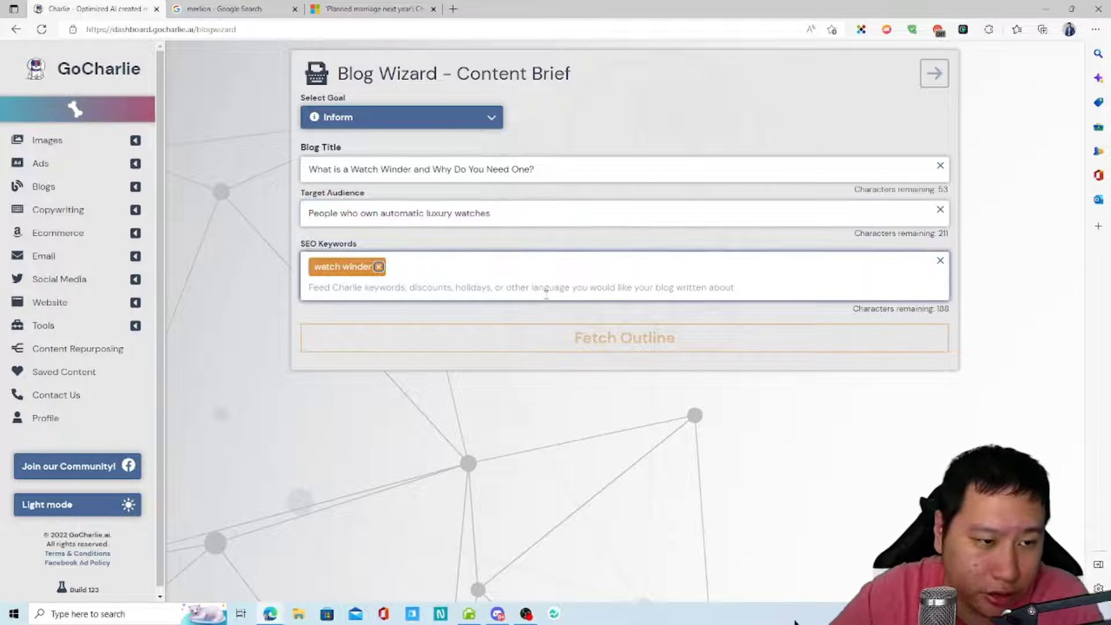
Add the SEO keywords "case", "box", "oxidation" and "dust".
click(542, 292)
text(case)
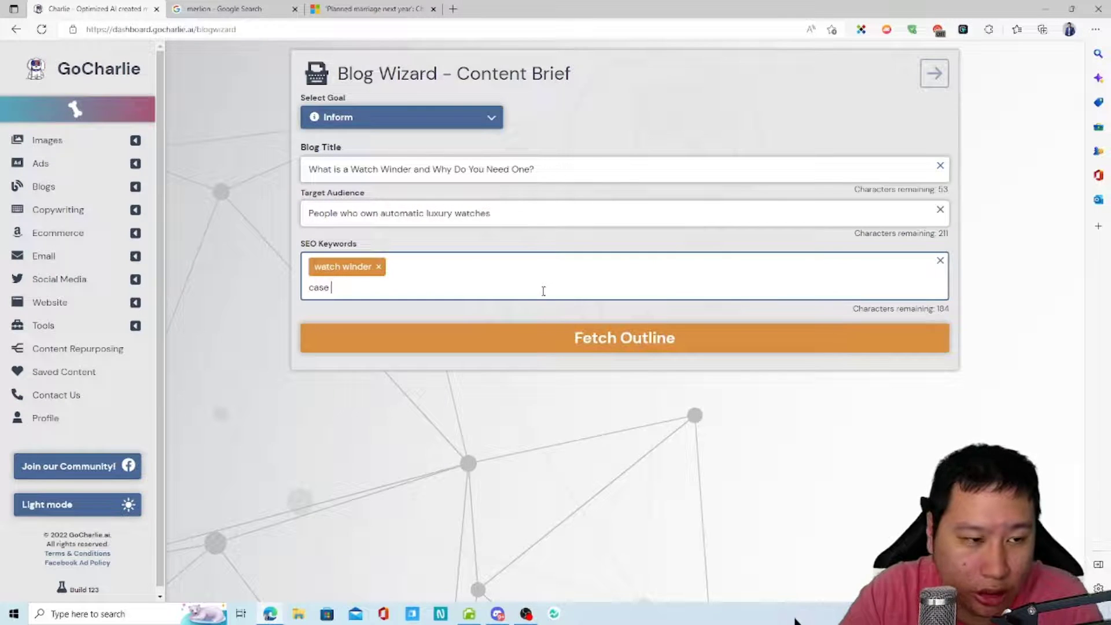
key(Return)
text(box)
key(Return)
text(oxid)
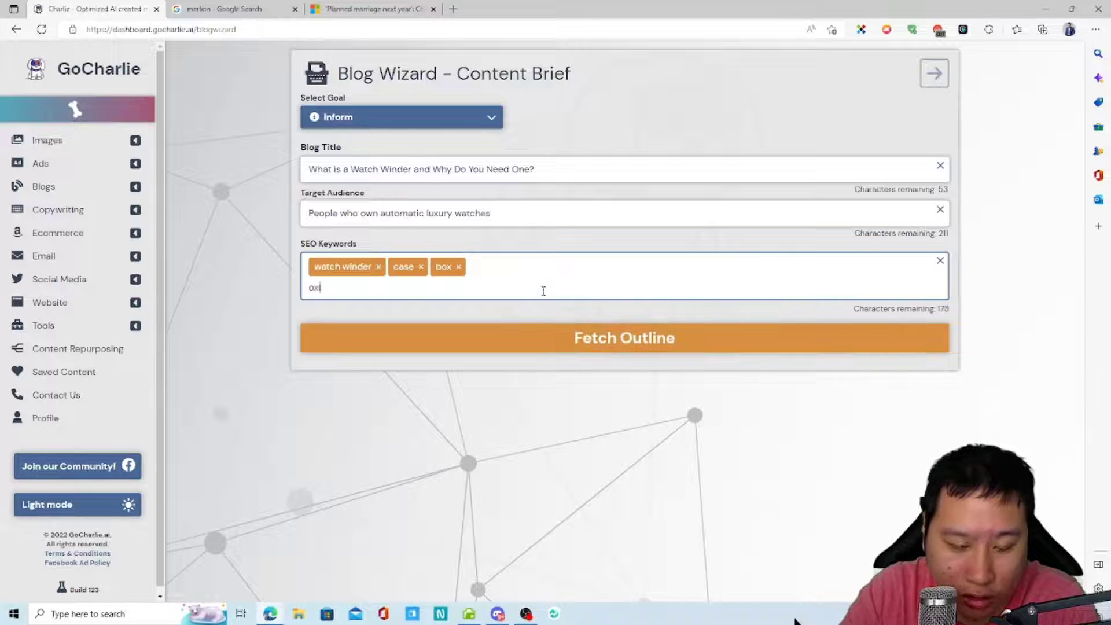
text(ation)
key(Return)
text(dust)
key(Return)
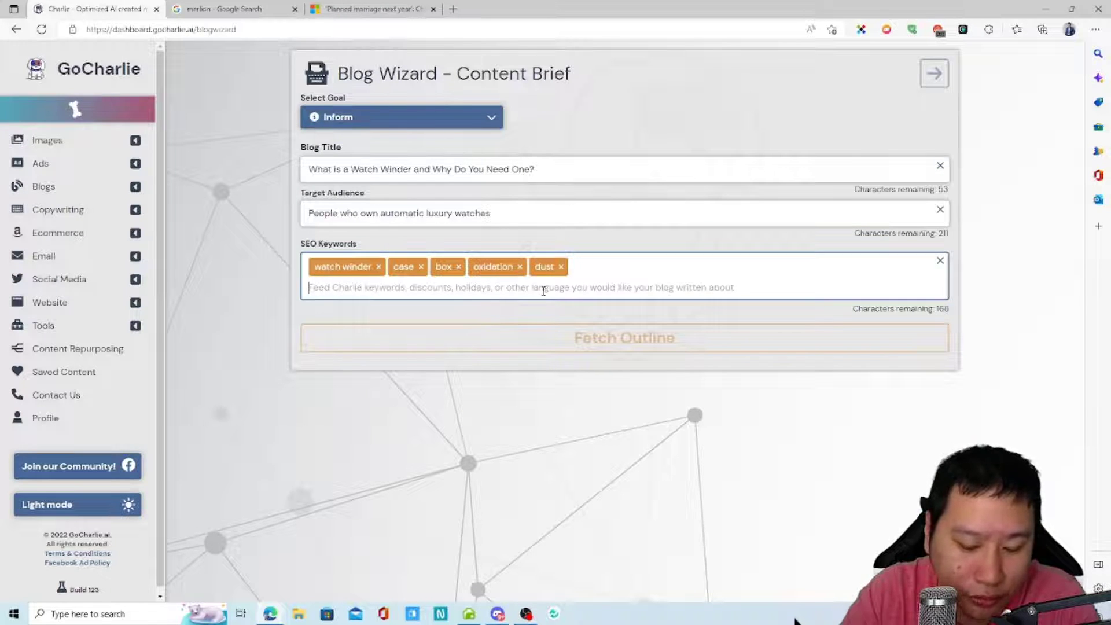
Add the SEO keywords "winding", "storage", "compartment" and "portable".
text(winding)
key(Return)
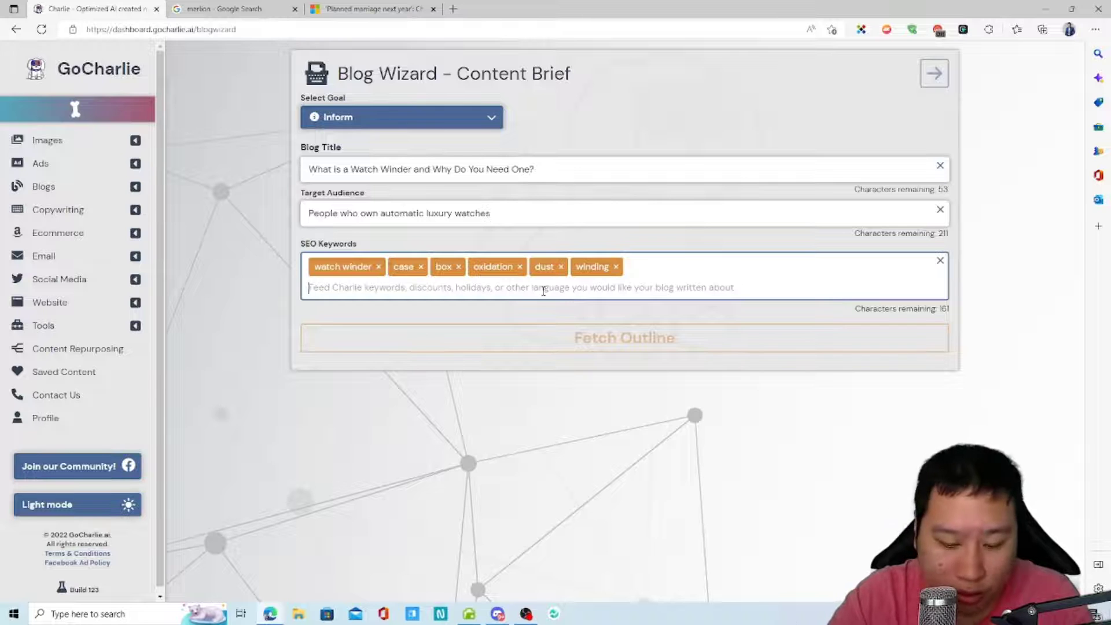
text(storage)
key(Return)
text(compartm)
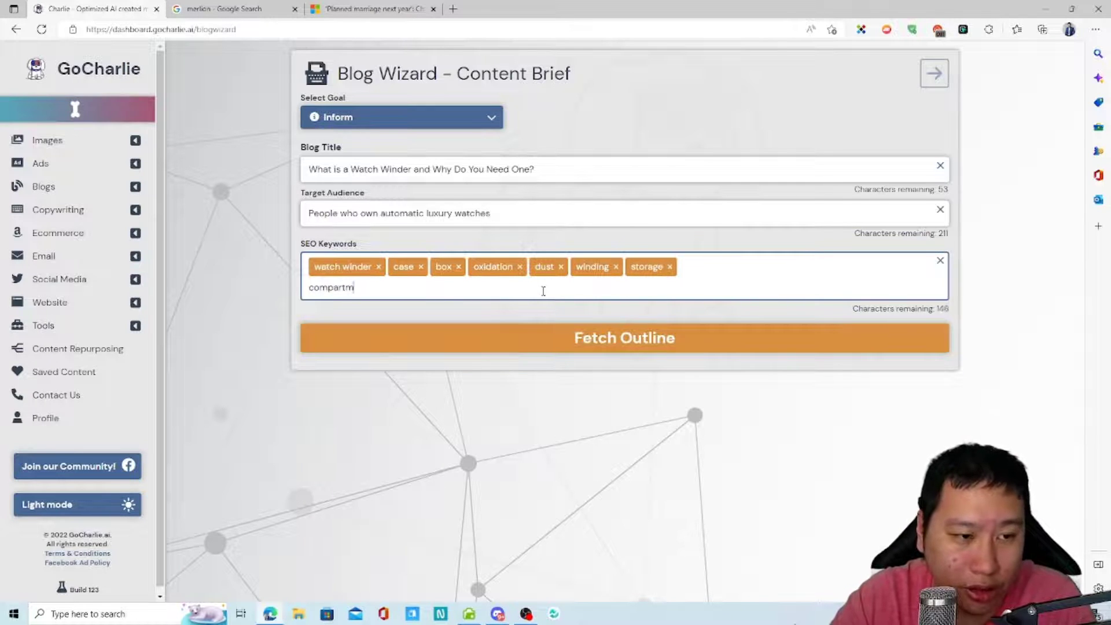
text(ent)
key(Return)
text(portable)
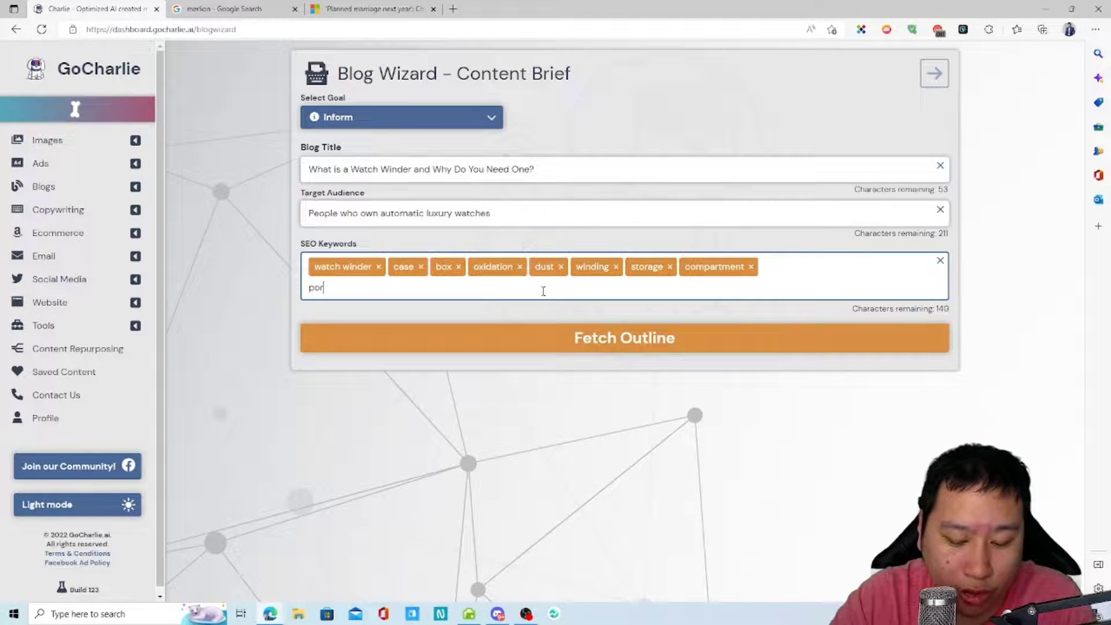
key(Return)
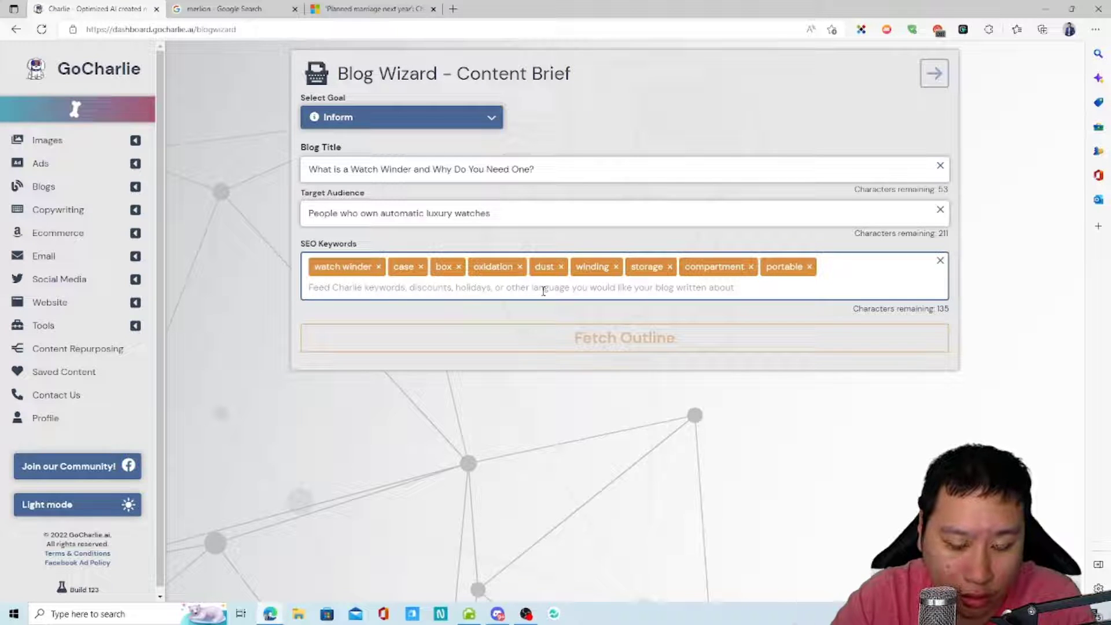
Enter "locks" and "digital locks" as the last SEO keywords and fetch the blog outline.
text(loss)
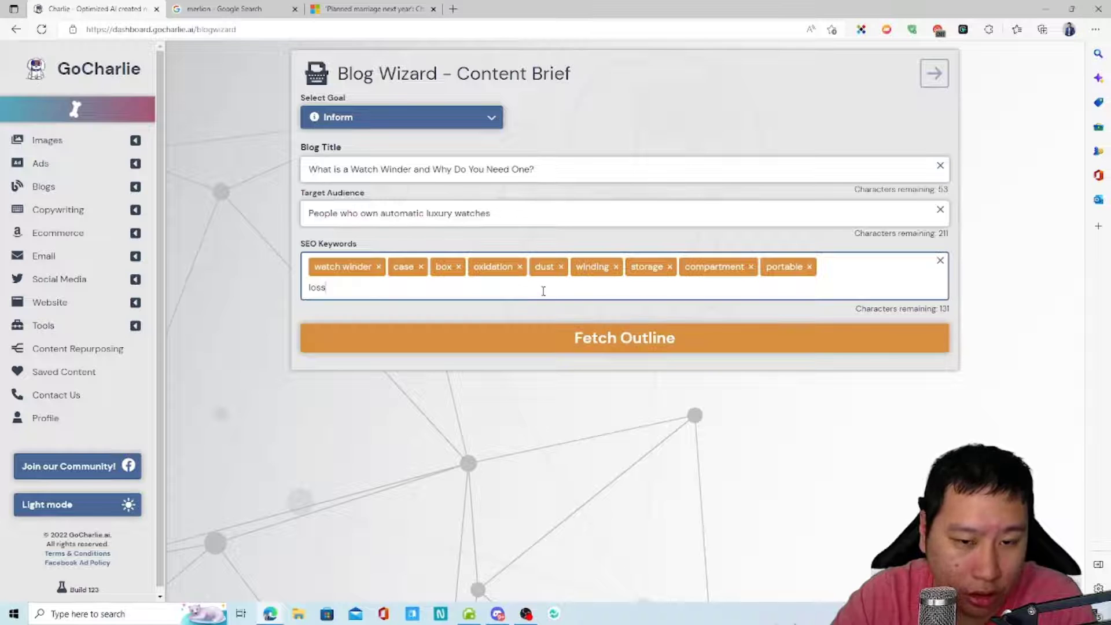
key(BackSpace)
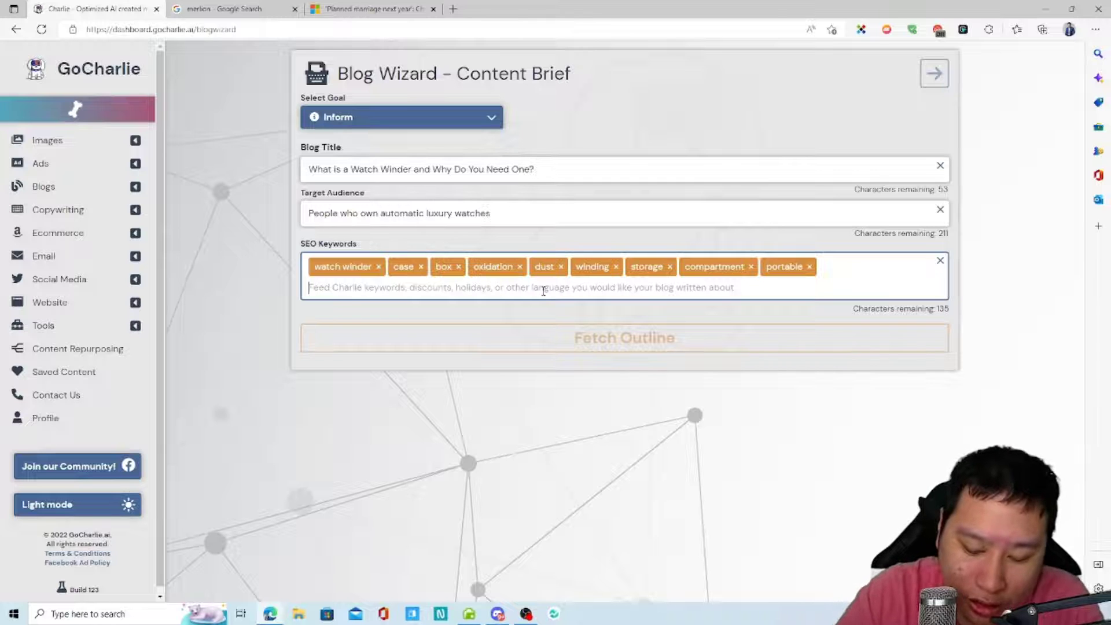
text(locks)
key(Return)
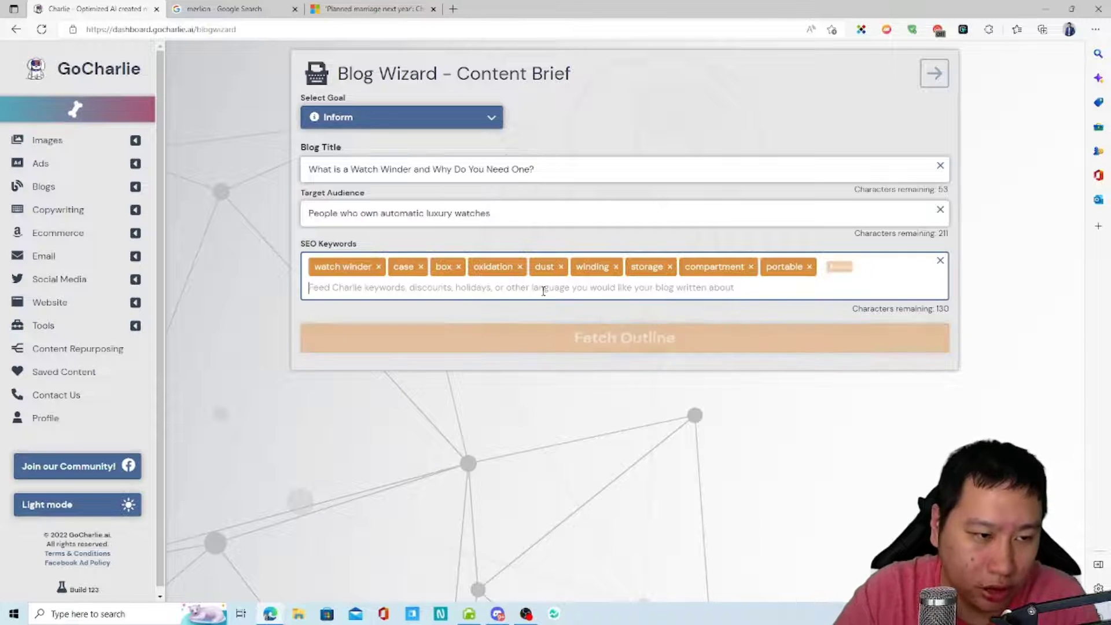
text(digital locks)
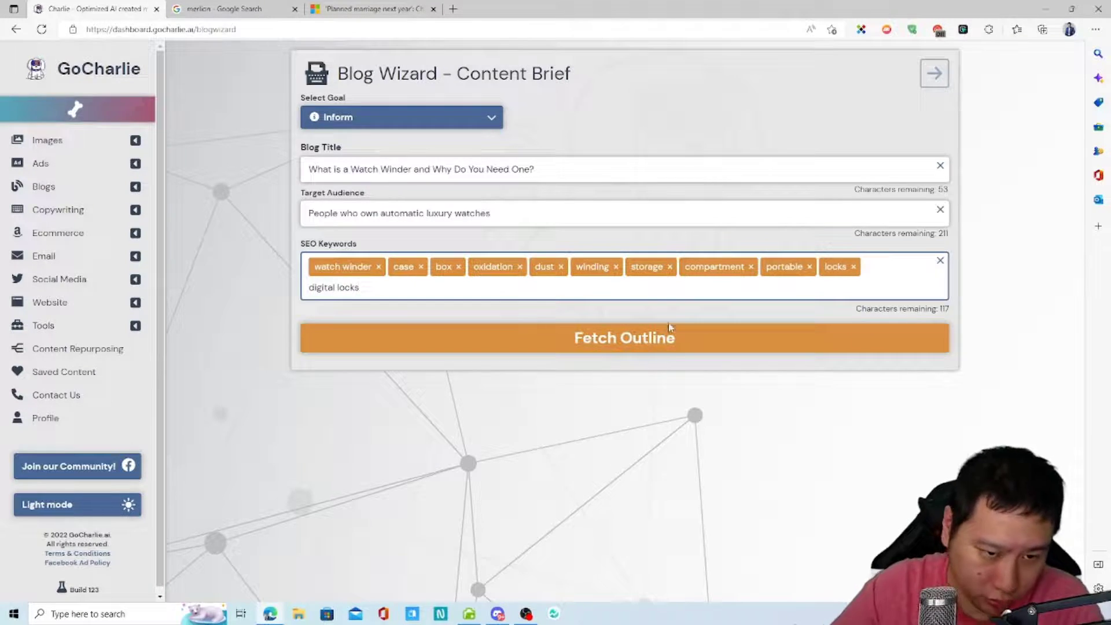
click(669, 326)
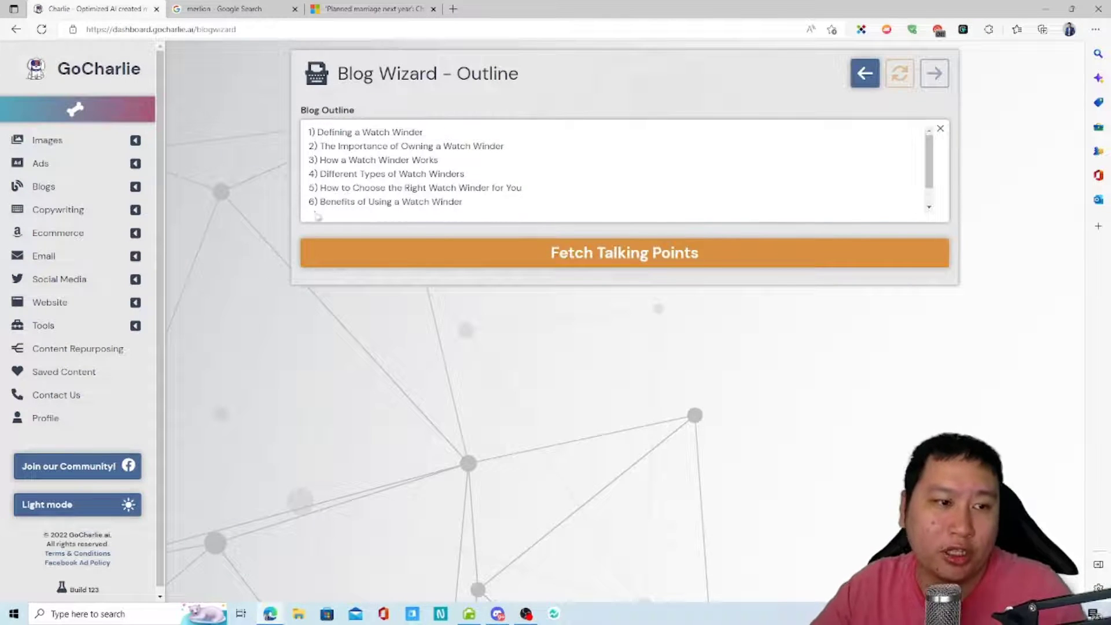
Review the section headings of the generated blog outline through to the end of the list.
click(371, 219)
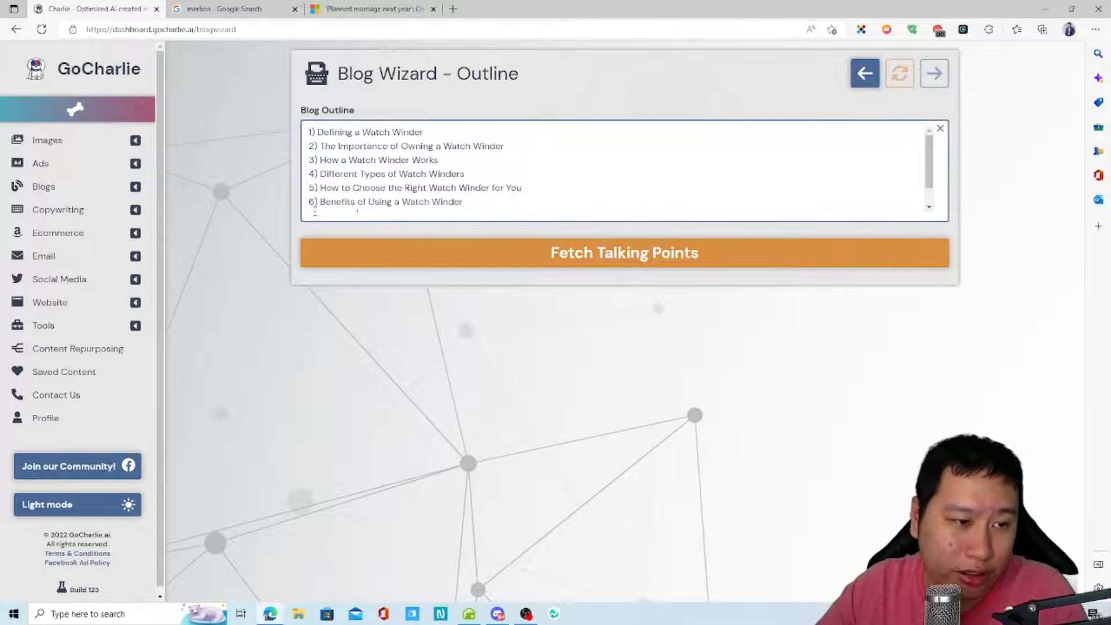
scroll(327, 212, down, 1)
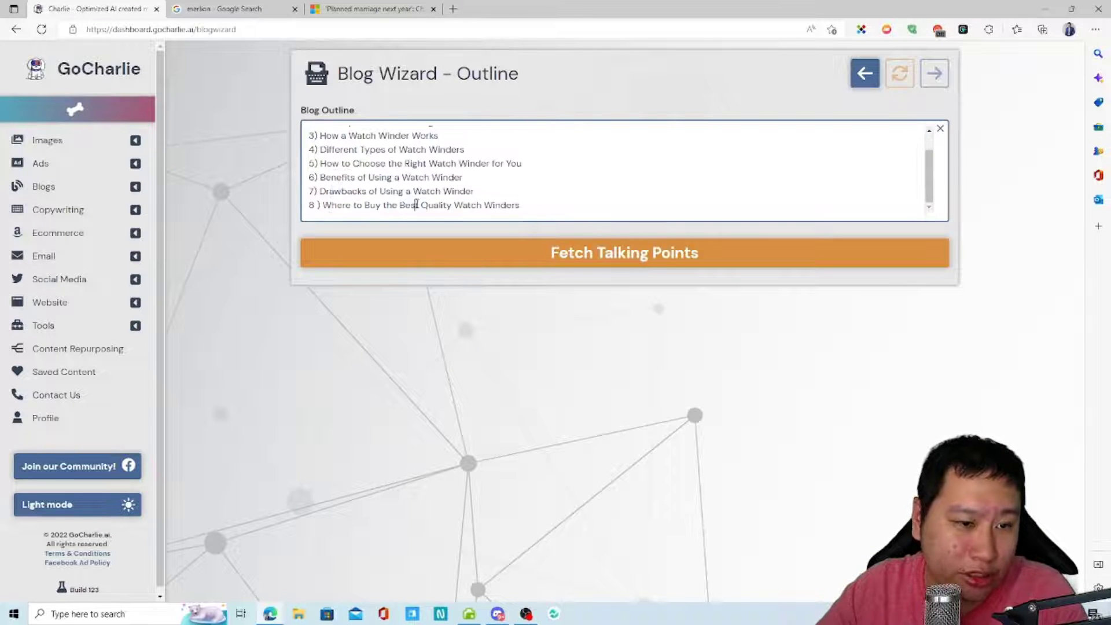
scroll(374, 164, up, 1)
drag(332, 134, 395, 161)
click(395, 161)
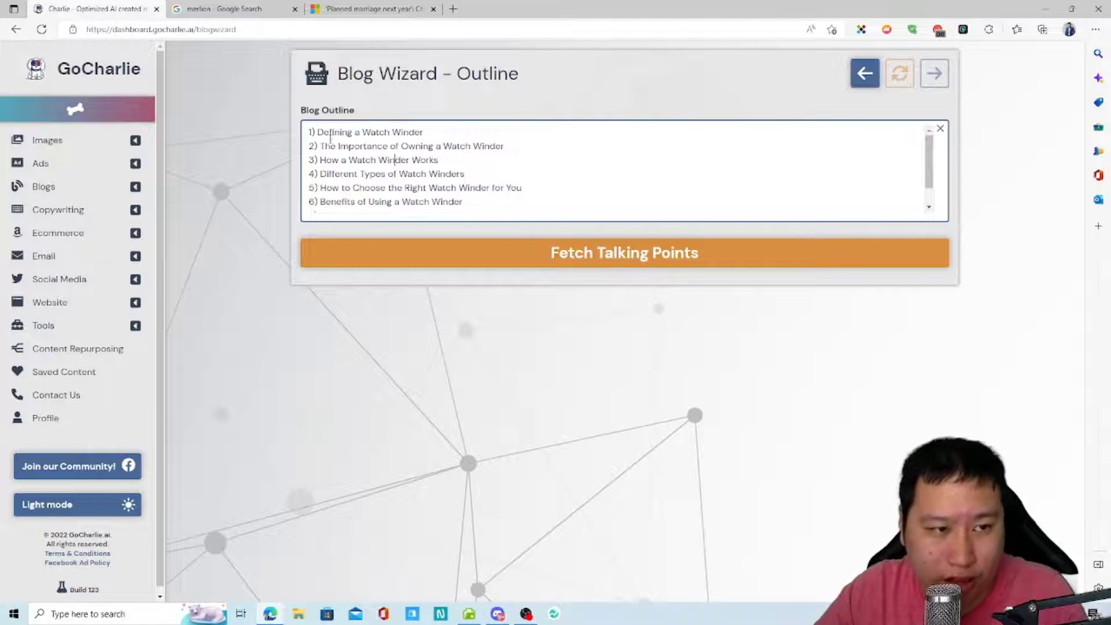
drag(334, 147, 451, 147)
click(452, 145)
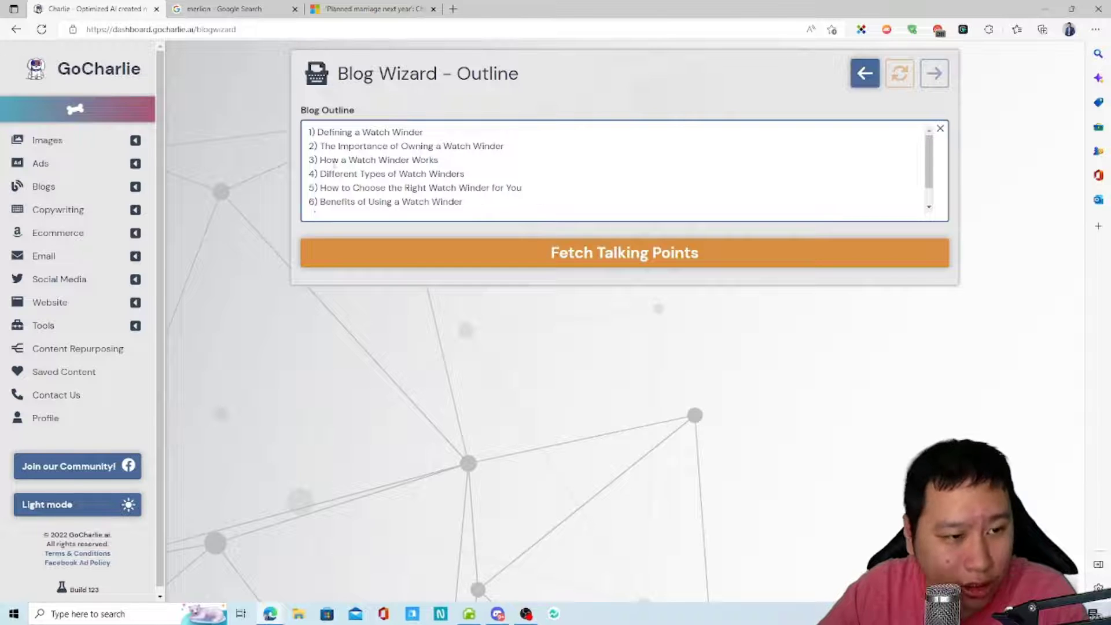
Check the last headings of the blog outline and fetch the talking points for it.
drag(370, 188, 462, 189)
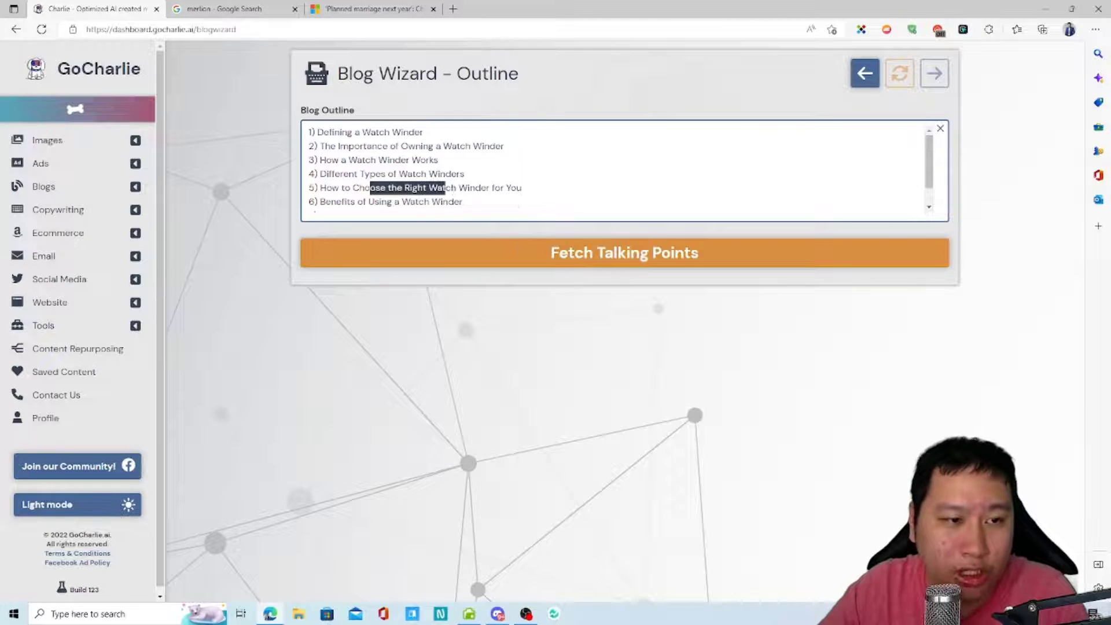
scroll(362, 186, down, 1)
drag(325, 191, 407, 191)
click(426, 192)
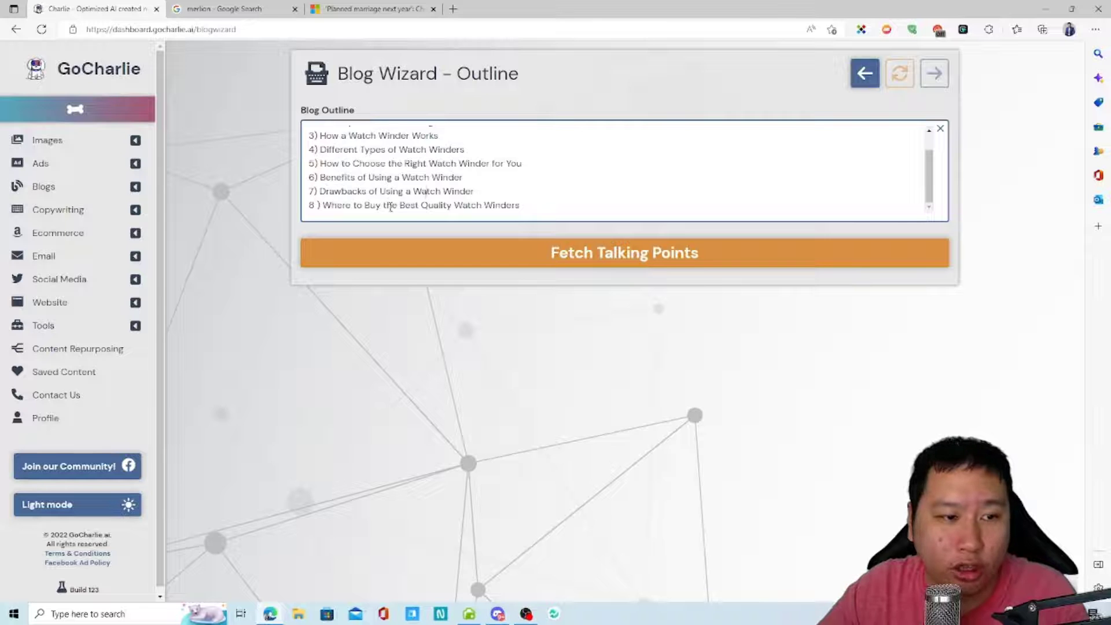
click(544, 249)
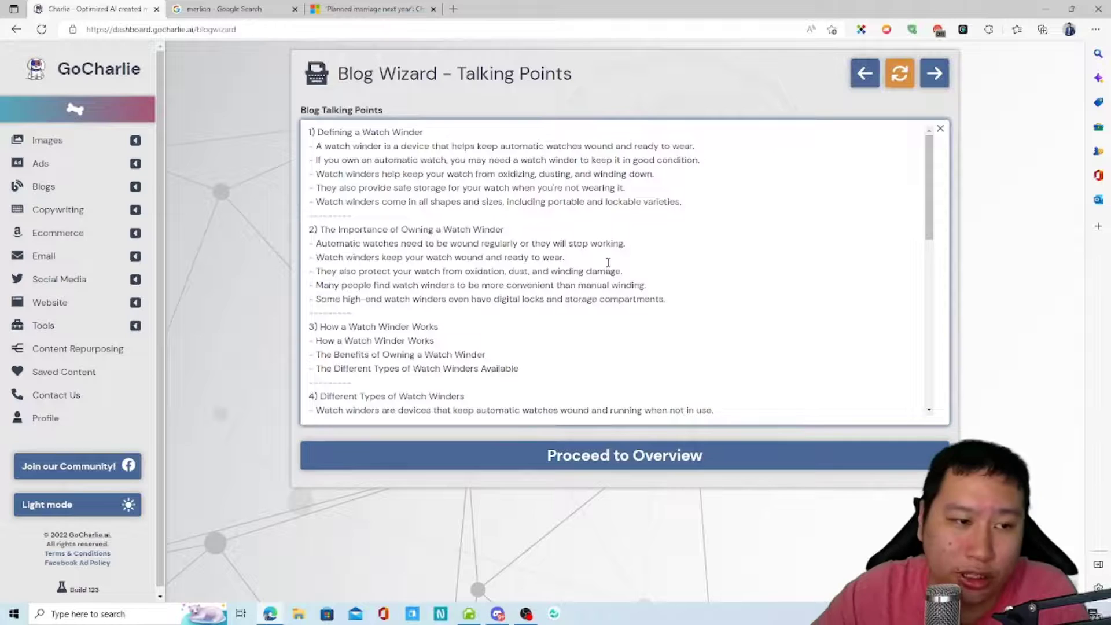
Review the generated talking points for every outline section and proceed to the blog overview.
scroll(608, 263, down, 5)
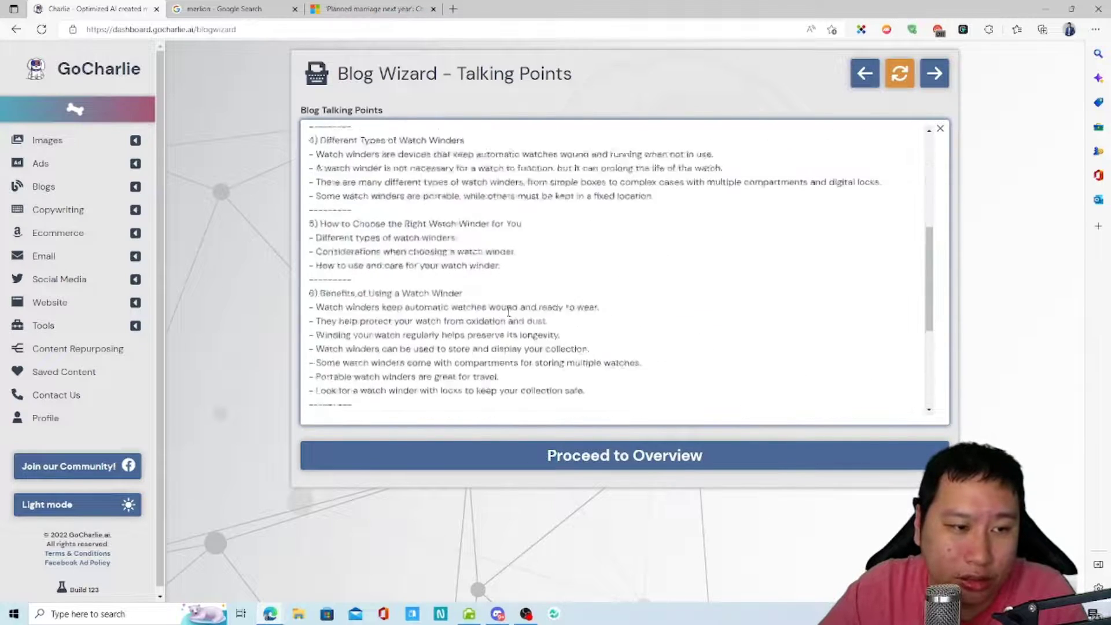
scroll(508, 312, up, 5)
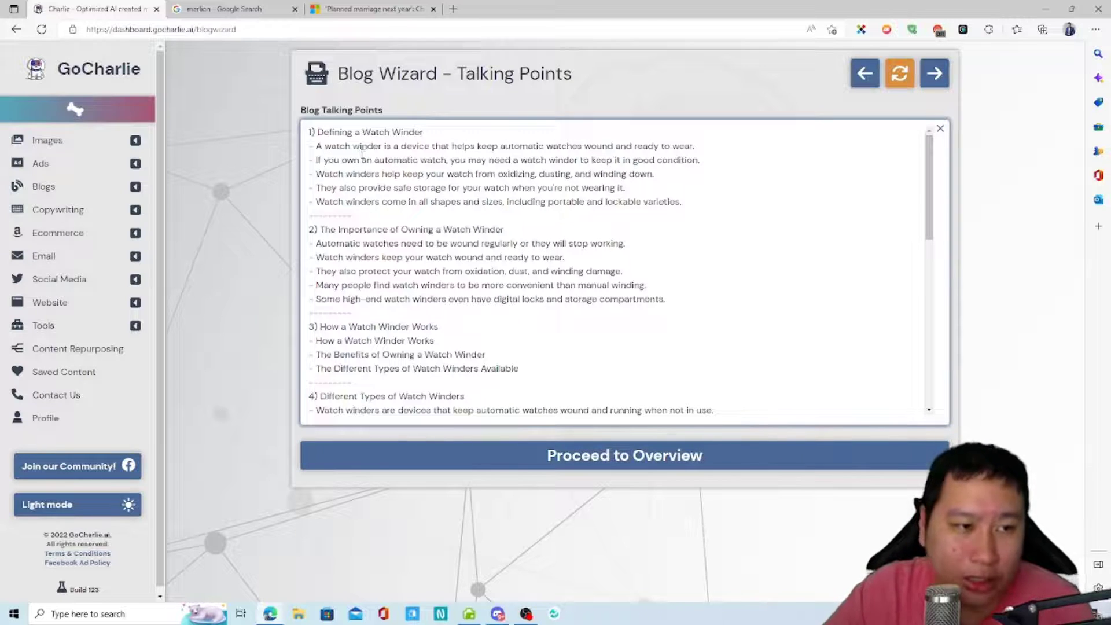
drag(318, 147, 622, 197)
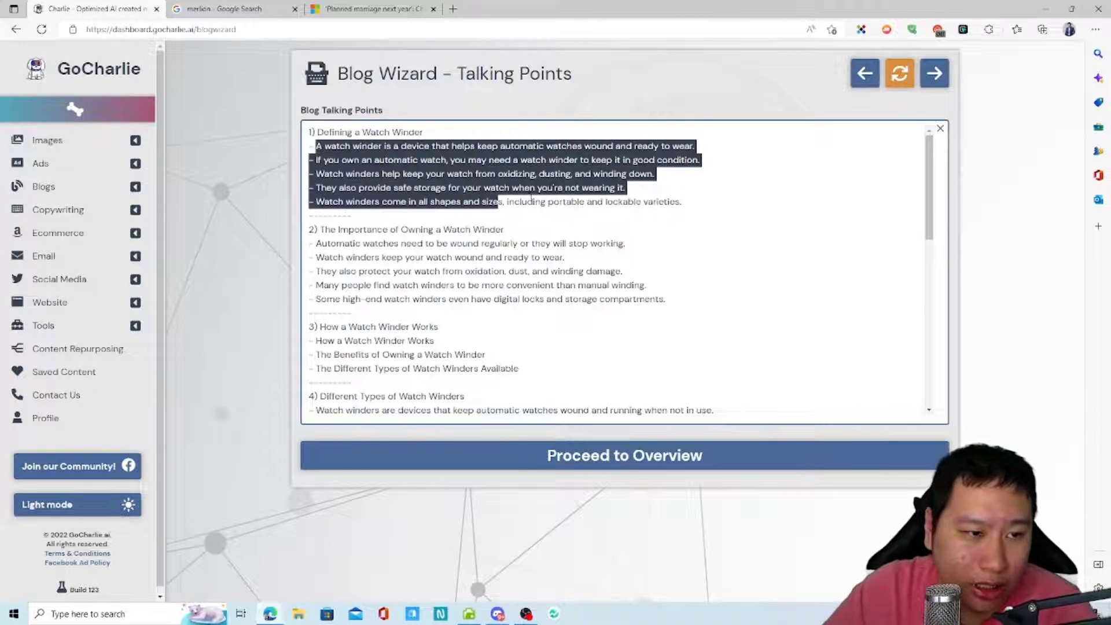
click(611, 219)
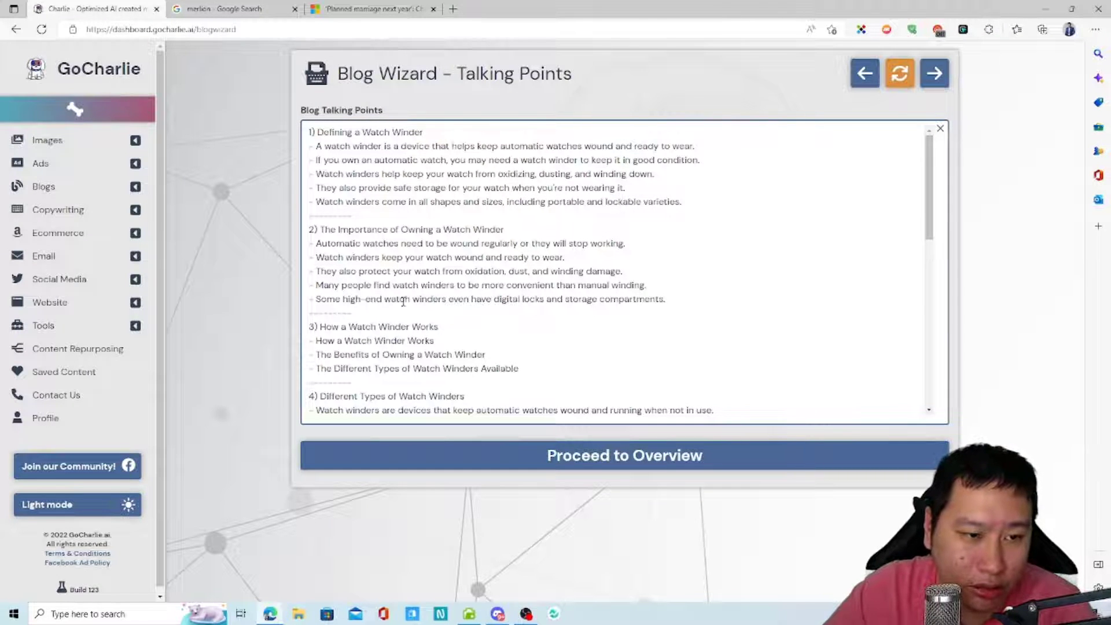
scroll(403, 301, down, 7)
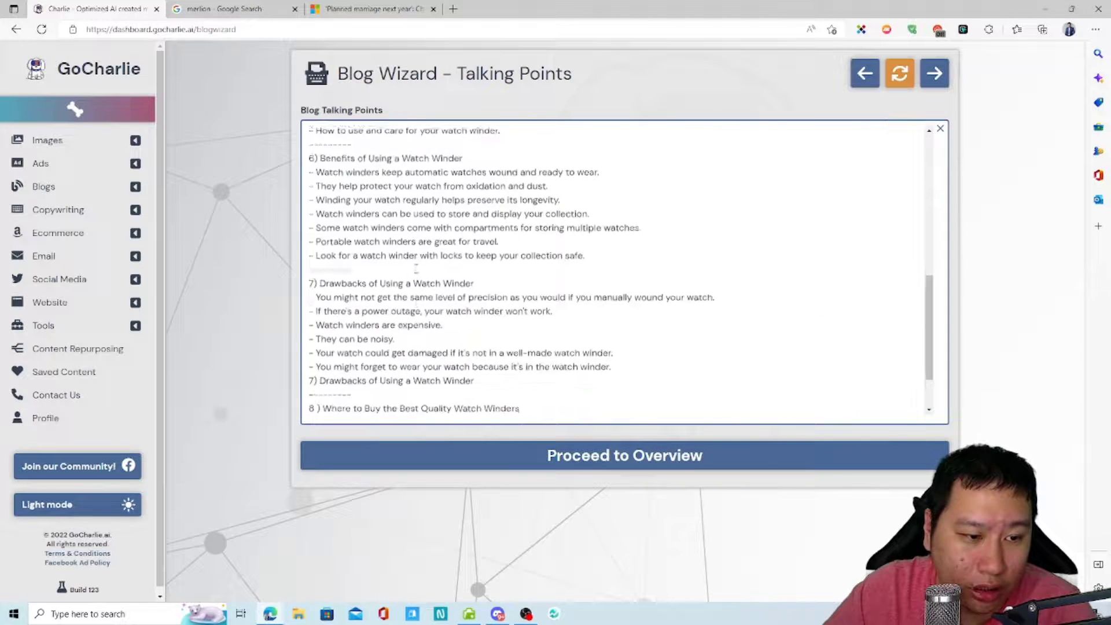
scroll(416, 269, down, 2)
click(647, 469)
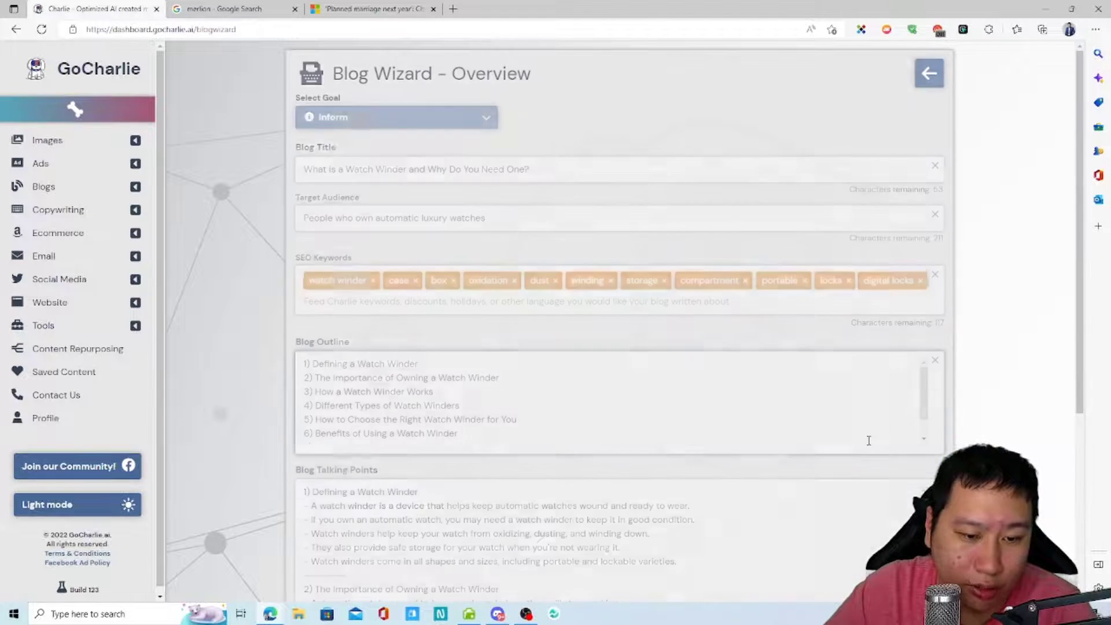
Check the keywords, outline and talking points in the overview, and fetch the full blog.
scroll(523, 386, down, 6)
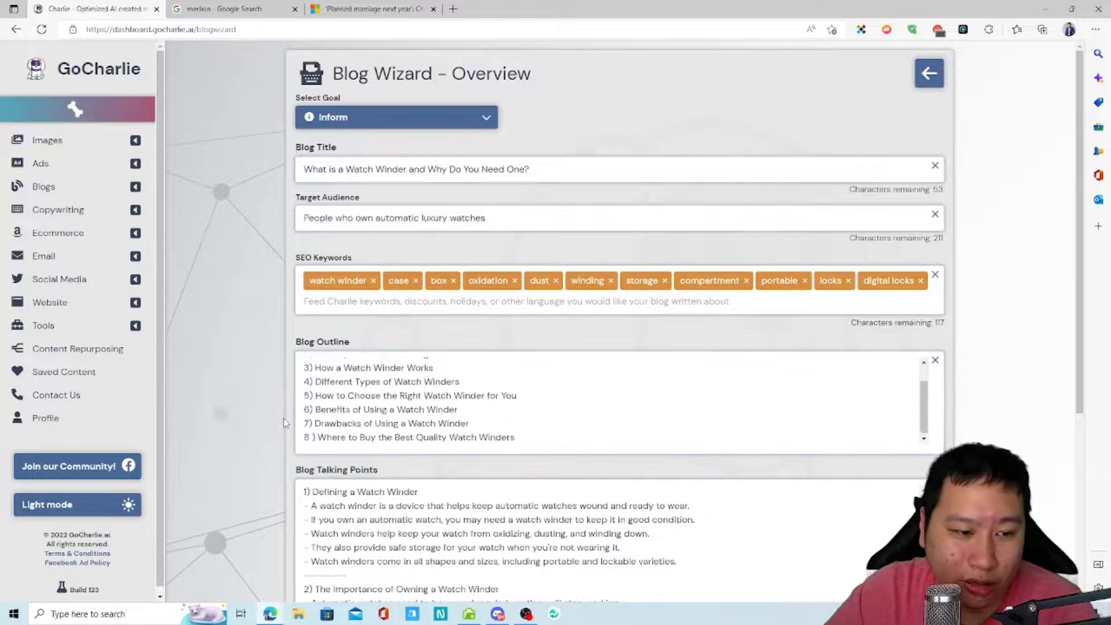
scroll(412, 446, down, 5)
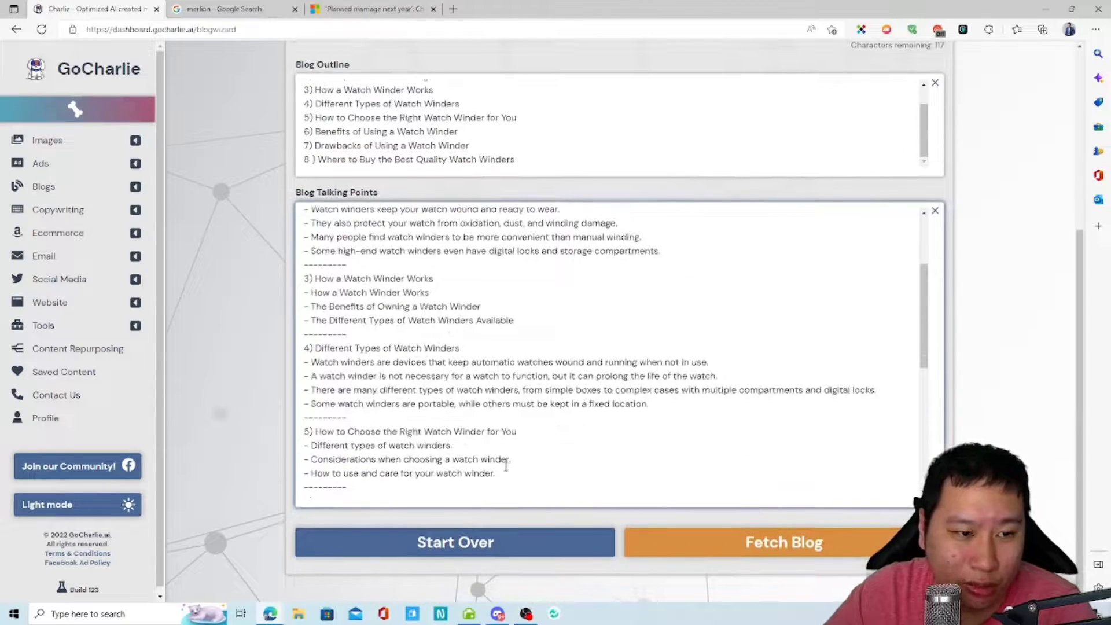
scroll(506, 466, up, 3)
scroll(255, 475, up, 4)
scroll(255, 476, down, 3)
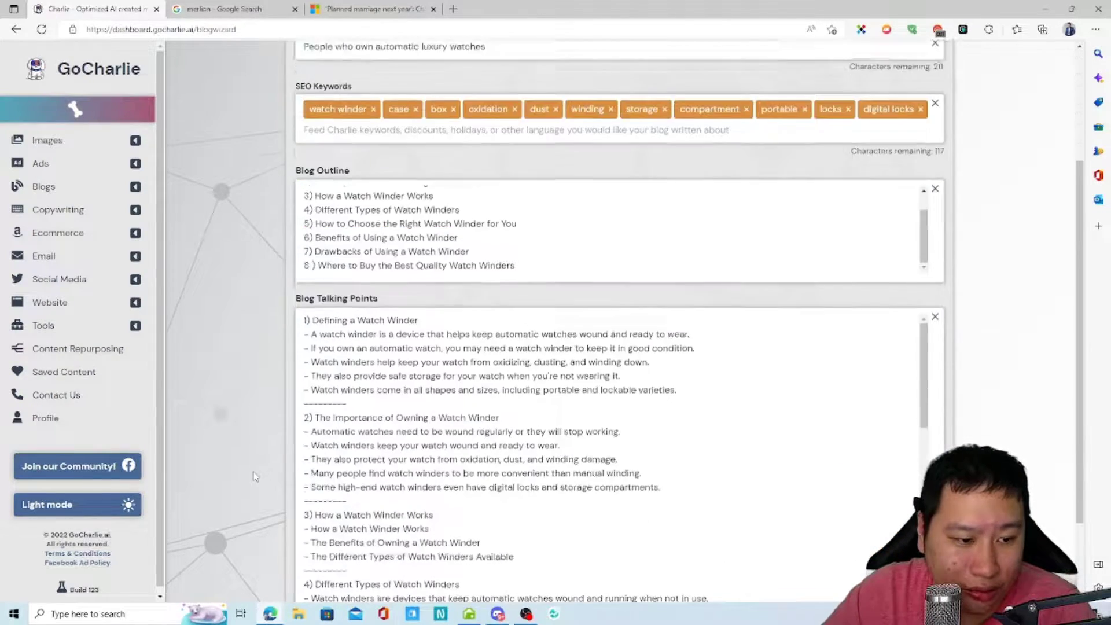
scroll(255, 475, down, 1)
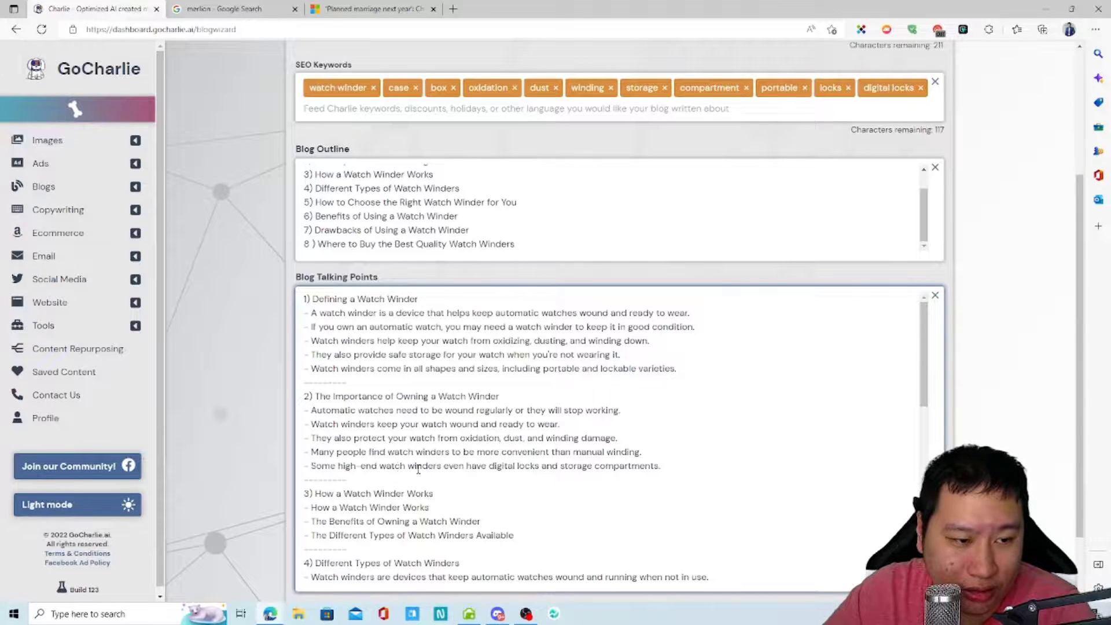
scroll(418, 470, down, 4)
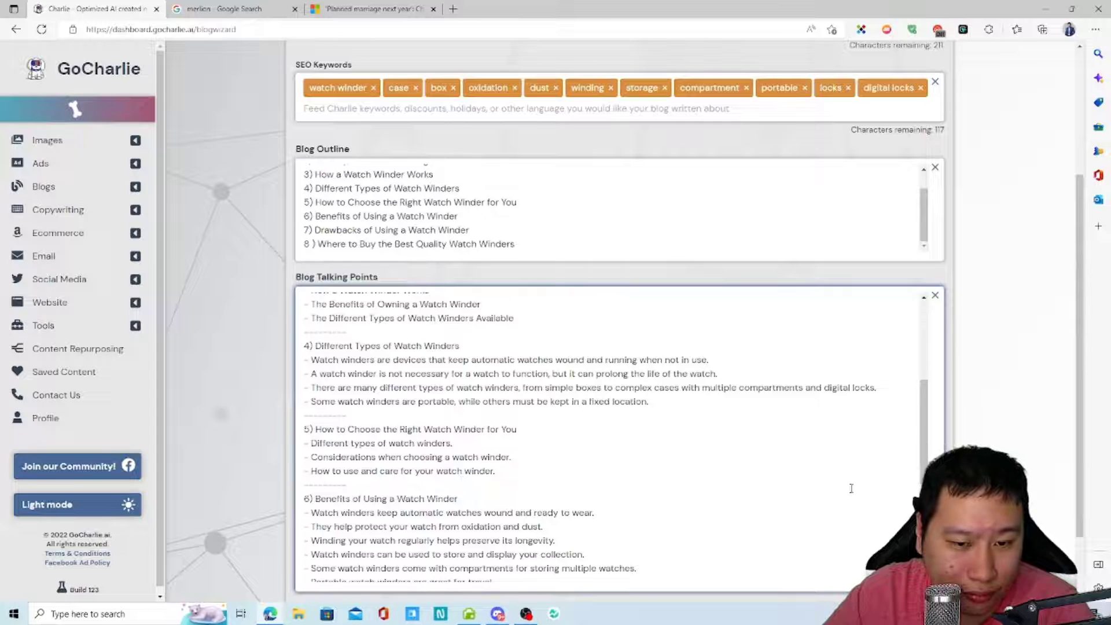
scroll(851, 487, down, 4)
scroll(259, 427, down, 2)
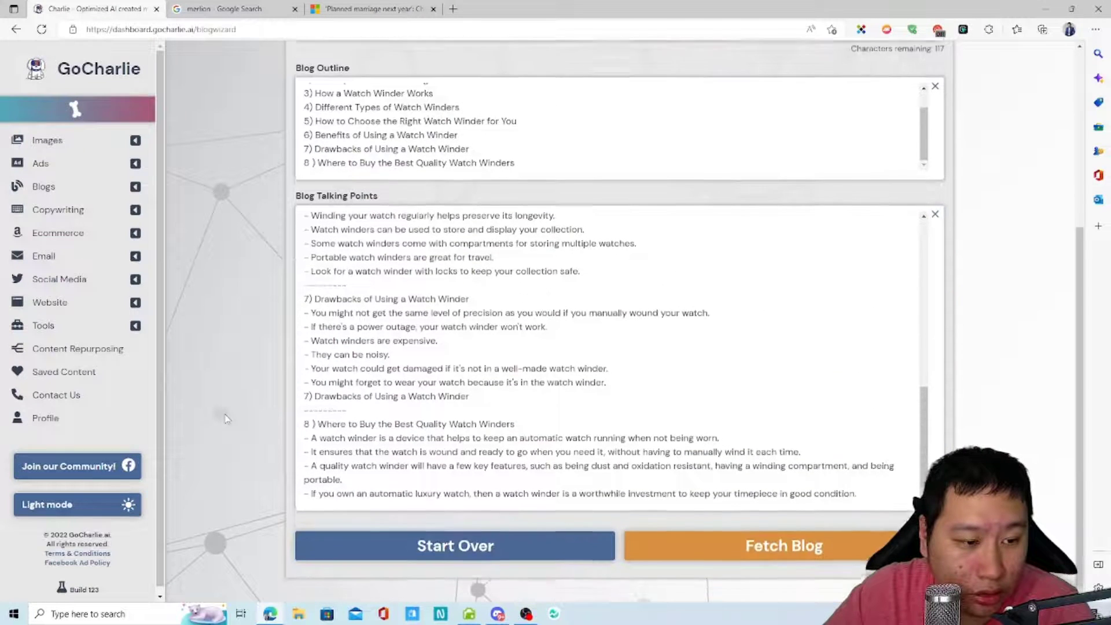
click(808, 549)
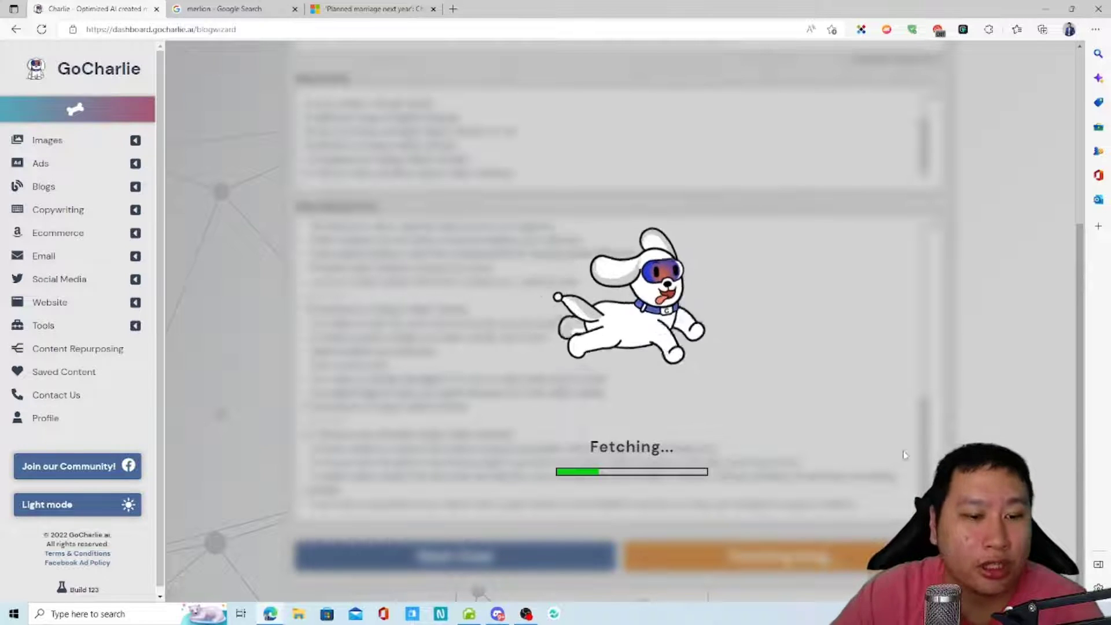
click(119, 187)
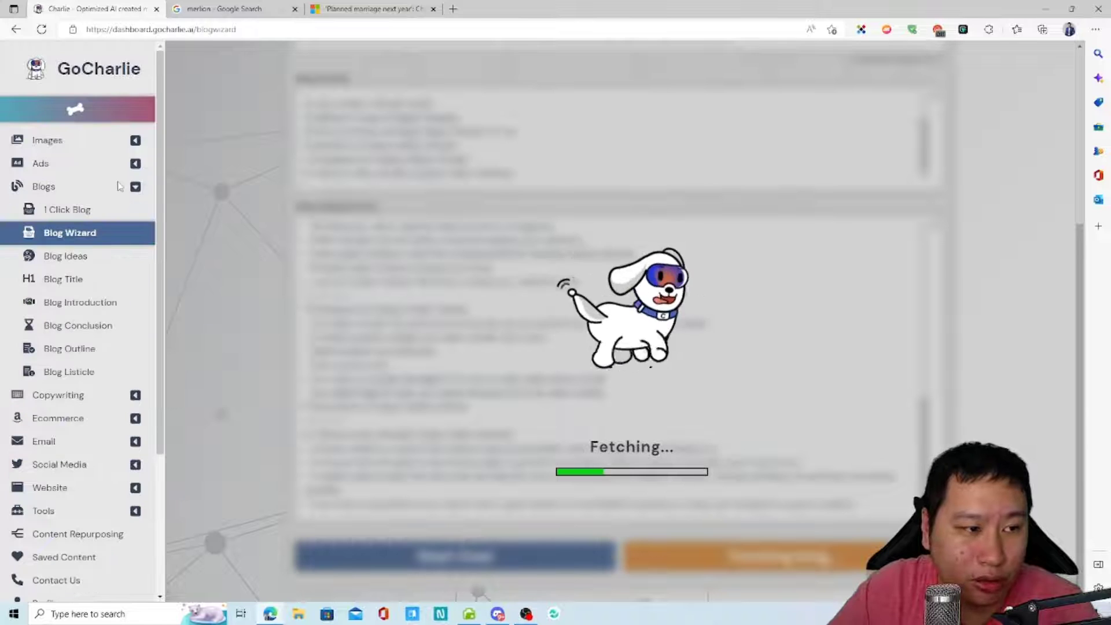
right_click(77, 263)
click(115, 271)
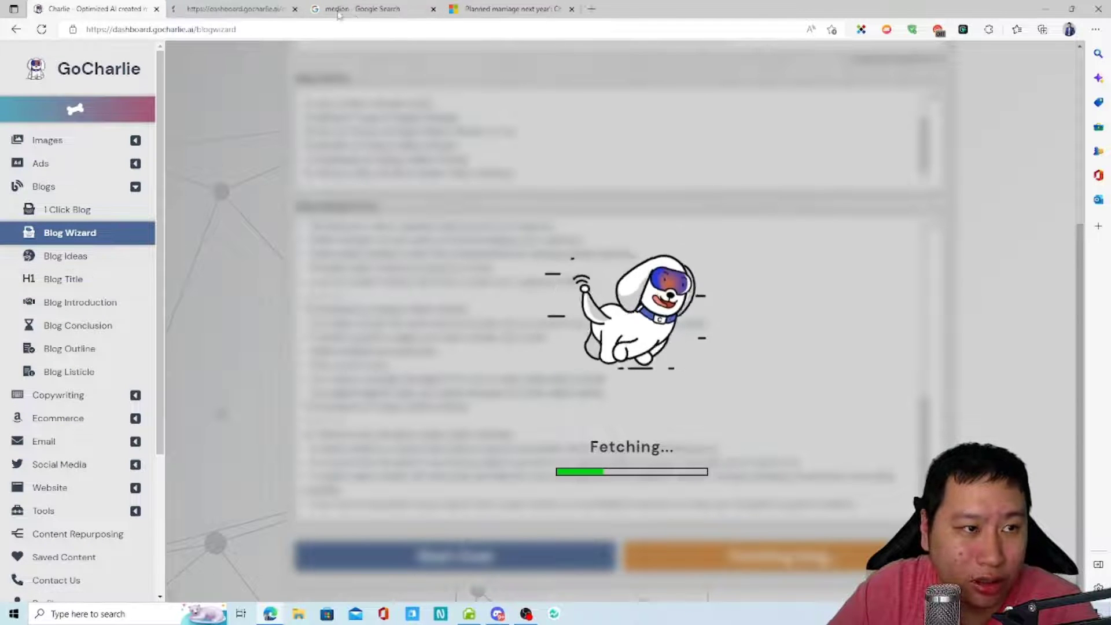
click(230, 6)
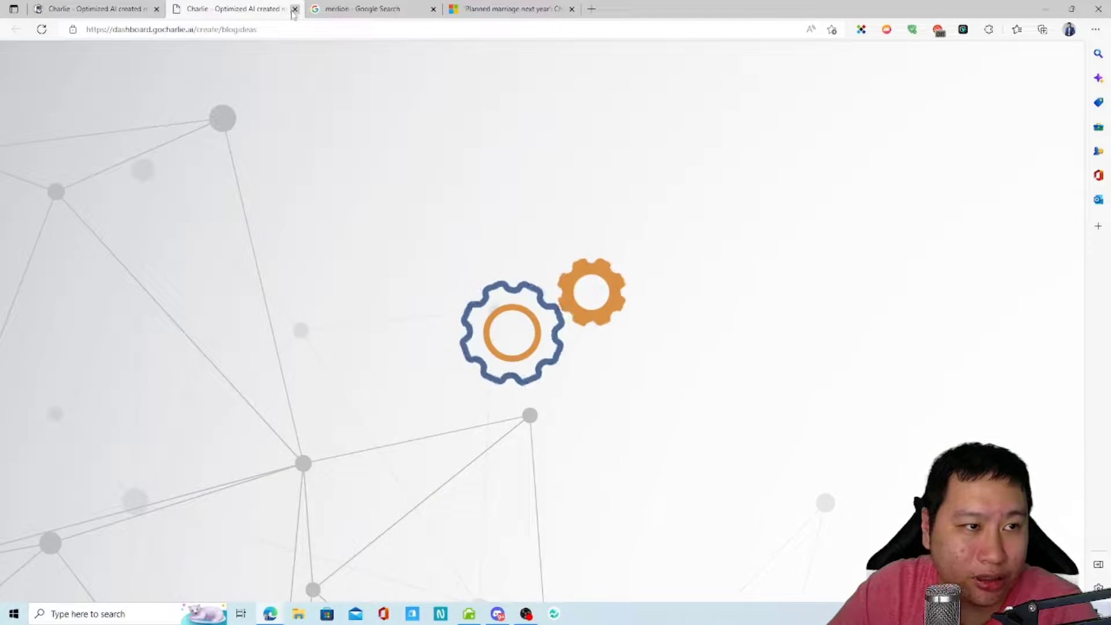
click(294, 9)
Expand the Copywriting and Ecommerce template categories and open the Product Description template in a new browser tab.
click(75, 395)
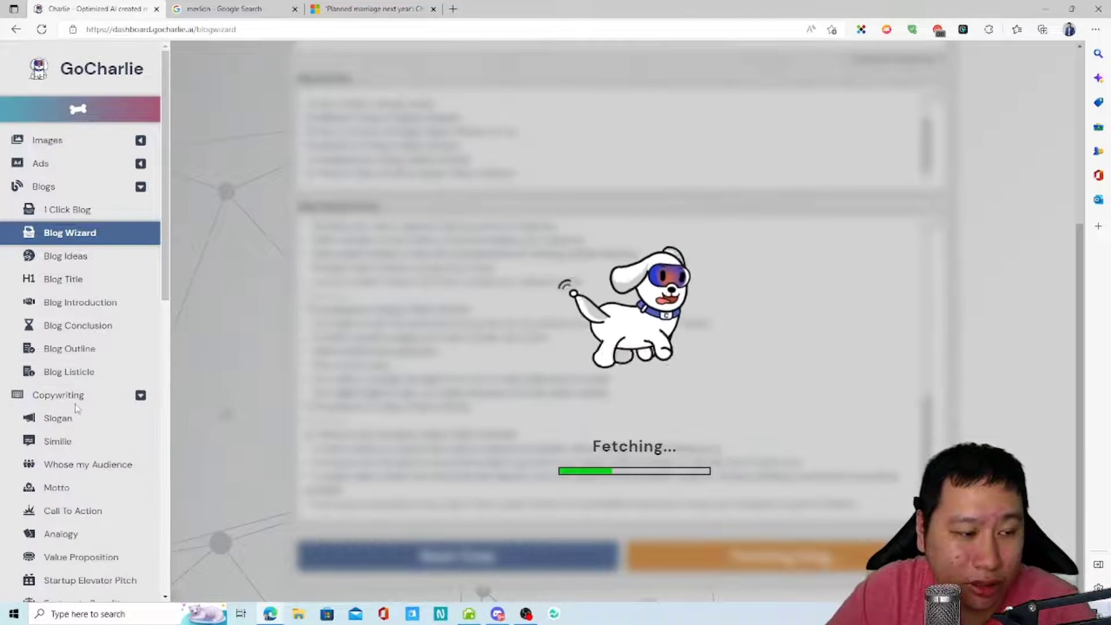
scroll(81, 401, down, 1)
scroll(82, 401, down, 12)
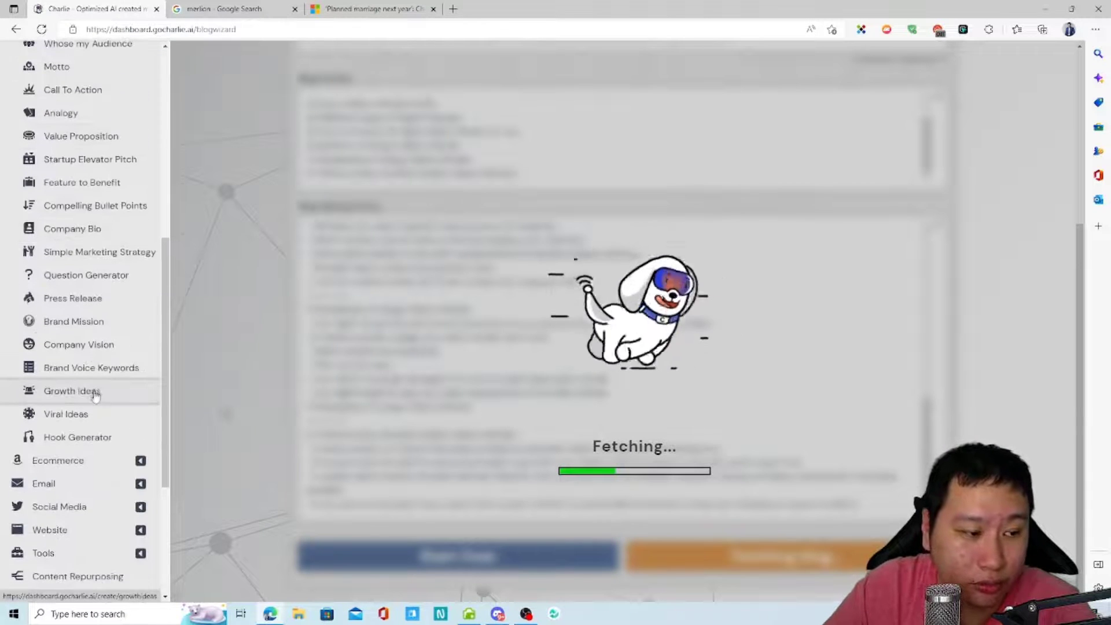
click(64, 461)
scroll(72, 445, down, 5)
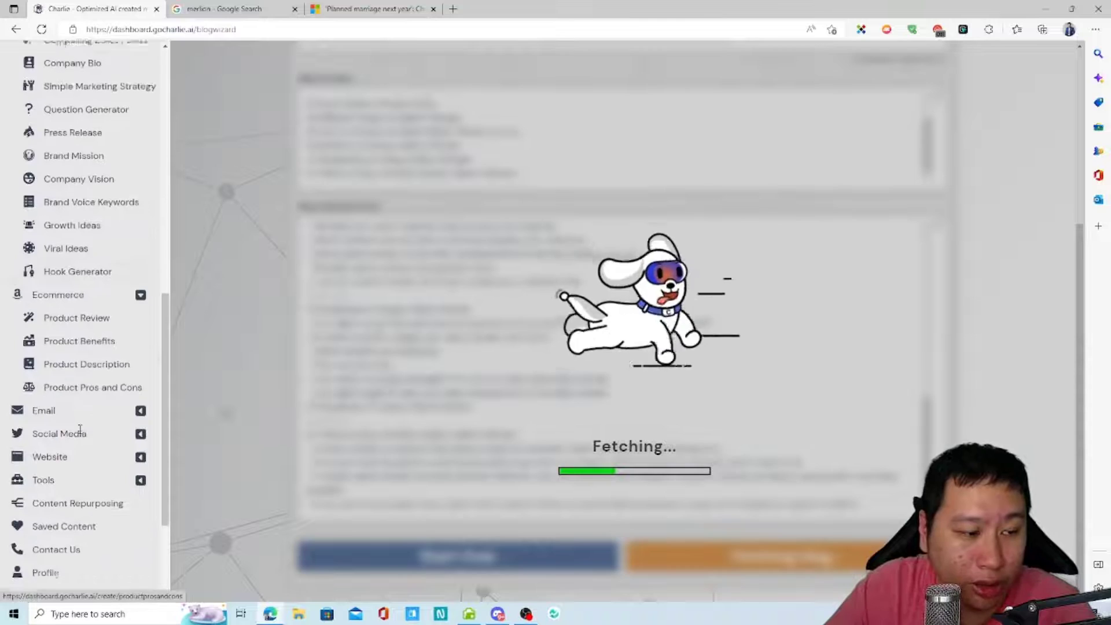
right_click(81, 363)
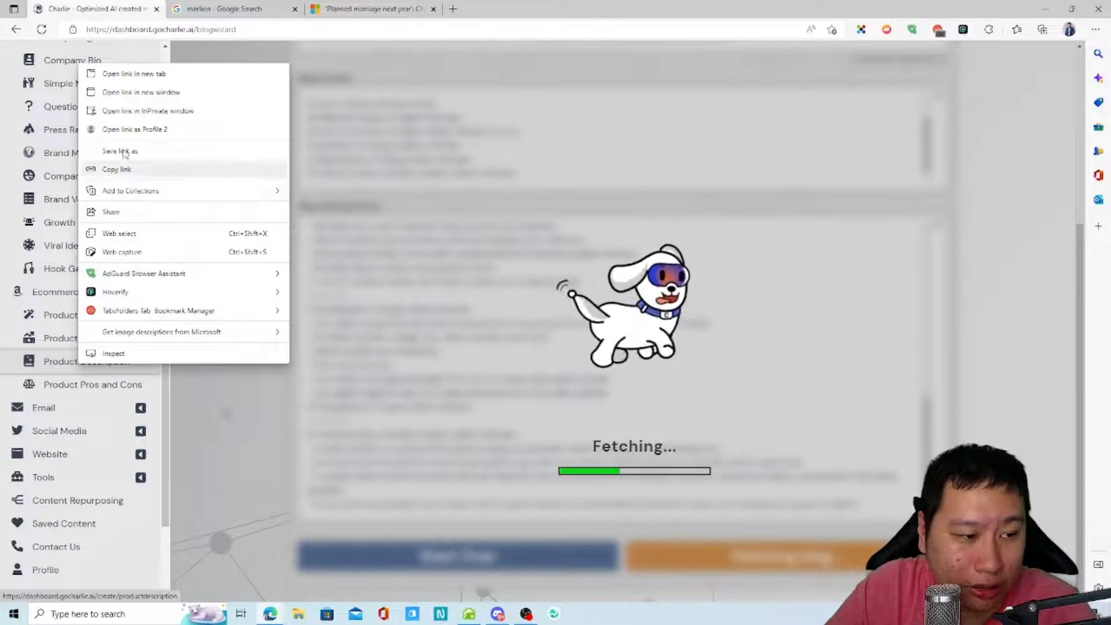
click(106, 78)
click(368, 5)
click(265, 6)
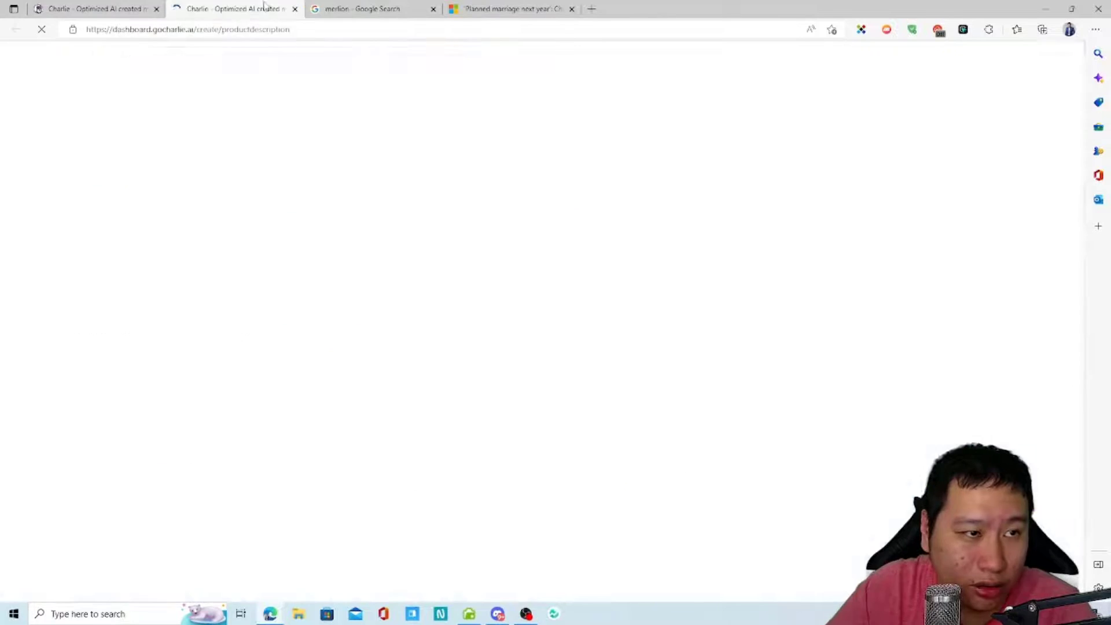
Return to the Blog Wizard and read the generated article's introduction and "Defining A Watch Winder" section.
click(120, 6)
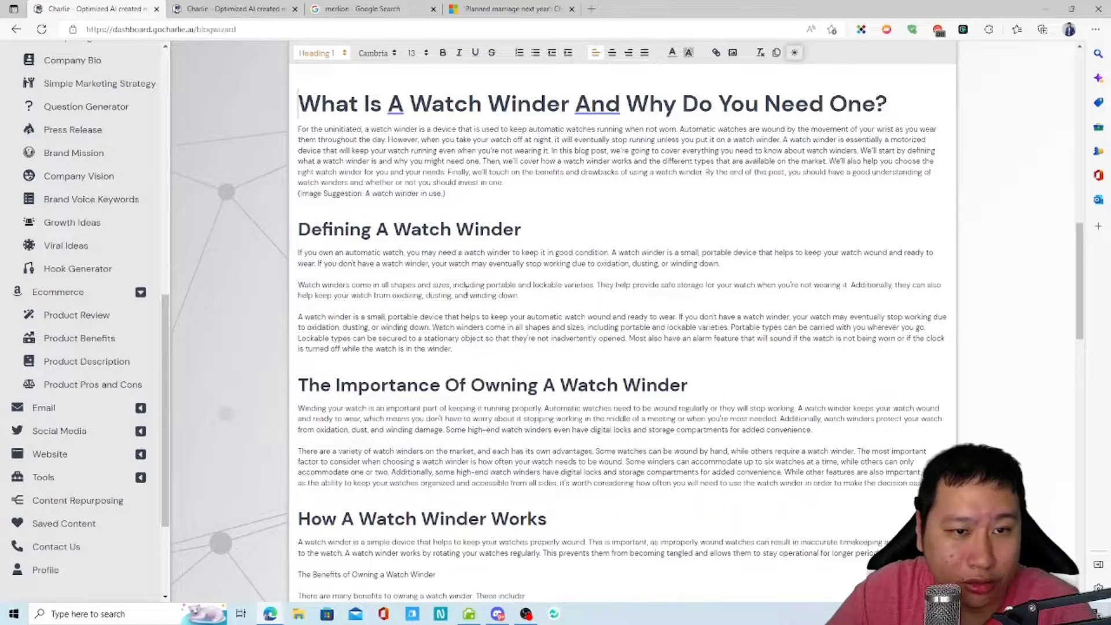
scroll(462, 440, up, 6)
scroll(622, 324, down, 7)
scroll(622, 324, up, 3)
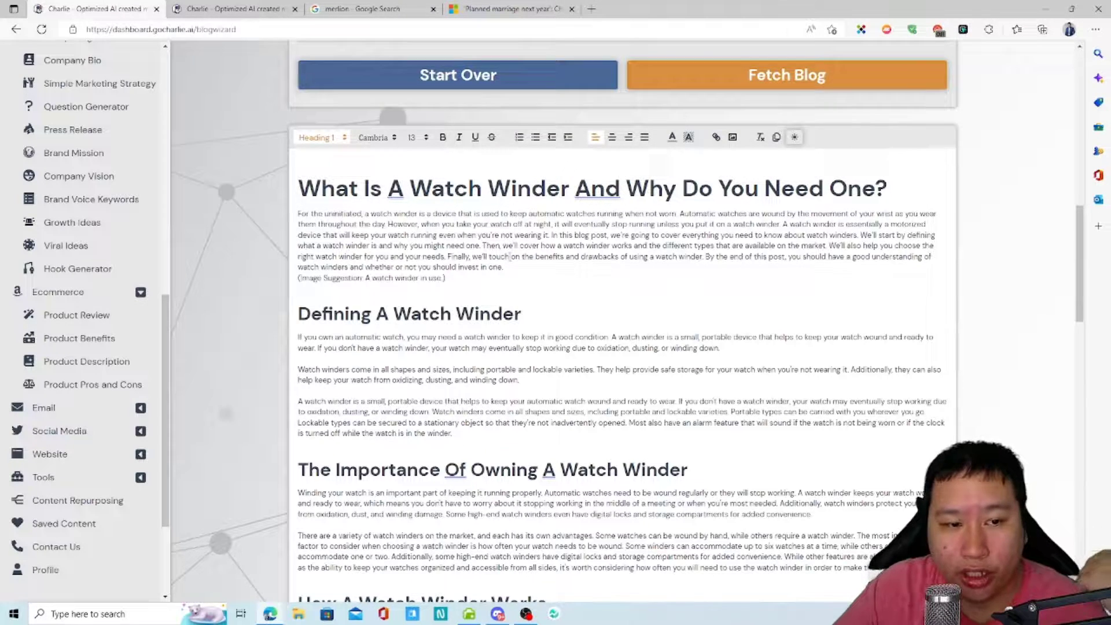
scroll(509, 256, down, 1)
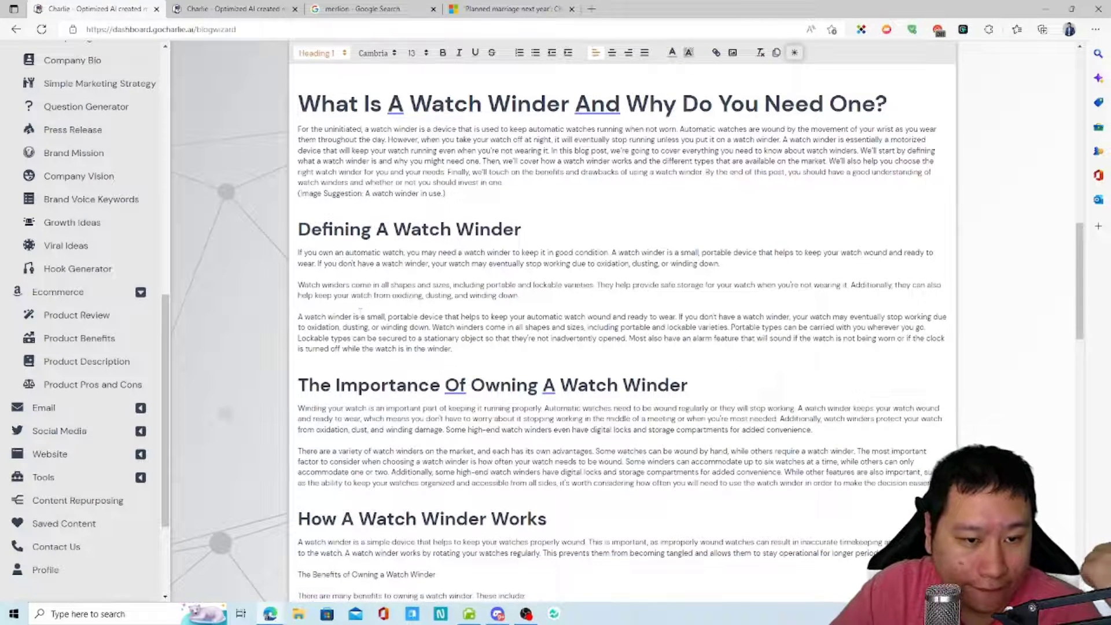
drag(327, 317, 444, 326)
click(443, 326)
drag(738, 328, 774, 328)
click(808, 329)
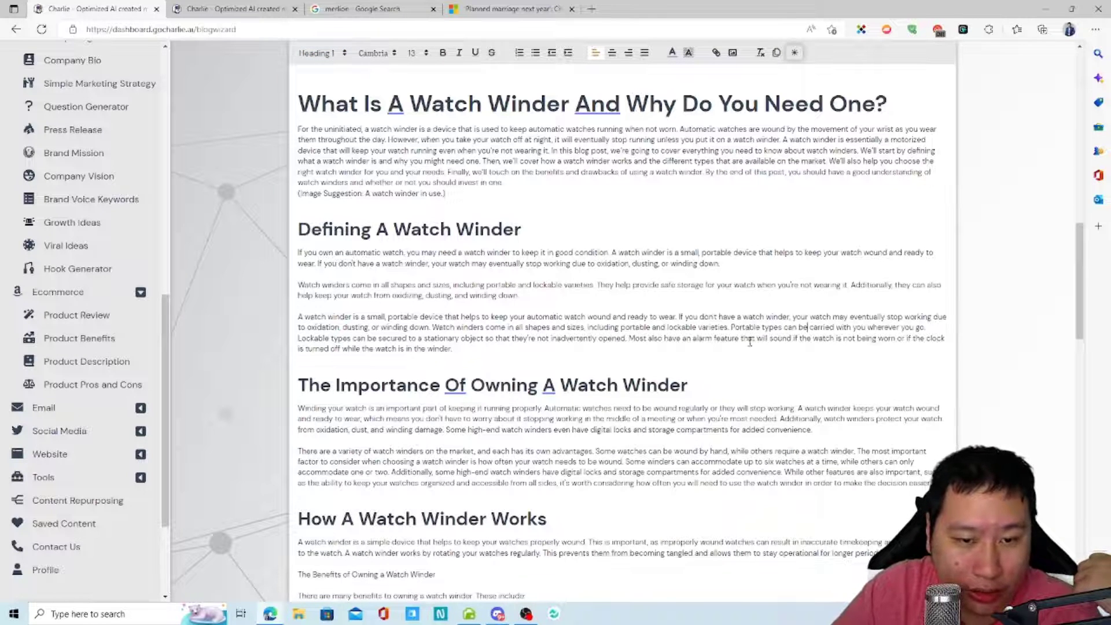
Read the article from "The Importance Of Owning A Watch Winder" through "Different Types Of Watch Winders".
scroll(648, 336, down, 2)
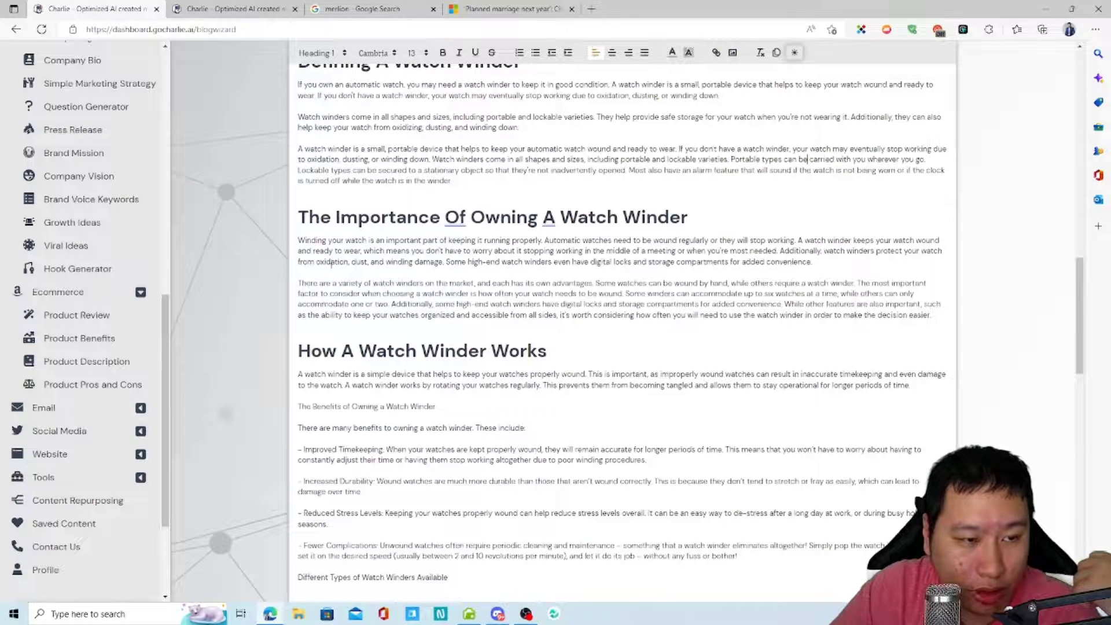
drag(348, 294, 733, 316)
click(733, 316)
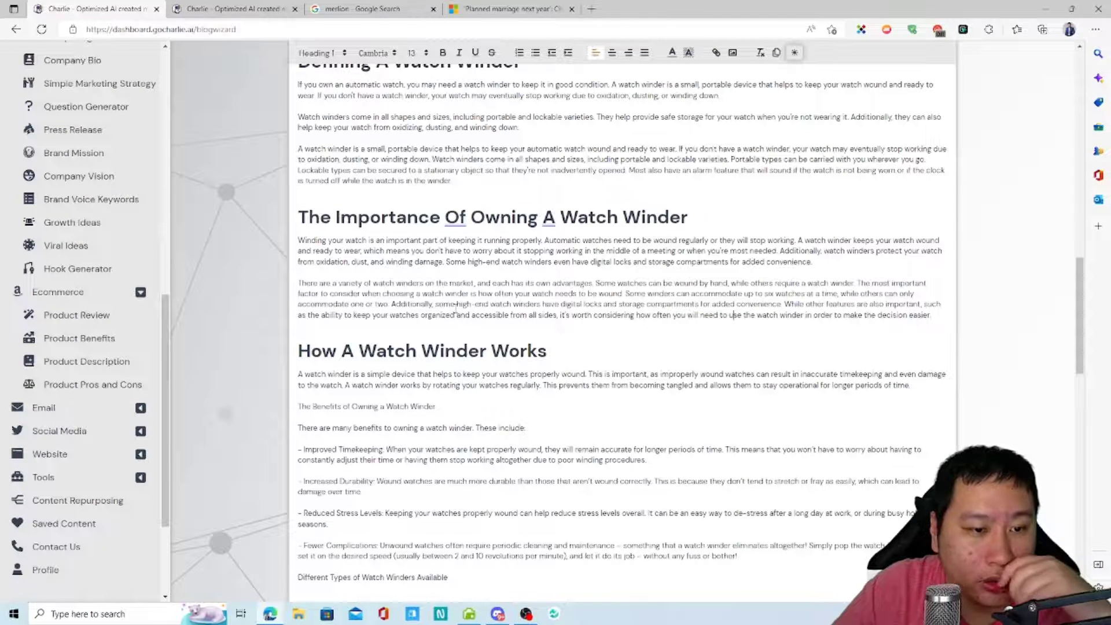
scroll(455, 307, down, 1)
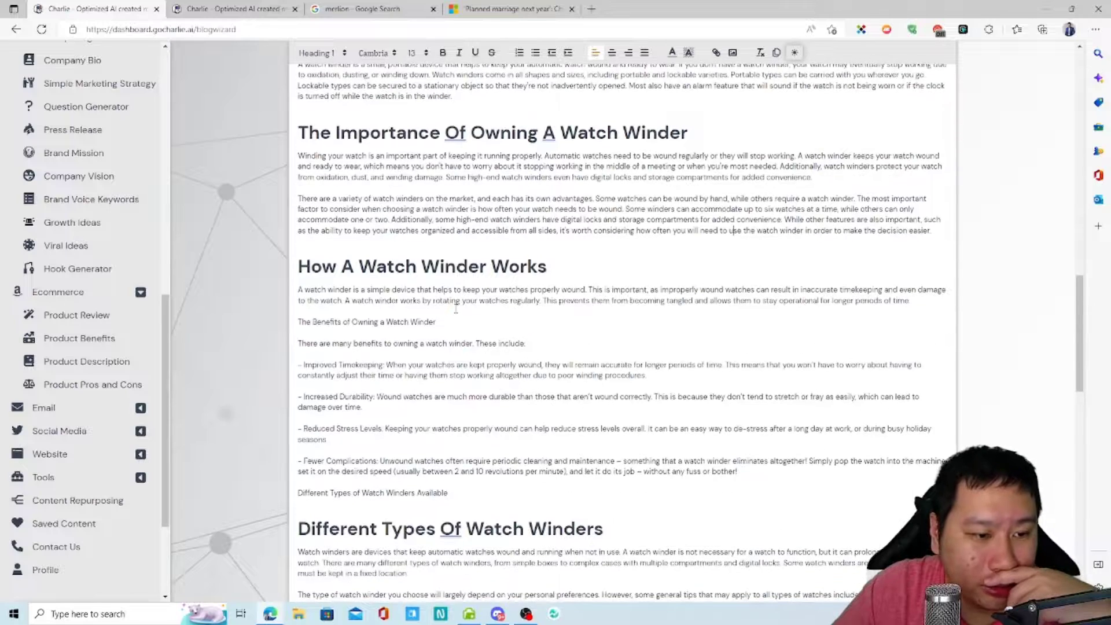
scroll(456, 308, down, 1)
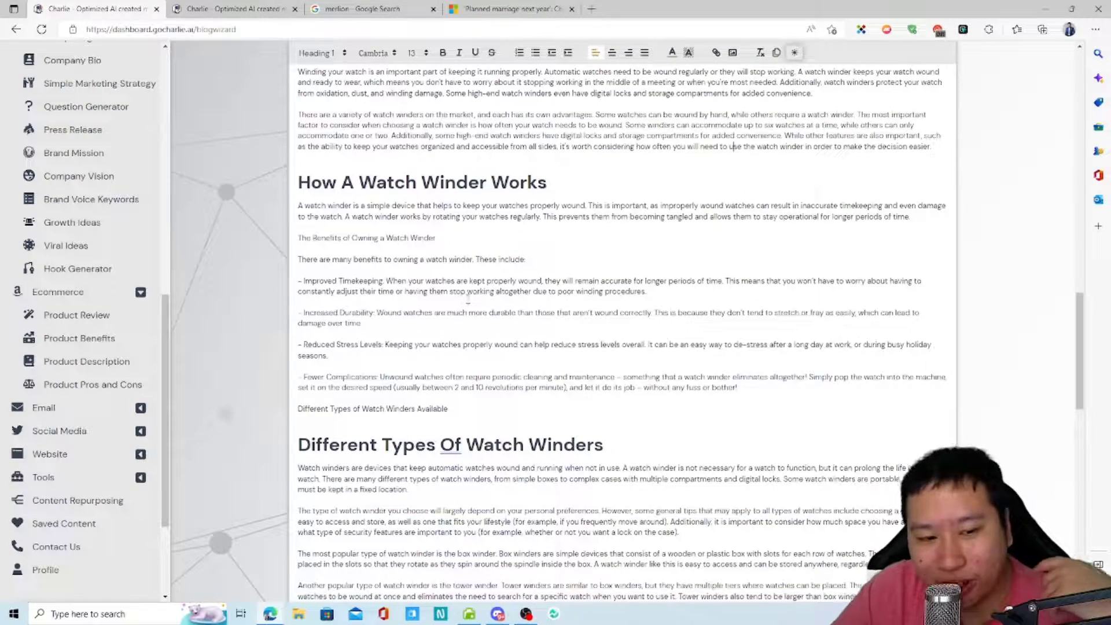
scroll(468, 300, down, 2)
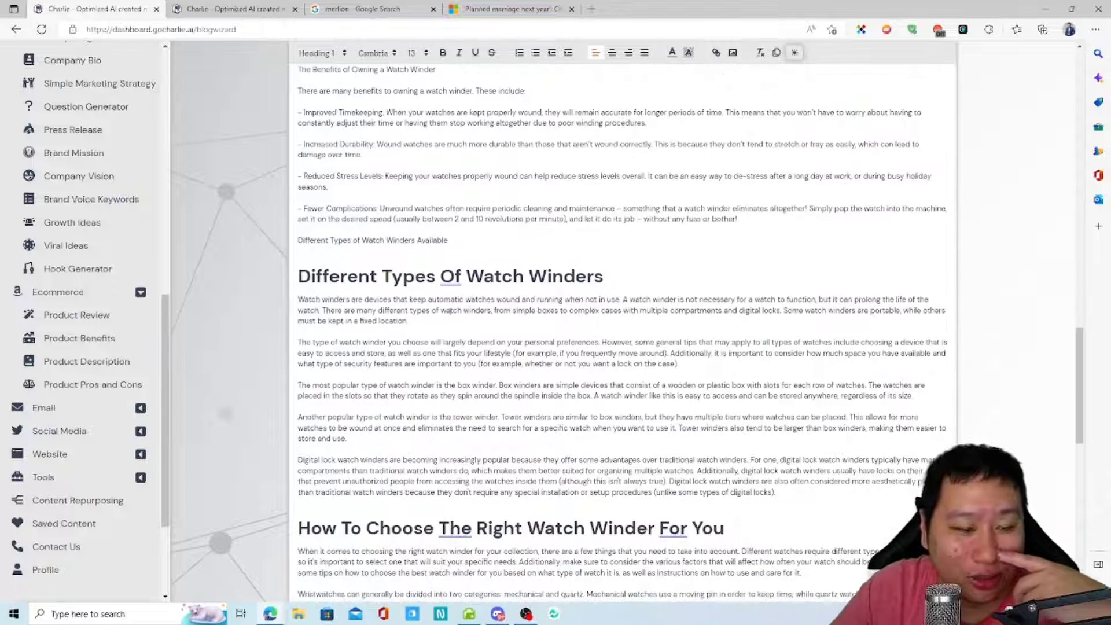
drag(299, 299, 431, 324)
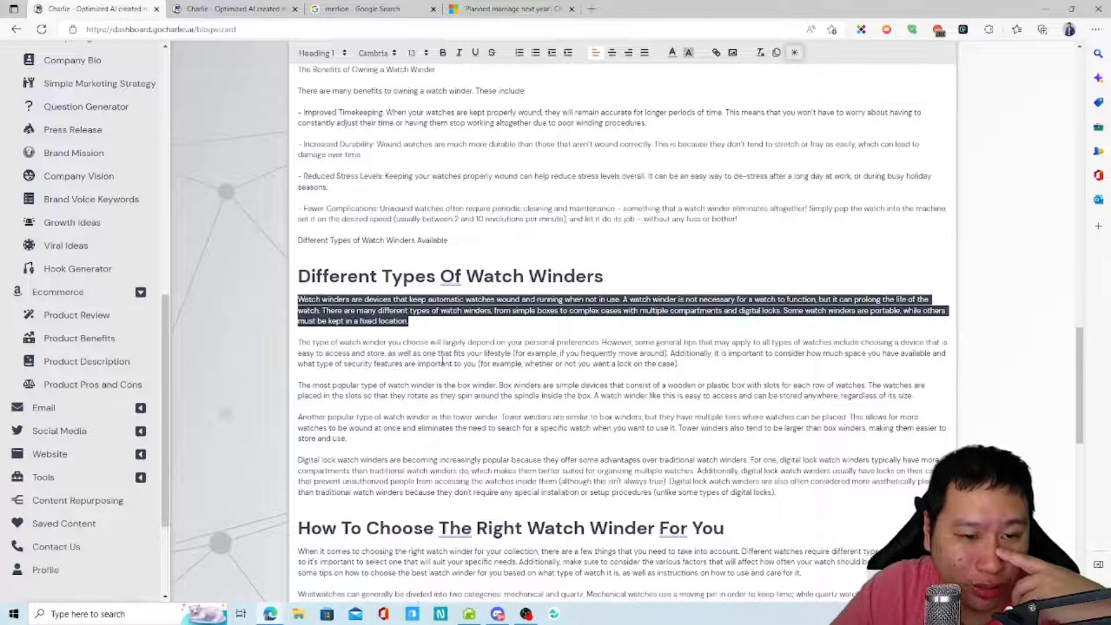
click(443, 360)
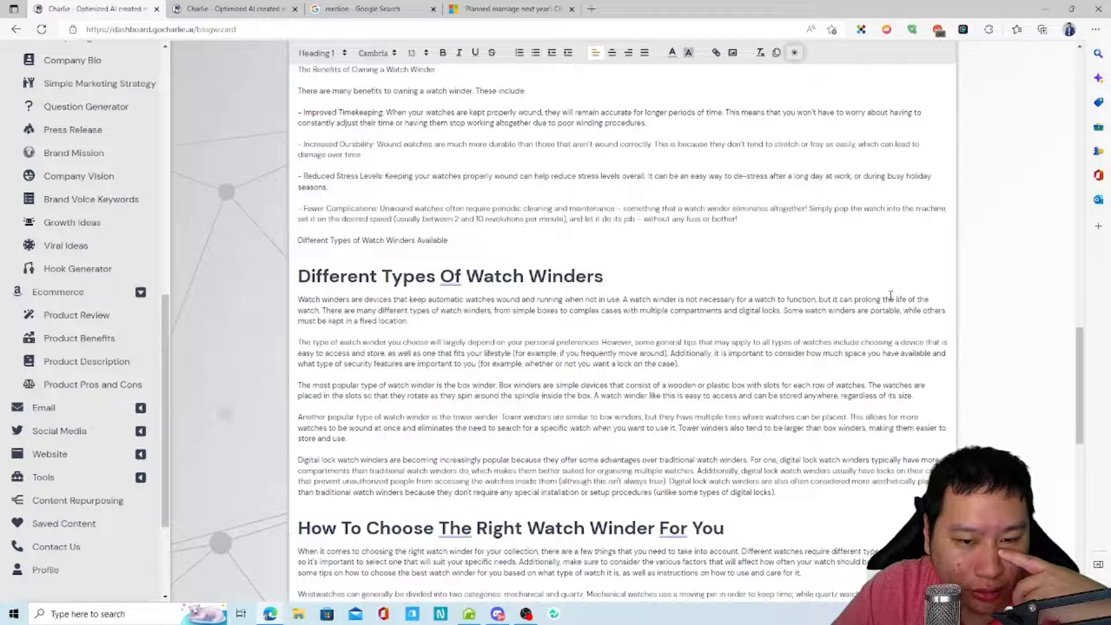
Read the "Different Types Of Watch Winders" section in detail, covering the box, tower and digital lock winder paragraphs.
drag(412, 322, 292, 302)
click(497, 339)
drag(434, 320, 273, 282)
click(427, 344)
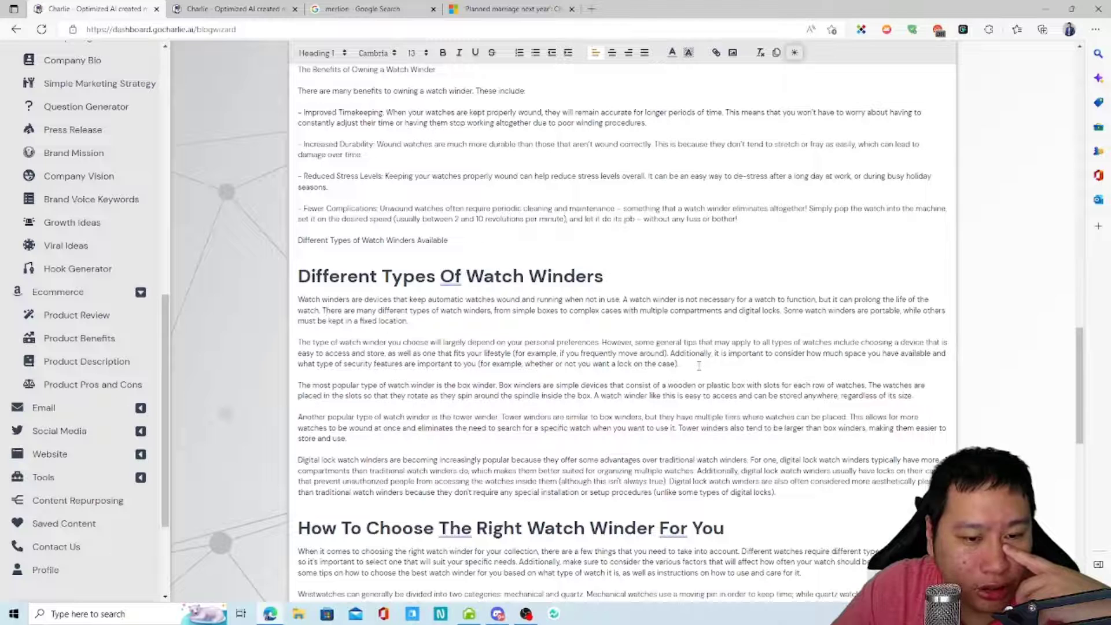
click(326, 311)
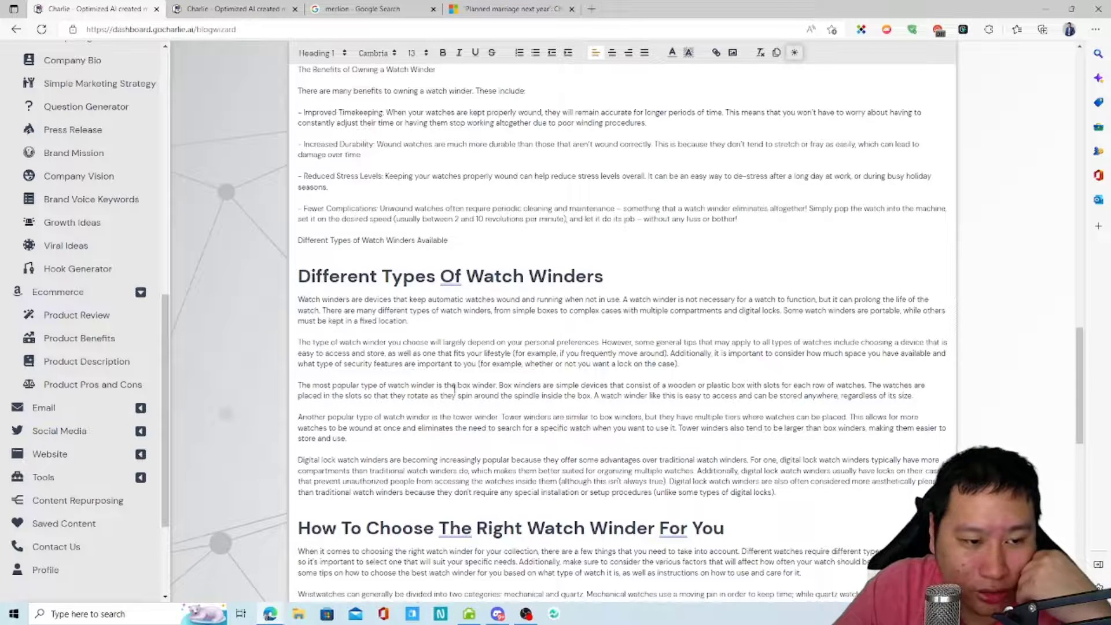
scroll(425, 397, down, 3)
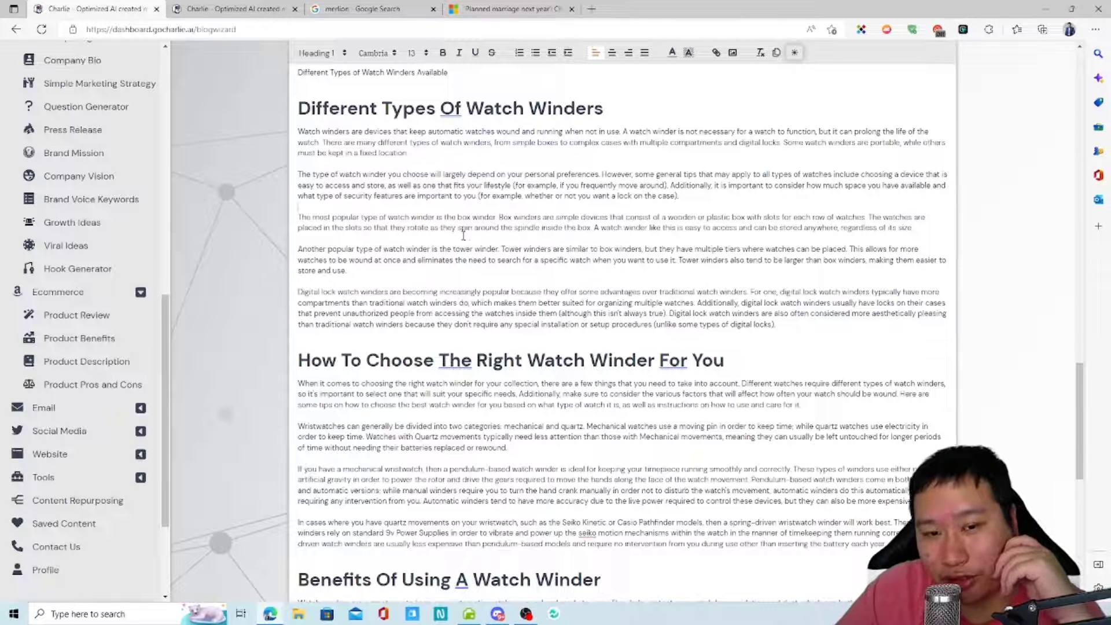
drag(455, 247, 498, 248)
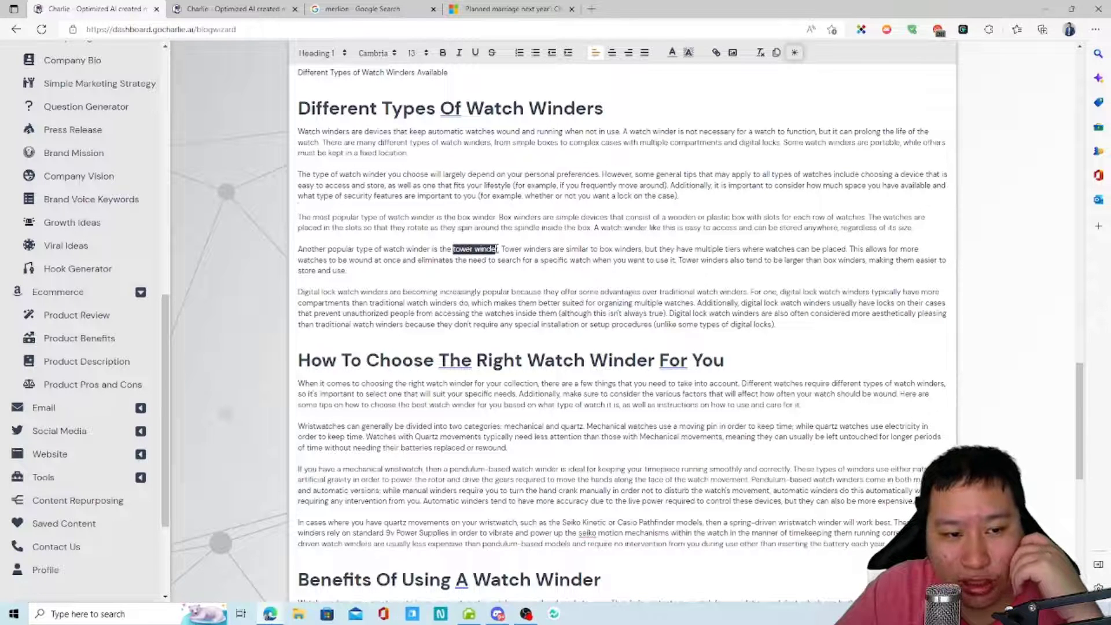
click(553, 249)
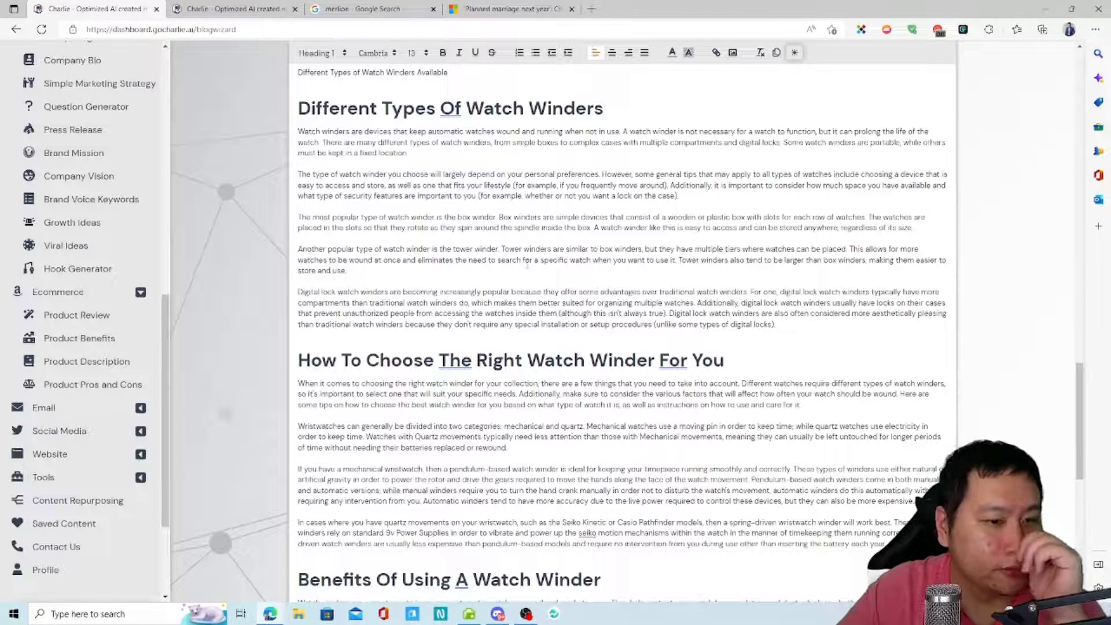
drag(299, 133, 756, 289)
click(758, 291)
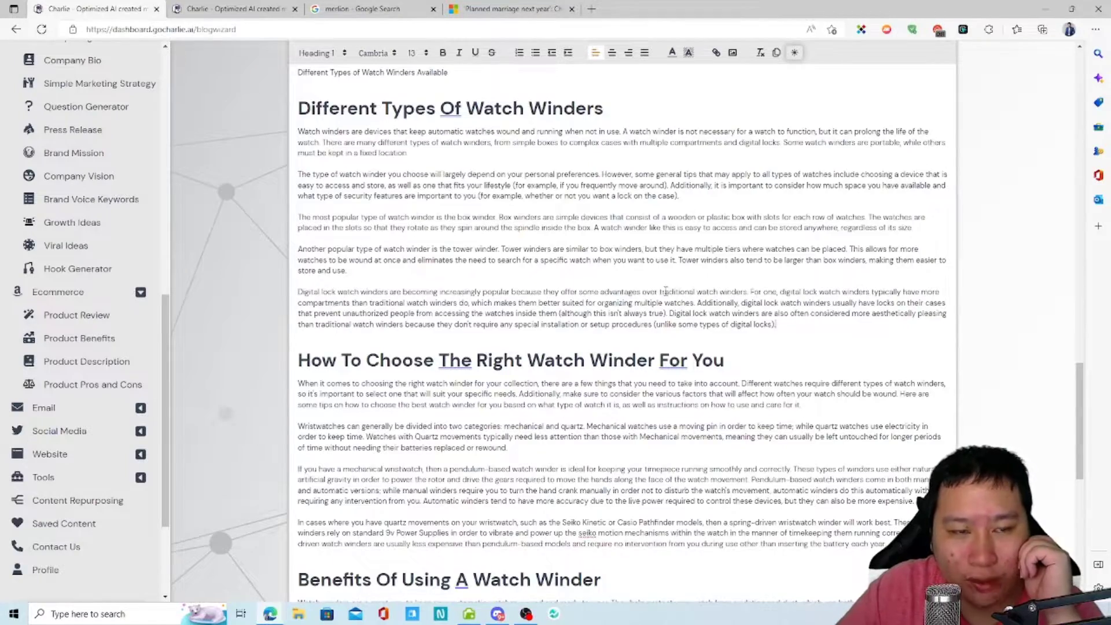
Compare the overview's blog outline and talking points with the article's remaining sections through "In Conclusion".
scroll(665, 291, up, 20)
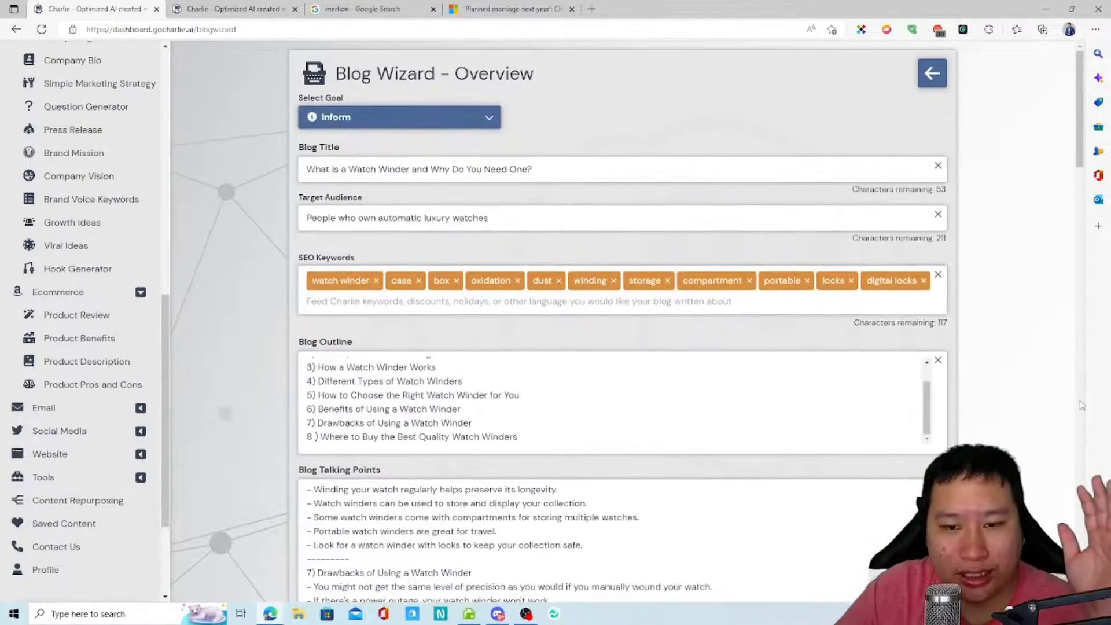
scroll(1081, 405, down, 20)
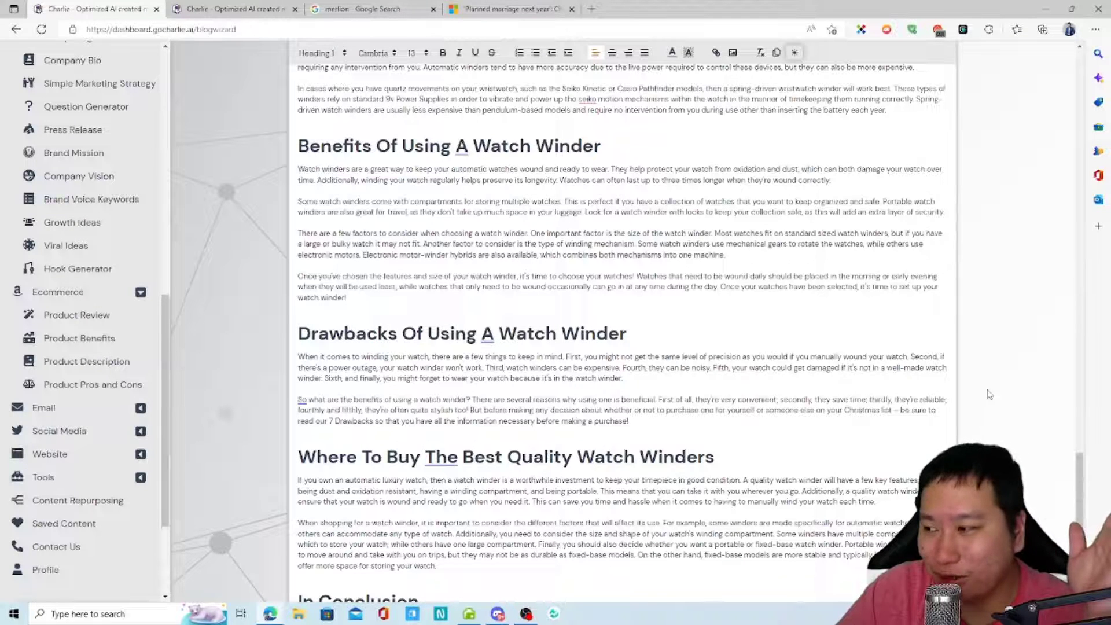
scroll(1012, 403, up, 20)
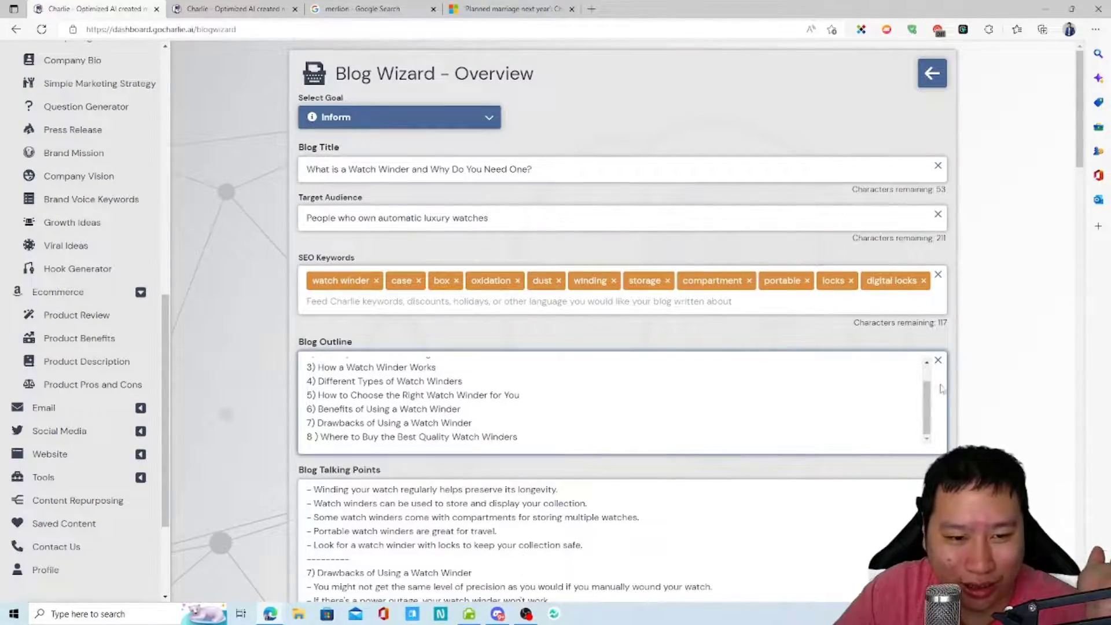
scroll(446, 376, down, 1)
click(335, 293)
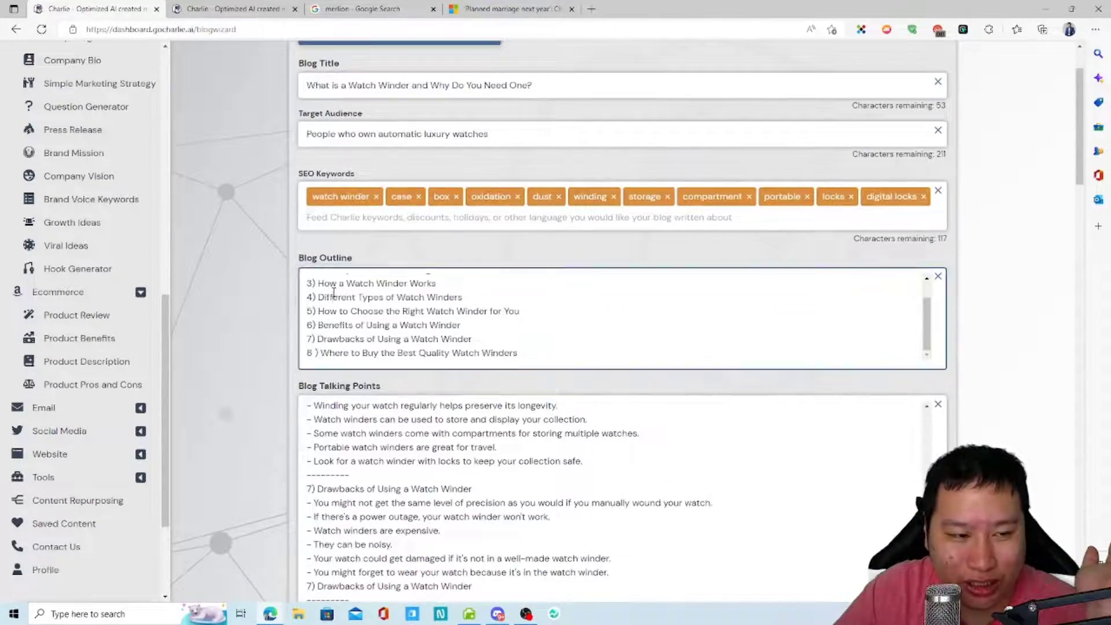
scroll(368, 310, up, 1)
drag(306, 279, 520, 354)
click(496, 347)
scroll(496, 347, down, 2)
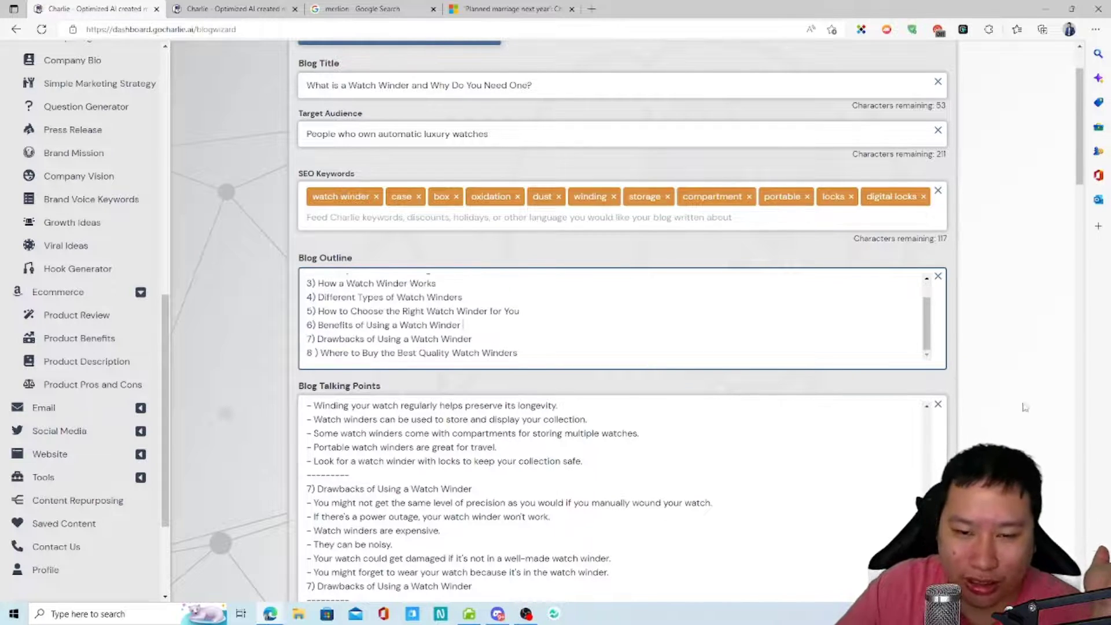
scroll(1024, 408, down, 15)
scroll(1052, 416, down, 10)
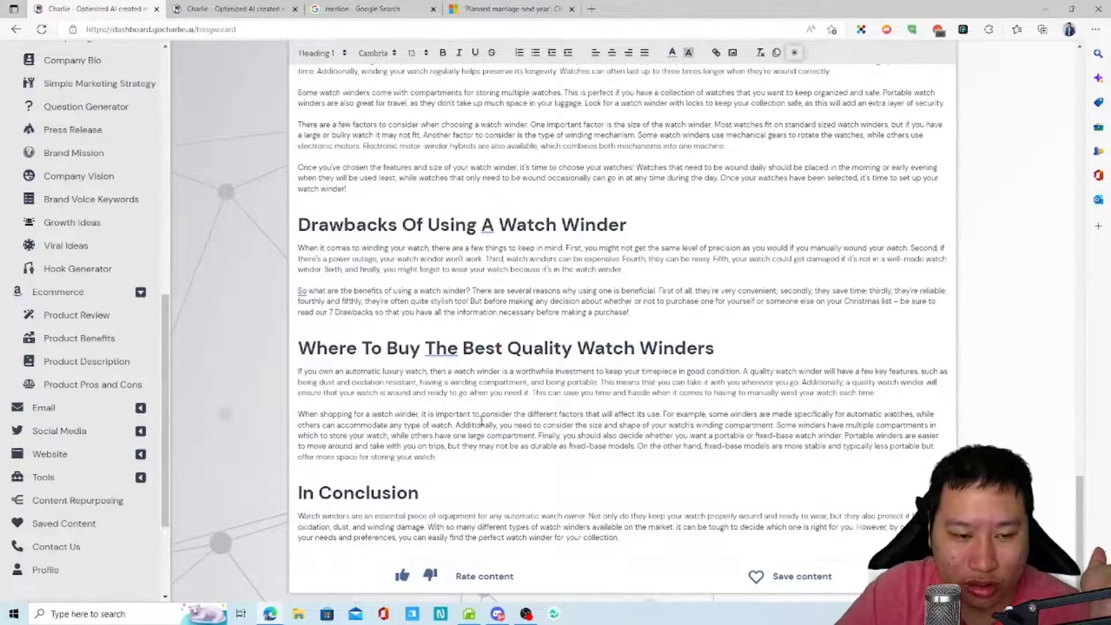
scroll(341, 355, up, 20)
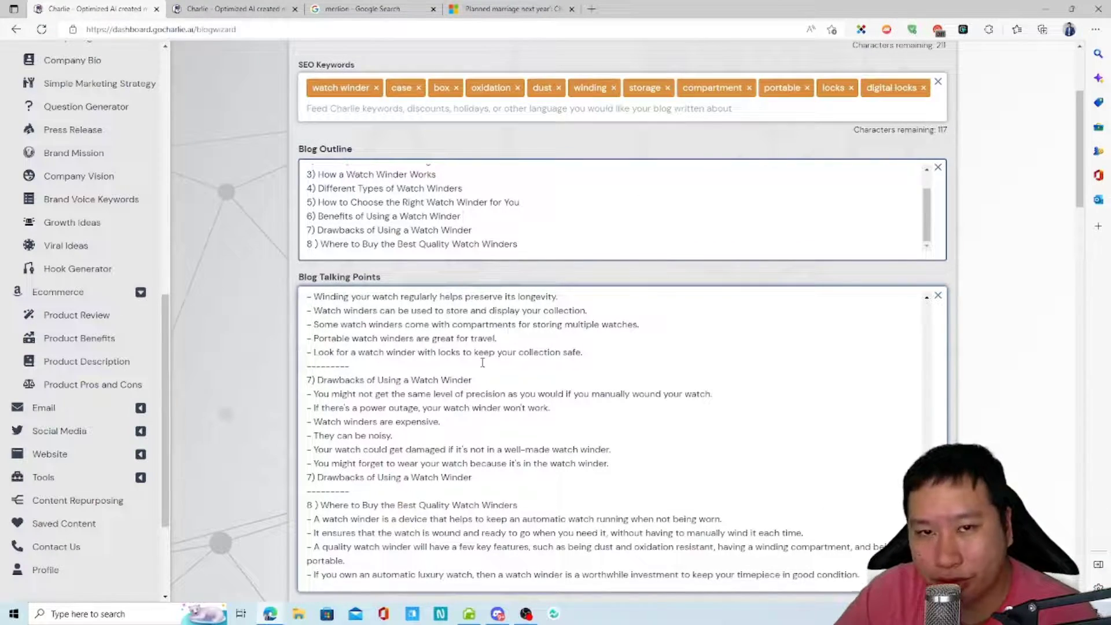
scroll(87, 338, down, 2)
scroll(430, 403, down, 15)
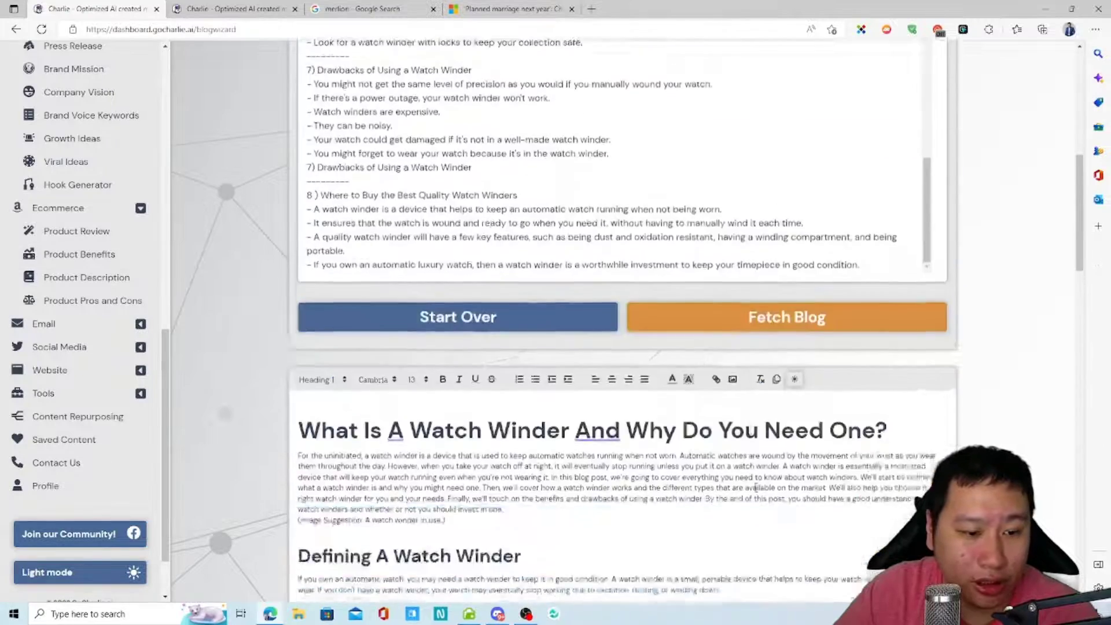
Switch to the Product Description template and set the brand name to "Omron HEM-7121 Upper Cuff Blood Pressure Monitor".
click(236, 10)
click(511, 122)
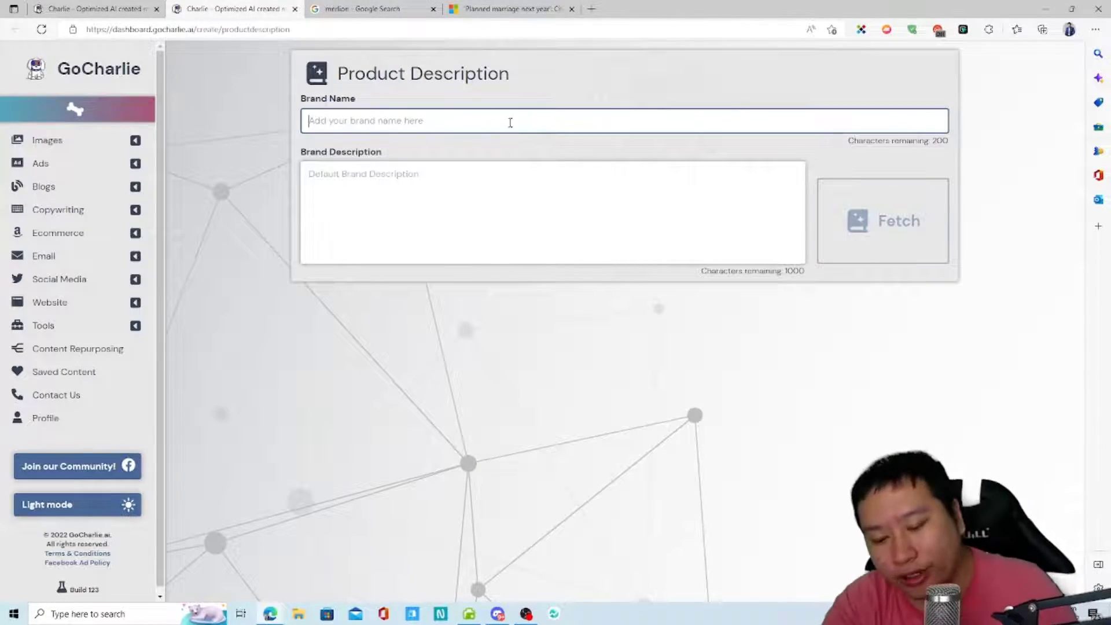
text(Omron  HEM)
key(BackSpace)
key(BackSpace)
key(BackSpace)
key(BackSpace)
key(BackSpace)
key(Tab)
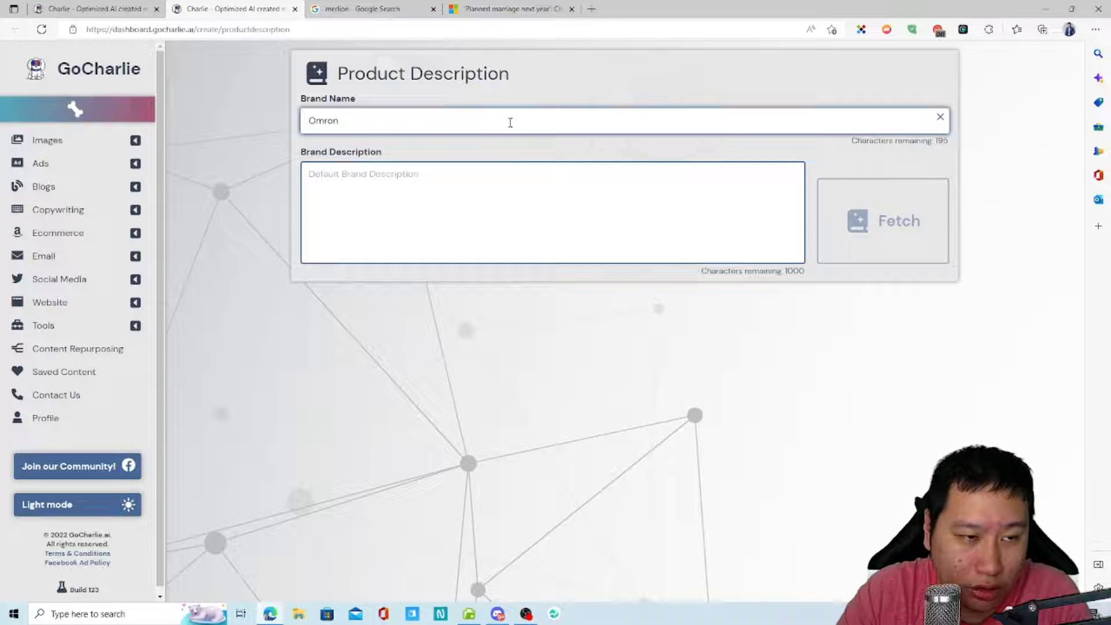
click(512, 122)
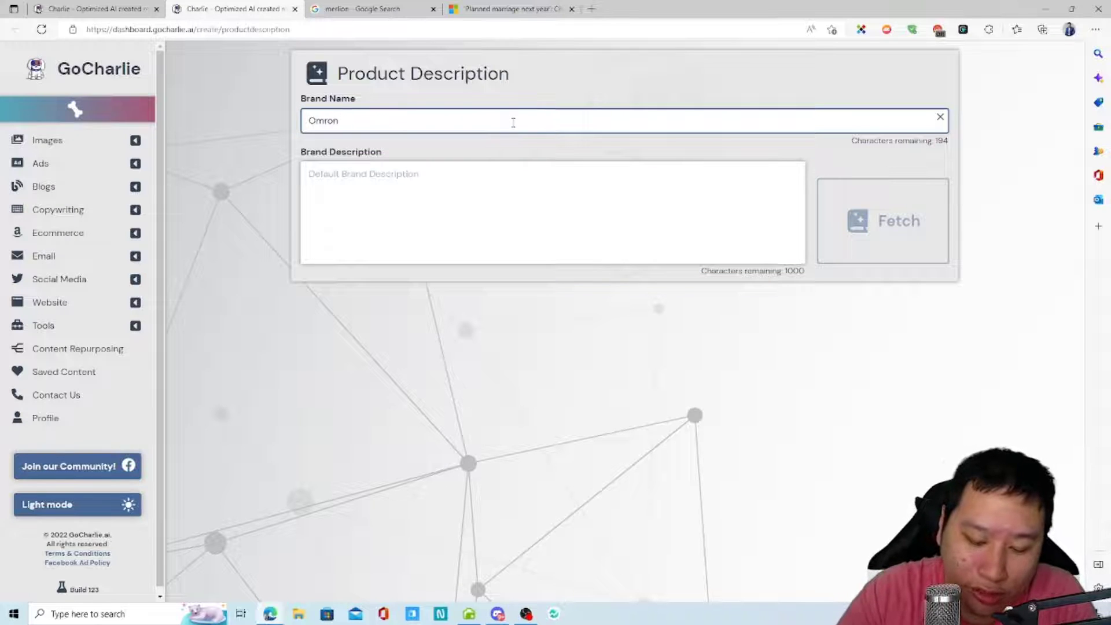
text(HEM-)
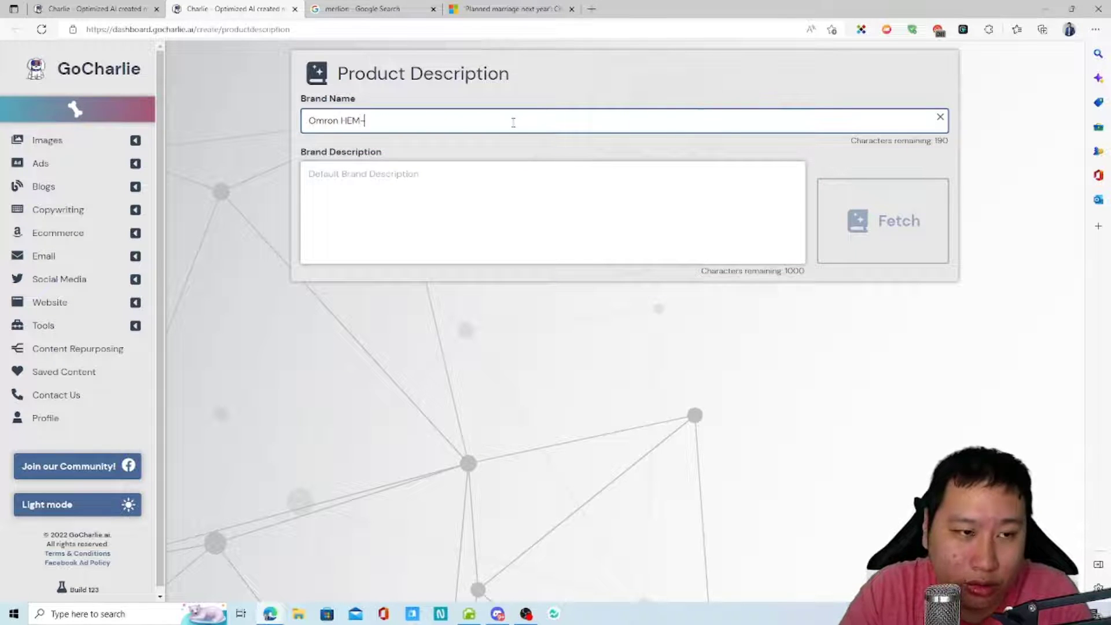
text(7121)
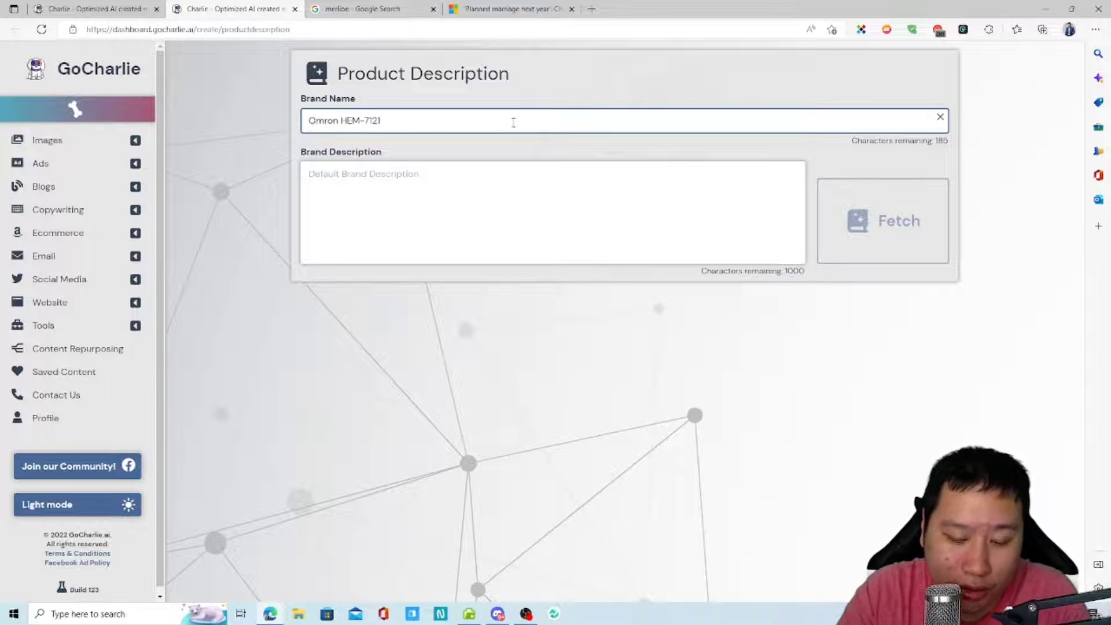
text( Upper)
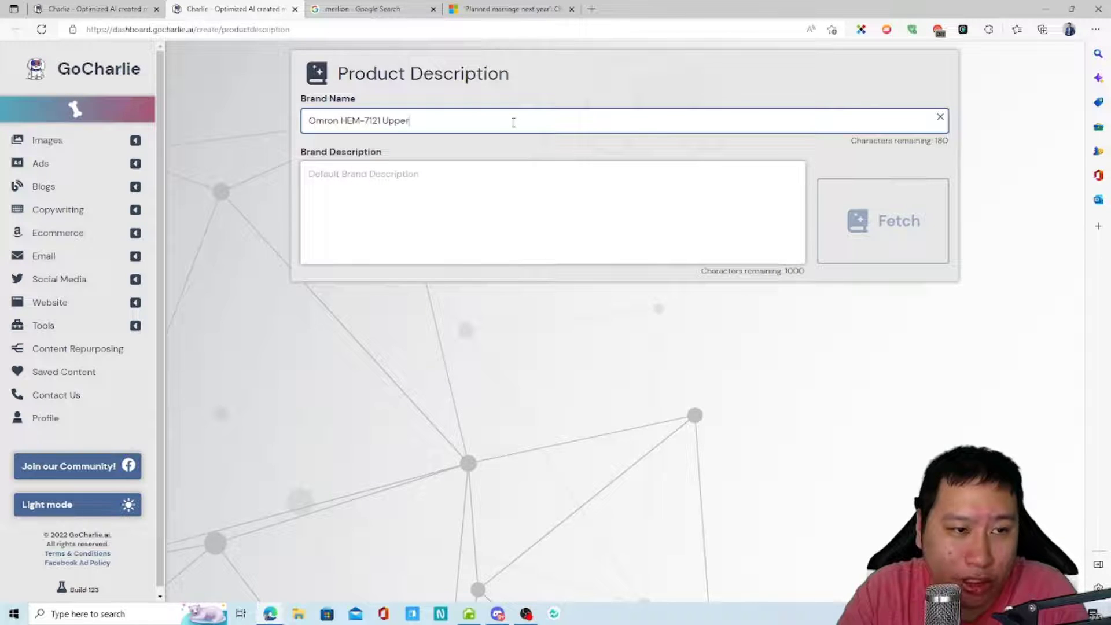
text( Cuff Blood Pressure Monitor)
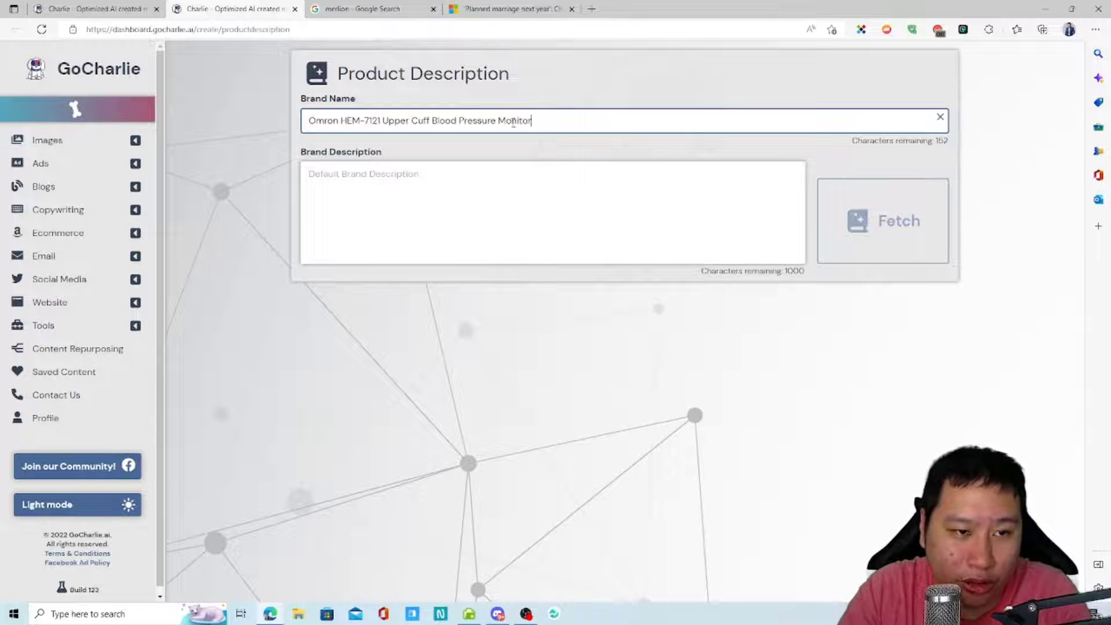
Enter brand description "Omron HEM-7121 is an upper cuff blood pressure monitor. It is able to store your blood pressure readings to monitor the changes throughout the day.".
key(Tab)
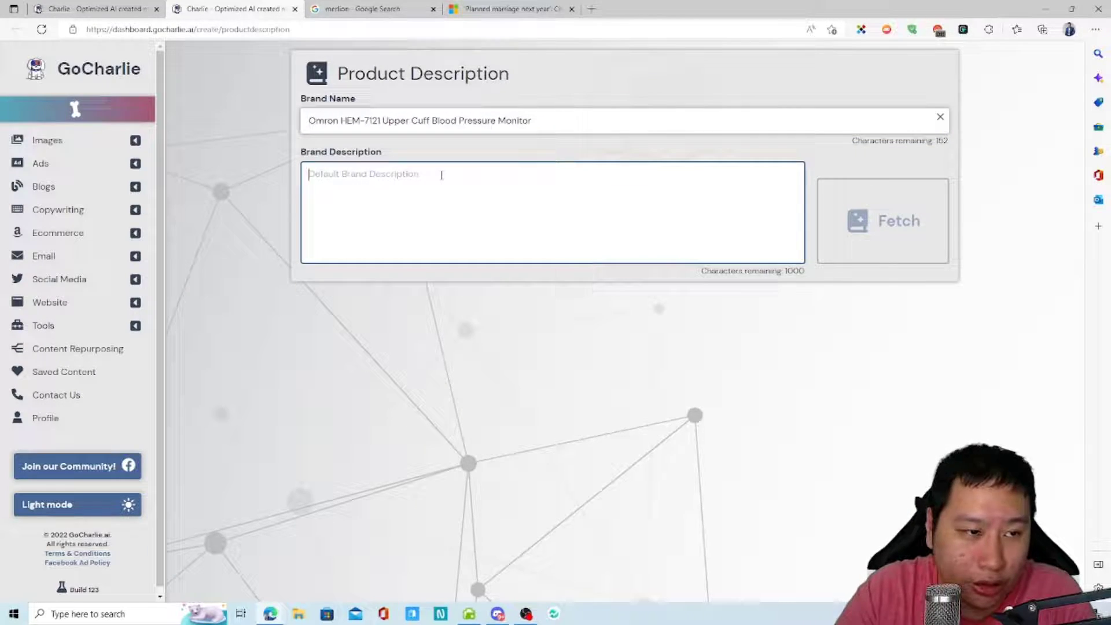
text(Omron)
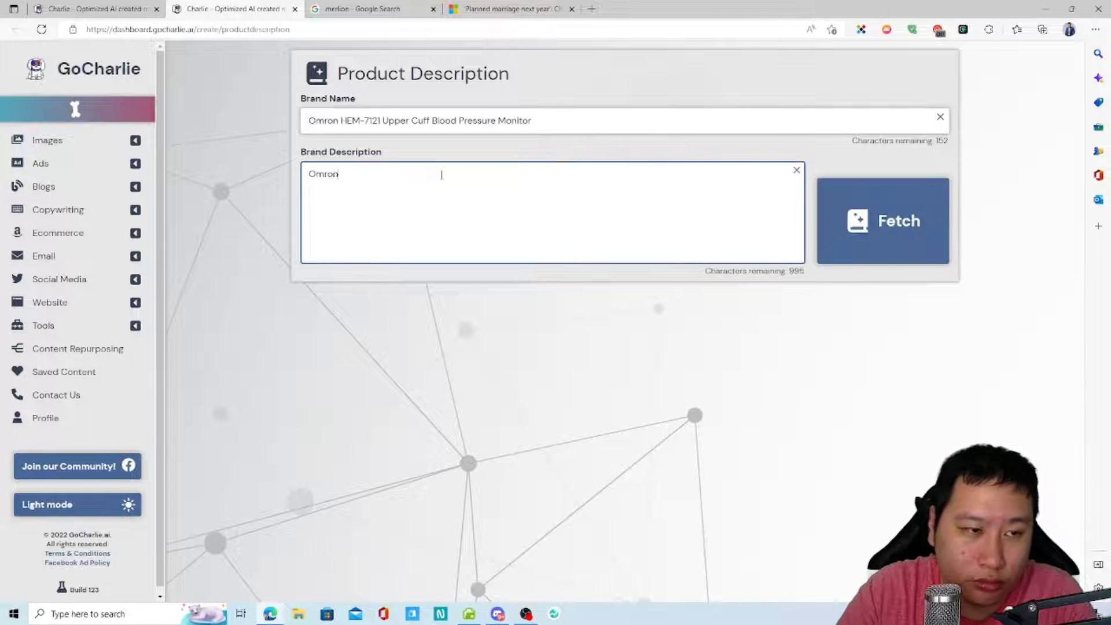
text( HEM-)
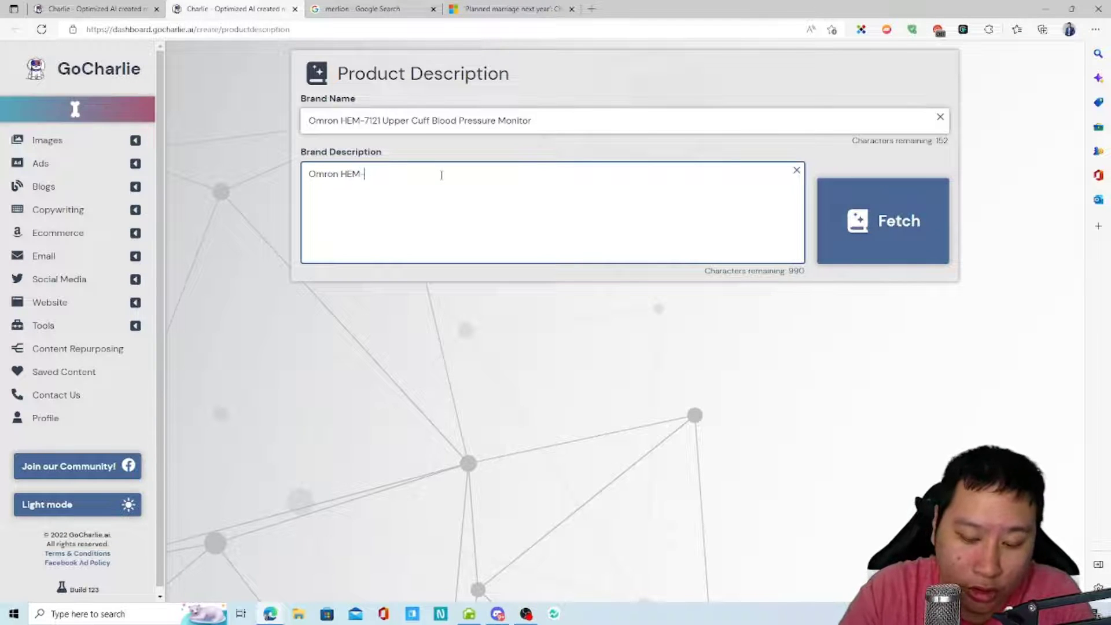
text(7121 is an )
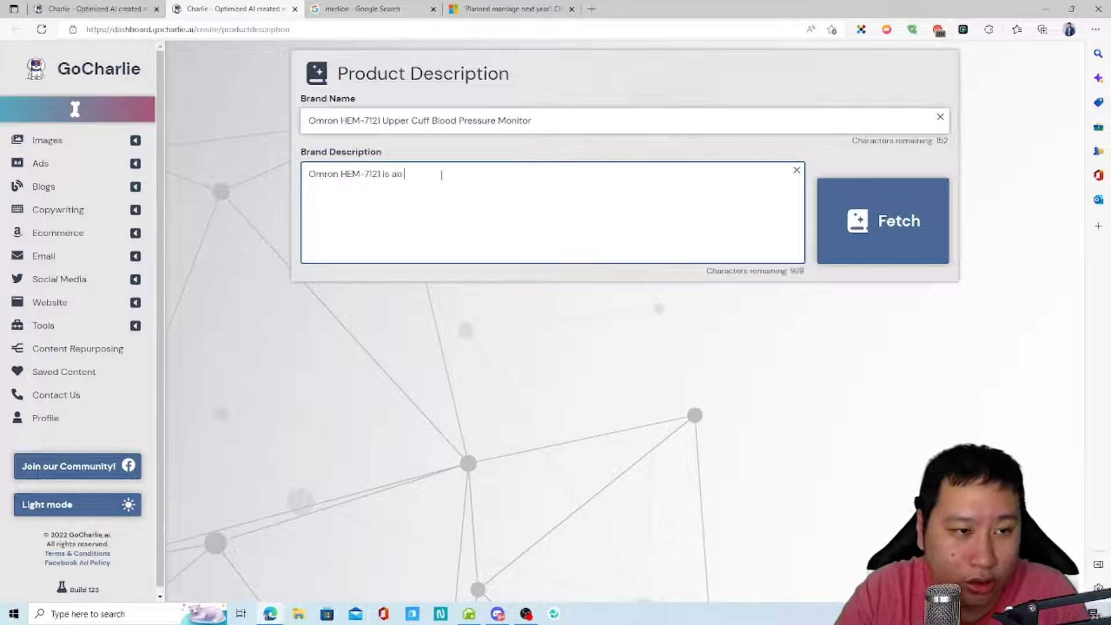
text(upper)
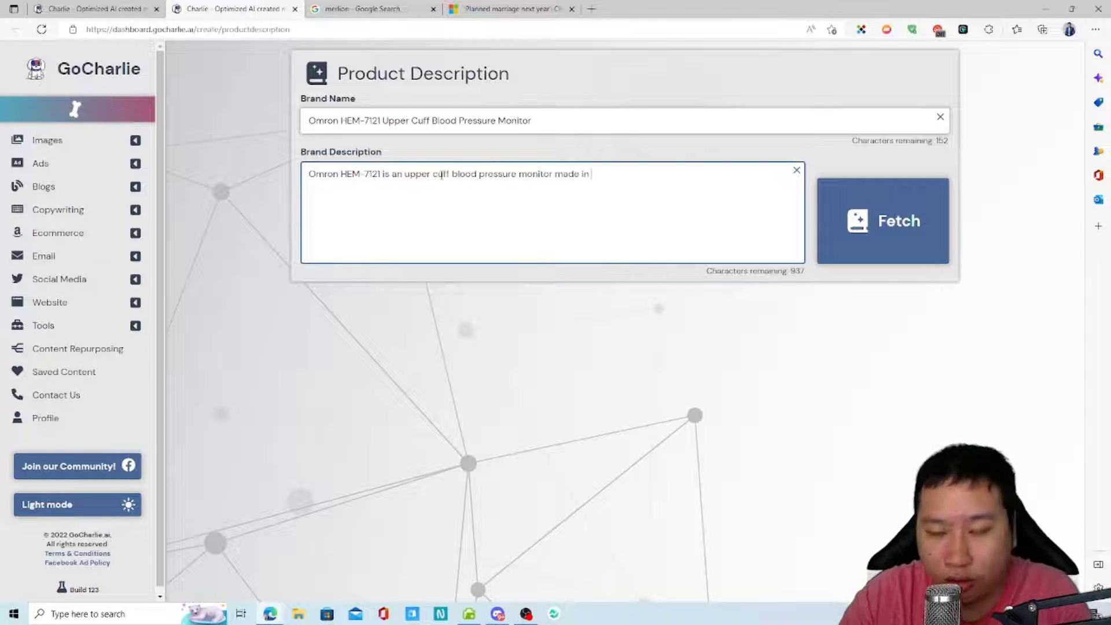
text(vietnam)
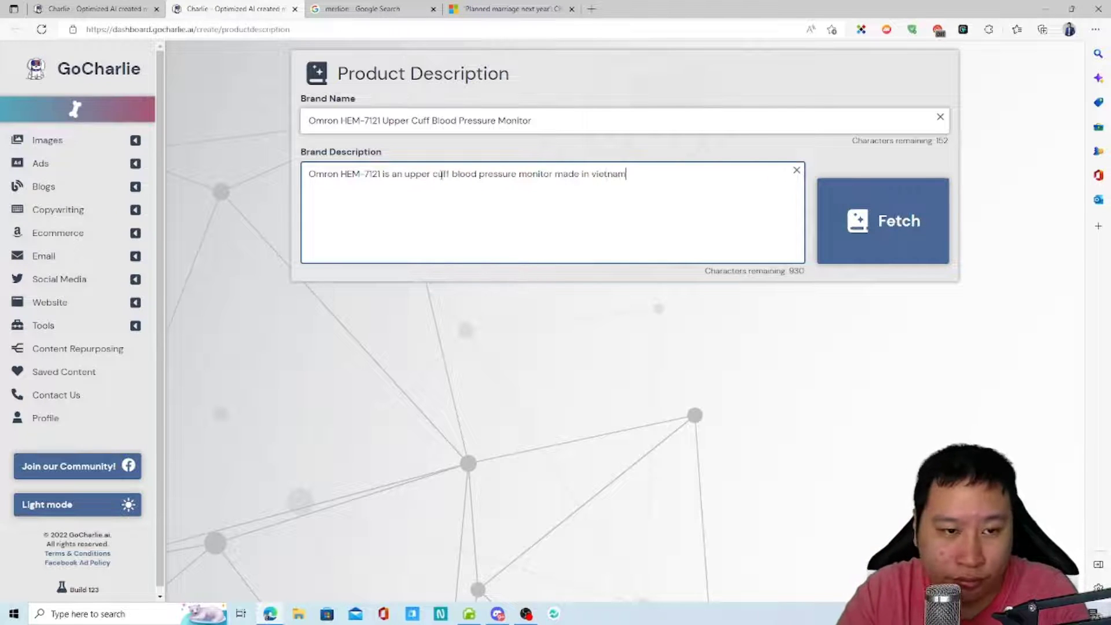
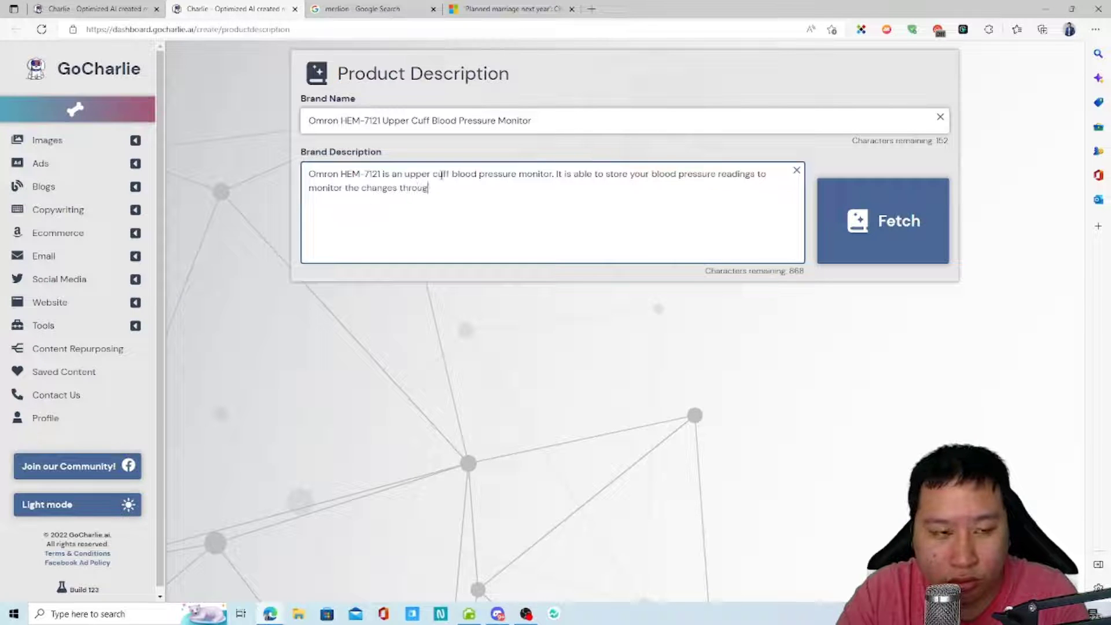
text(t the day.)
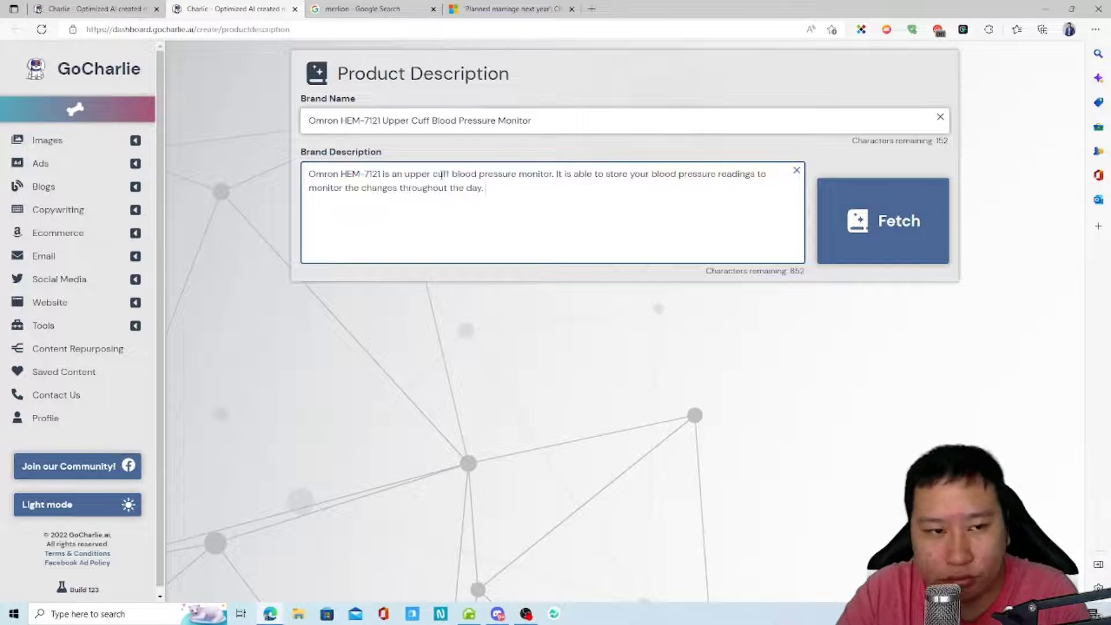
Fetch the product descriptions for the blood pressure monitor and read the generated versions.
click(882, 226)
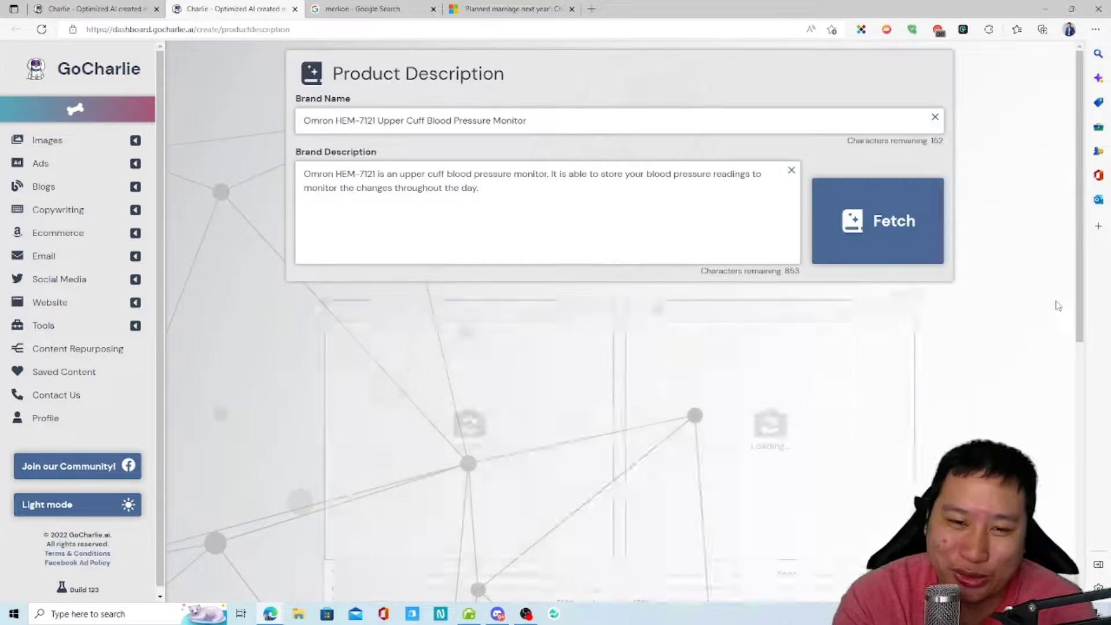
scroll(1012, 298, down, 5)
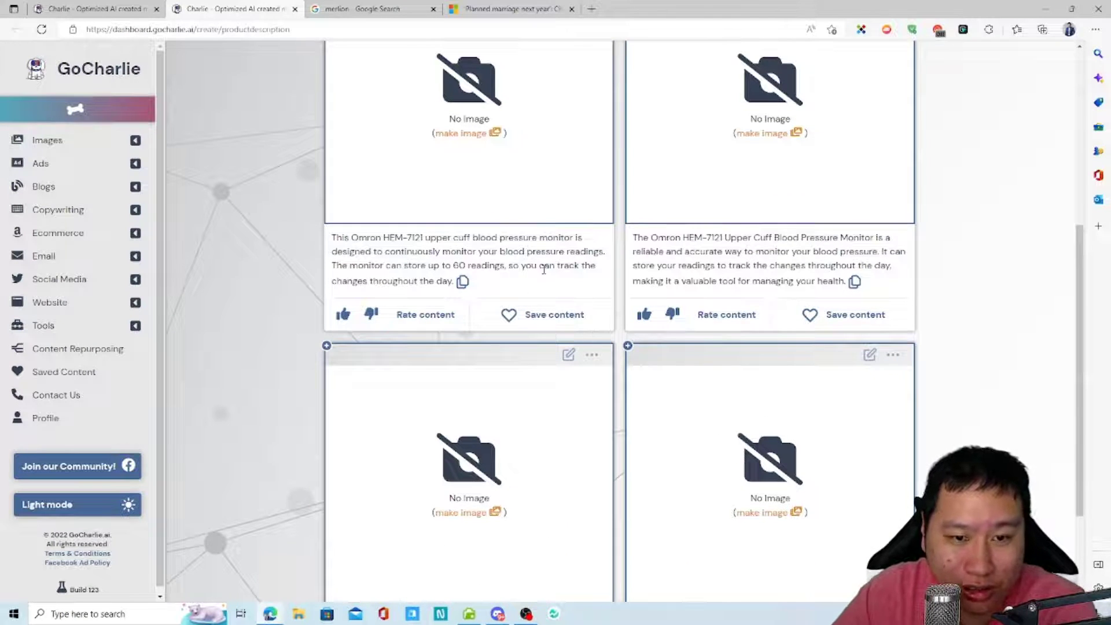
scroll(686, 439, down, 2)
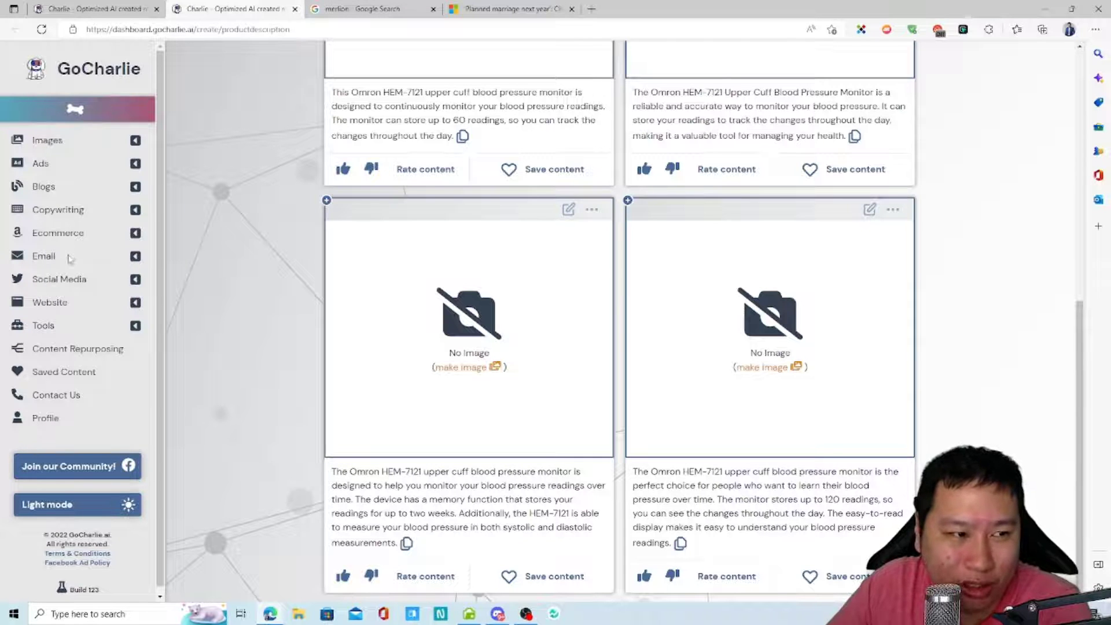
Browse the template lists under Ecommerce, Email, Social Media and Website.
click(86, 235)
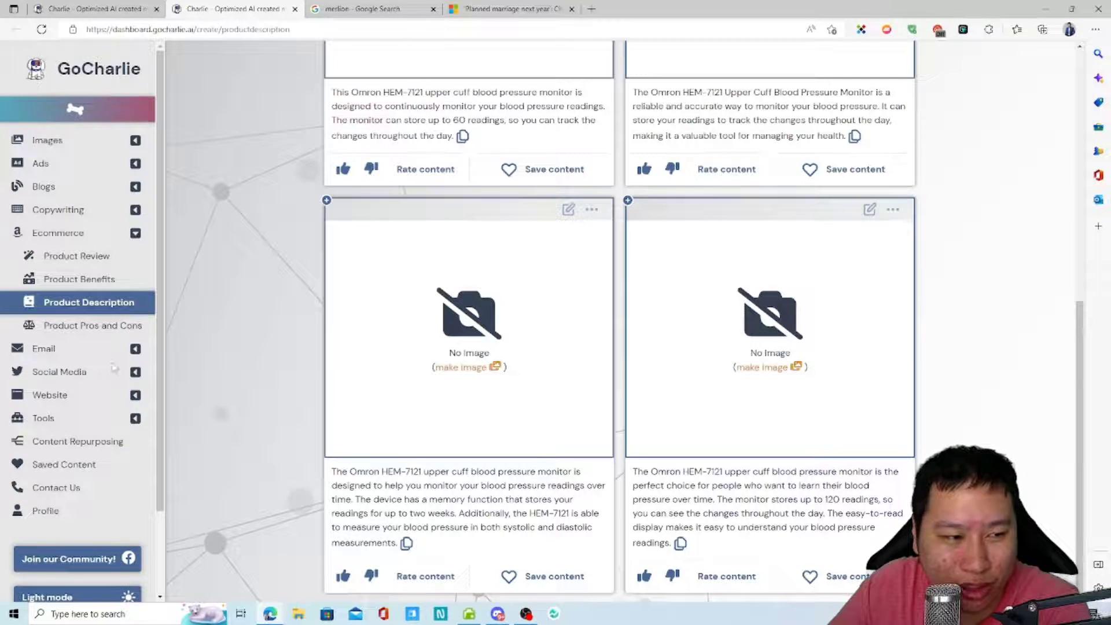
click(36, 353)
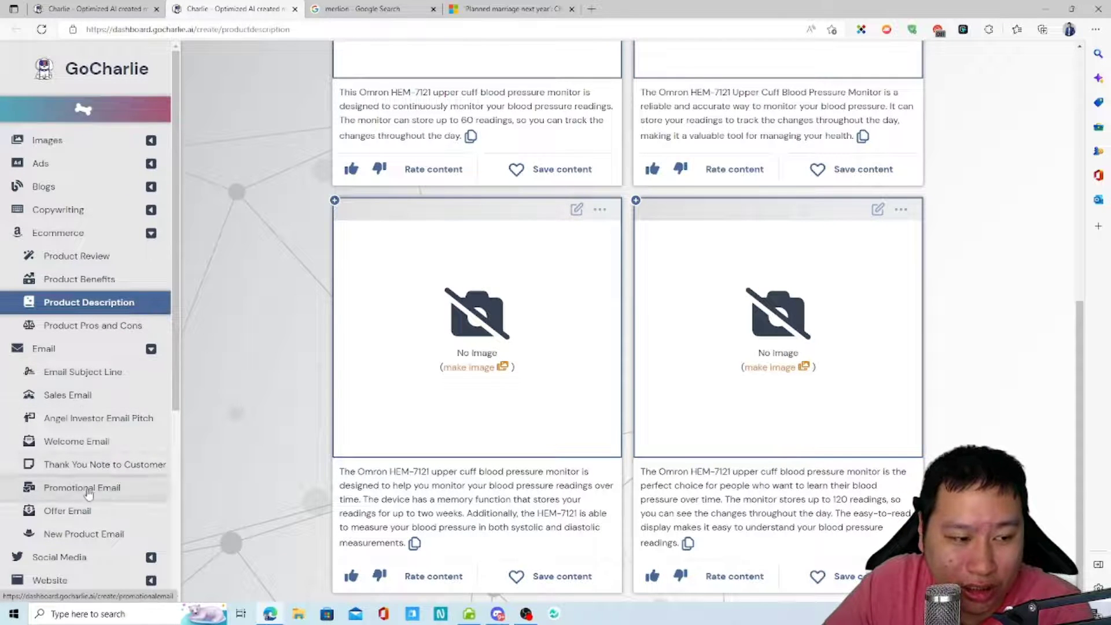
scroll(55, 448, down, 3)
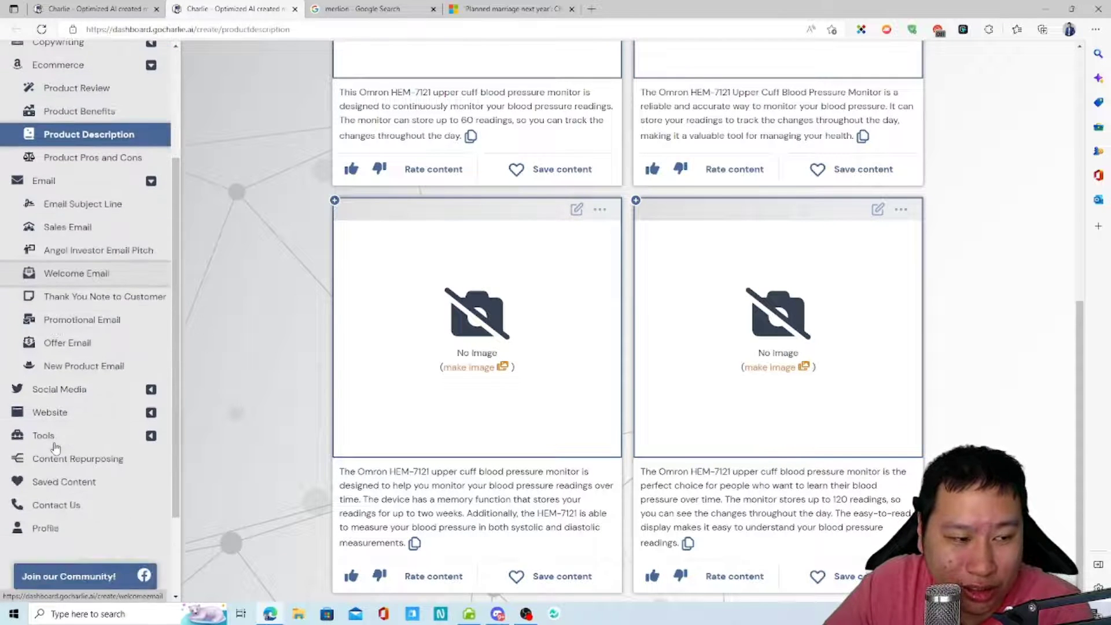
click(87, 389)
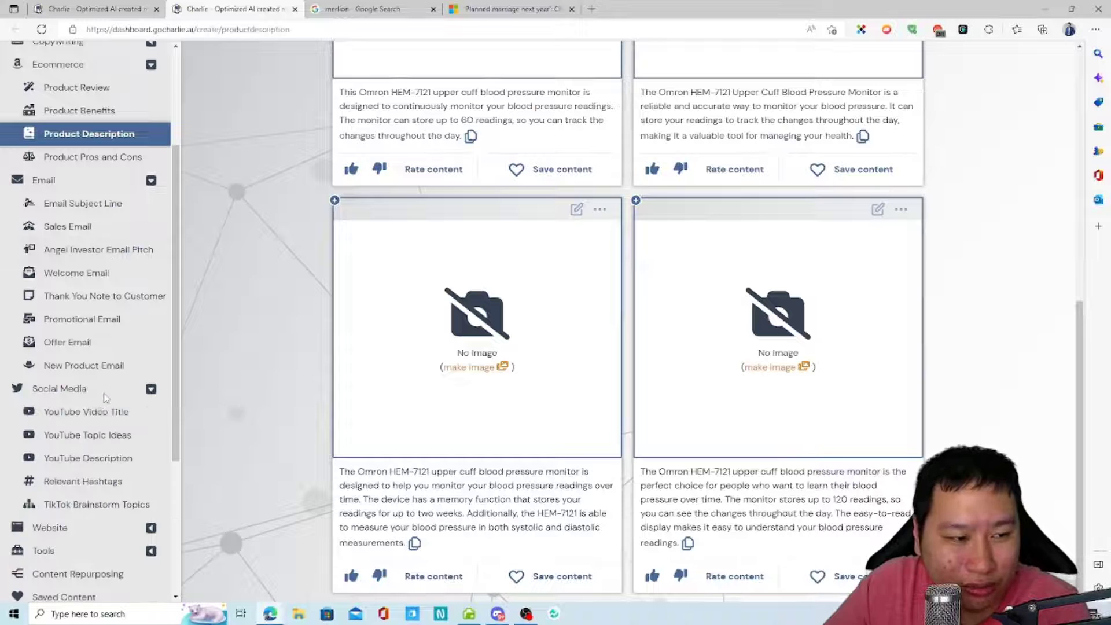
scroll(106, 398, down, 2)
click(97, 443)
scroll(116, 347, down, 3)
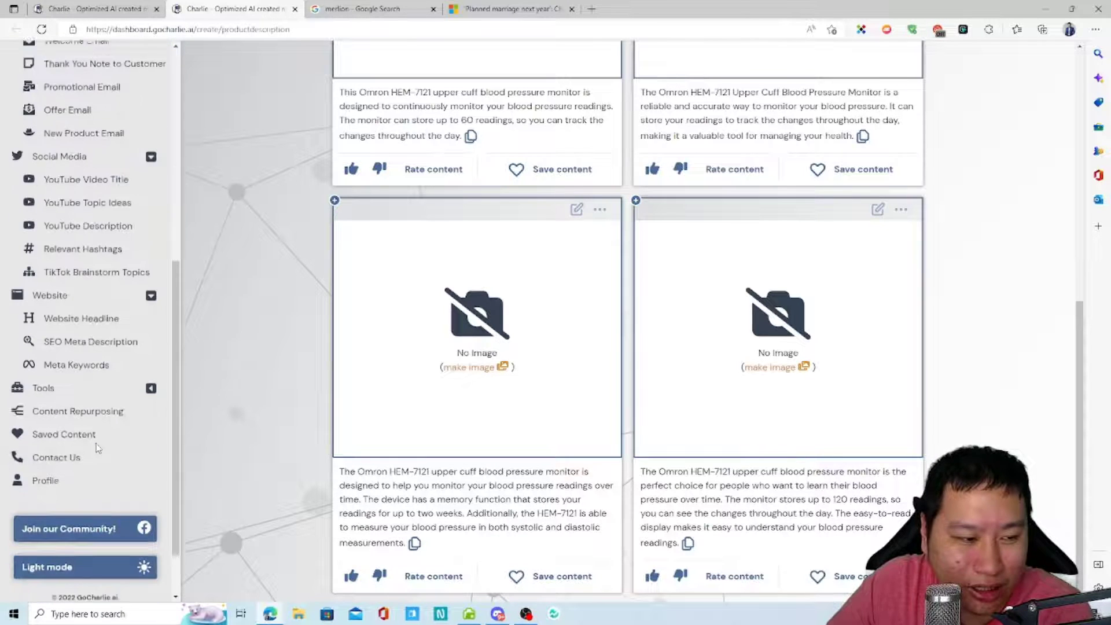
Expand the Tools category and open the Rewrite tool.
click(81, 371)
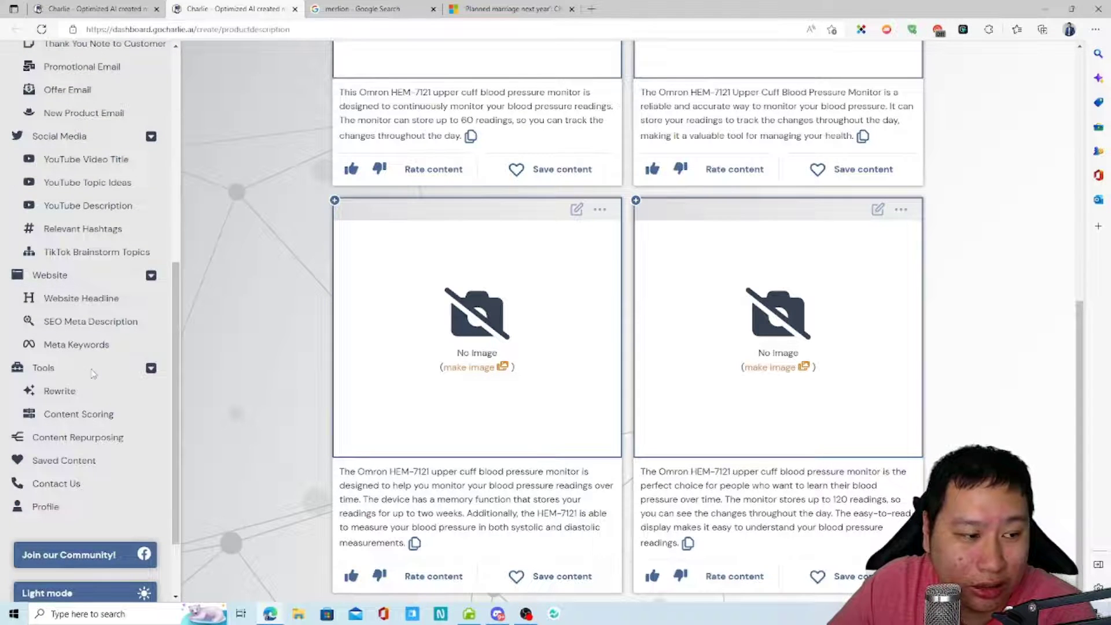
scroll(92, 373, down, 2)
click(69, 296)
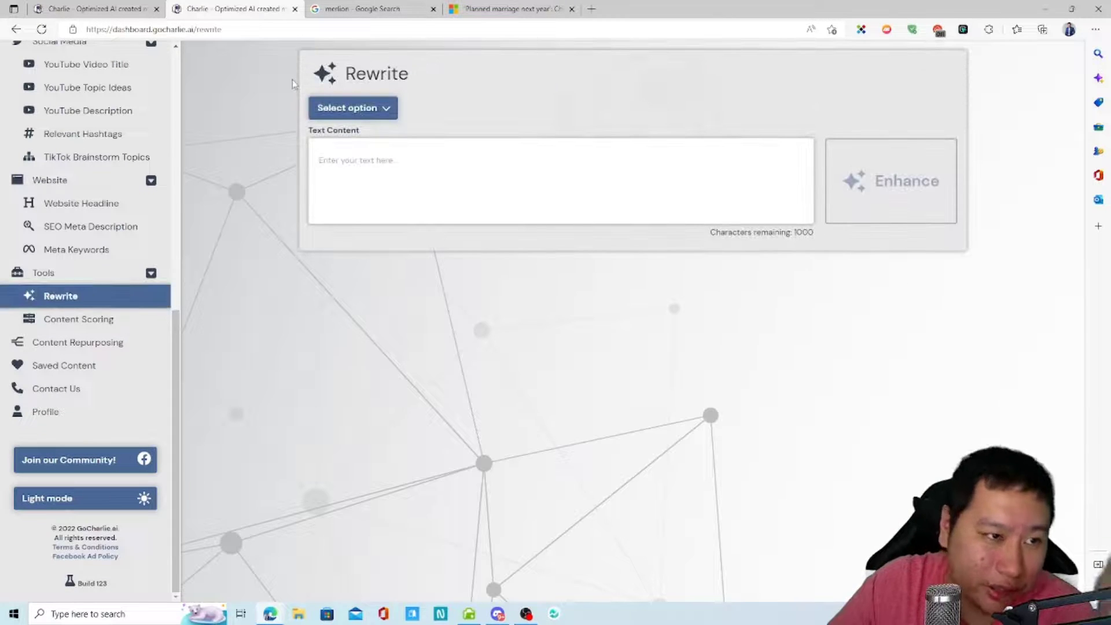
Switch to the MSN article about the Chinese firefighter and skim it down to the related SCMP links for a passage to rewrite.
click(509, 8)
scroll(412, 312, down, 10)
scroll(398, 322, up, 3)
click(387, 499)
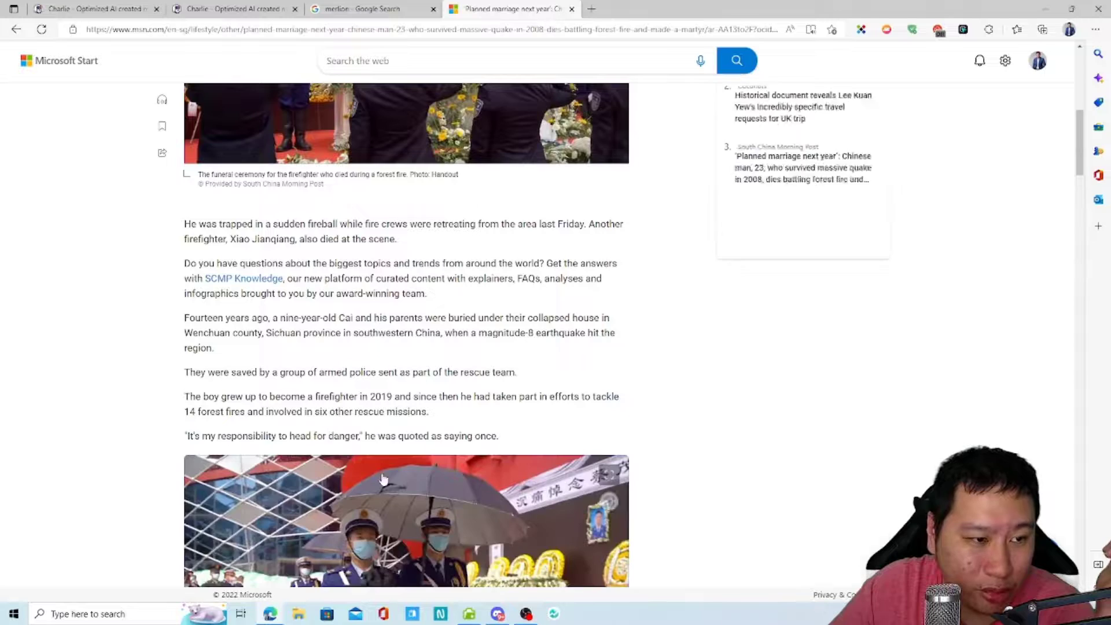
scroll(383, 478, down, 10)
scroll(412, 399, up, 6)
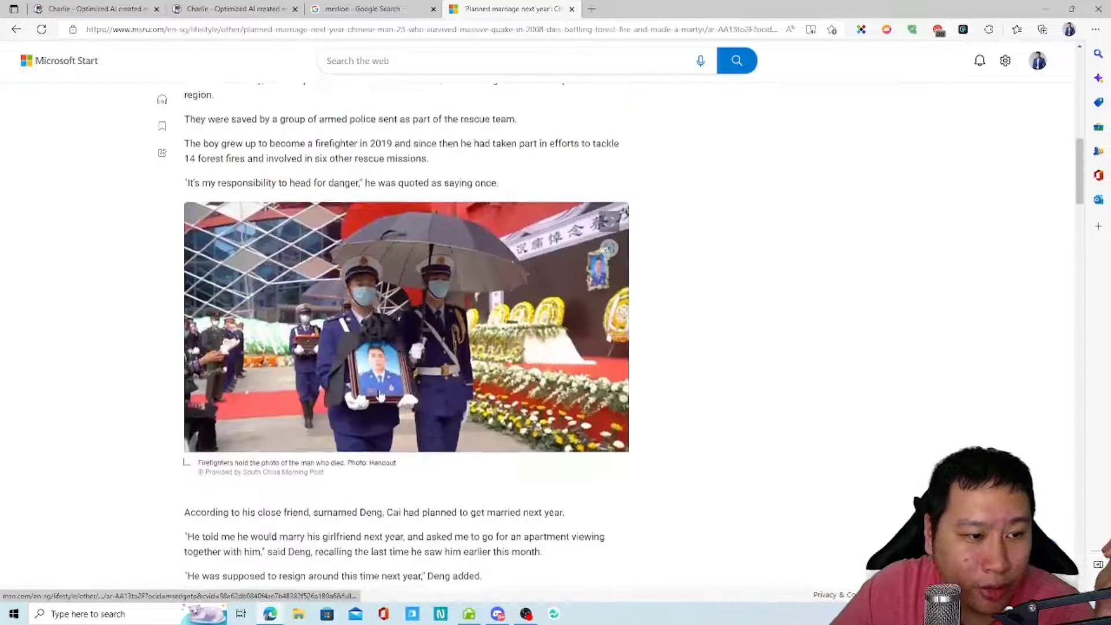
scroll(380, 396, down, 3)
drag(171, 347, 347, 427)
click(363, 473)
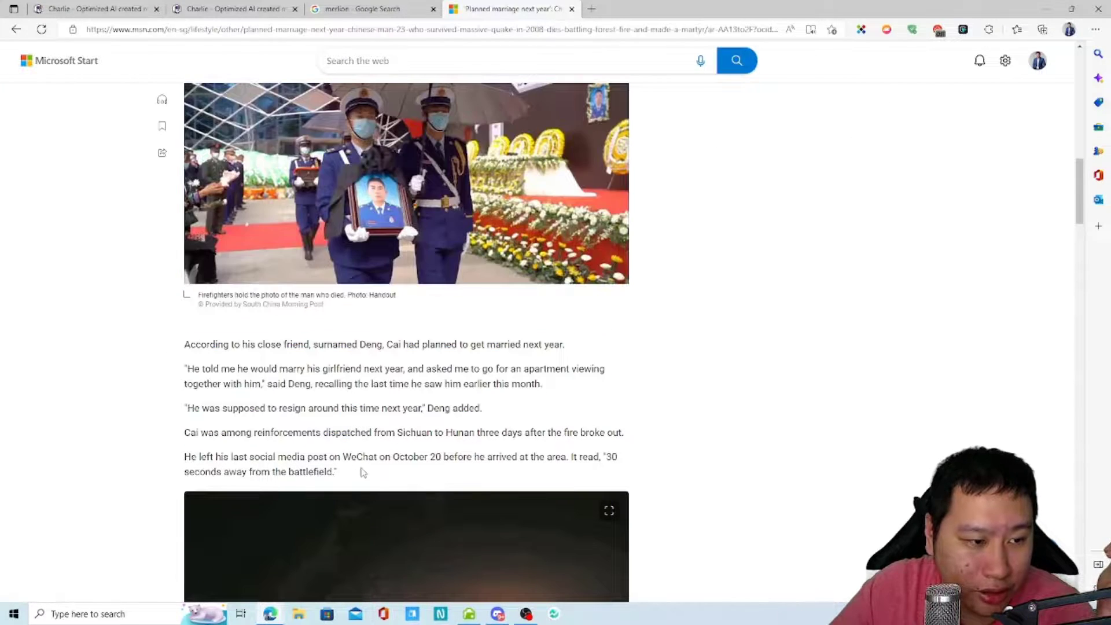
drag(342, 471, 197, 292)
click(328, 413)
scroll(328, 413, down, 7)
scroll(329, 412, down, 2)
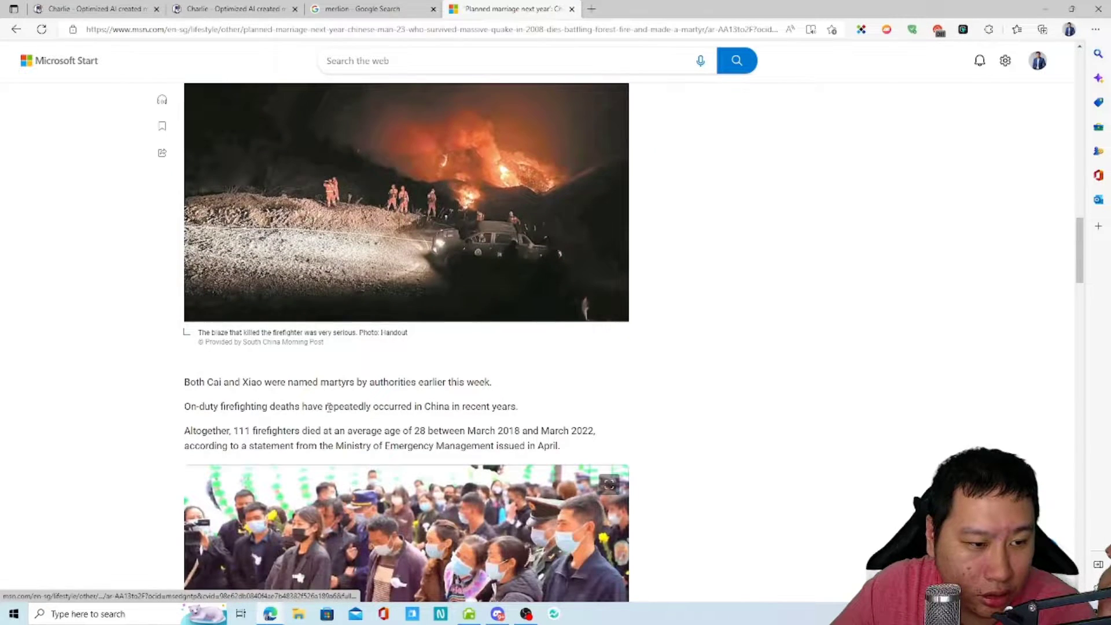
scroll(329, 407, down, 13)
scroll(327, 409, up, 8)
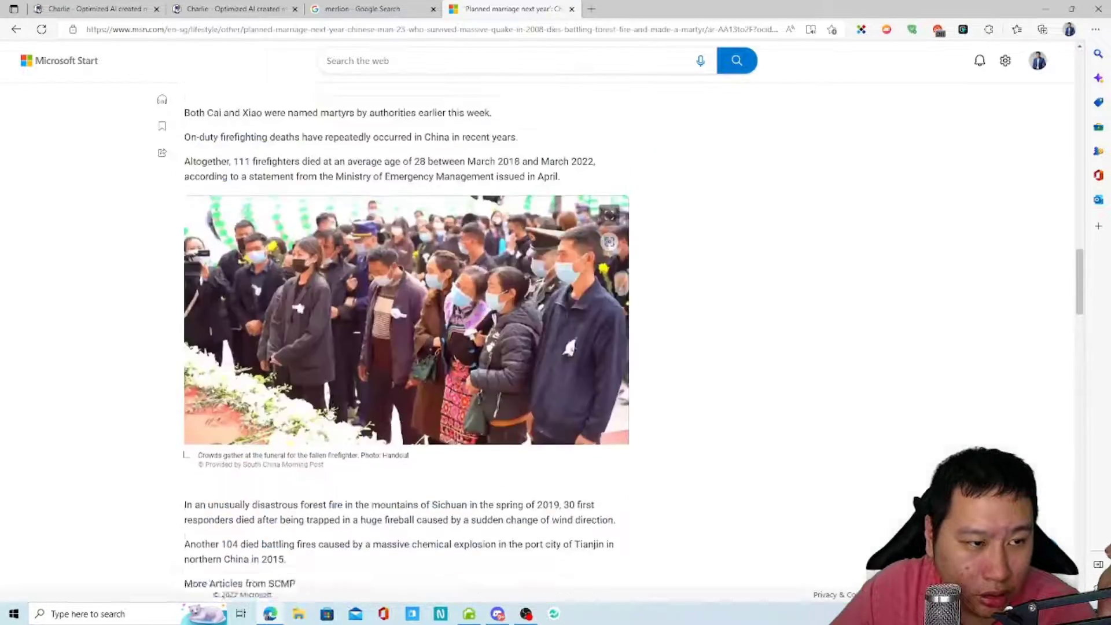
scroll(327, 410, down, 5)
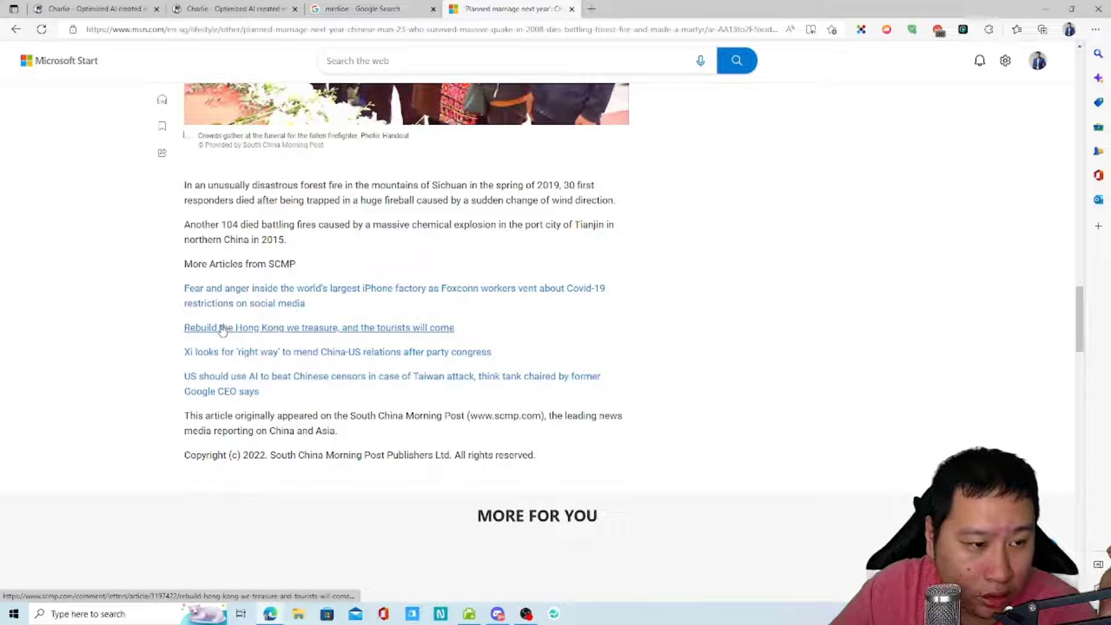
Open the linked SCMP article "Xi looks for 'right way' to mend China-US relations" and find its opening paragraphs.
click(234, 353)
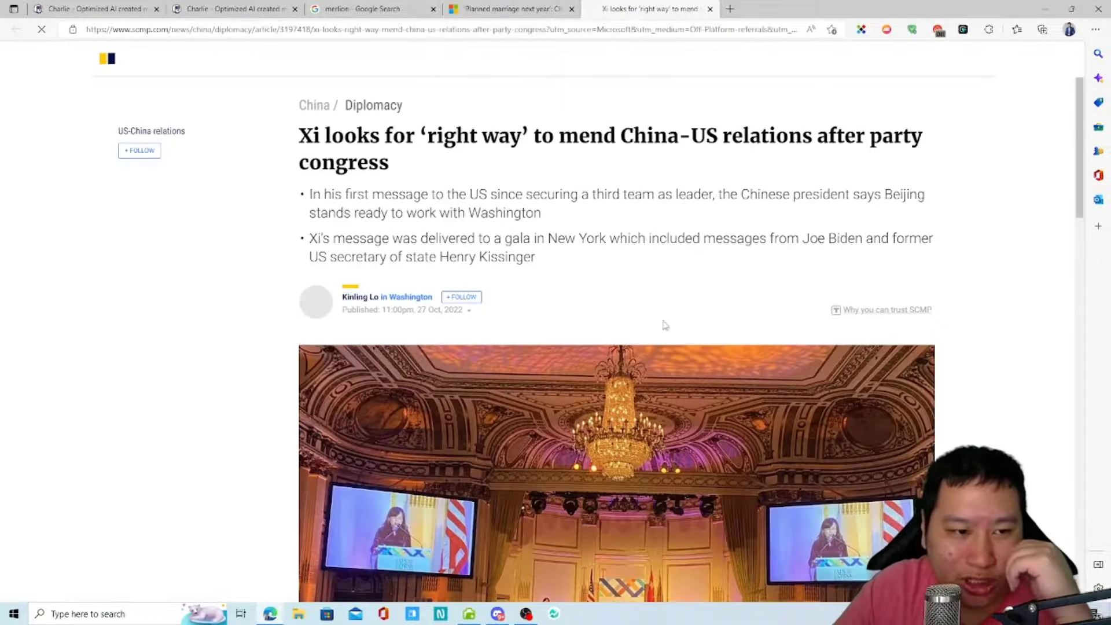
scroll(637, 321, down, 10)
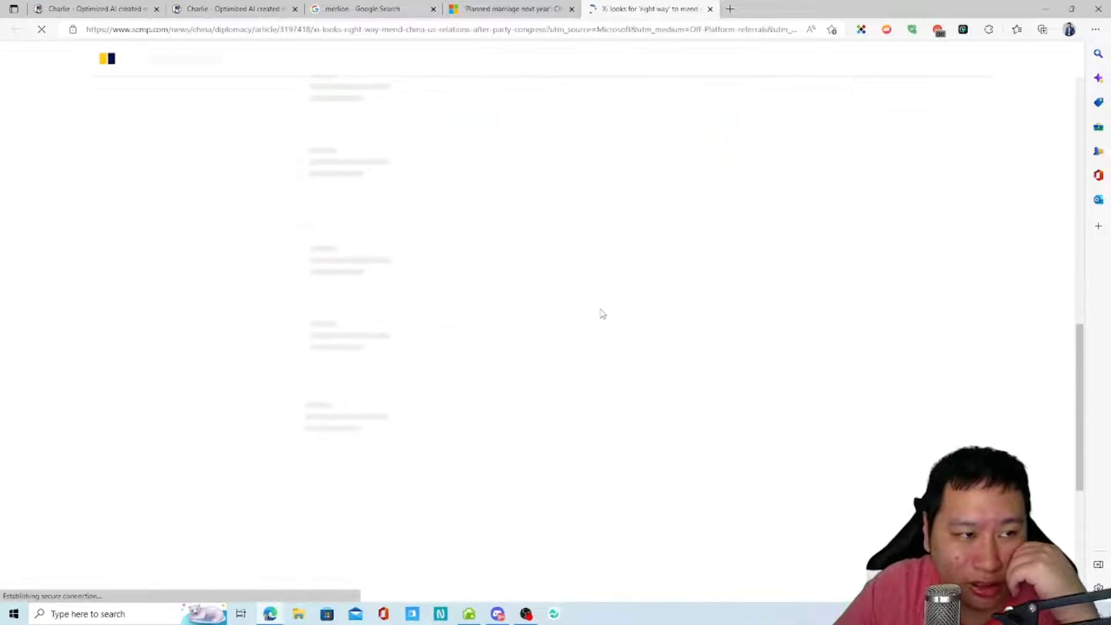
scroll(477, 292, up, 6)
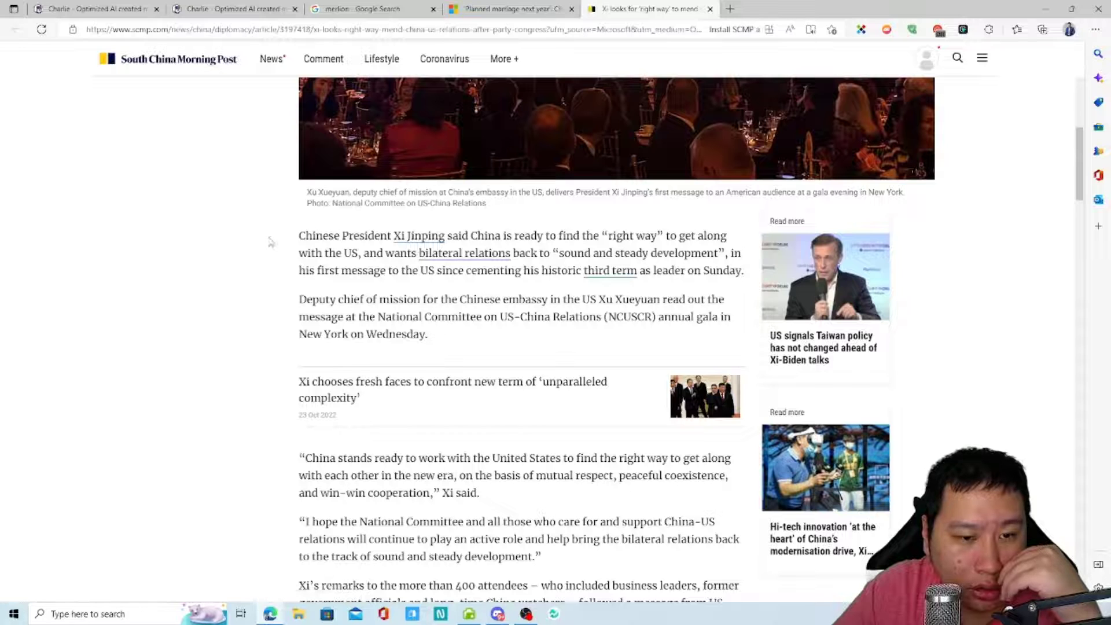
drag(293, 238, 435, 341)
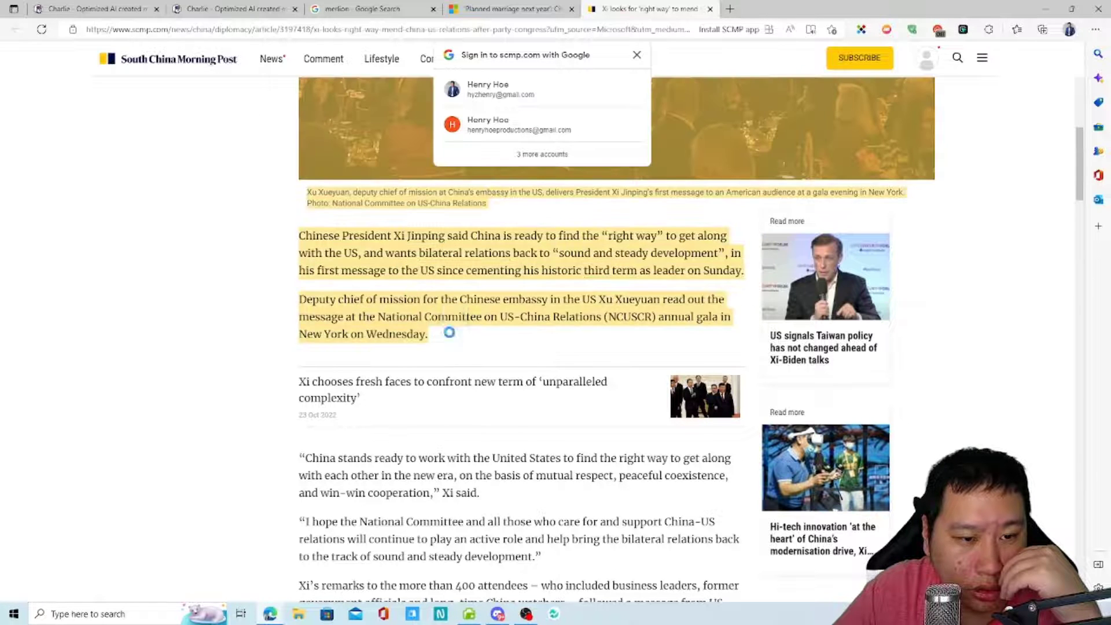
click(448, 332)
mouse_move(302, 243)
mouse_down()
mouse_move(415, 296)
mouse_move(459, 350)
mouse_move(301, 249)
mouse_move(300, 231)
mouse_up()
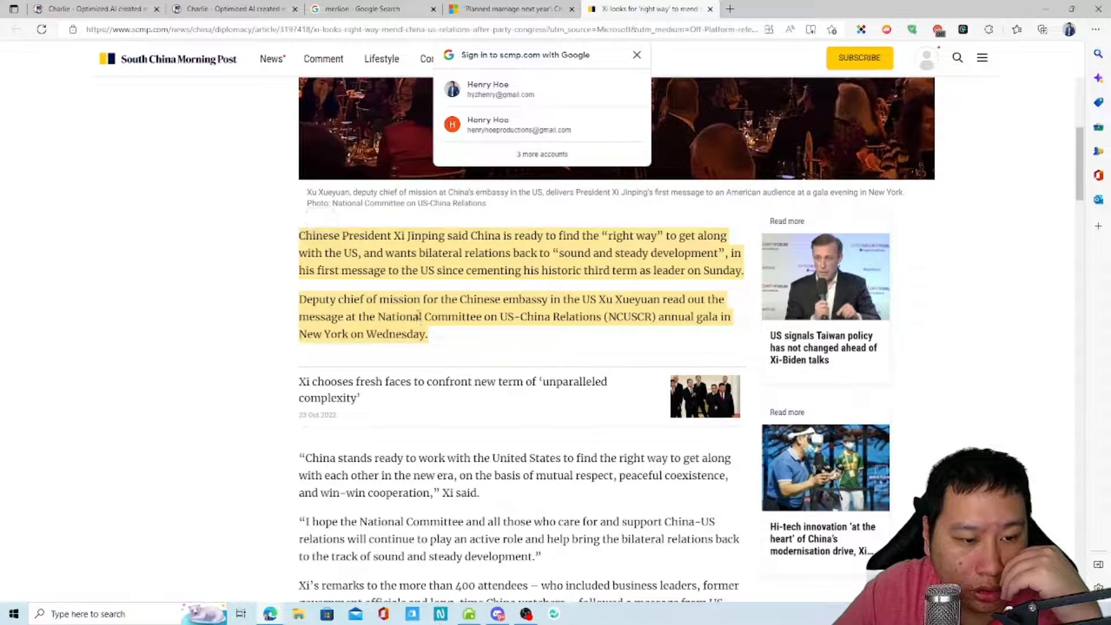
click(419, 317)
scroll(307, 256, down, 4)
scroll(319, 280, up, 4)
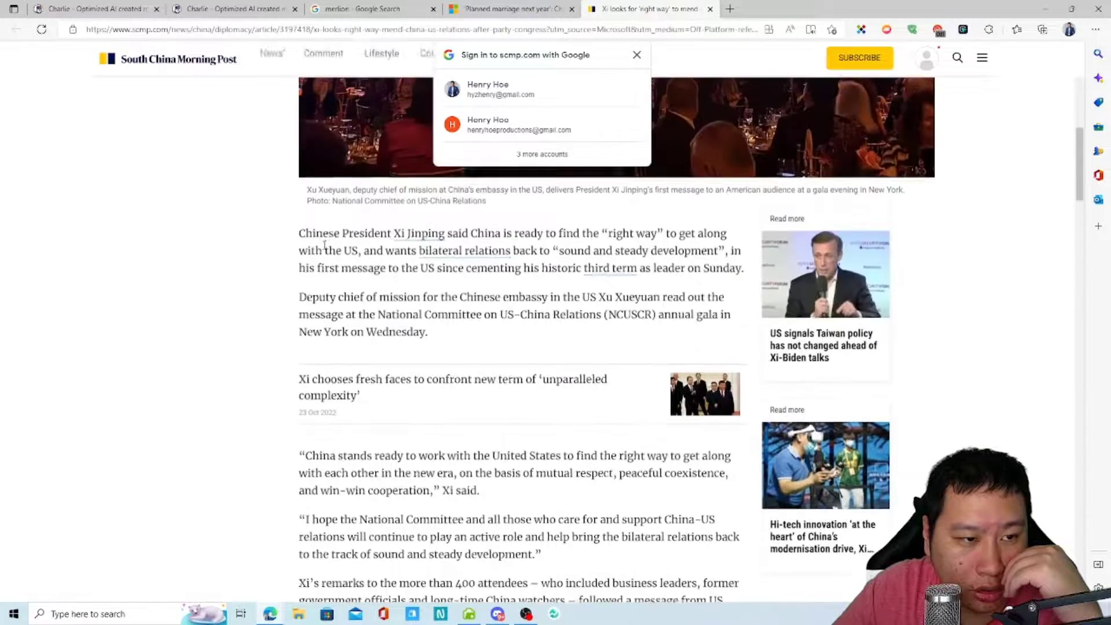
Select and copy the SCMP article text from "Chinese President Xi Jinping said" through "an attempt to contain China.".
drag(300, 232, 381, 347)
scroll(434, 350, down, 3)
scroll(592, 411, down, 3)
scroll(491, 396, up, 3)
scroll(480, 387, down, 3)
scroll(596, 436, down, 4)
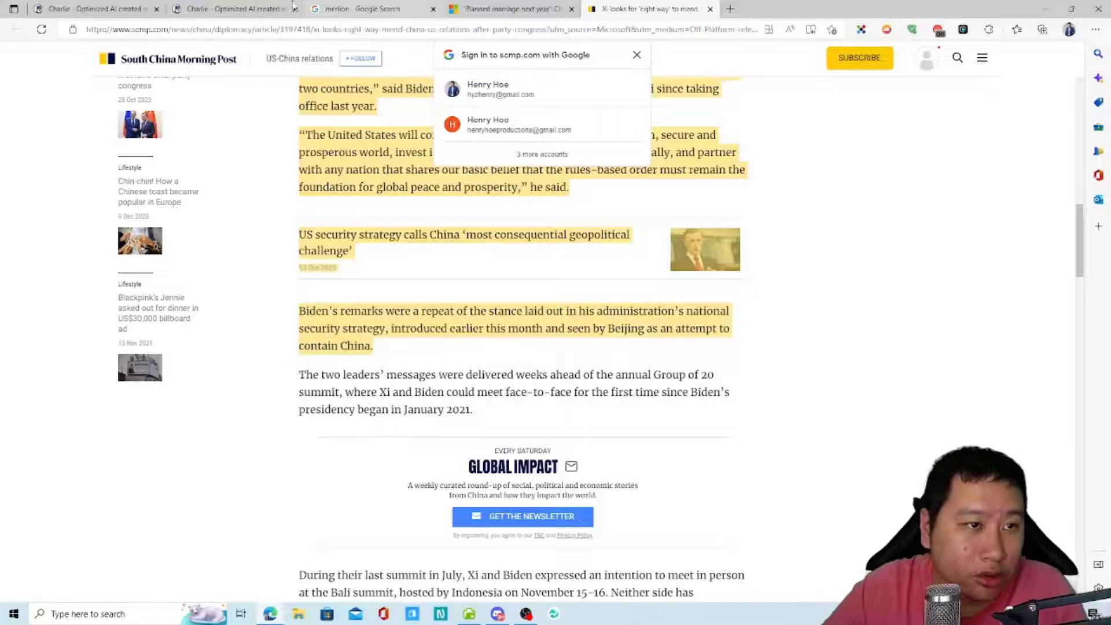
Return to the Rewrite tool and paste the copied article text into its text content.
click(96, 9)
click(228, 9)
click(470, 161)
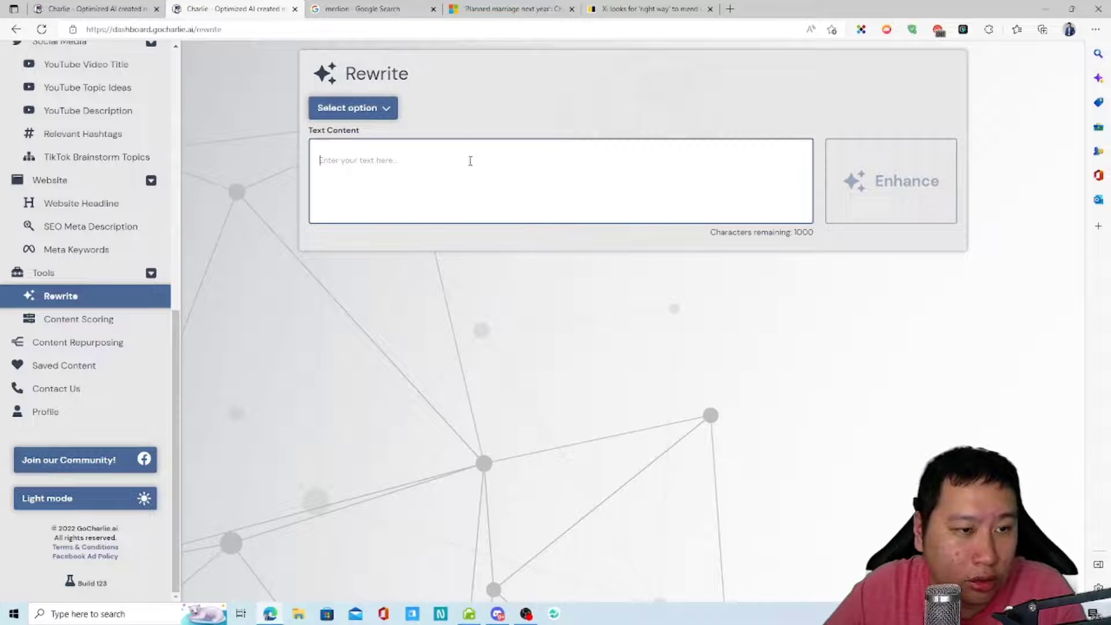
key(ctrl+v)
Delete the "13 Oct 2022" date line from the pasted text.
drag(371, 173, 299, 184)
scroll(401, 183, up, 2)
scroll(400, 182, down, 2)
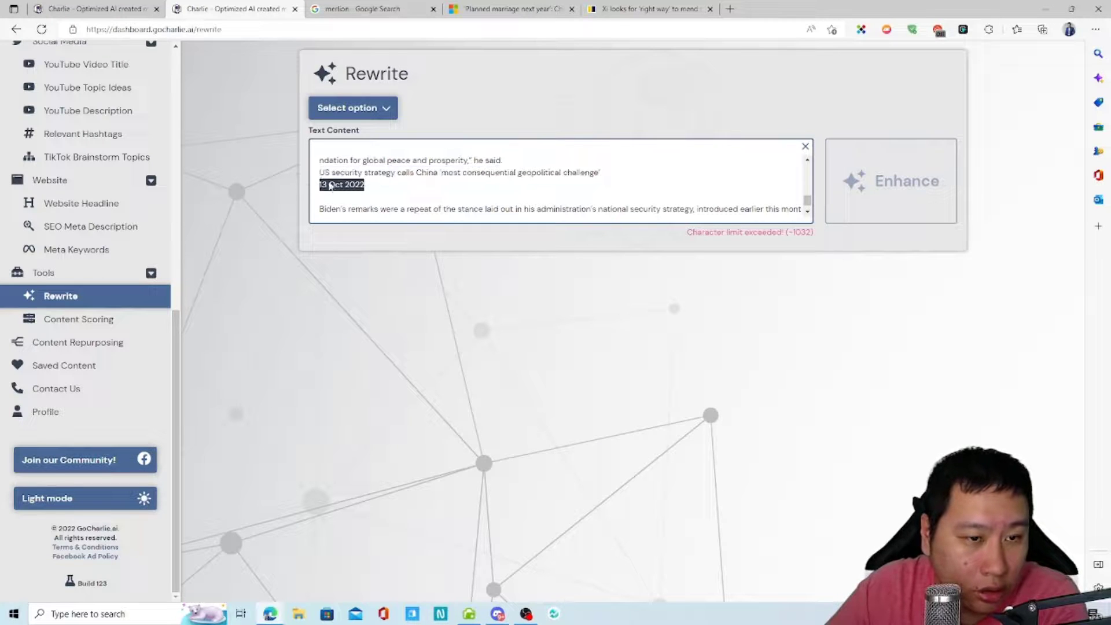
key(BackSpace)
key(BackSpace)
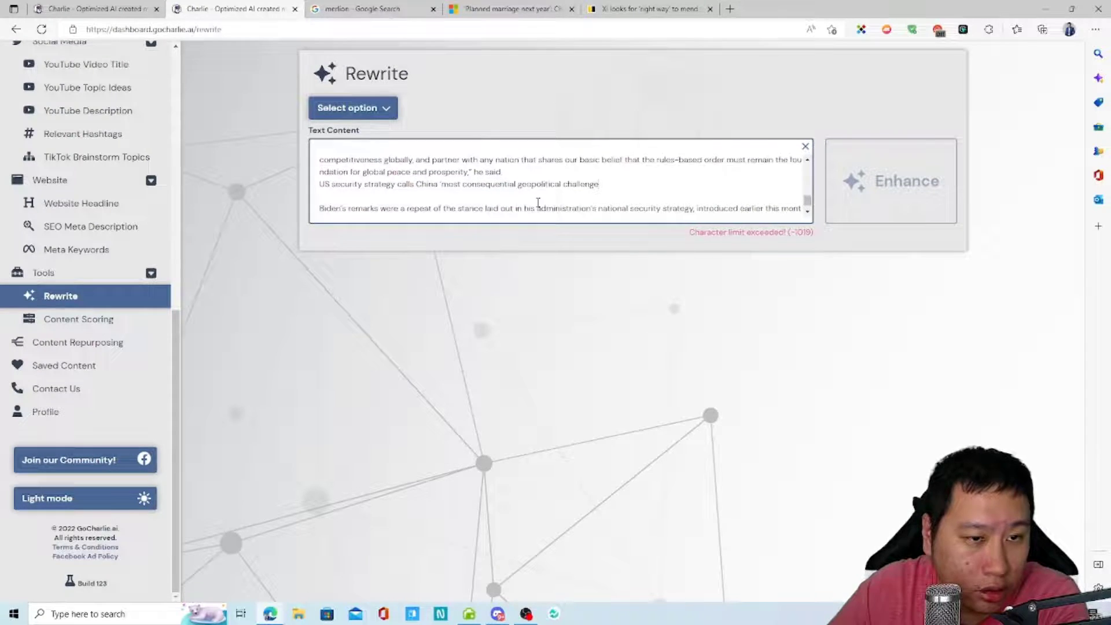
Delete the related headline "Xi chooses fresh faces to confront new term of 'unparalleled complexity'" and its "23 Oct 2022" date line.
scroll(614, 185, up, 8)
scroll(807, 162, up, 3)
scroll(386, 187, down, 3)
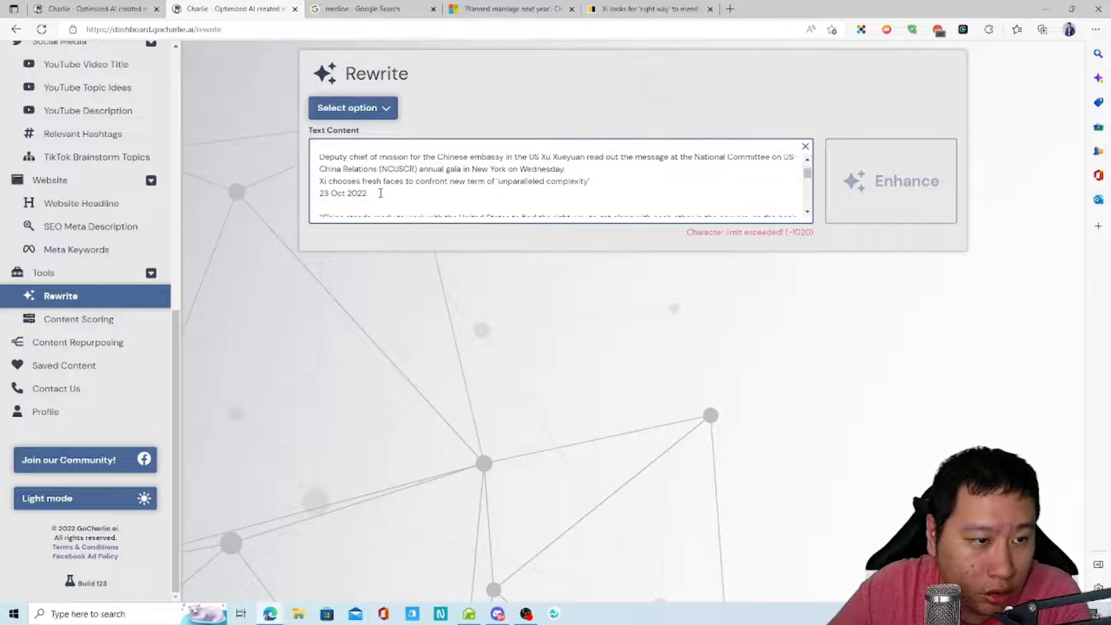
drag(380, 193, 347, 181)
key(BackSpace)
key(BackSpace)
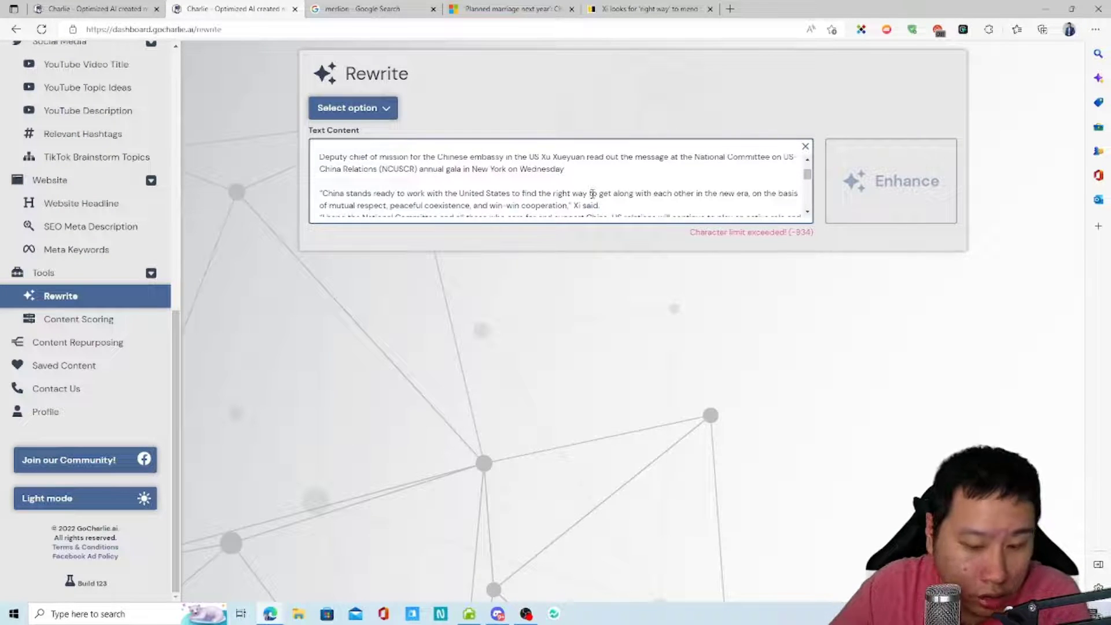
Set the rewrite option to Decrease Length and delete all text after "the track of sound and steady development.".
click(359, 108)
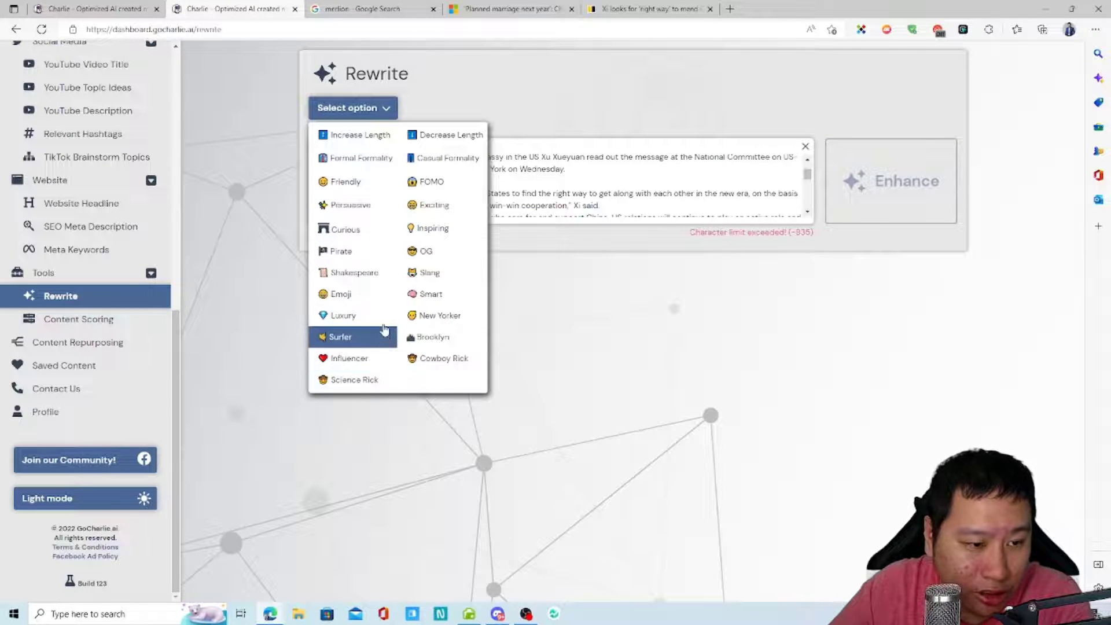
click(427, 139)
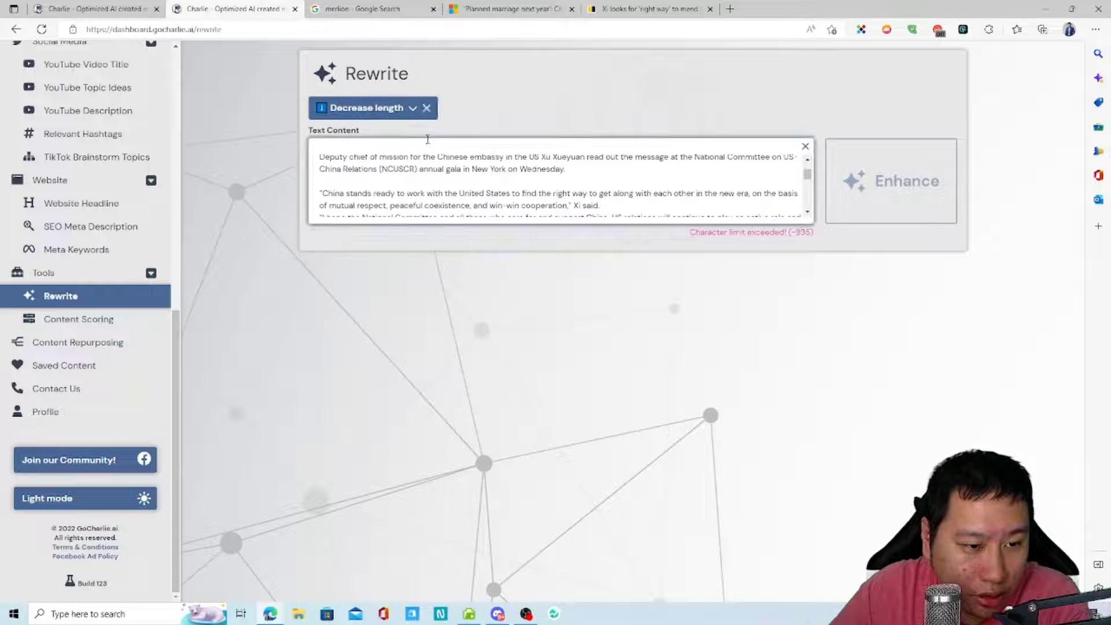
scroll(665, 214, down, 6)
scroll(583, 204, down, 2)
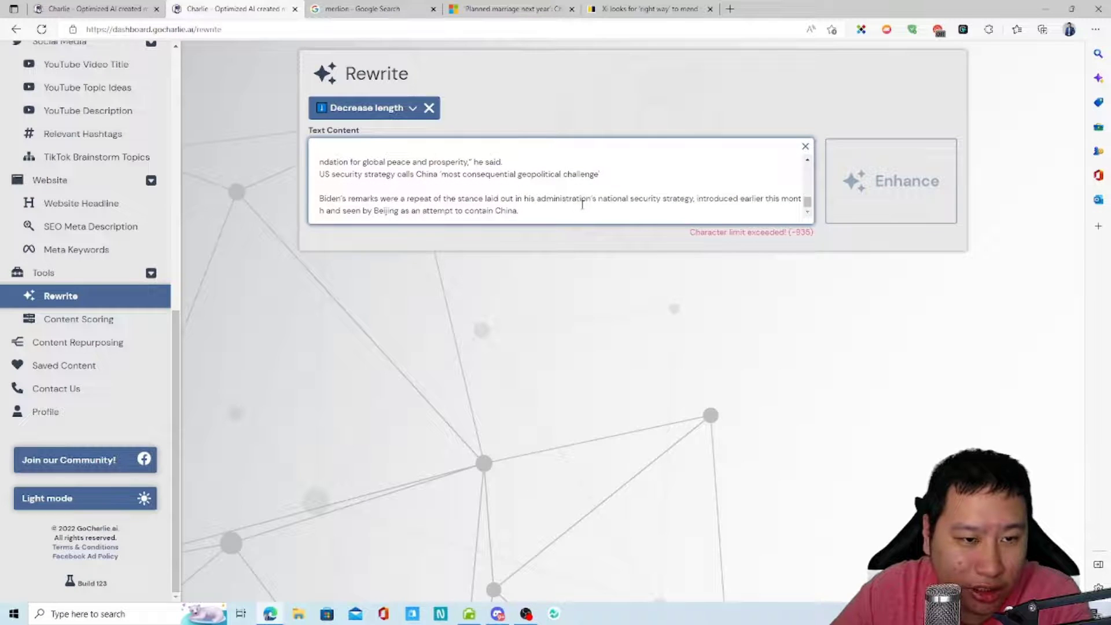
drag(520, 211, 317, 184)
key(BackSpace)
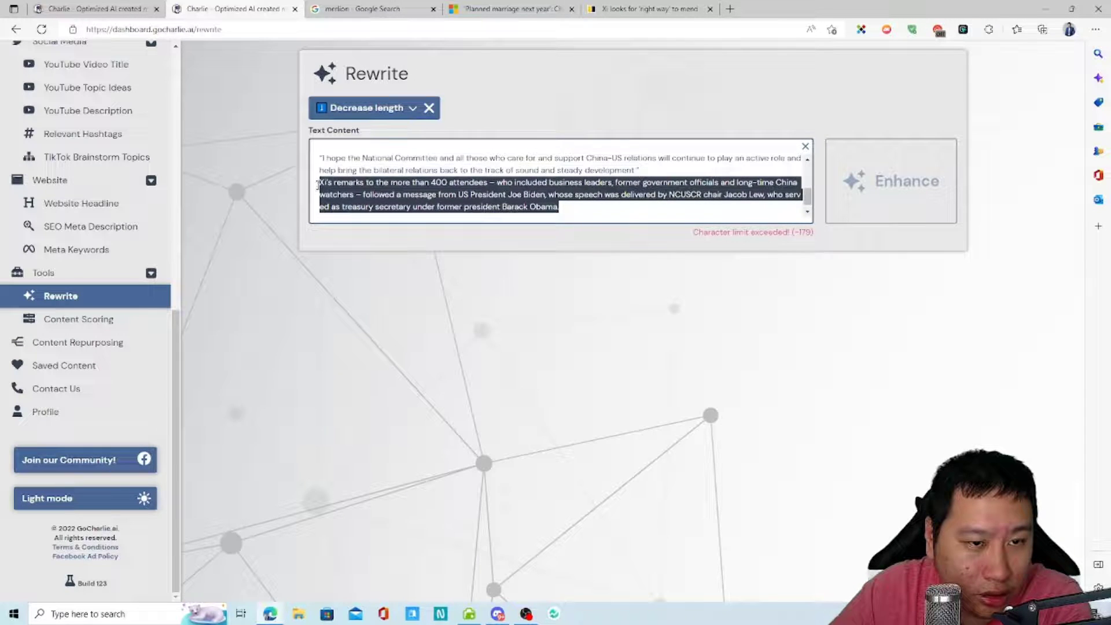
key(BackSpace)
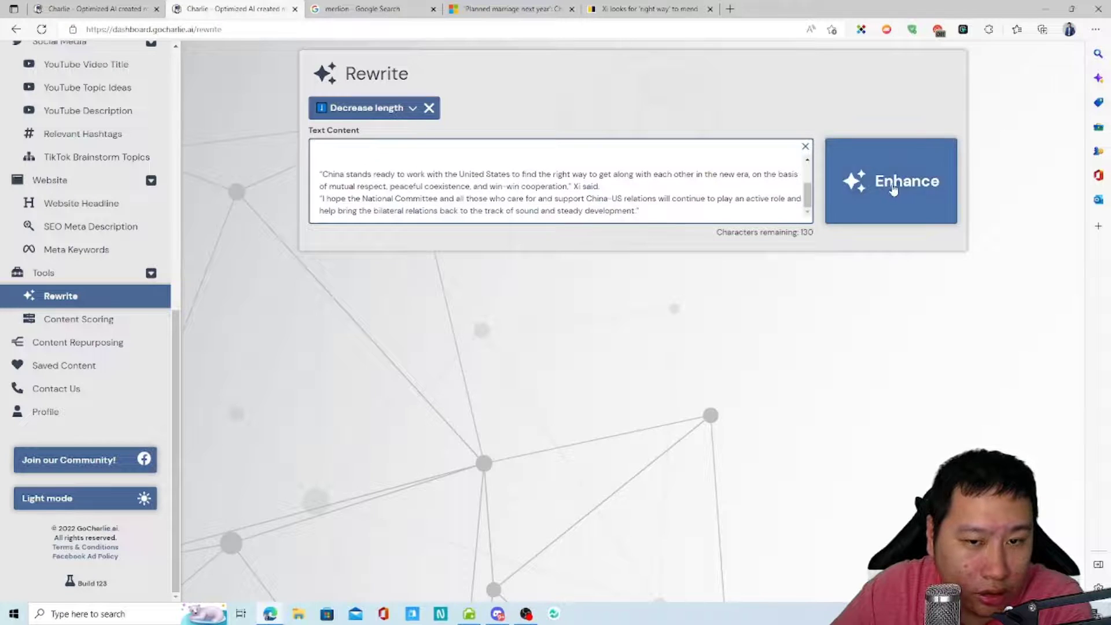
Enhance the trimmed article text with Decrease Length and review the generated versions.
click(894, 188)
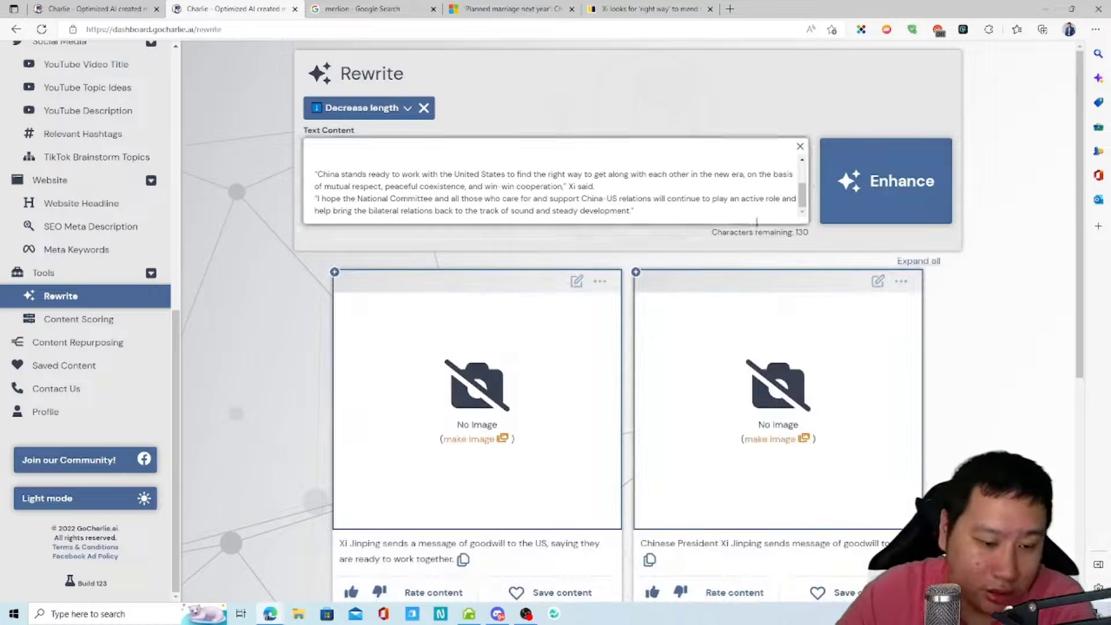
scroll(756, 222, down, 6)
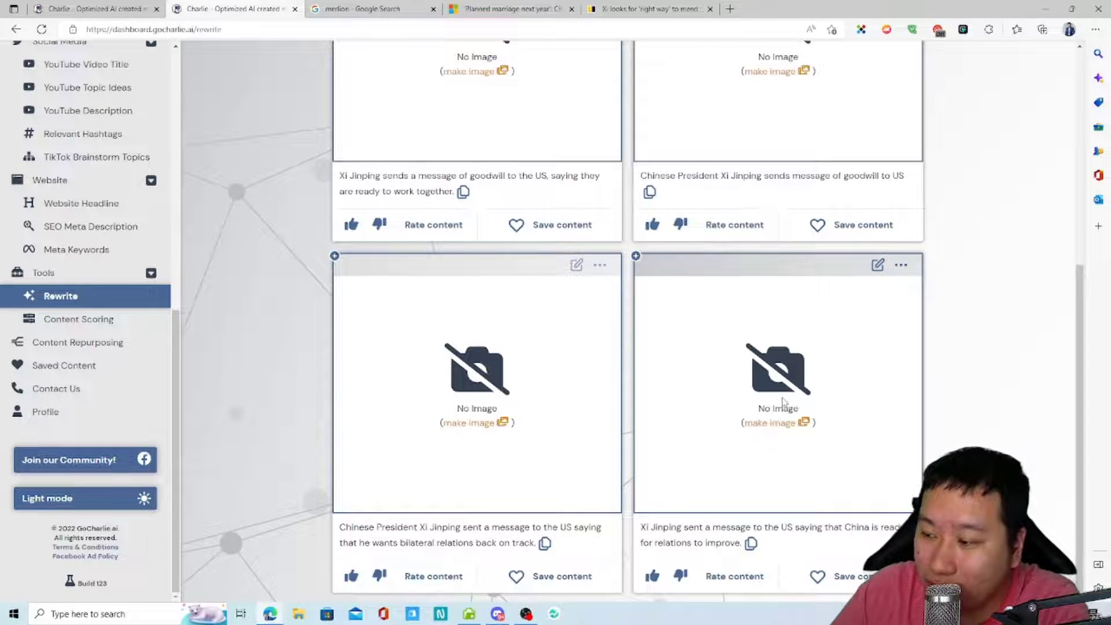
scroll(641, 394, up, 6)
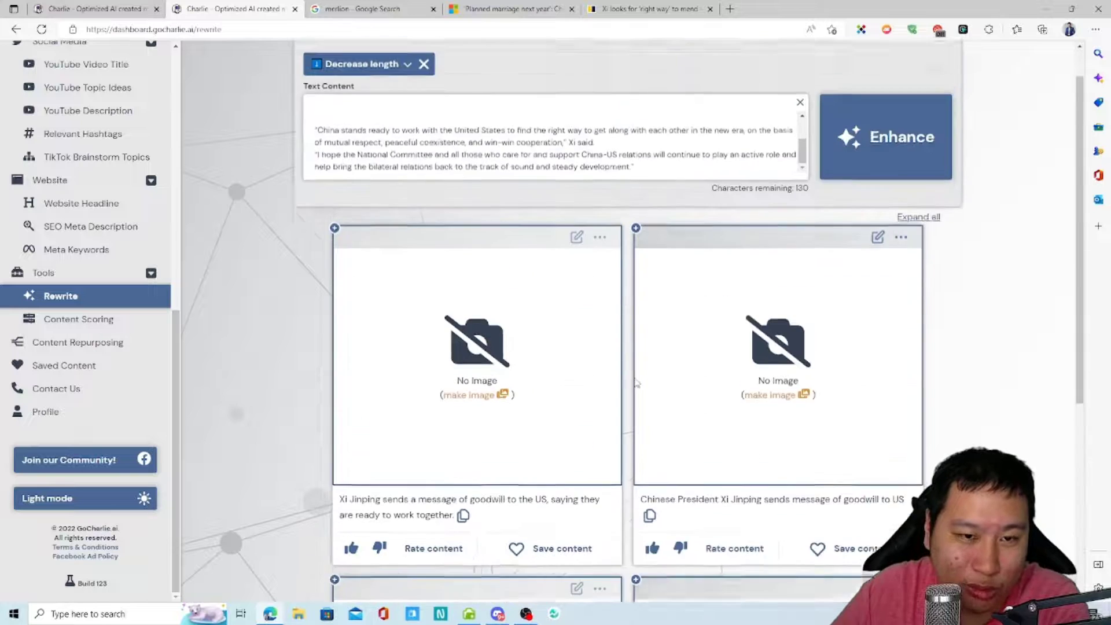
Change the rewrite option to Increase Length and enhance the same text again.
click(368, 111)
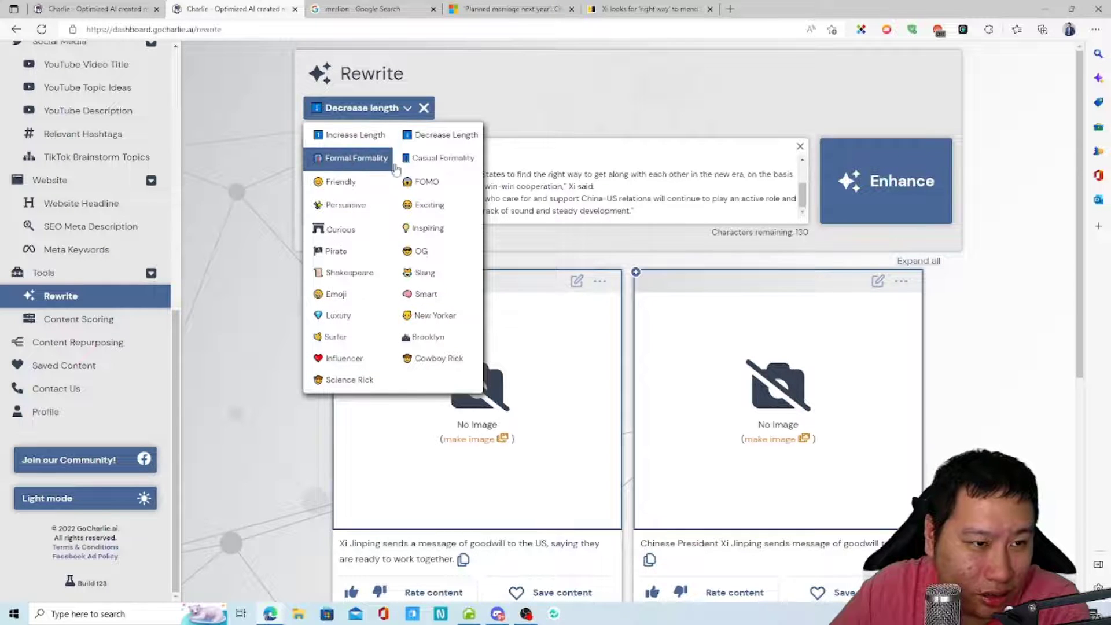
click(353, 134)
click(886, 180)
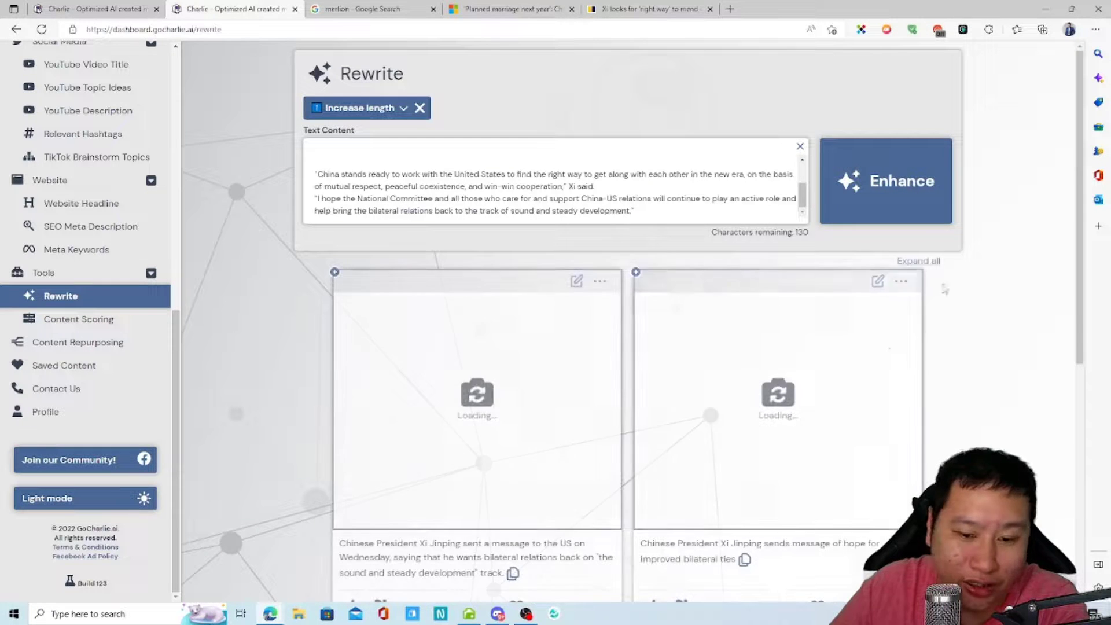
Review all four Increase Length versions generated from the article excerpt.
scroll(549, 350, down, 5)
scroll(550, 344, down, 3)
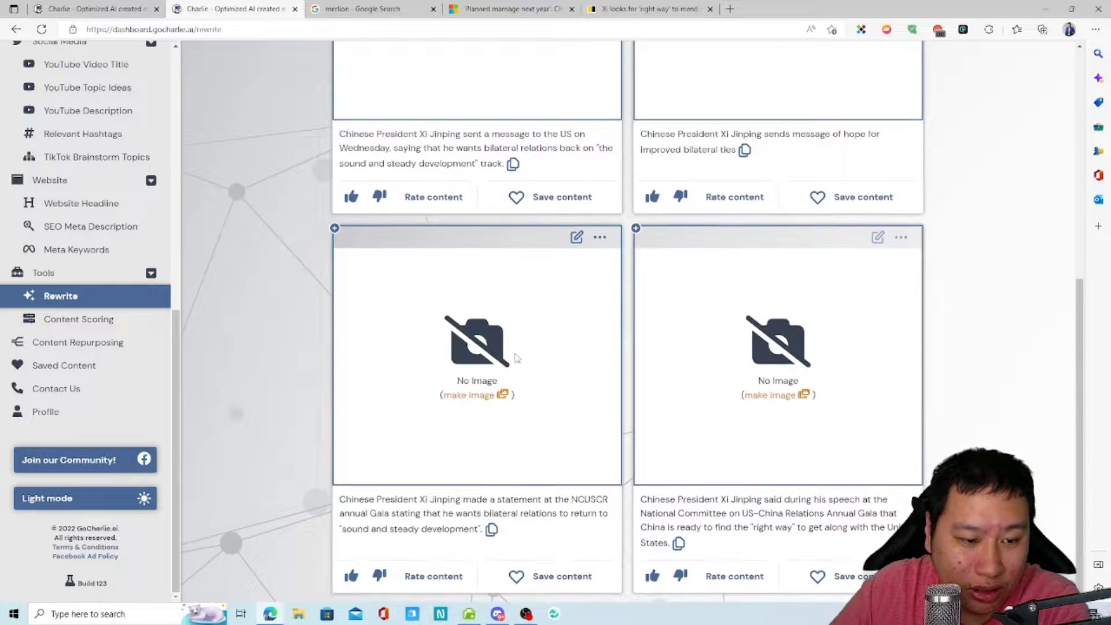
scroll(501, 533, up, 8)
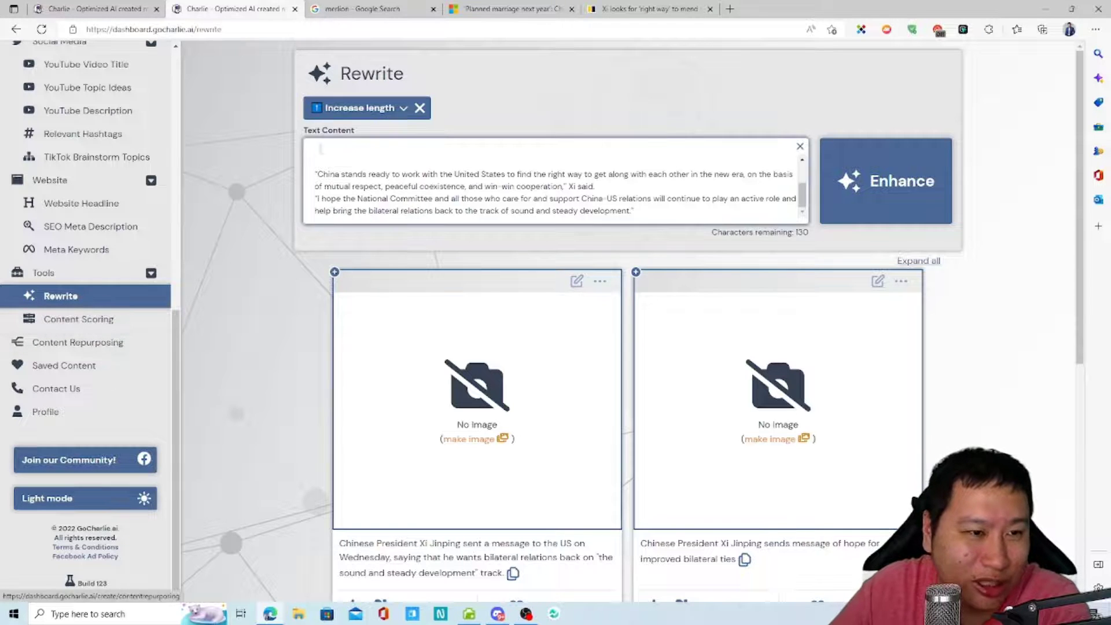
Change the rewrite option to Friendly and enhance the same article excerpt.
click(349, 109)
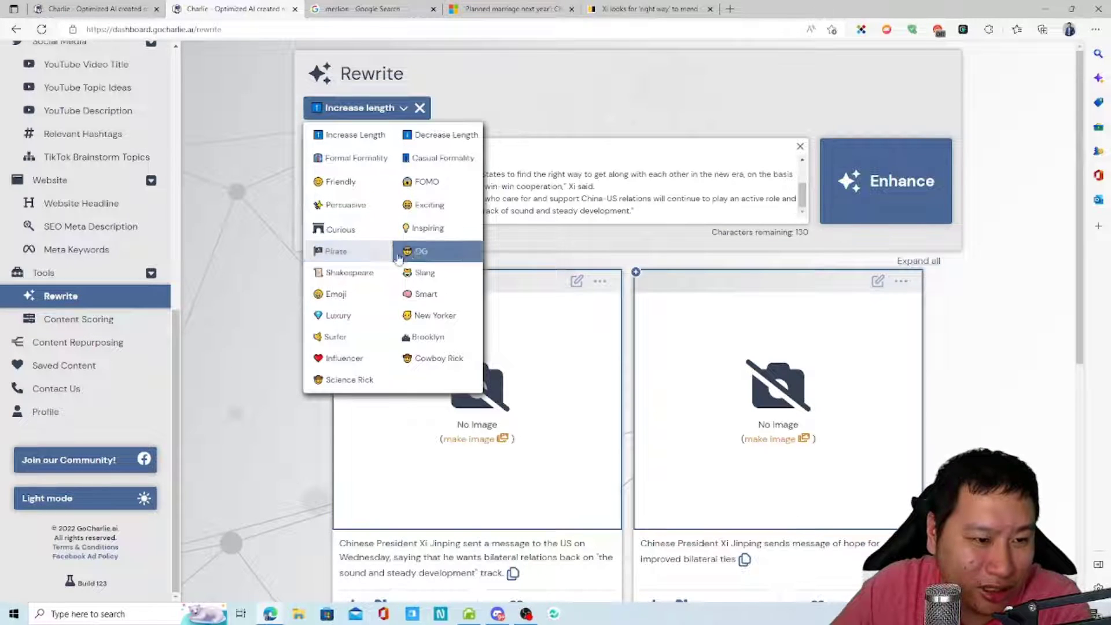
click(339, 181)
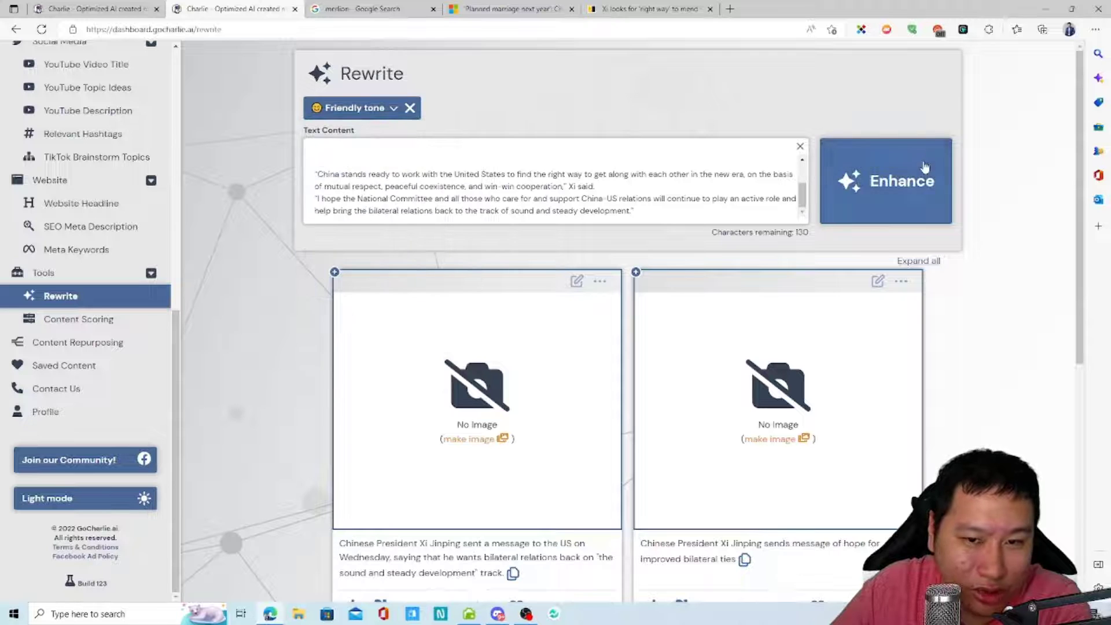
click(922, 170)
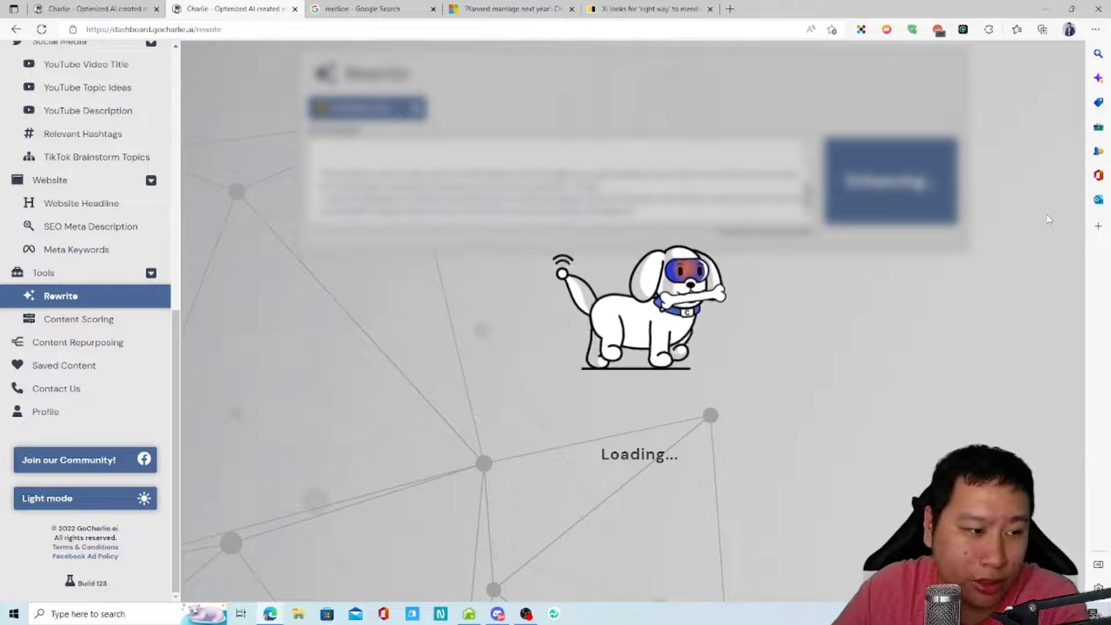
Try to load go.decisivemareter.com/youtube in place of the merlion image search.
click(396, 12)
click(379, 28)
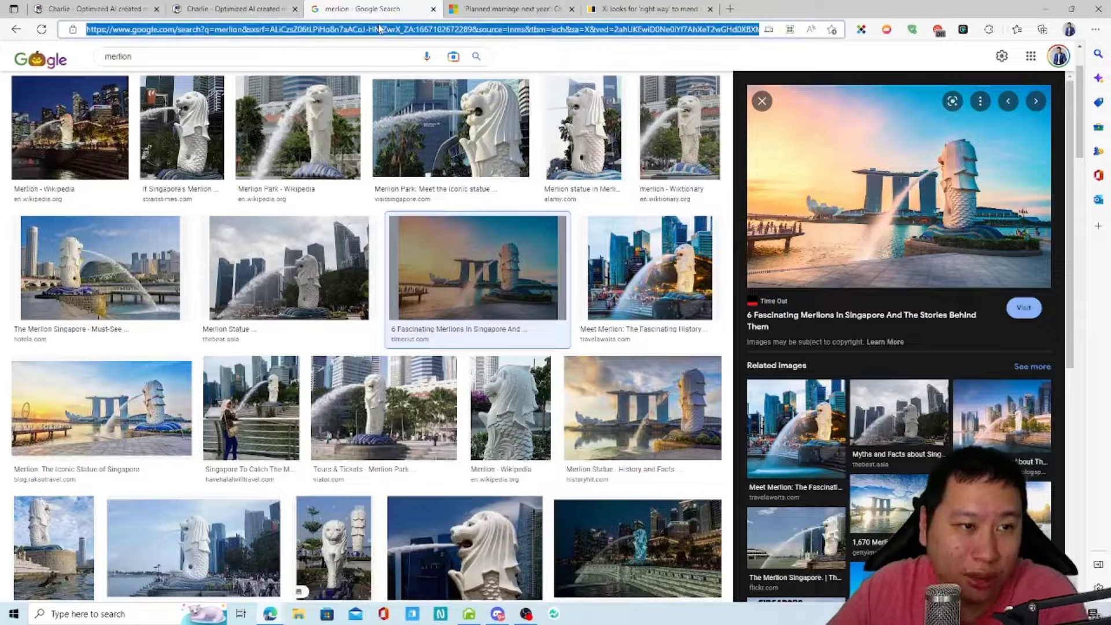
text(go.decisivemarerer)
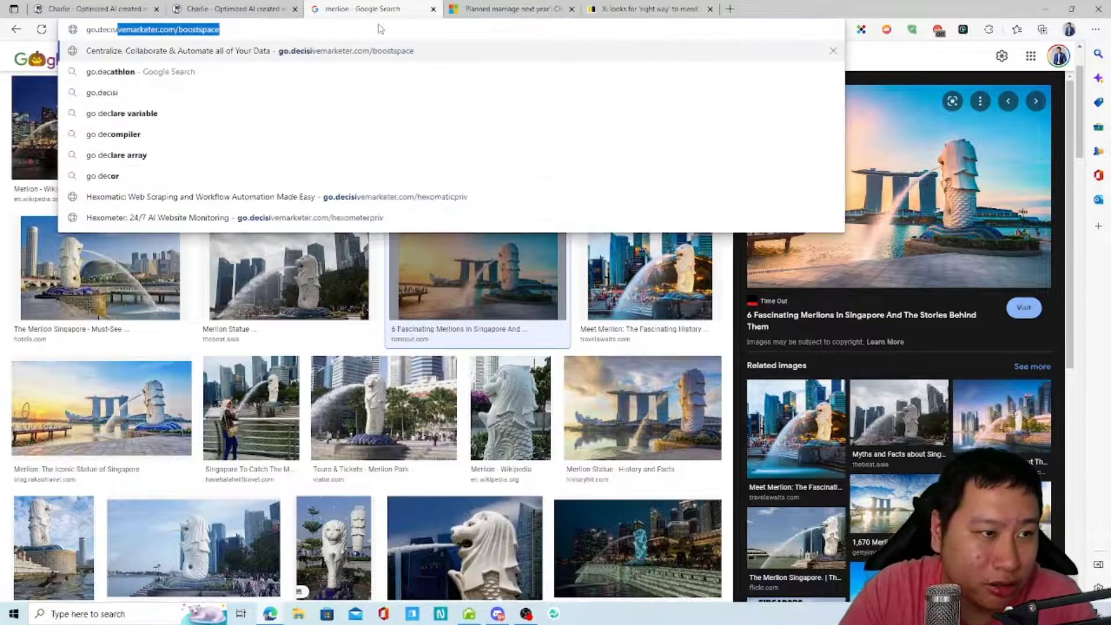
key(BackSpace)
key(BackSpace)
key(BackSpace)
text(ter.c)
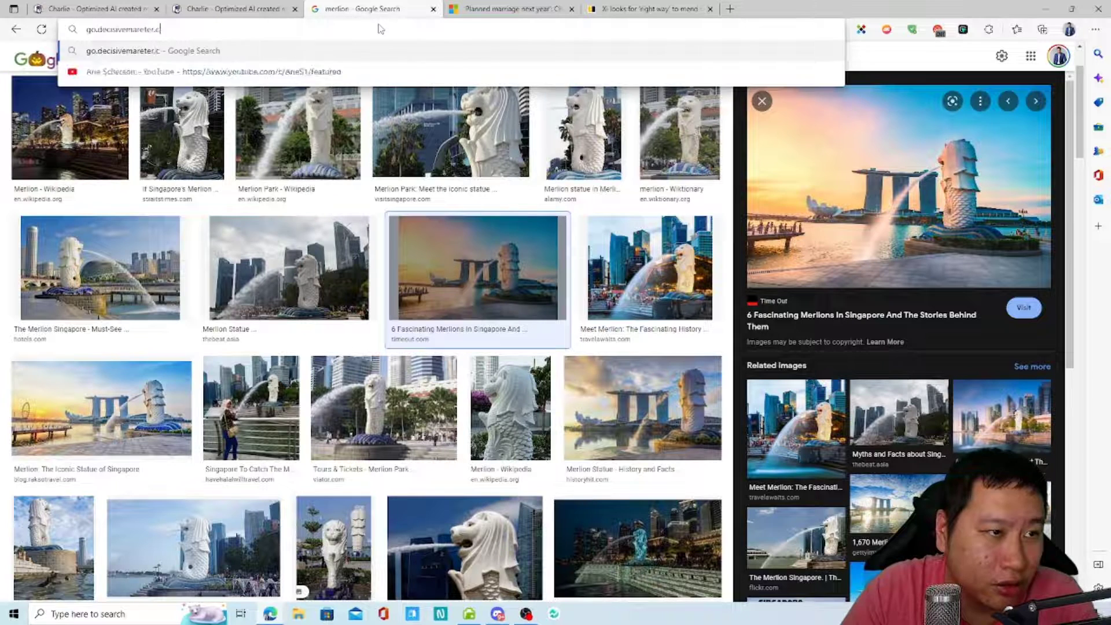
text(om/youtube)
key(Return)
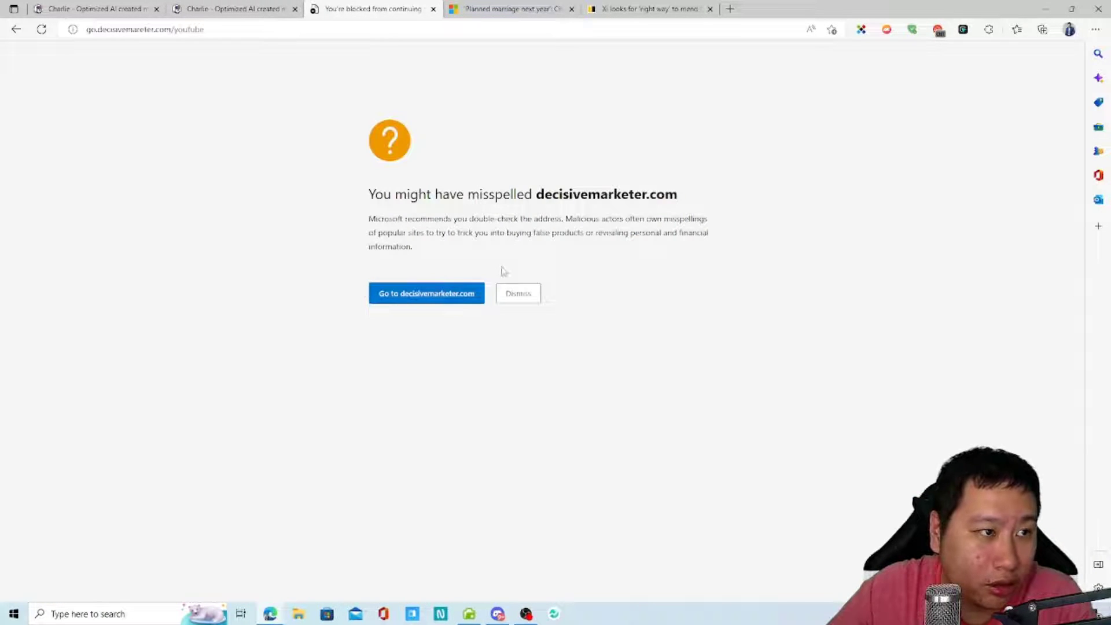
Correct the misspelled address to go.decisivemarketer.com/youtube and load it.
click(142, 29)
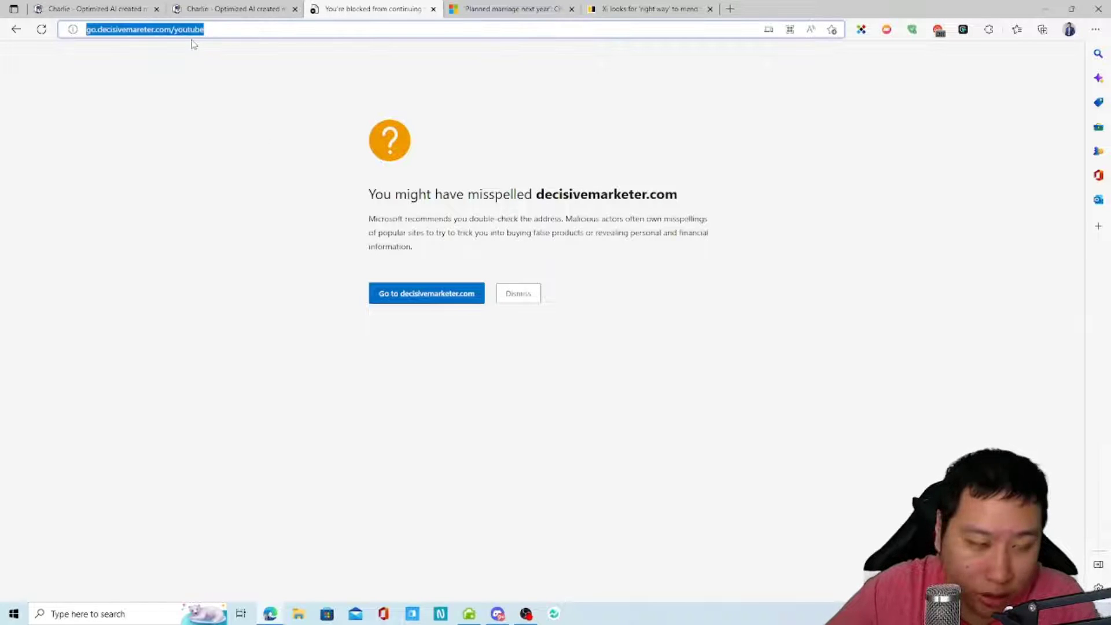
click(194, 30)
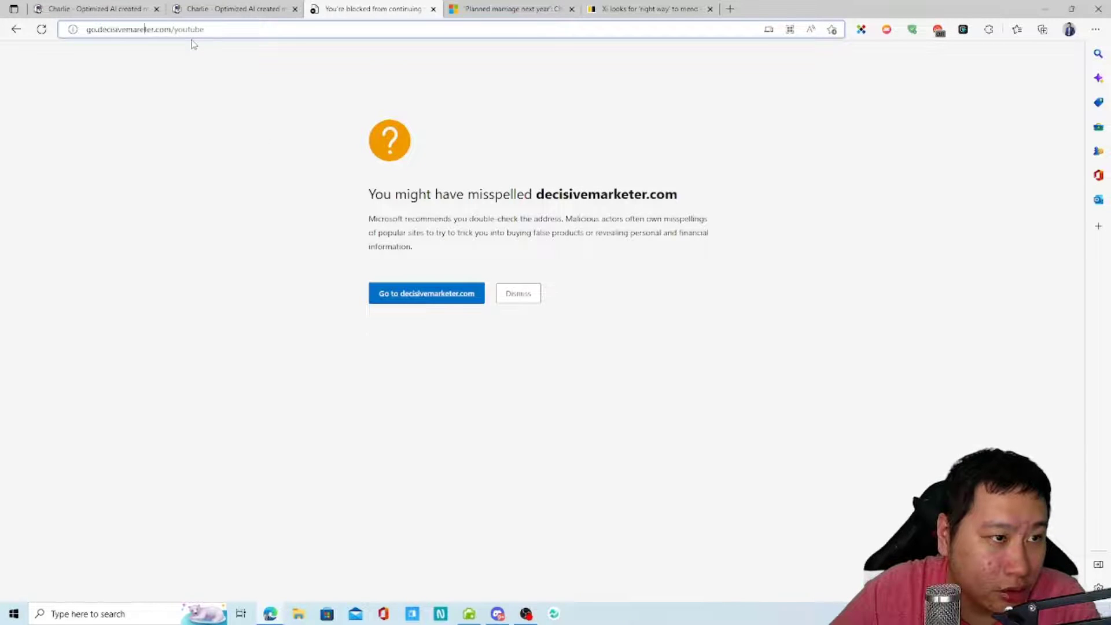
text(k)
key(Return)
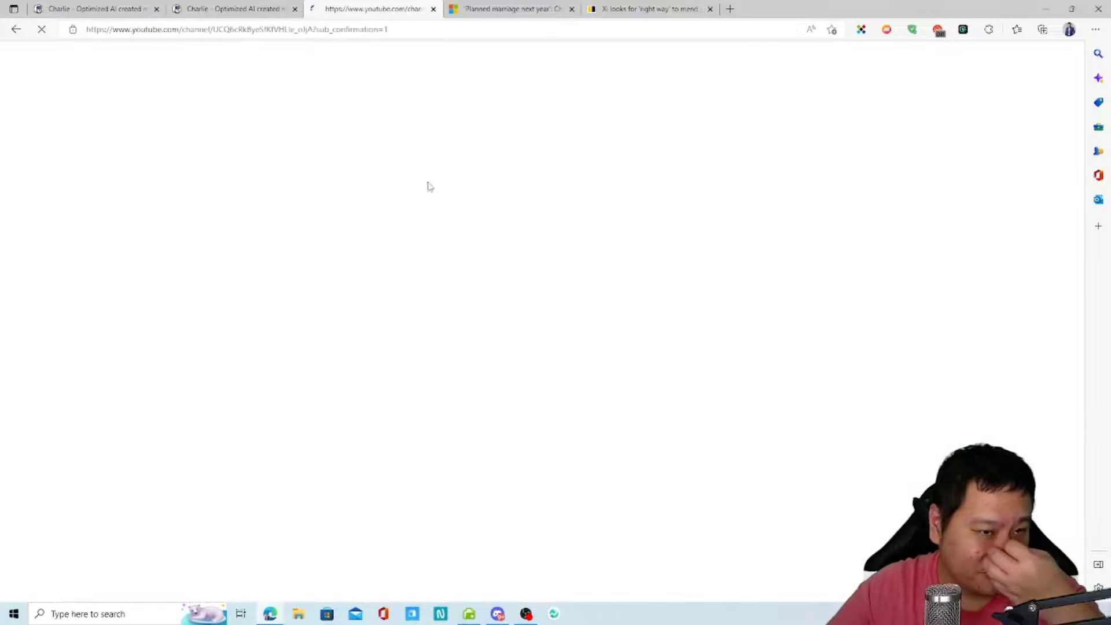
Return to the Rewrite results and examine the wording of the generated Friendly tone versions.
click(85, 7)
click(231, 9)
scroll(364, 181, down, 6)
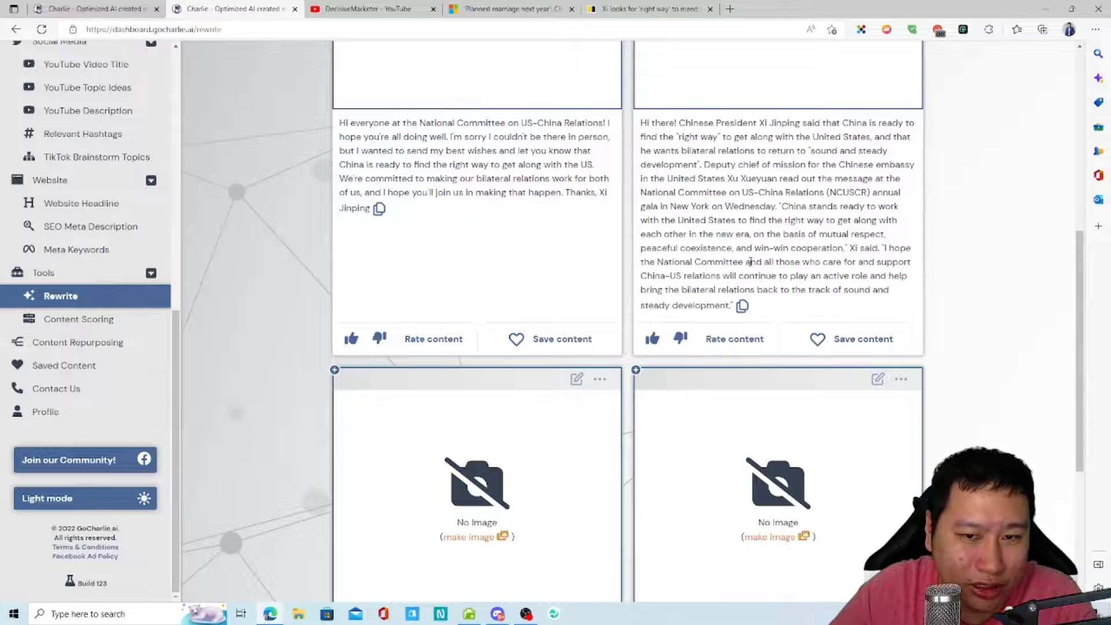
scroll(759, 251, up, 2)
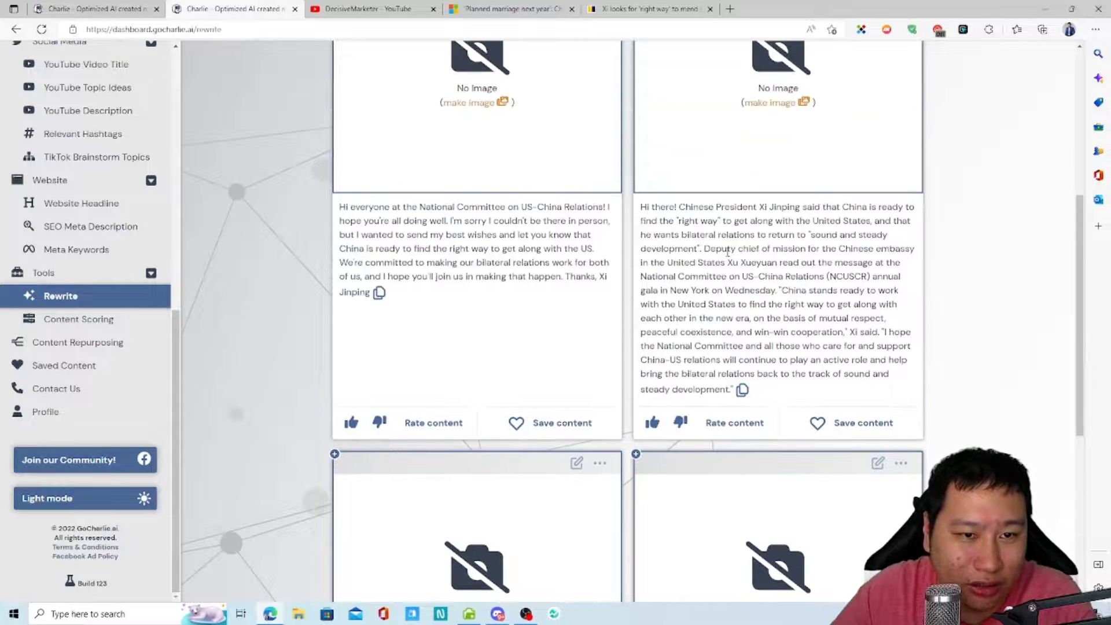
drag(715, 247, 761, 342)
click(761, 347)
scroll(761, 350, down, 6)
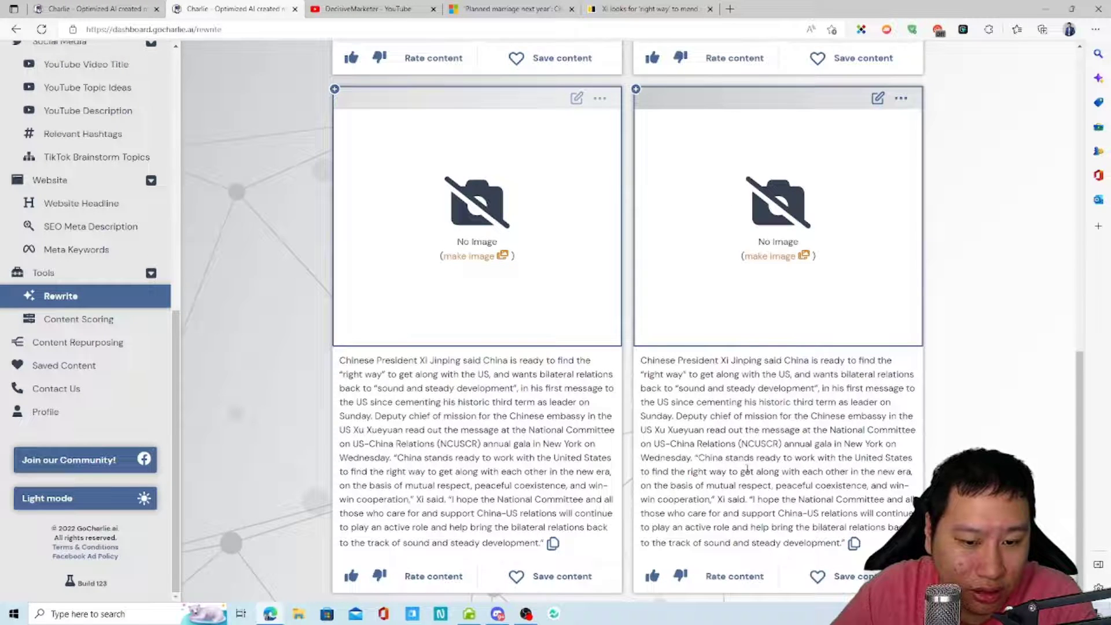
drag(643, 360, 822, 549)
click(784, 523)
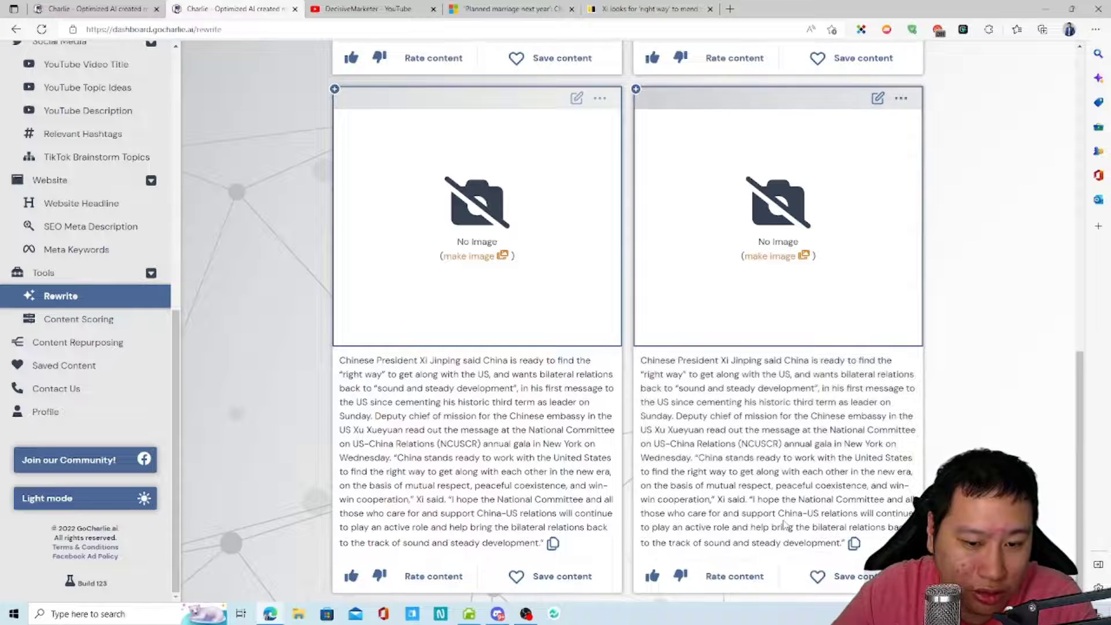
drag(688, 377, 777, 458)
click(777, 459)
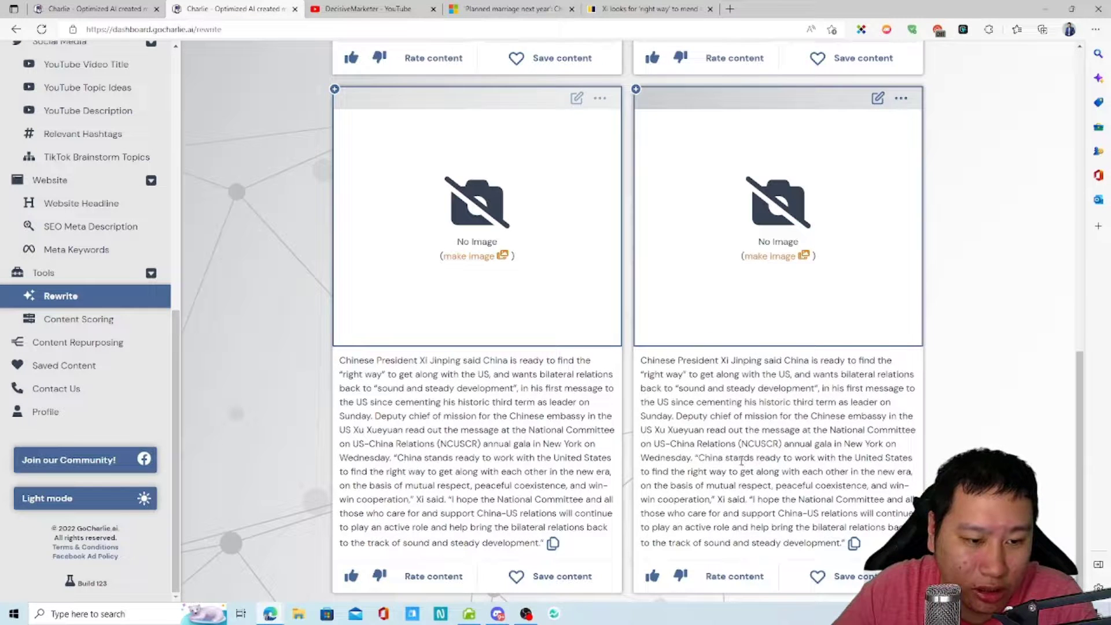
Compare the source article text with the first two Friendly tone versions.
scroll(427, 408, up, 5)
scroll(427, 408, up, 7)
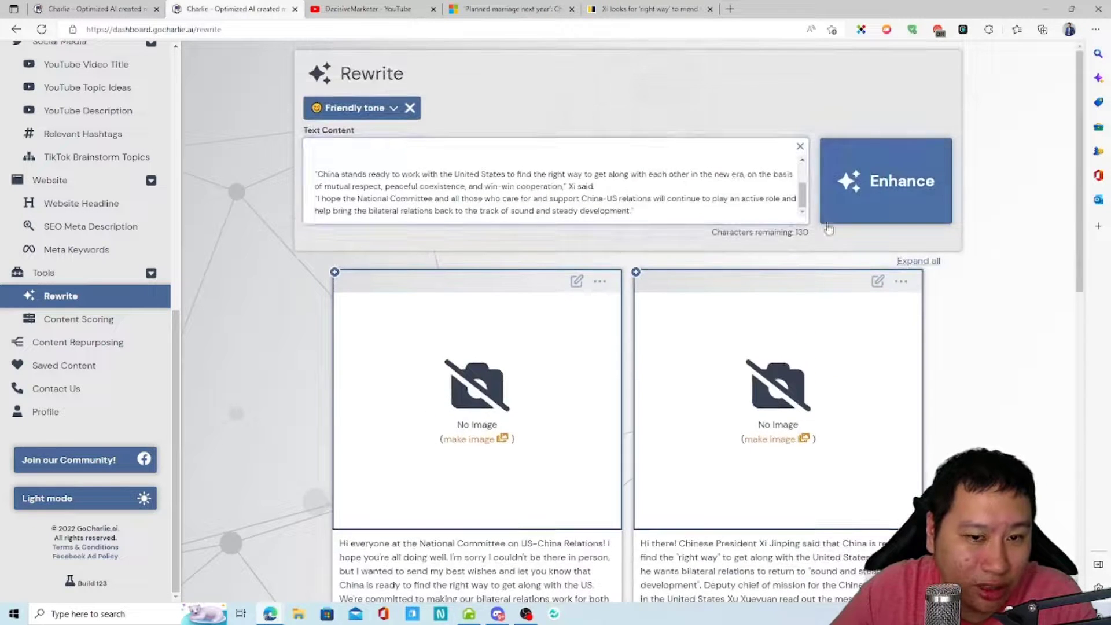
scroll(464, 195, up, 4)
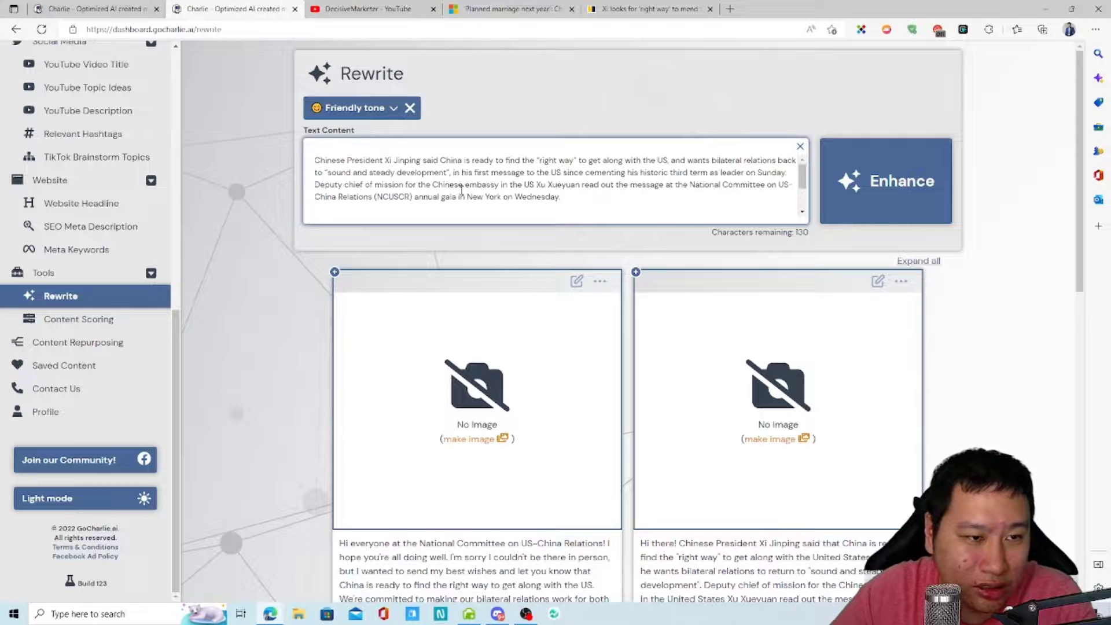
scroll(669, 189, down, 8)
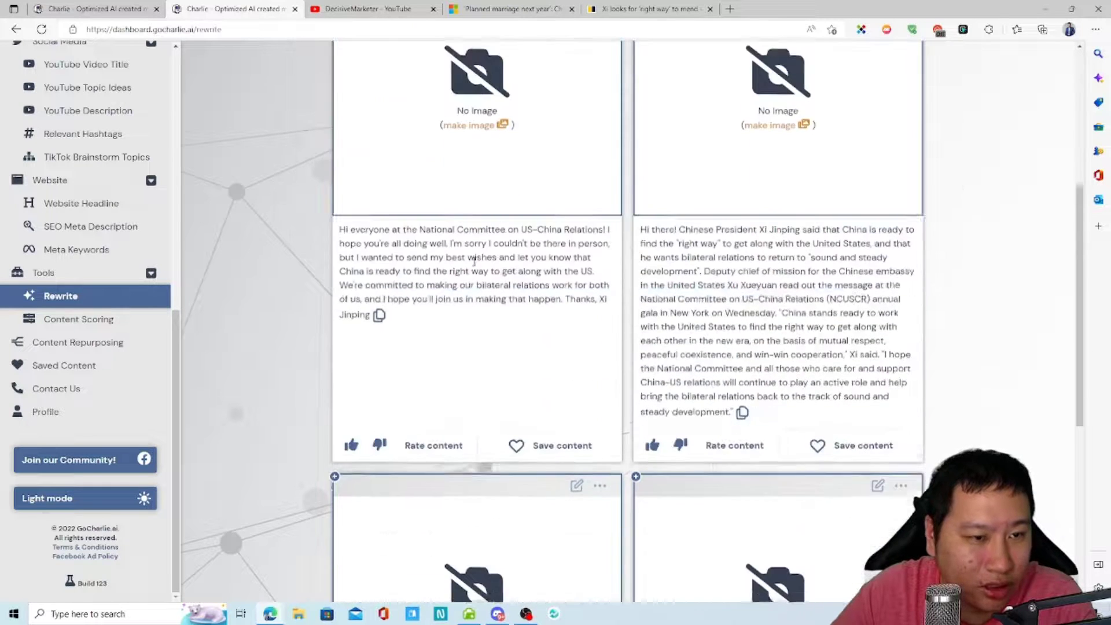
Open the Content Scoring tool and paste the copied article as its text content.
click(61, 346)
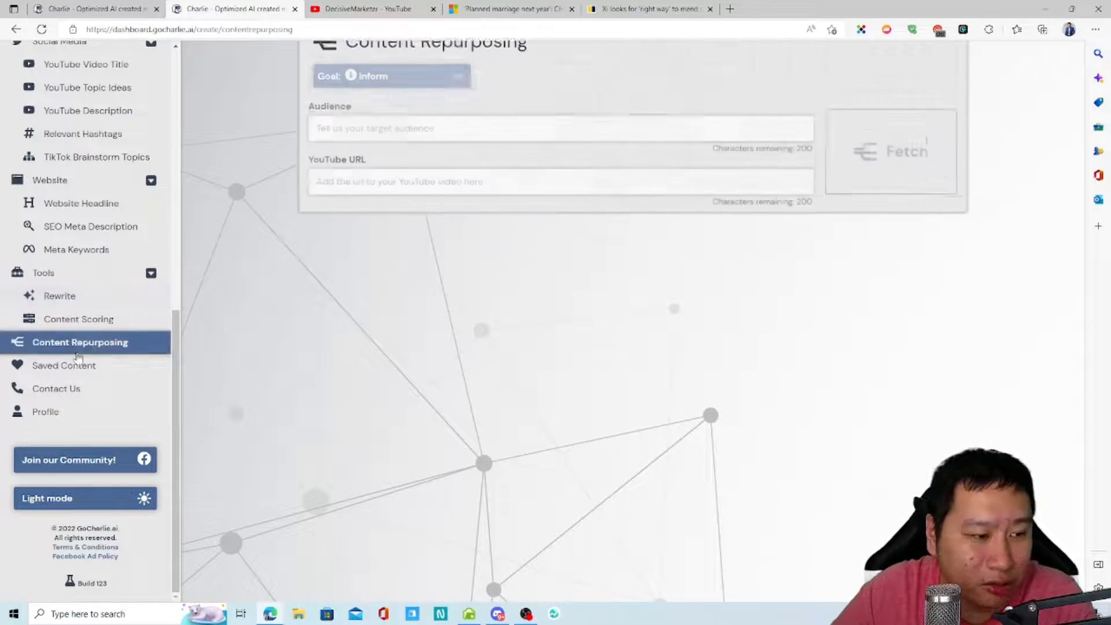
click(78, 320)
click(472, 137)
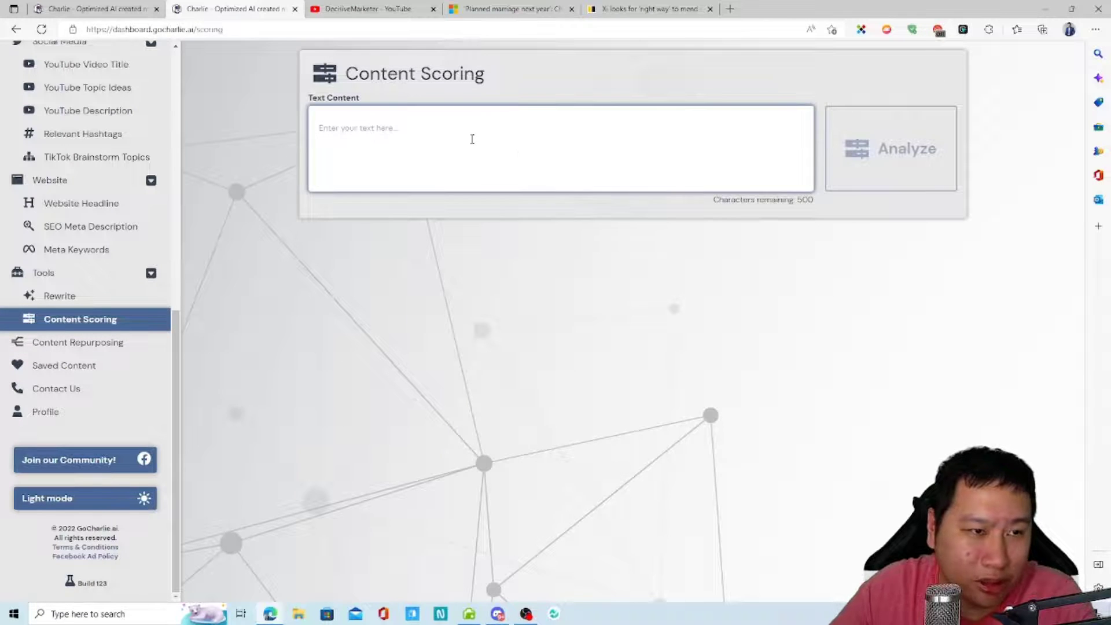
key(ctrl+v)
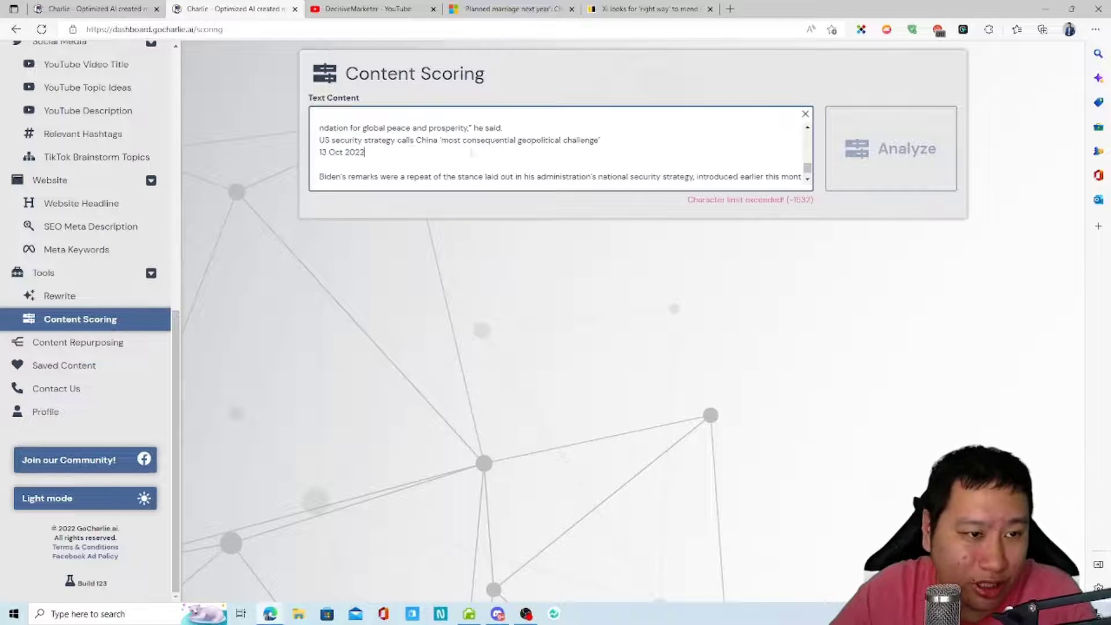
Delete the "13 Oct 2022" line and the headline "Xi chooses fresh faces to confront new term of 'unparalleled complexity'" with its "23 Oct 2022" date.
drag(449, 159, 308, 154)
key(BackSpace)
key(BackSpace)
scroll(451, 163, up, 5)
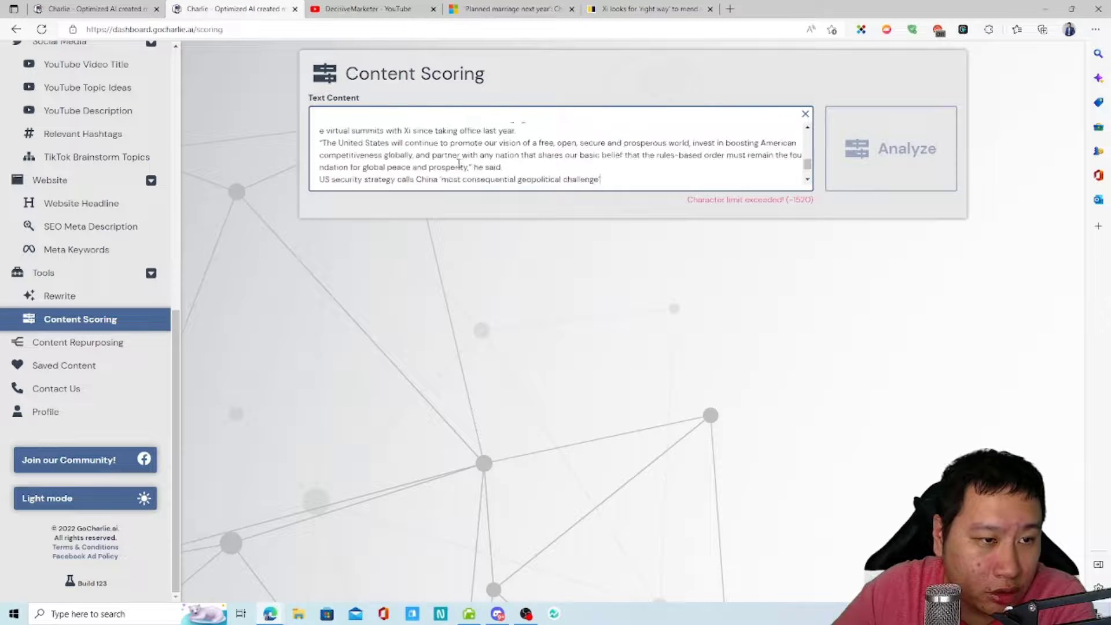
scroll(451, 164, down, 5)
drag(367, 169, 320, 156)
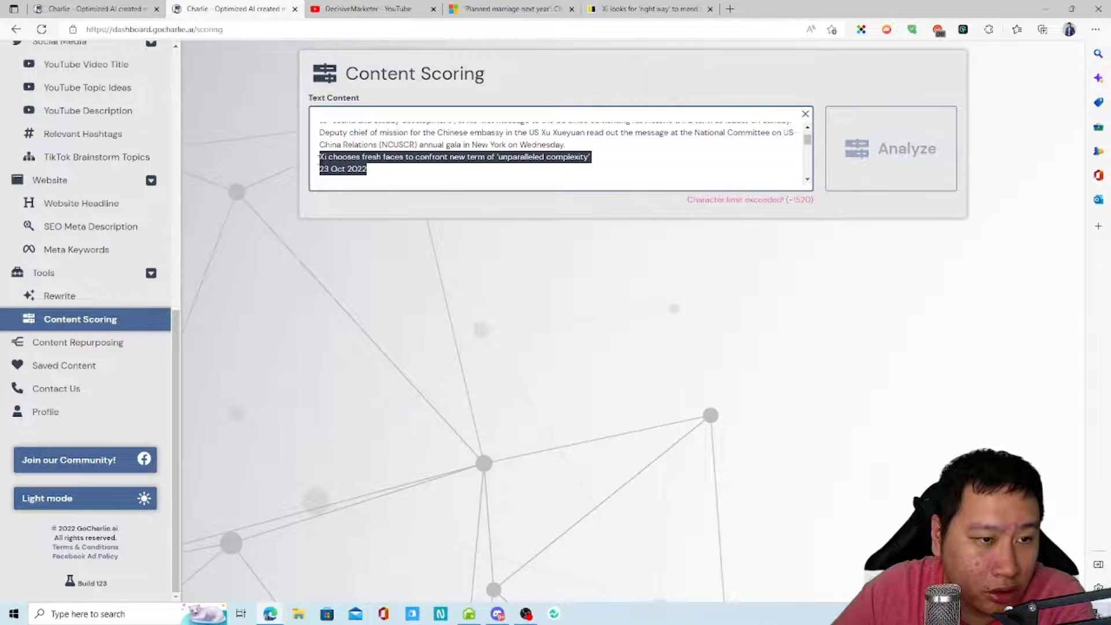
key(BackSpace)
key(BackSpace)
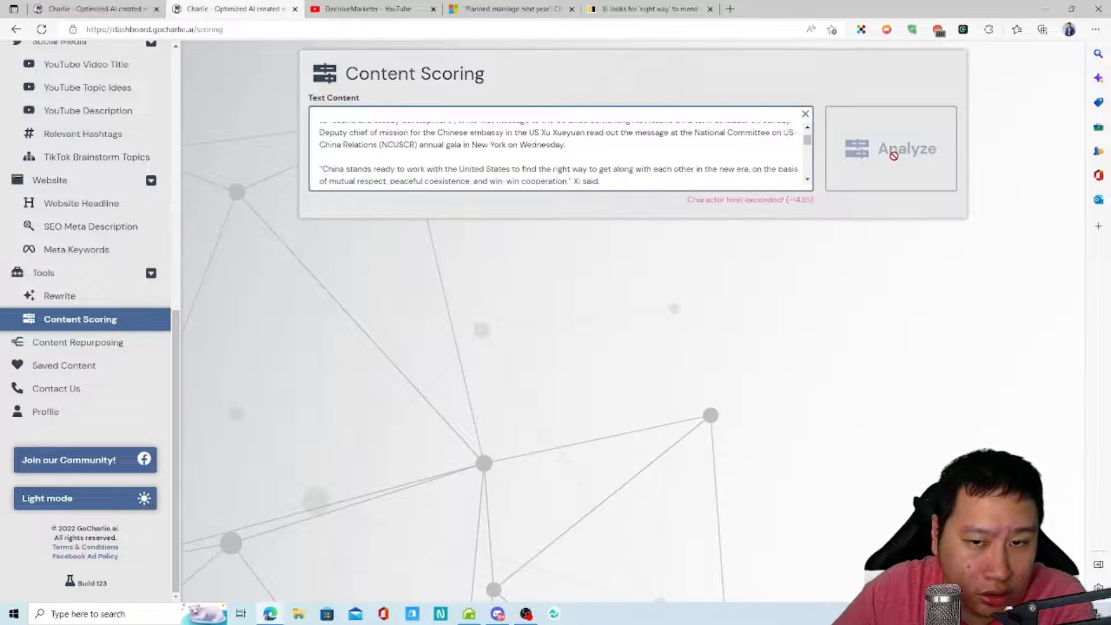
Delete all article text after "annual gala in New York on Wednesday" to fit the character limit.
scroll(521, 162, down, 10)
drag(520, 182, 315, 172)
key(BackSpace)
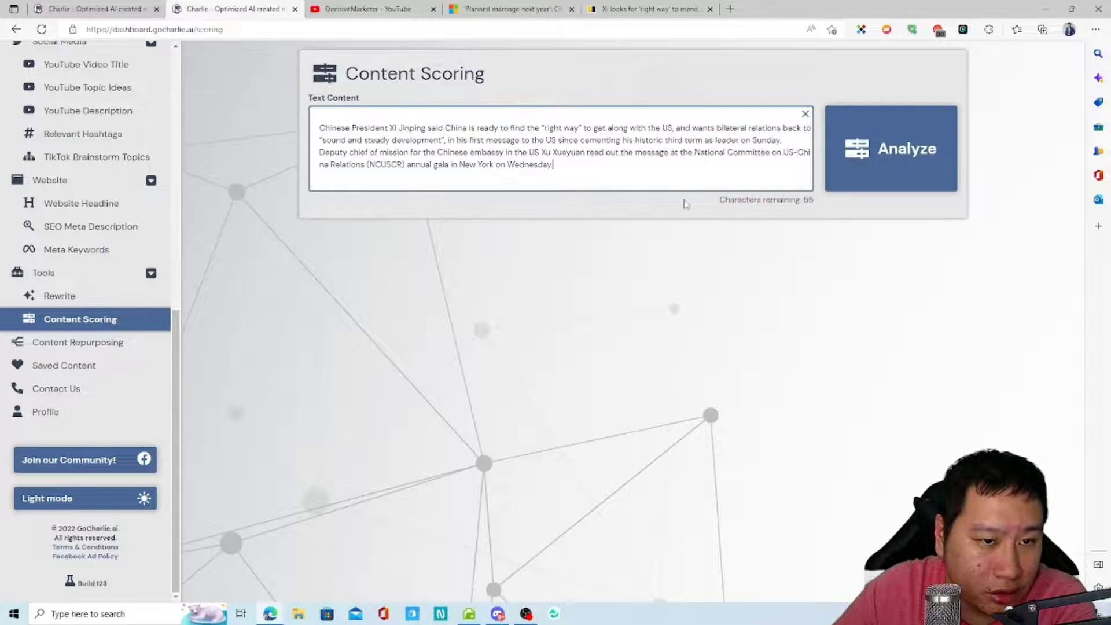
Analyze the trimmed excerpt and examine its overall content score and the individual metric ratings and recommendations.
click(901, 144)
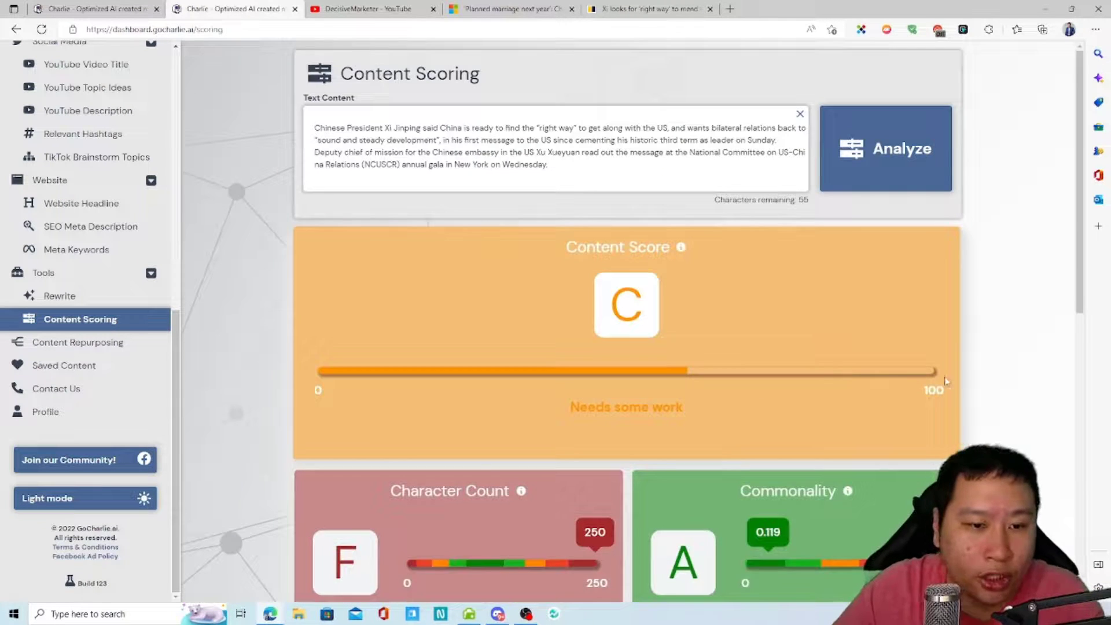
scroll(942, 398, down, 2)
scroll(941, 398, down, 5)
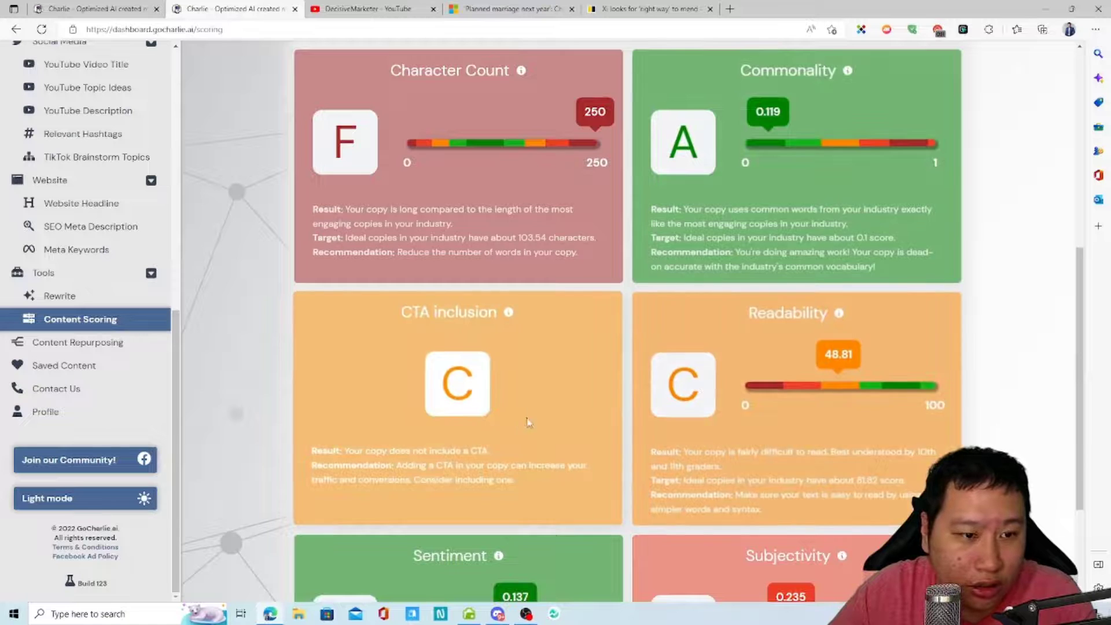
scroll(653, 401, down, 3)
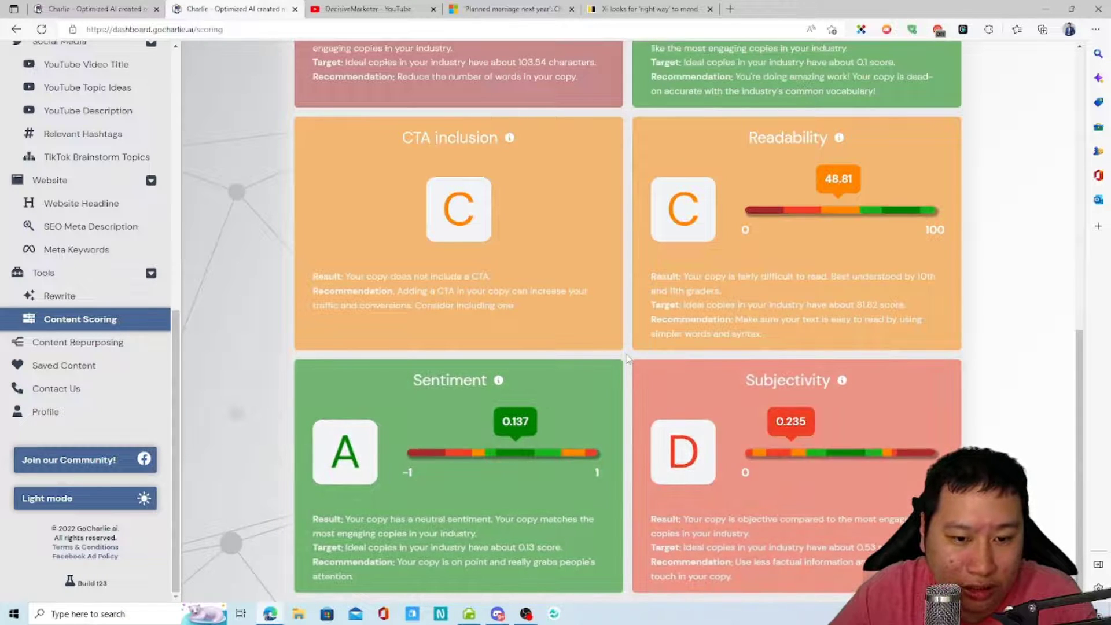
scroll(627, 357, up, 8)
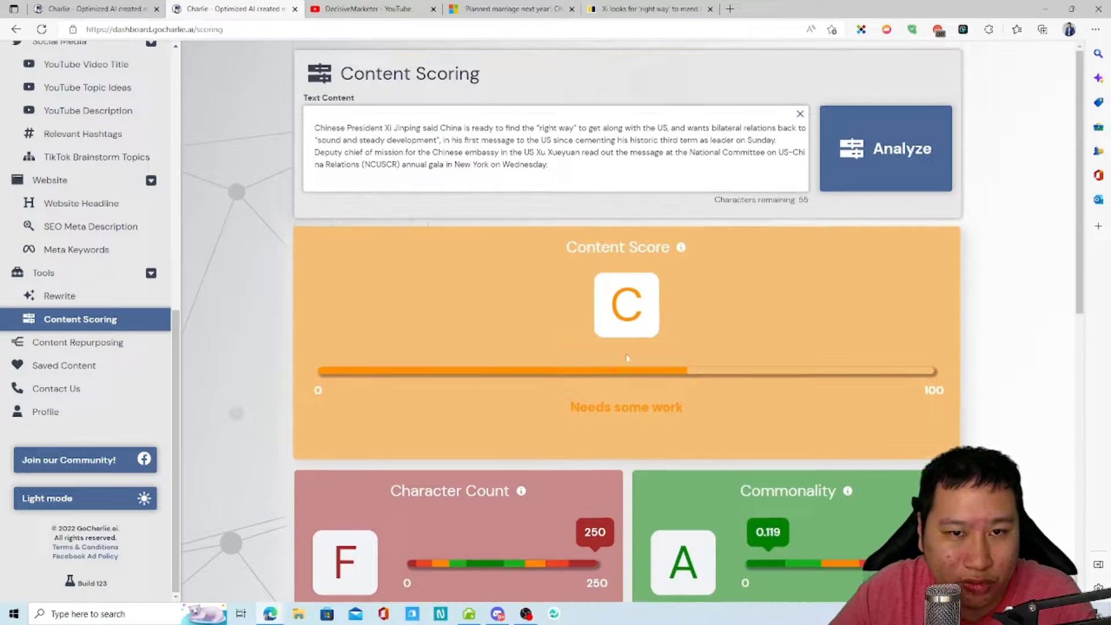
drag(317, 127, 621, 191)
click(1067, 293)
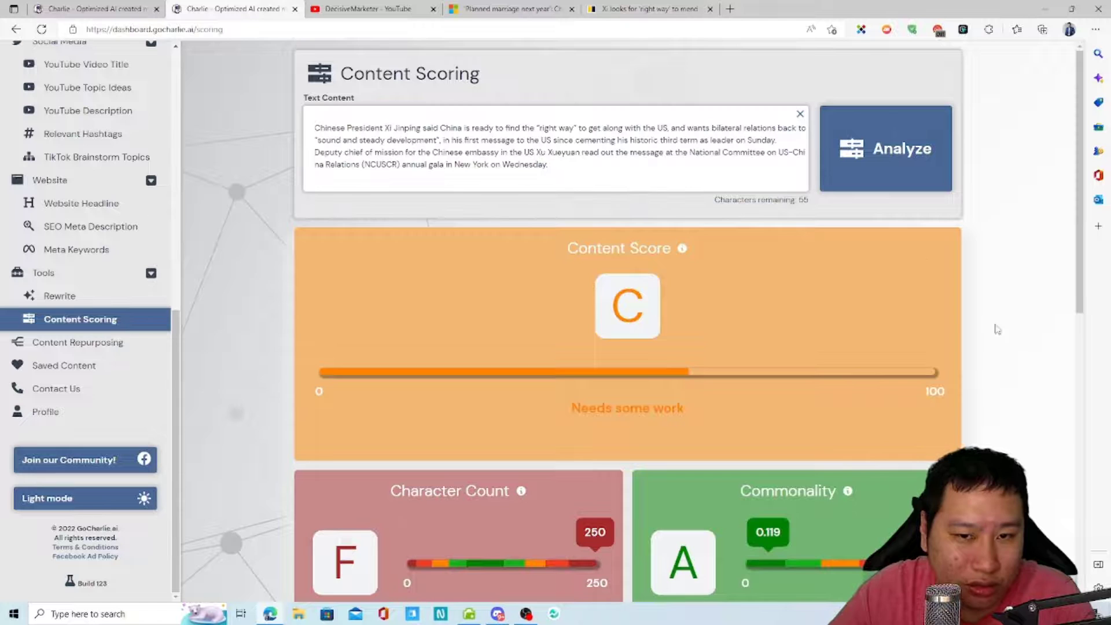
Open Content Repurposing and copy the link of DecisiveMarketer's video "How to Build Backlinks Fast with GoCharlie One-Click..." for it.
click(127, 342)
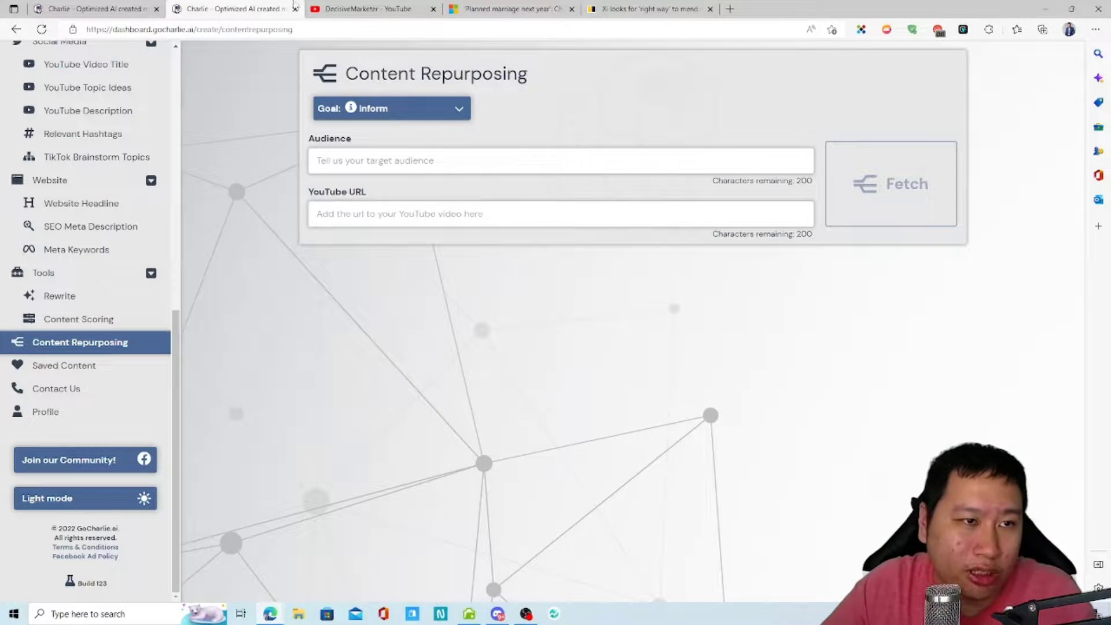
click(335, 9)
click(575, 355)
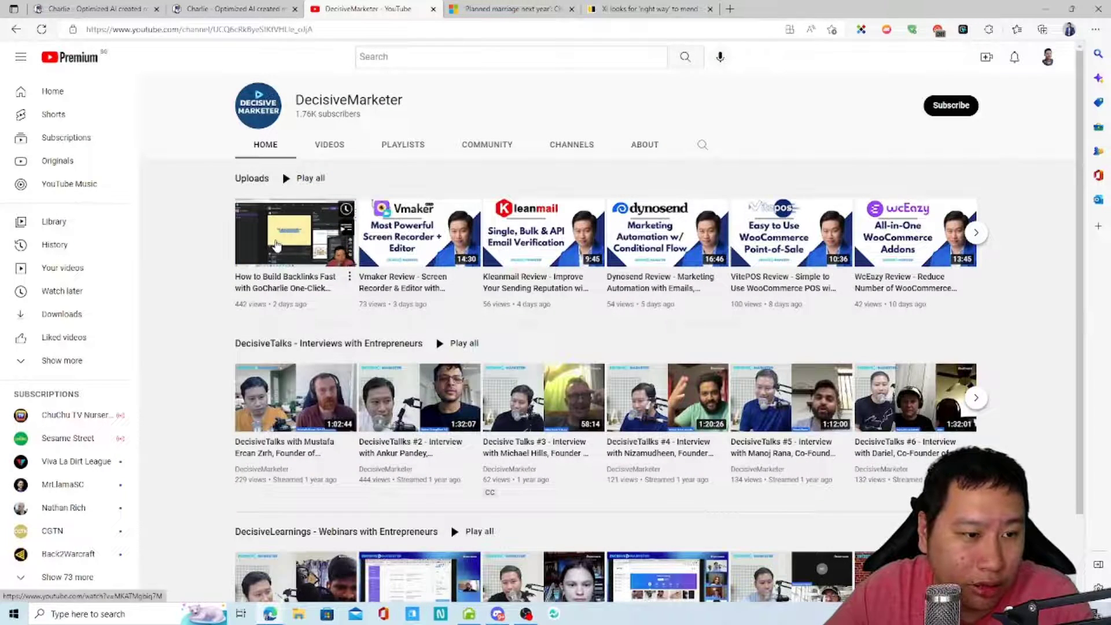
right_click(276, 255)
click(318, 294)
click(205, 5)
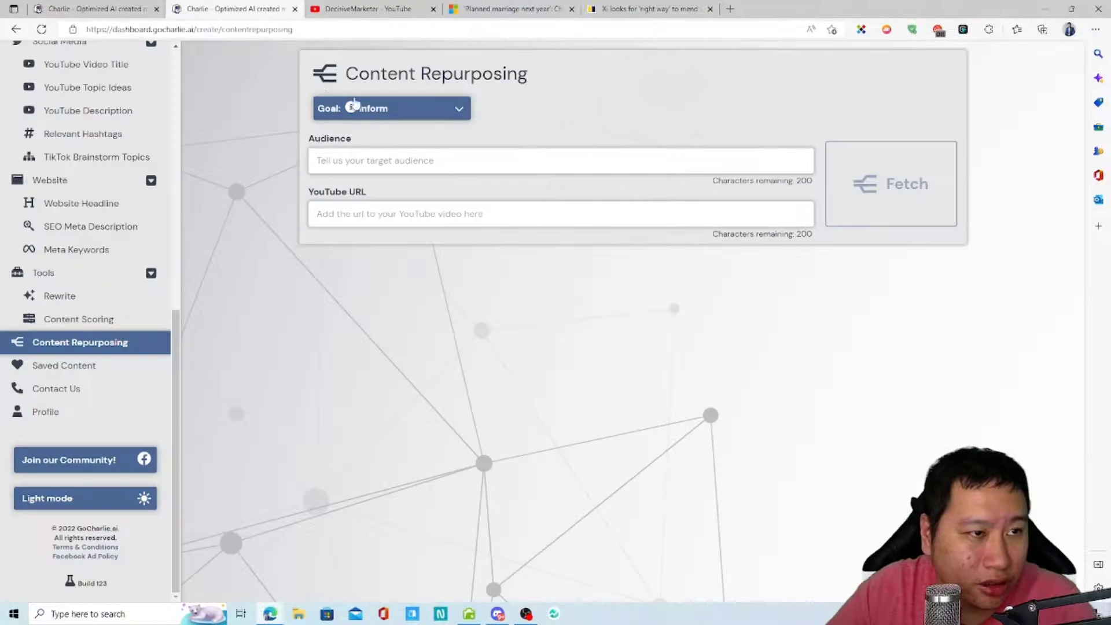
Enter the copied YouTube link as the source and "People into search engine optimization or content writing." as the audience.
click(431, 209)
key(ctrl+v)
click(484, 166)
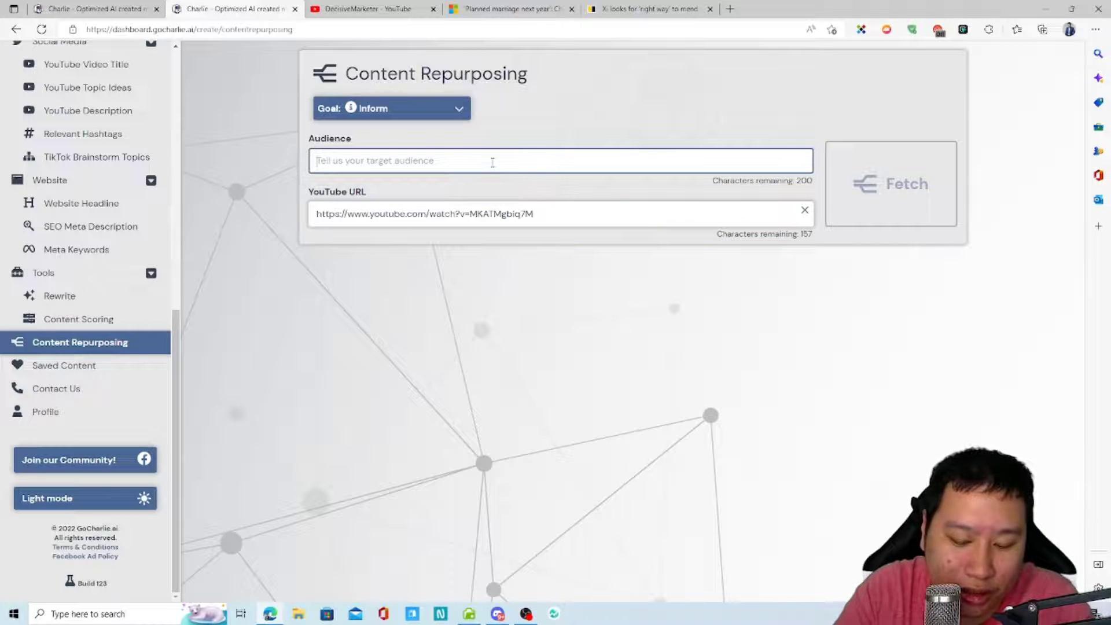
text(People into)
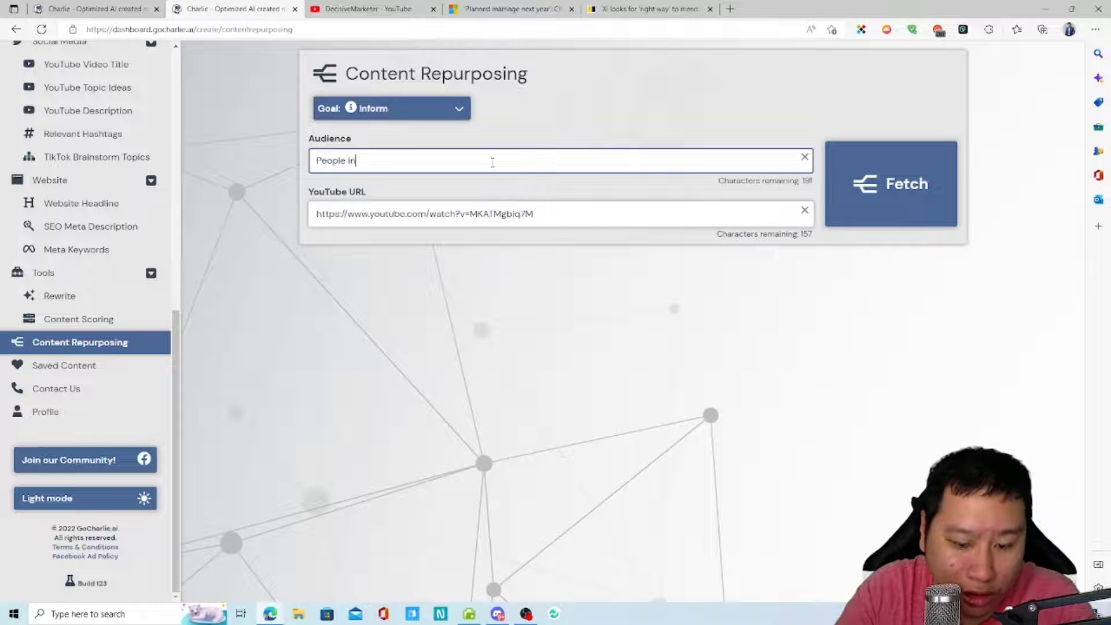
key(BackSpace)
key(BackSpace)
key(BackSpace)
text(search engine optimization )
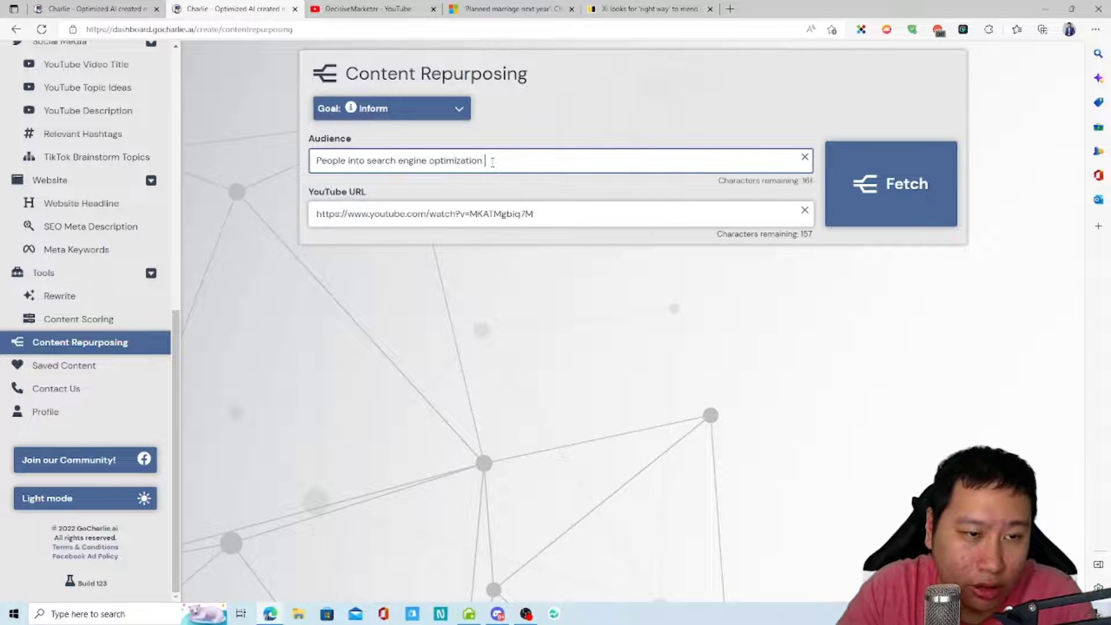
text(of content write)
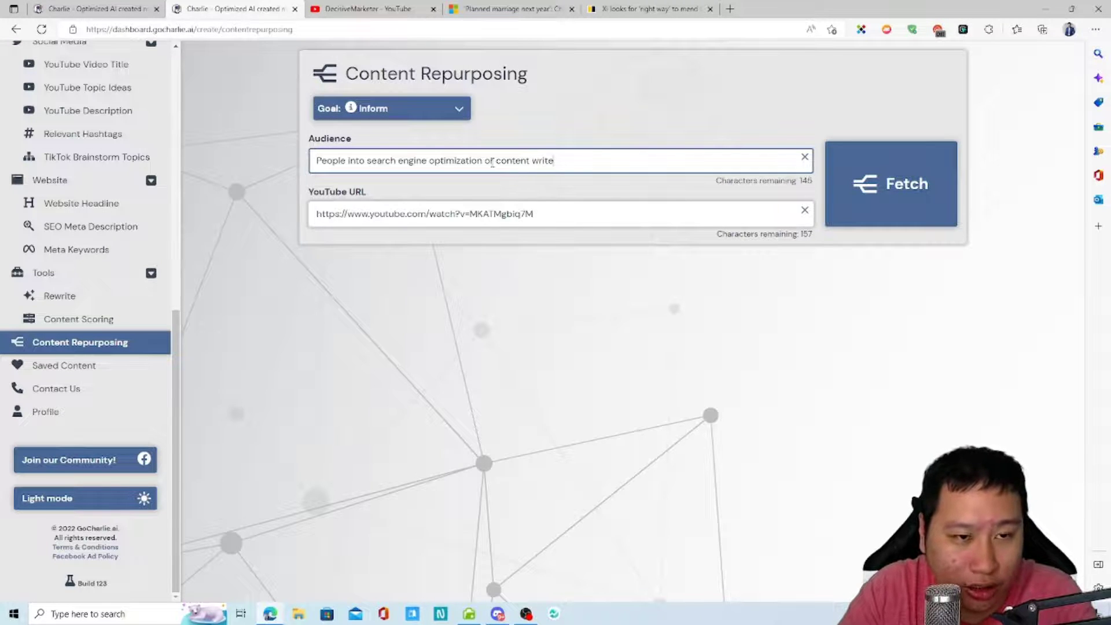
Set the repurposing goal to Explain and fetch the content from the video.
click(416, 110)
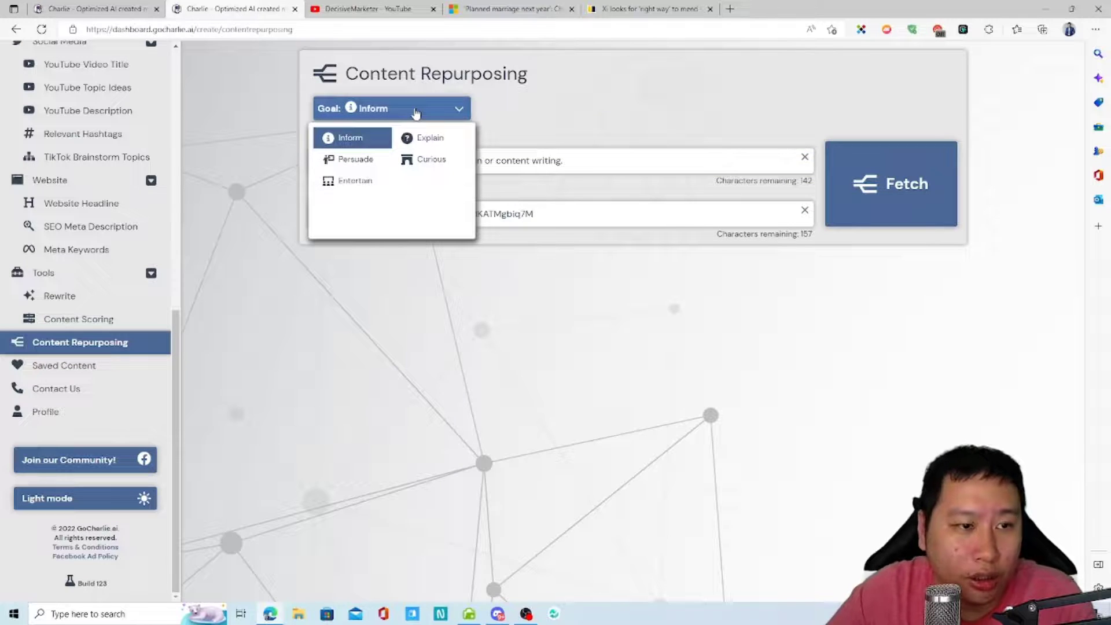
click(418, 143)
click(921, 212)
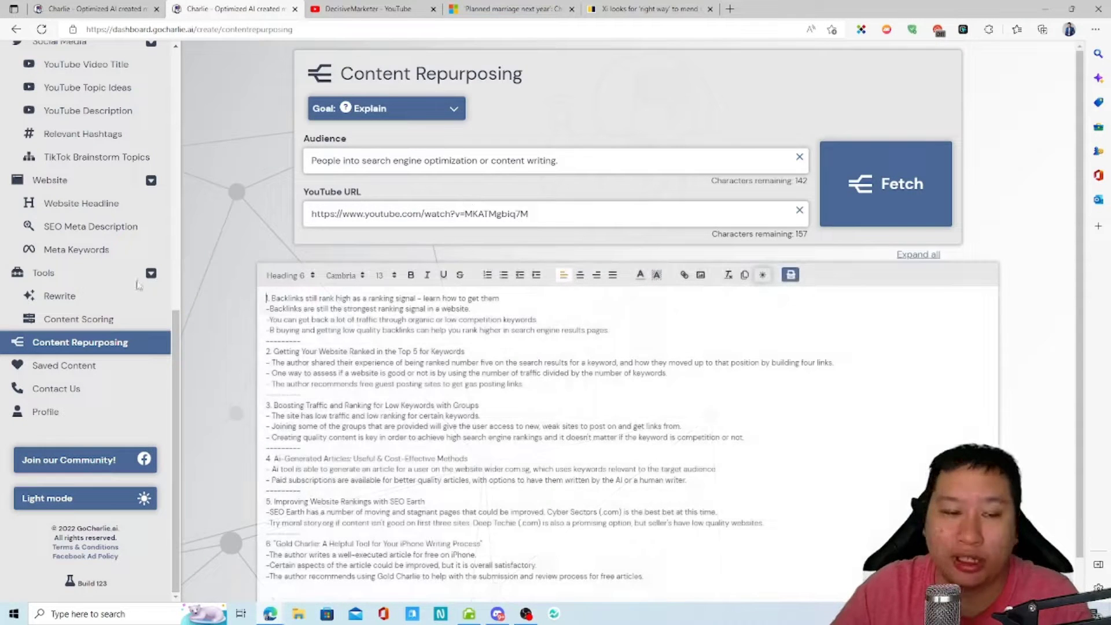
Examine the numbered sections and bullet points of the content generated from the video.
scroll(238, 291, down, 1)
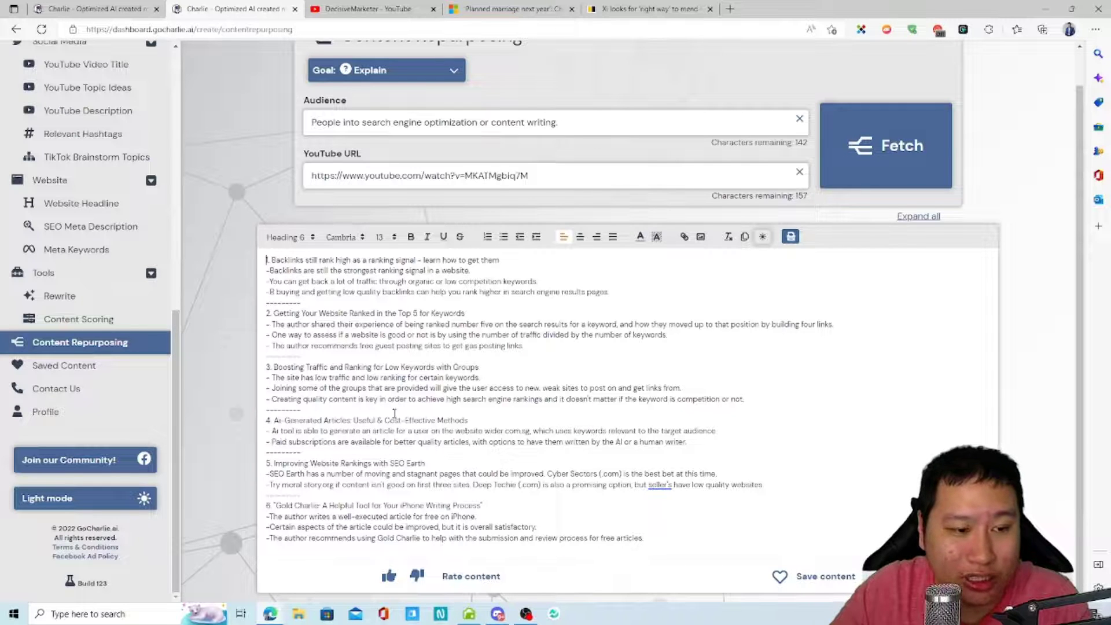
drag(320, 280, 405, 432)
click(434, 442)
drag(277, 261, 431, 285)
click(443, 285)
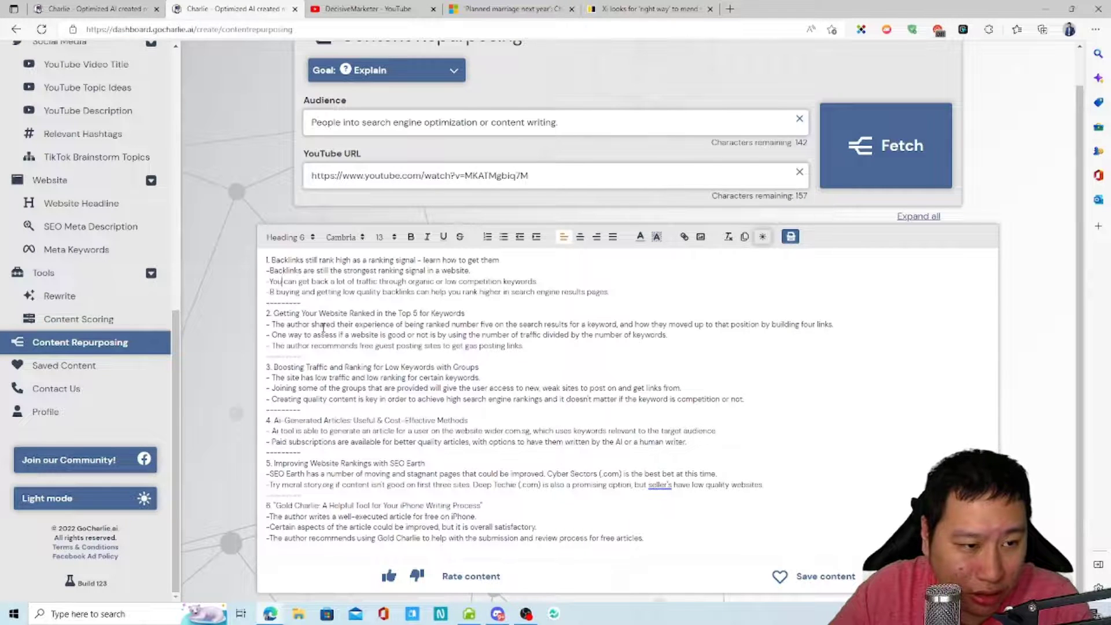
drag(287, 314, 428, 341)
click(467, 450)
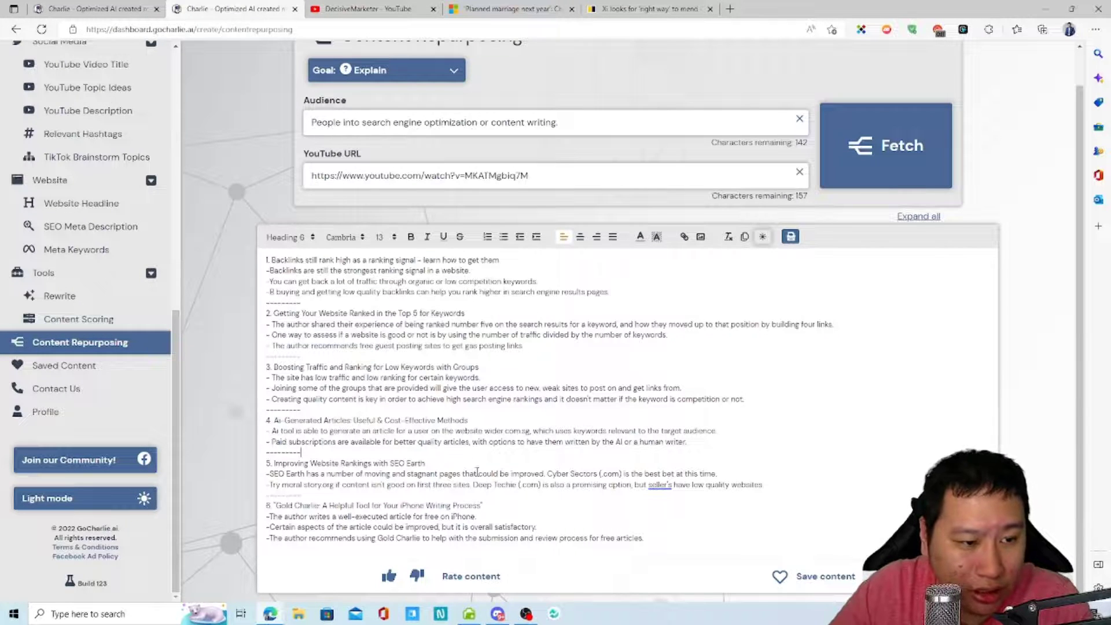
scroll(405, 405, up, 1)
scroll(176, 273, up, 3)
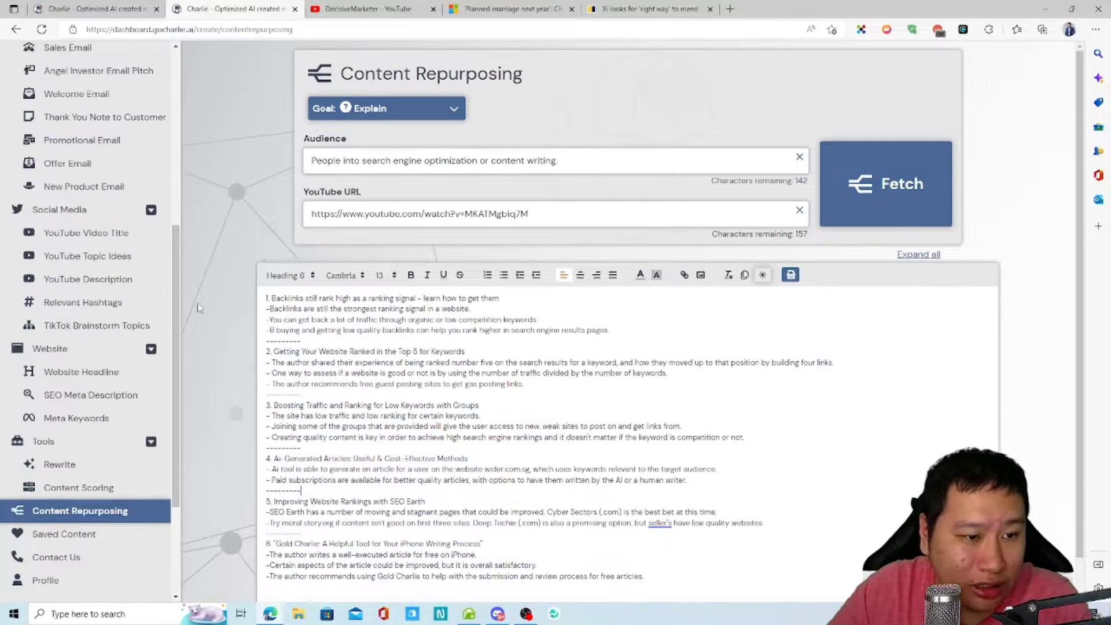
scroll(234, 428, down, 1)
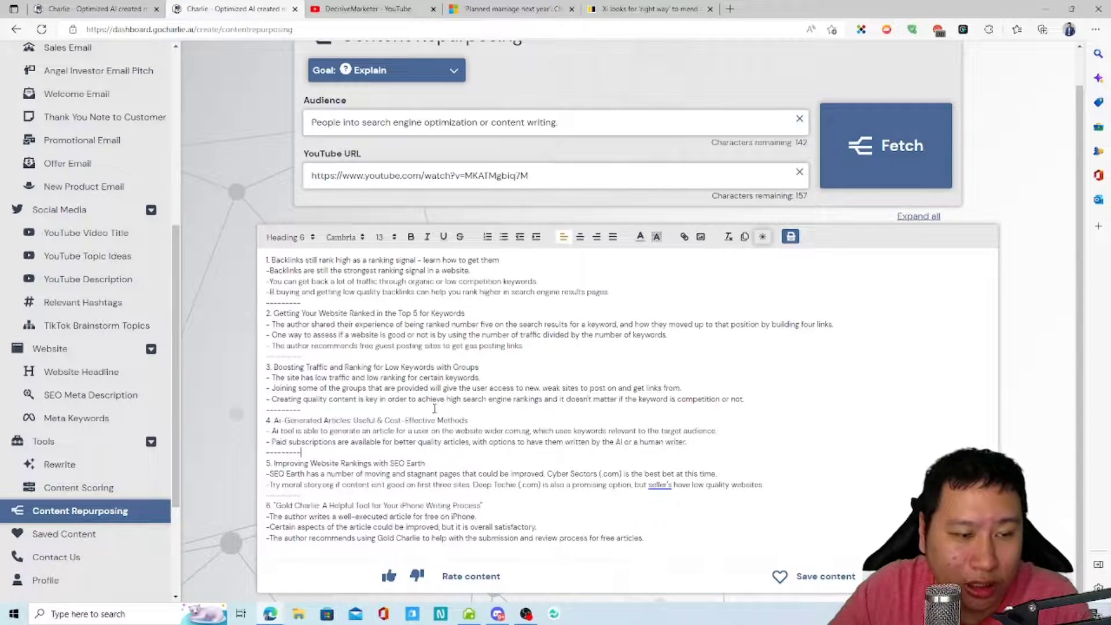
scroll(176, 347, down, 3)
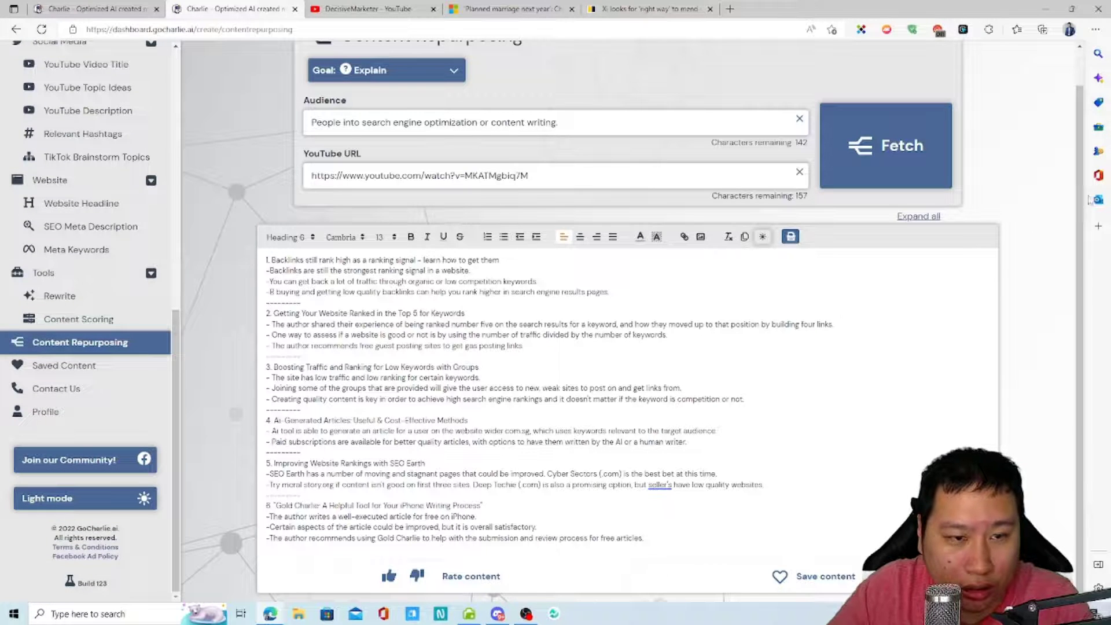
click(918, 219)
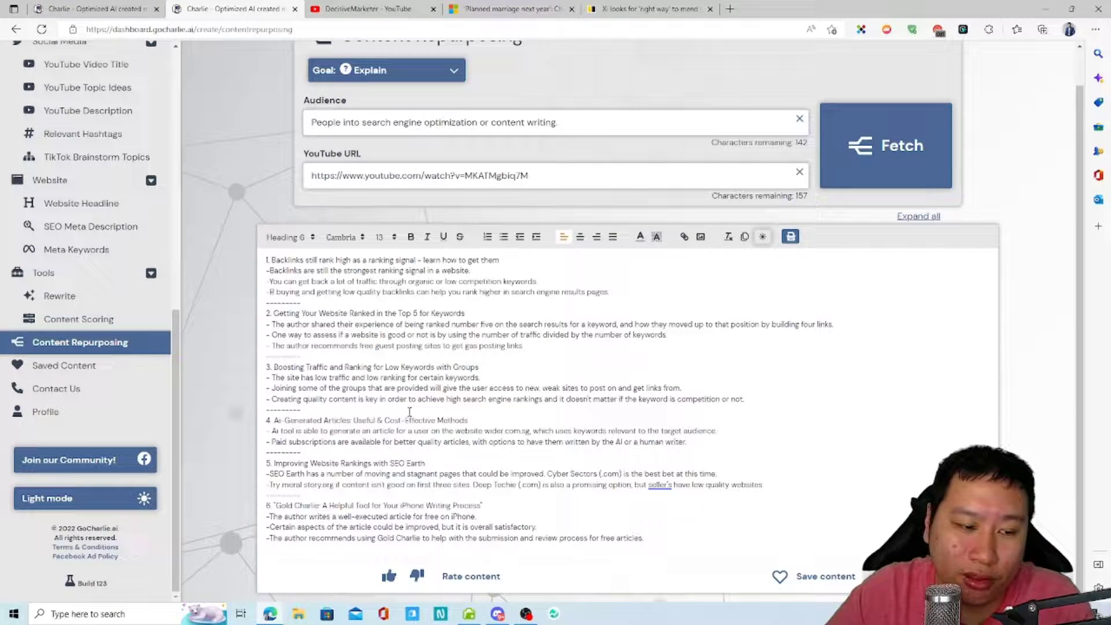
Highlight the entire generated text and expand the Blogs category to view its templates.
drag(645, 539, 261, 258)
click(445, 420)
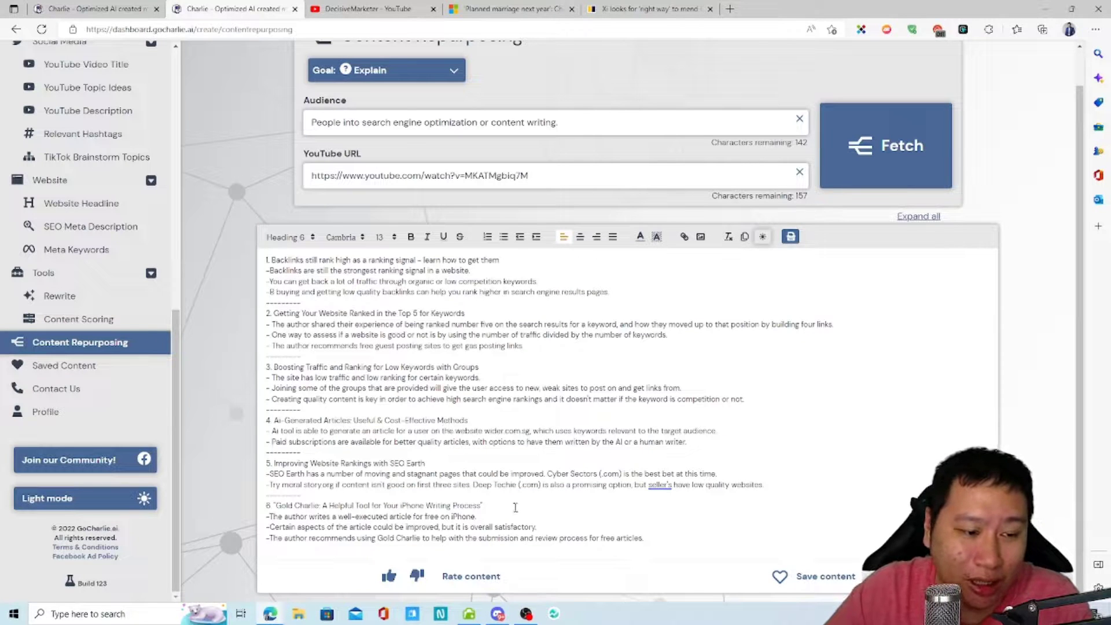
drag(665, 538, 219, 266)
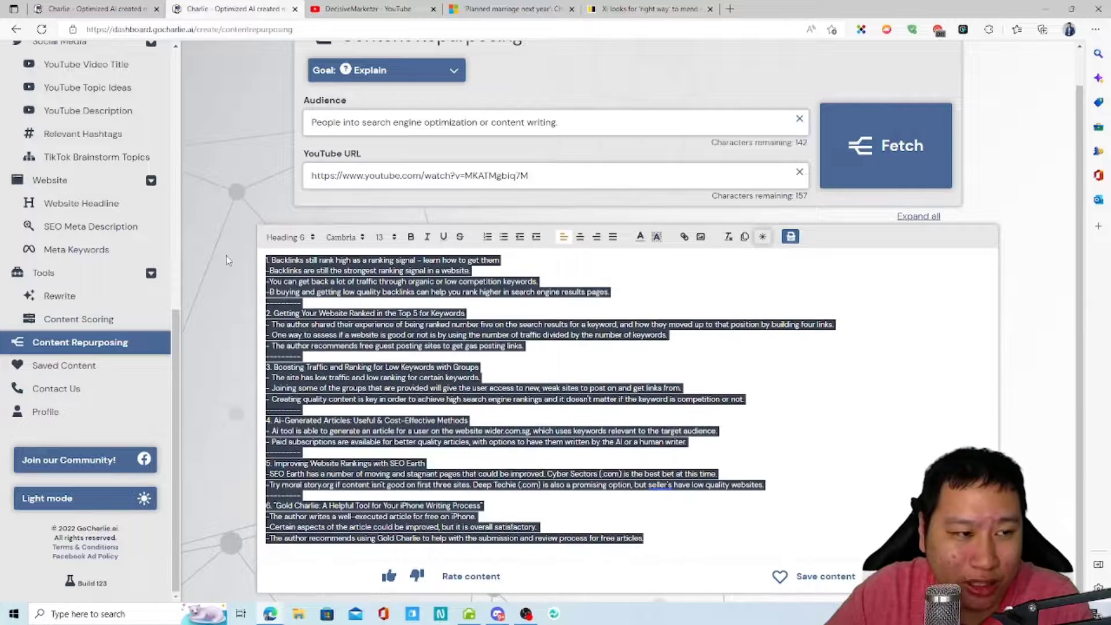
scroll(92, 290, up, 7)
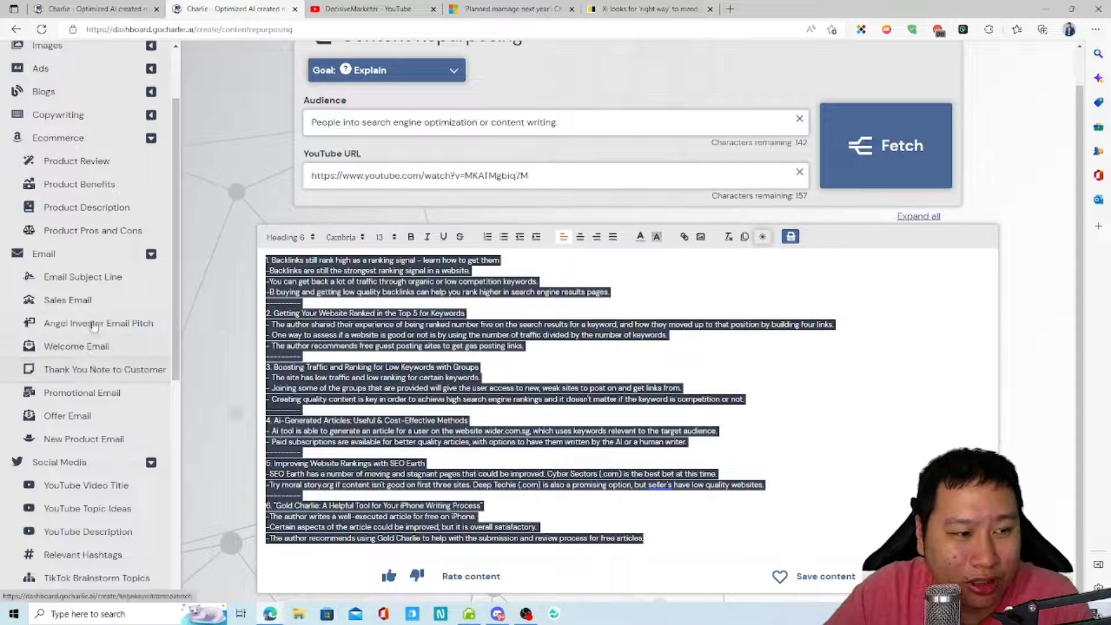
scroll(78, 272, up, 2)
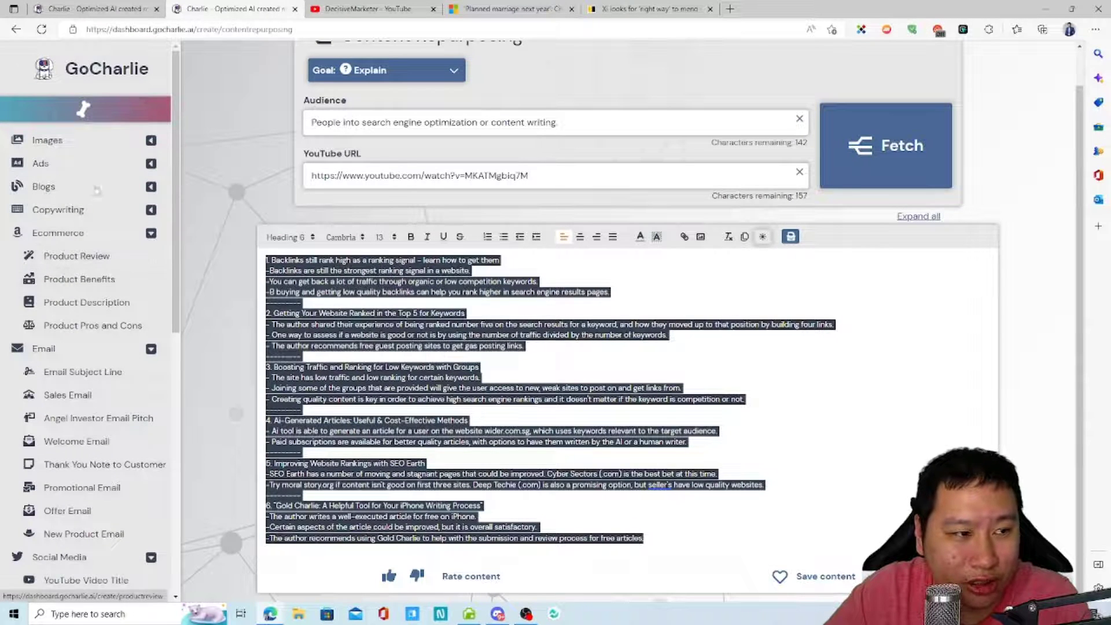
click(97, 189)
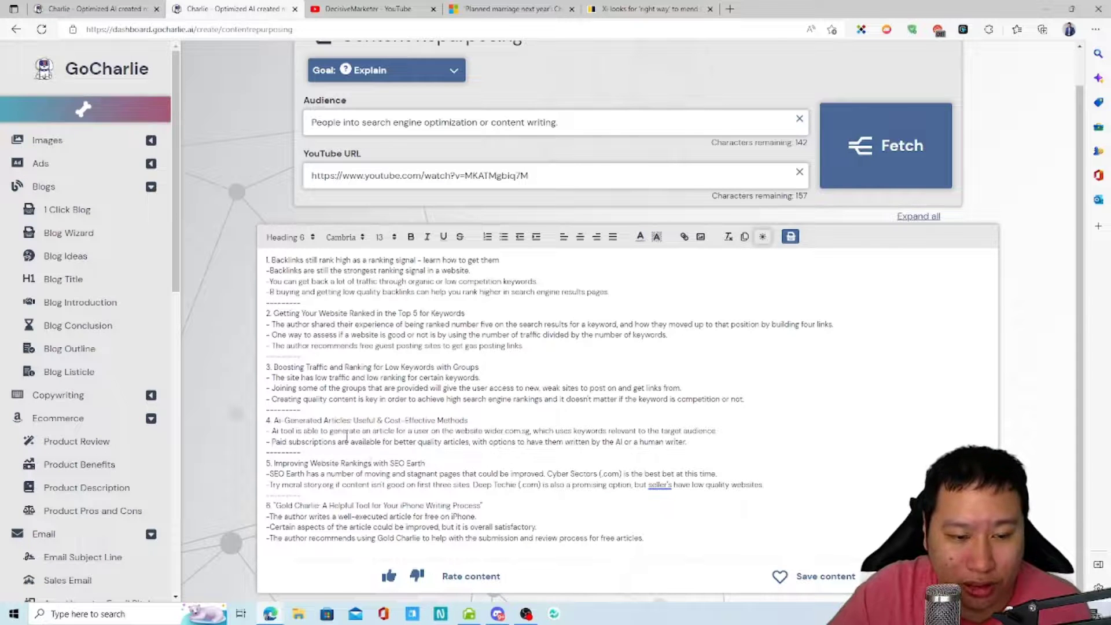
drag(421, 462, 426, 464)
click(427, 464)
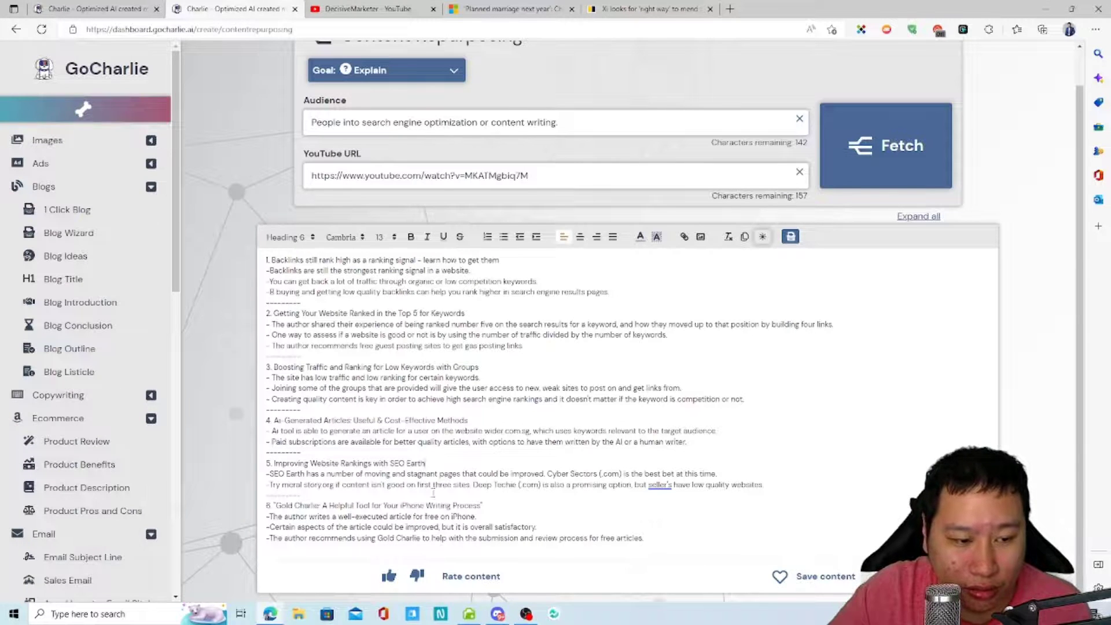
click(439, 473)
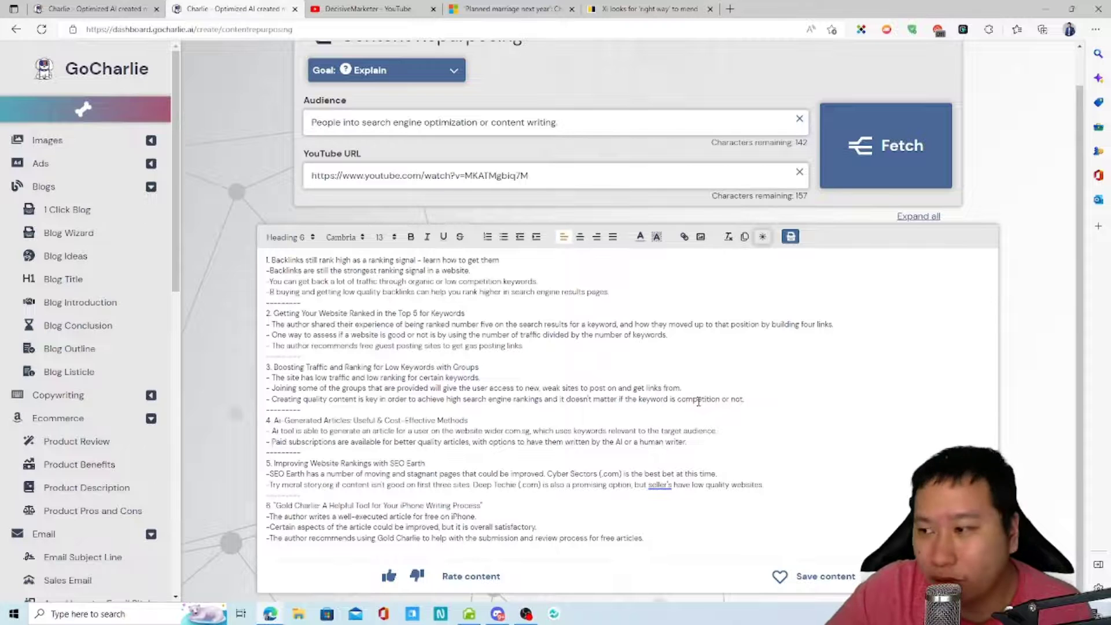
Expand the Images and Ads categories and review their templates together with the Blogs templates.
scroll(69, 350, down, 10)
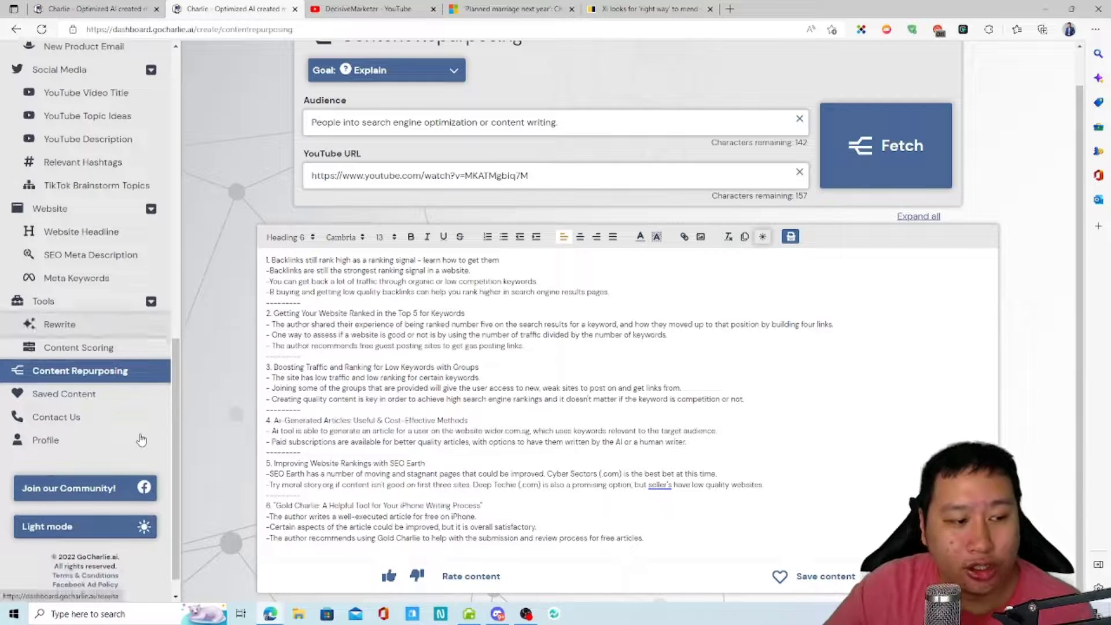
scroll(109, 404, up, 2)
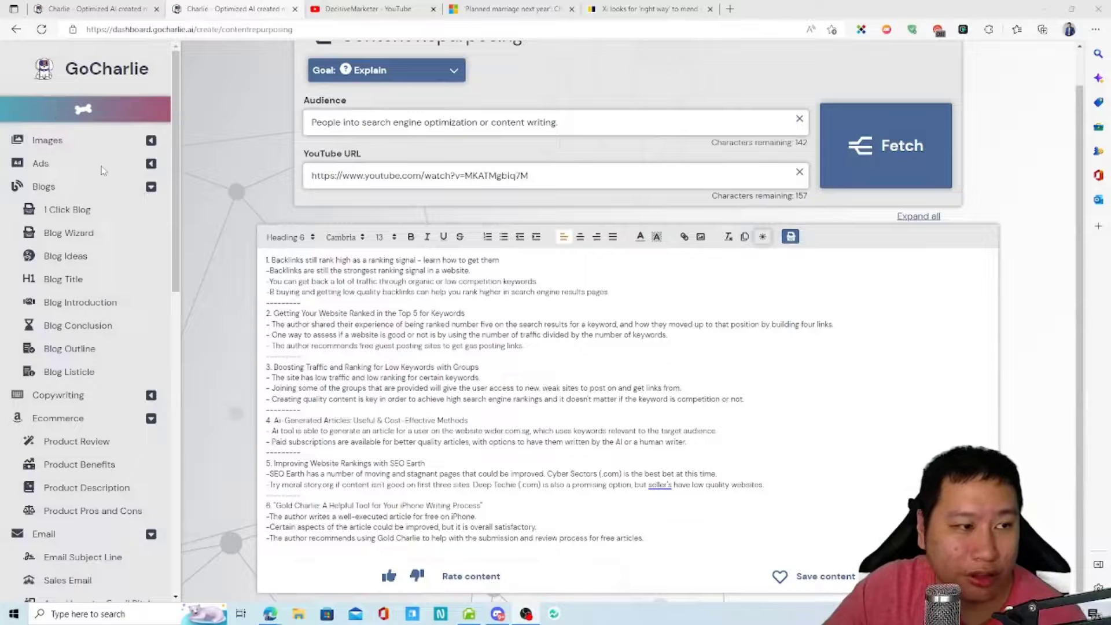
click(131, 148)
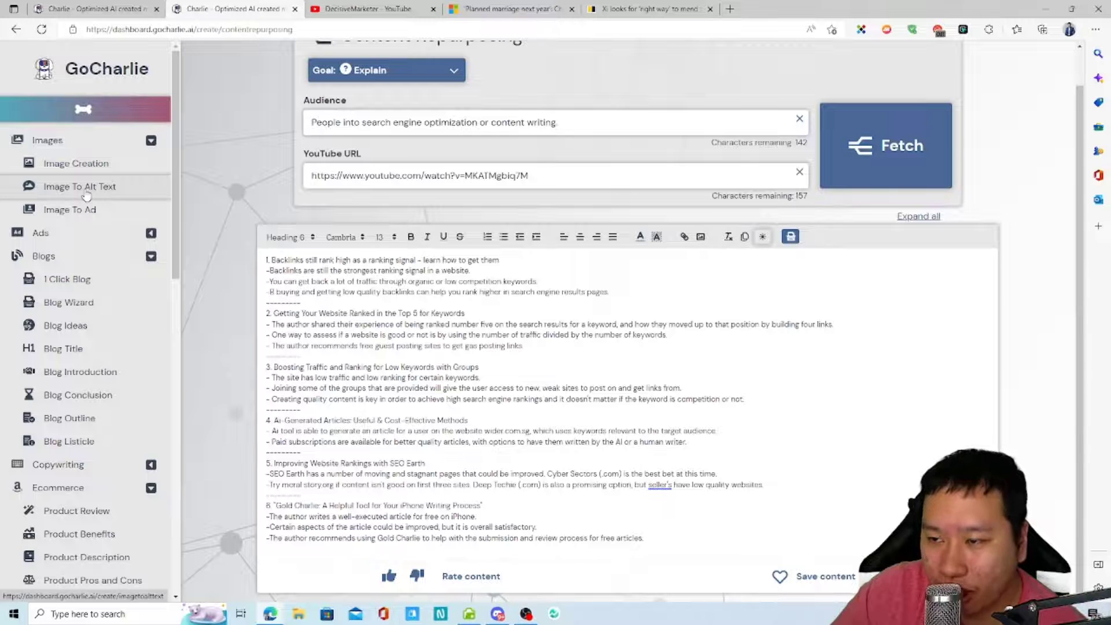
click(91, 233)
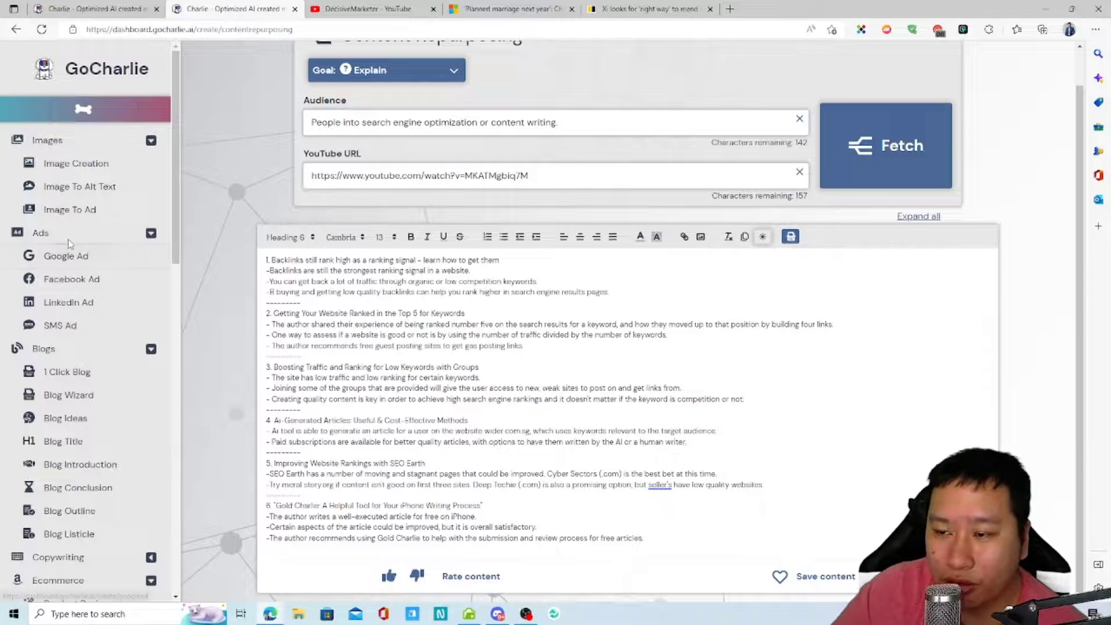
click(70, 234)
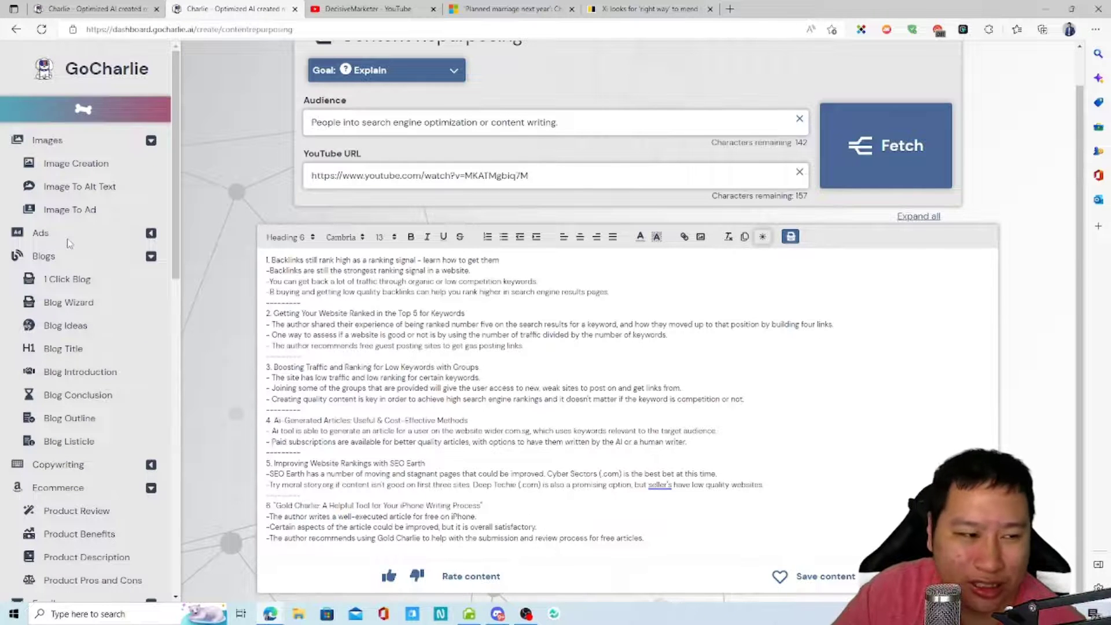
click(86, 234)
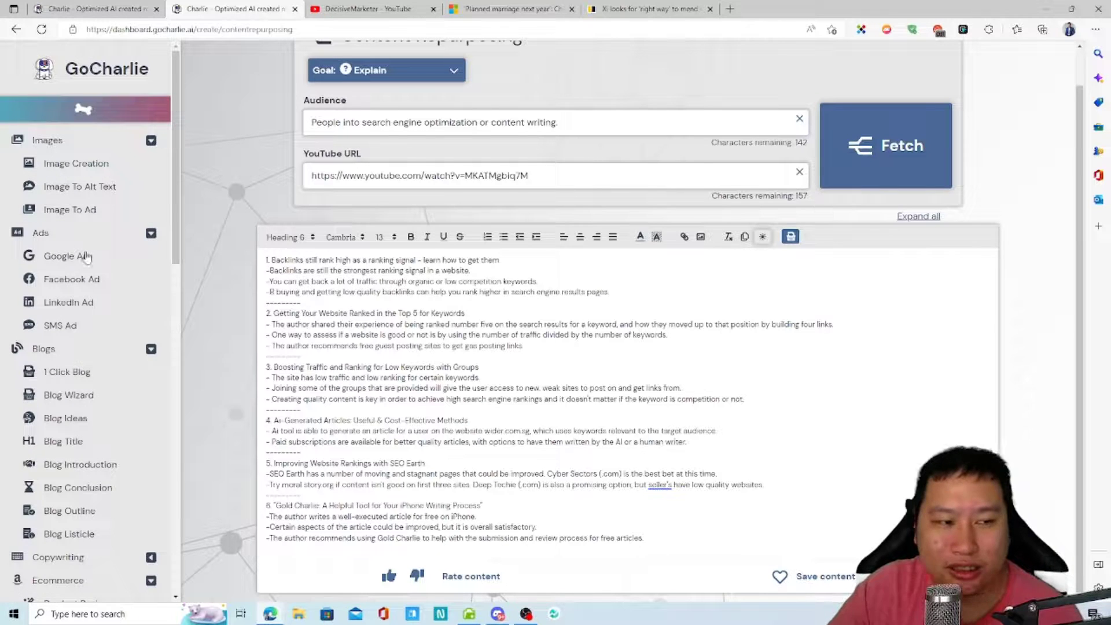
scroll(40, 367, down, 3)
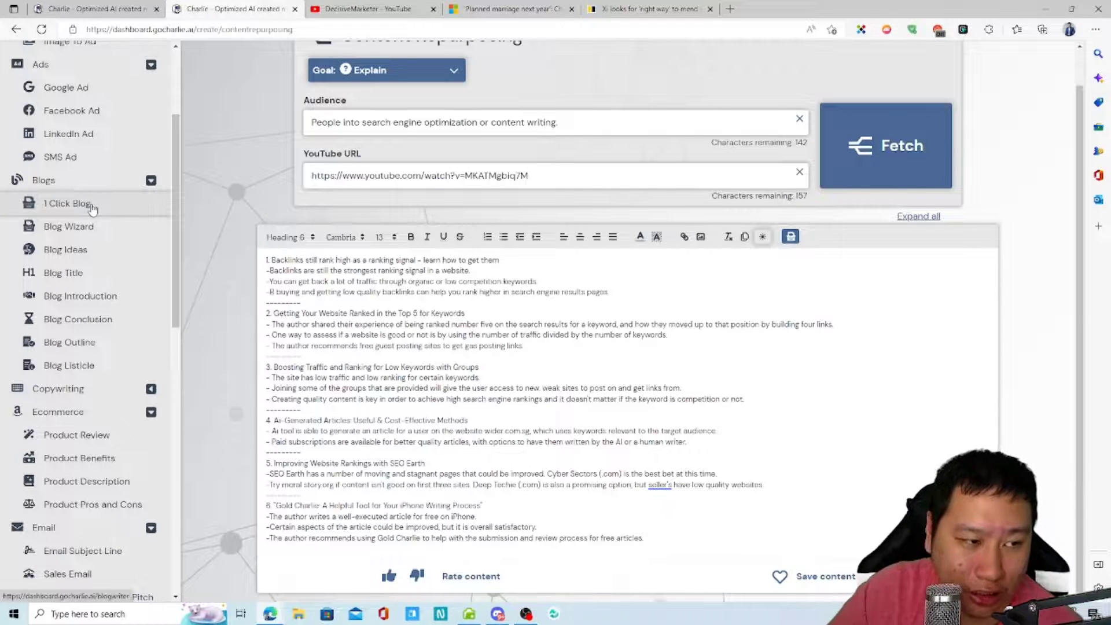
scroll(91, 207, up, 3)
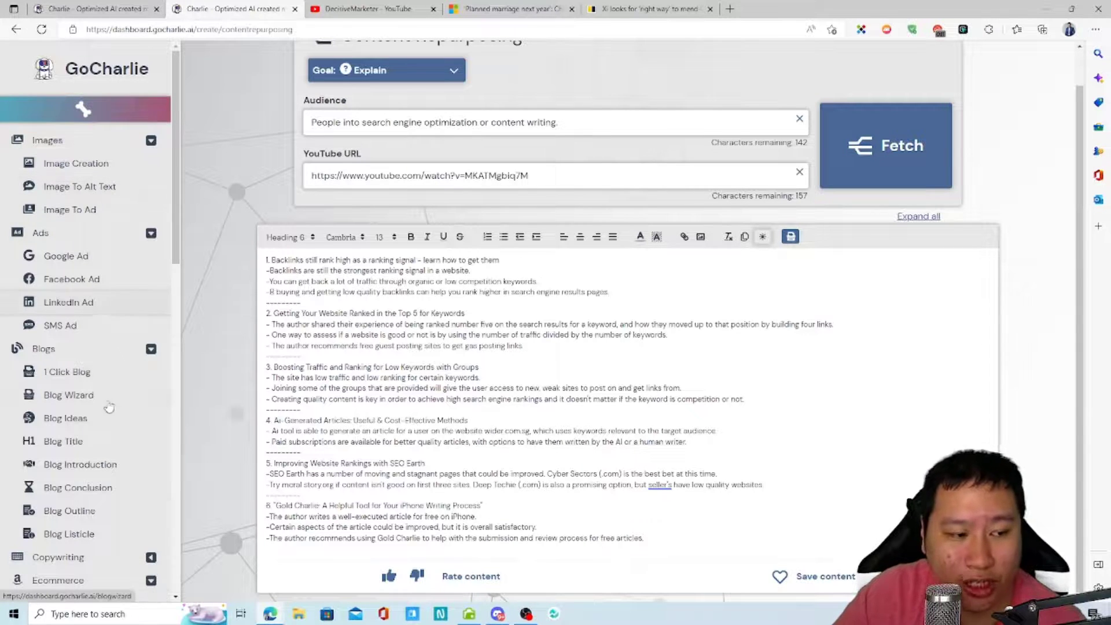
scroll(100, 398, down, 3)
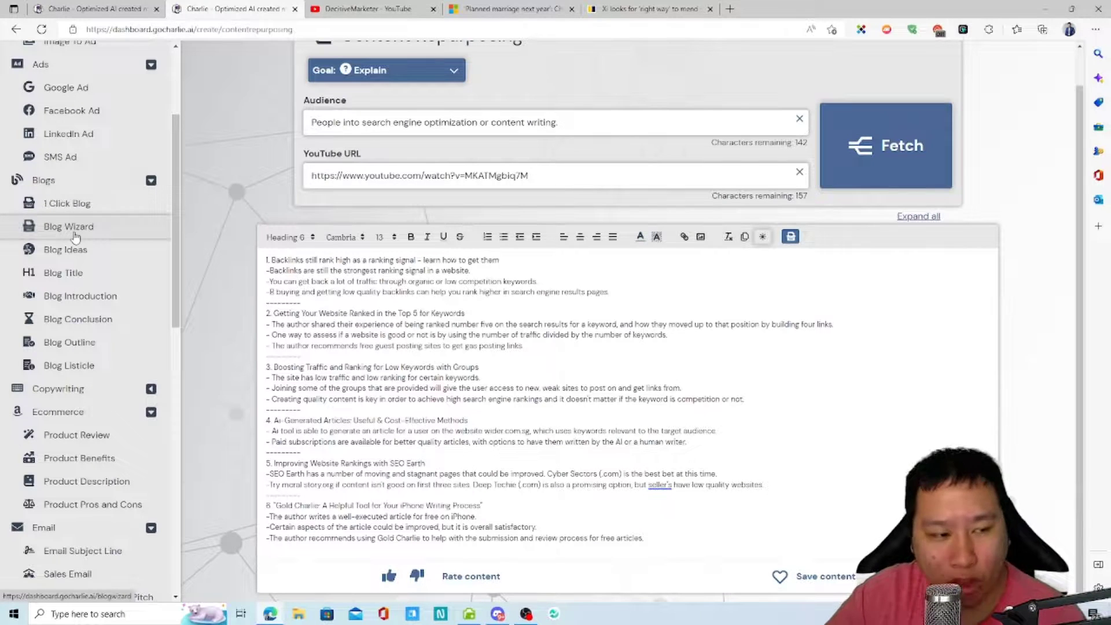
Expand the Copywriting category and browse the templates from there through to the Tools category.
click(71, 389)
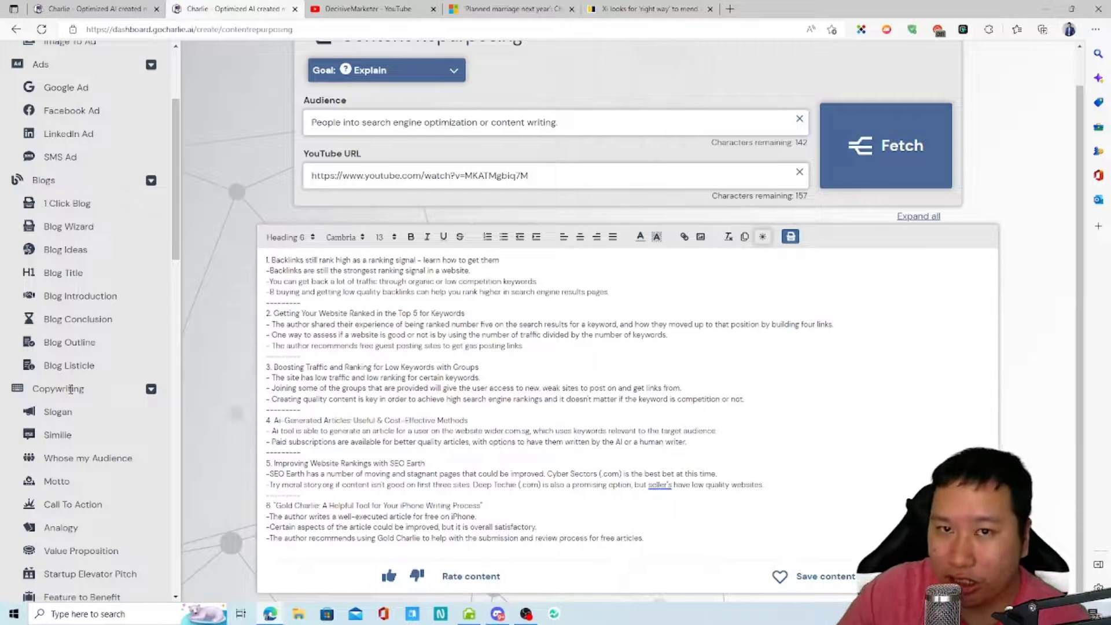
scroll(81, 391, down, 9)
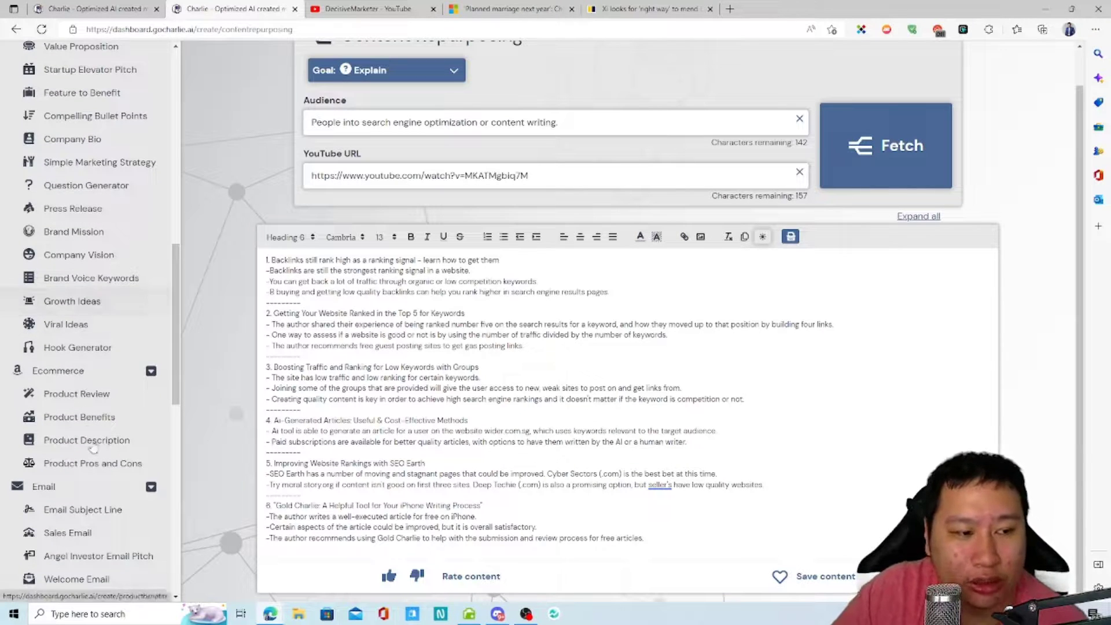
scroll(86, 394, down, 6)
scroll(88, 415, up, 3)
scroll(87, 376, down, 6)
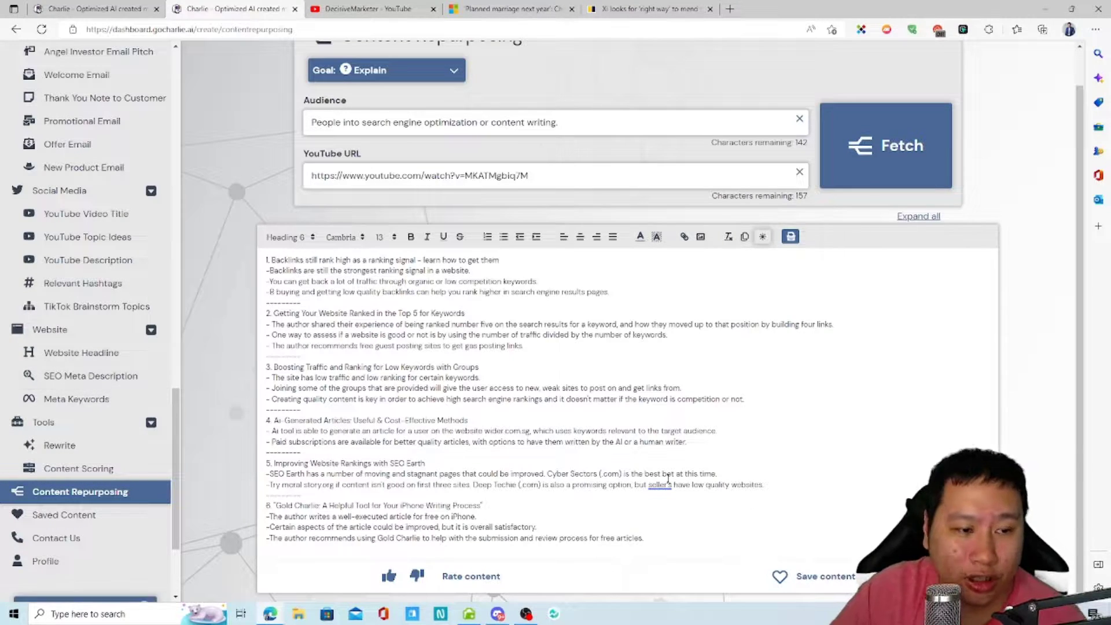
drag(404, 369, 528, 492)
click(527, 492)
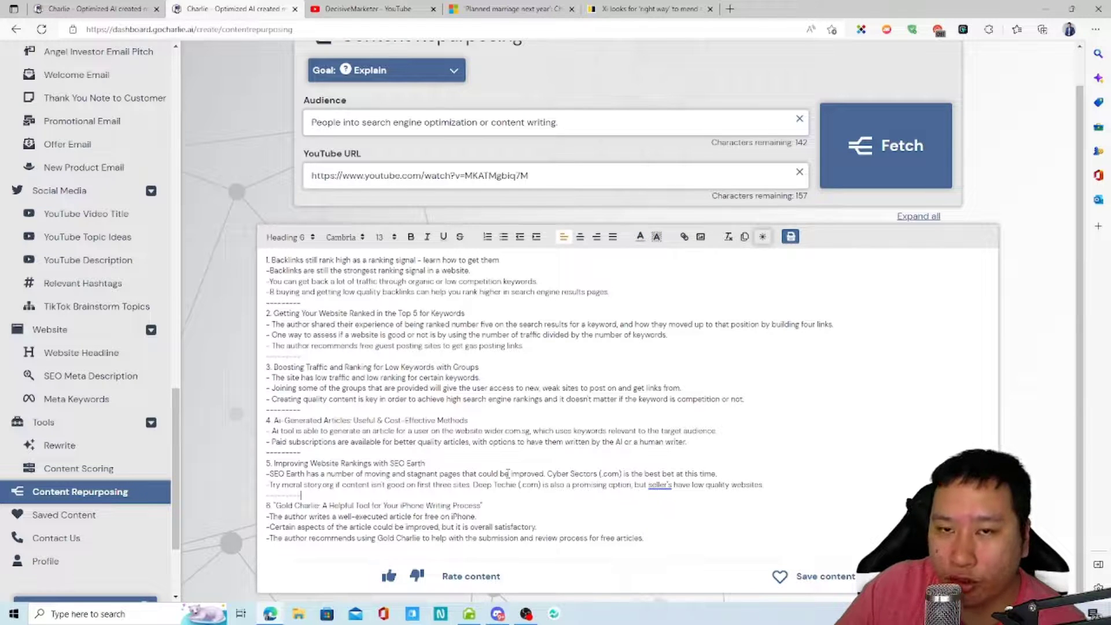
scroll(230, 291, up, 1)
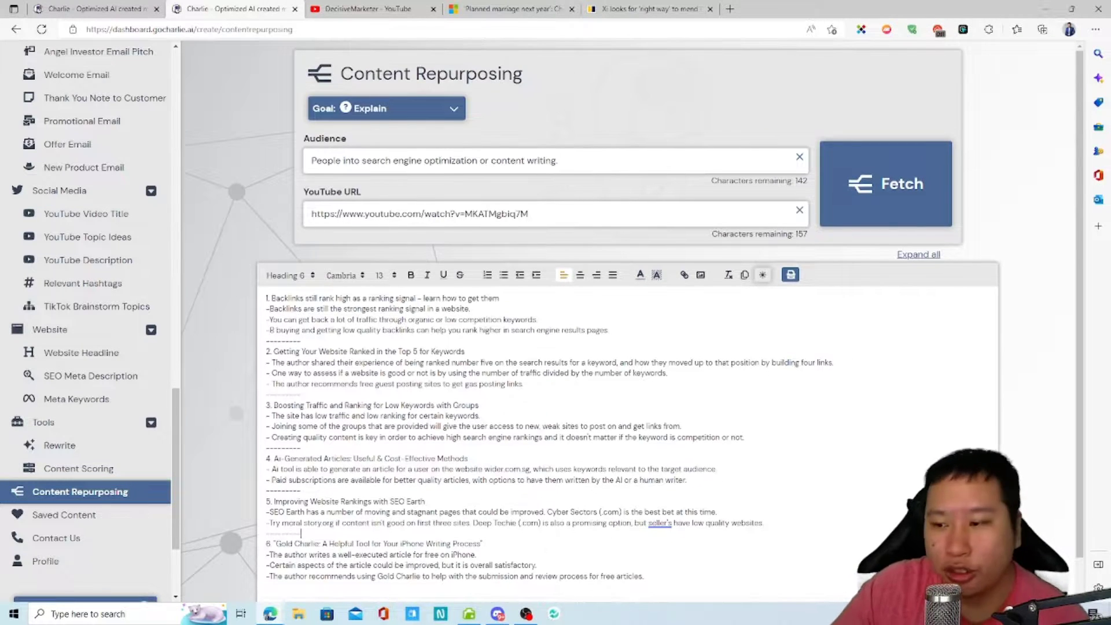